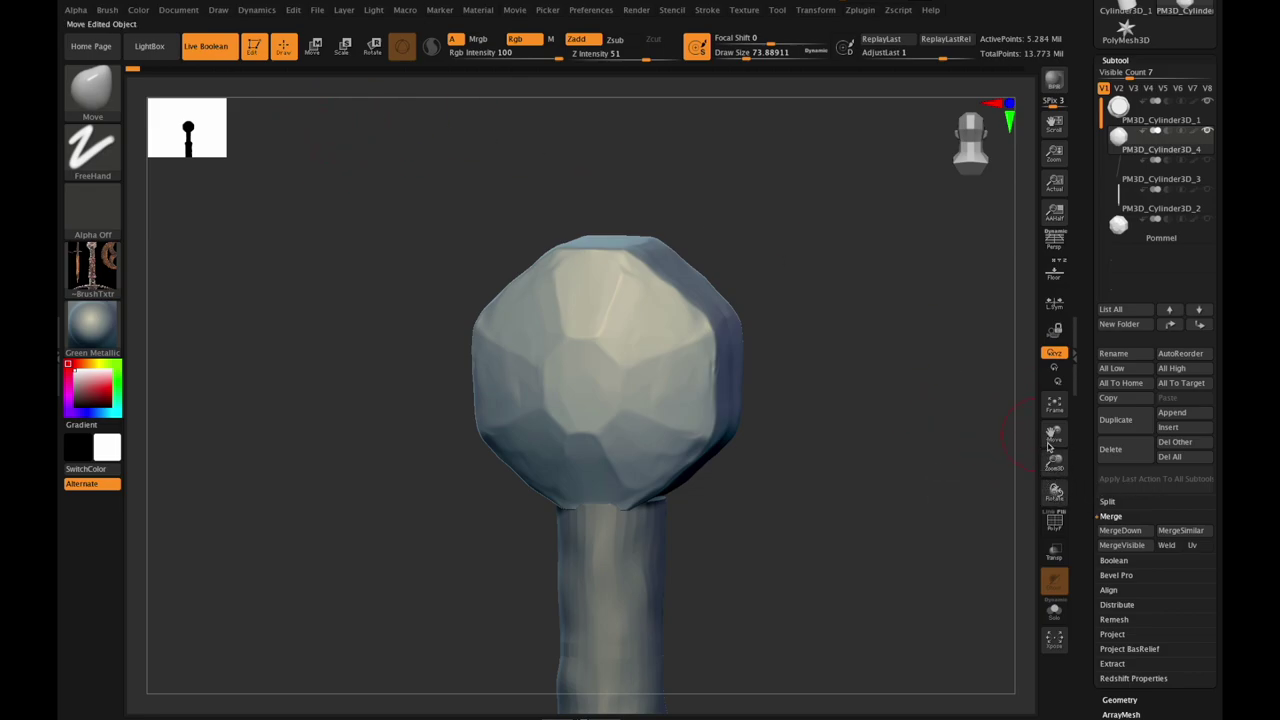
Step: Show the floor reference photos, compare the pommel and grip with the sword images, and hide the reference again
{"action": "left_click", "coordinate": [1054, 274]}
{"action": "mouse_move", "coordinate": [1054, 492]}
{"action": "left_mouse_down"}
{"action": "mouse_move", "coordinate": [1052, 440]}
{"action": "mouse_move", "coordinate": [1050, 478]}
{"action": "left_mouse_up"}
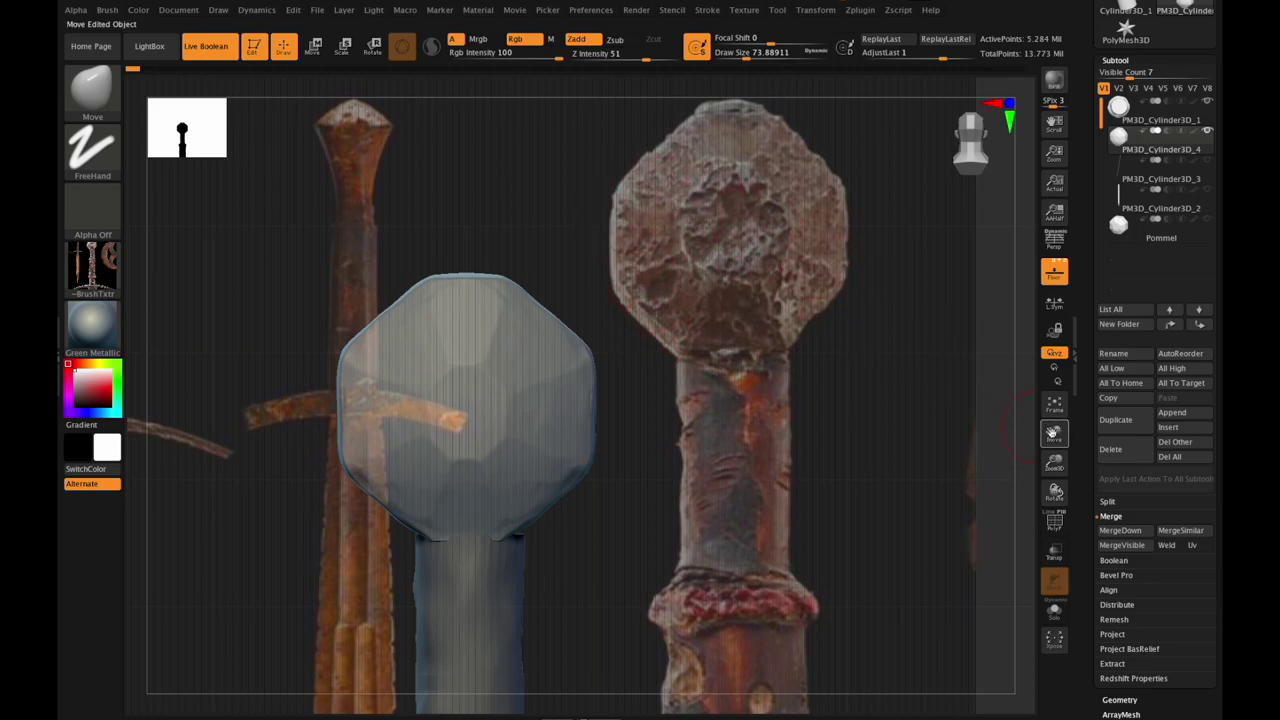
{"action": "left_click_drag", "start_coordinate": [1054, 434], "coordinate": [1050, 464]}
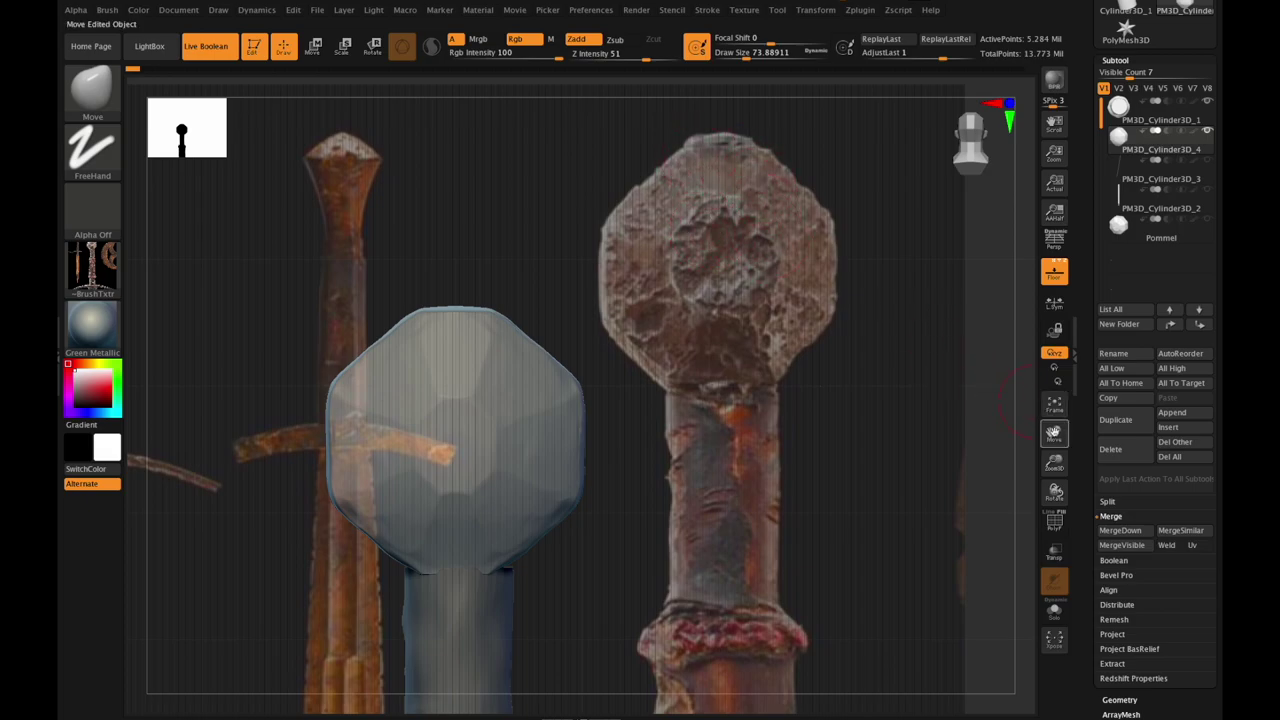
{"action": "left_click_drag", "start_coordinate": [1055, 490], "coordinate": [1060, 489]}
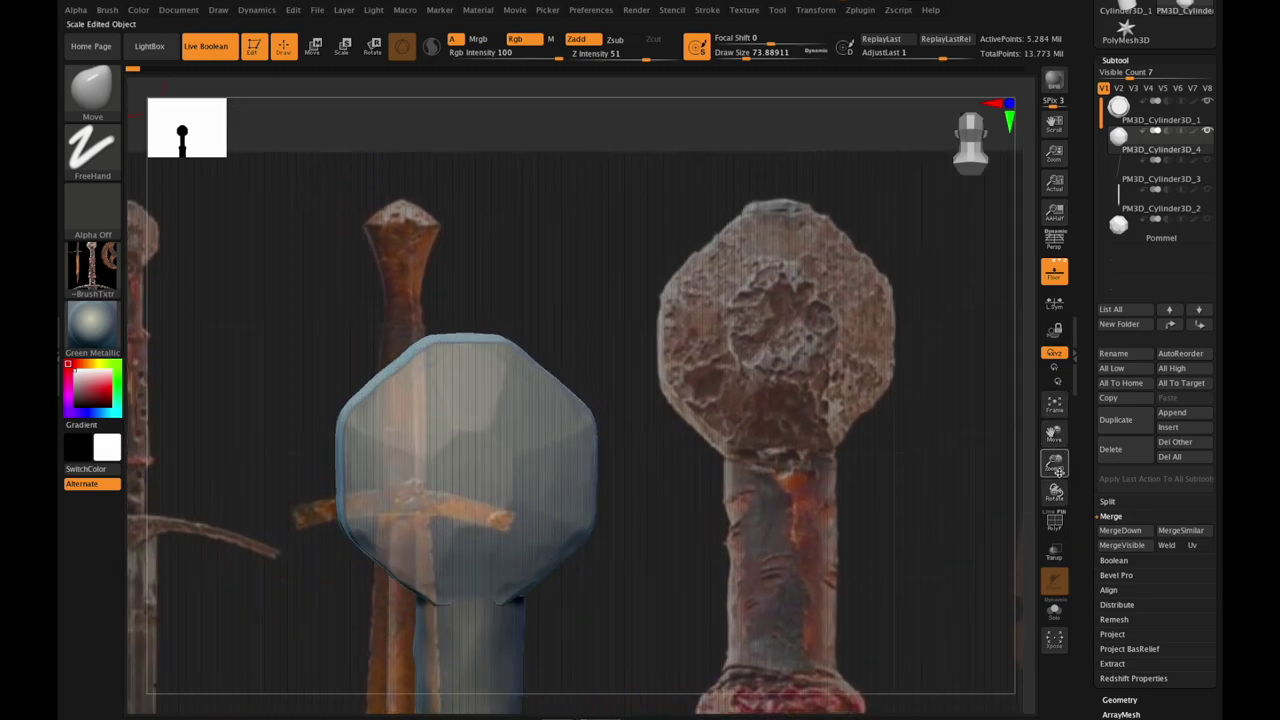
{"action": "left_click_drag", "start_coordinate": [1054, 434], "coordinate": [1038, 433]}
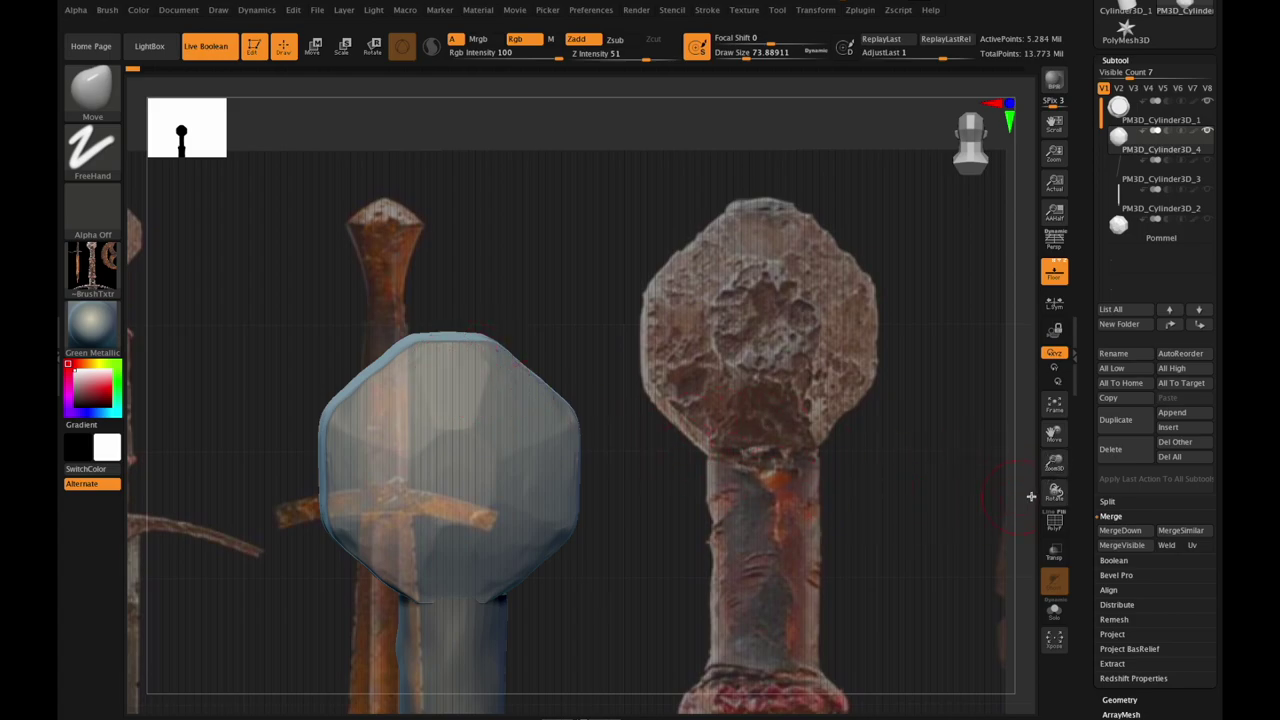
{"action": "left_click_drag", "start_coordinate": [1051, 488], "coordinate": [1054, 493]}
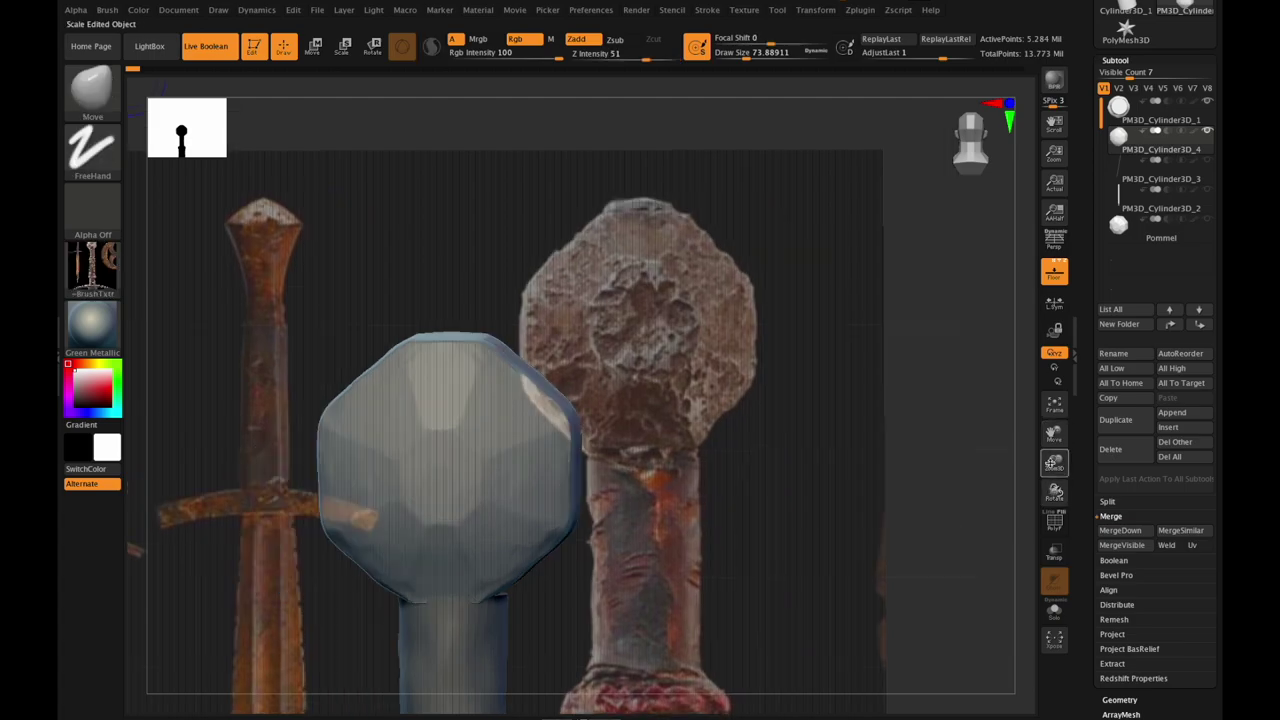
{"action": "left_click_drag", "start_coordinate": [1058, 490], "coordinate": [1054, 490]}
{"action": "left_click_drag", "start_coordinate": [1053, 432], "coordinate": [926, 485]}
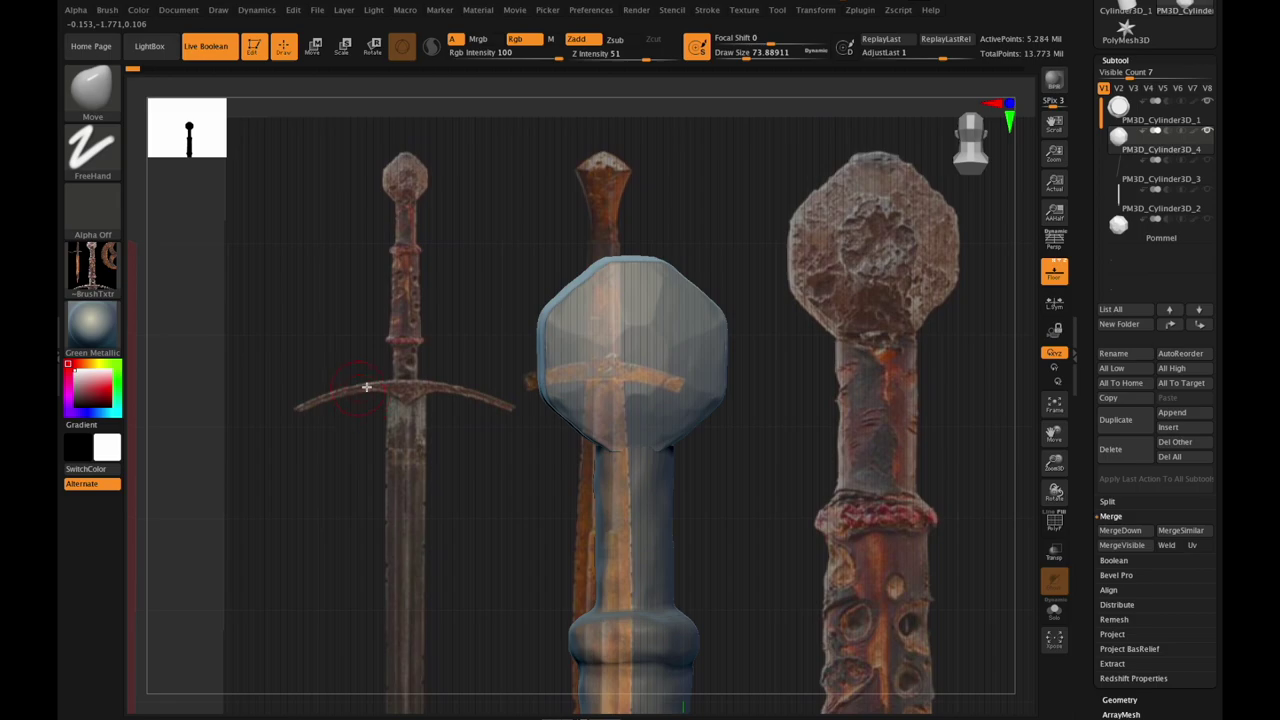
{"action": "left_click_drag", "start_coordinate": [1054, 432], "coordinate": [1051, 489]}
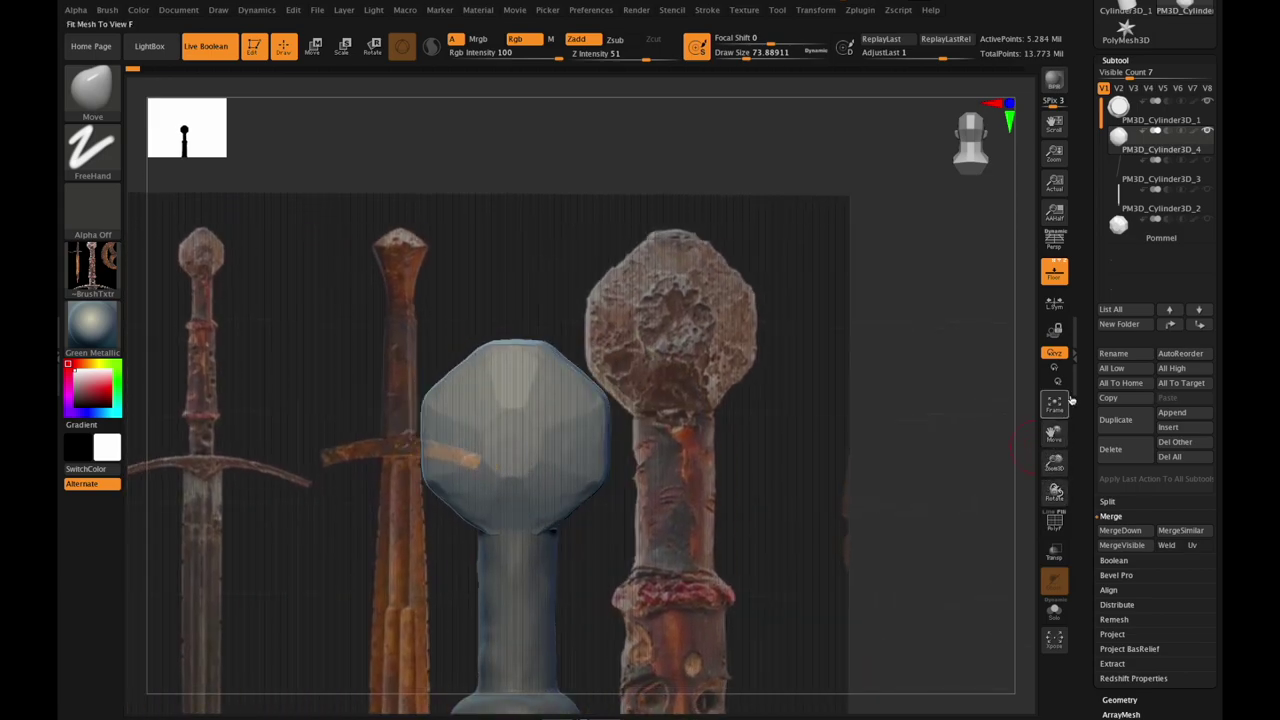
{"action": "left_click", "coordinate": [1062, 281]}
Step: Scrub through the undo history to review the pommel's stages from faceted block-out to pitted surface detail
{"action": "left_click_drag", "start_coordinate": [1056, 433], "coordinate": [1062, 460]}
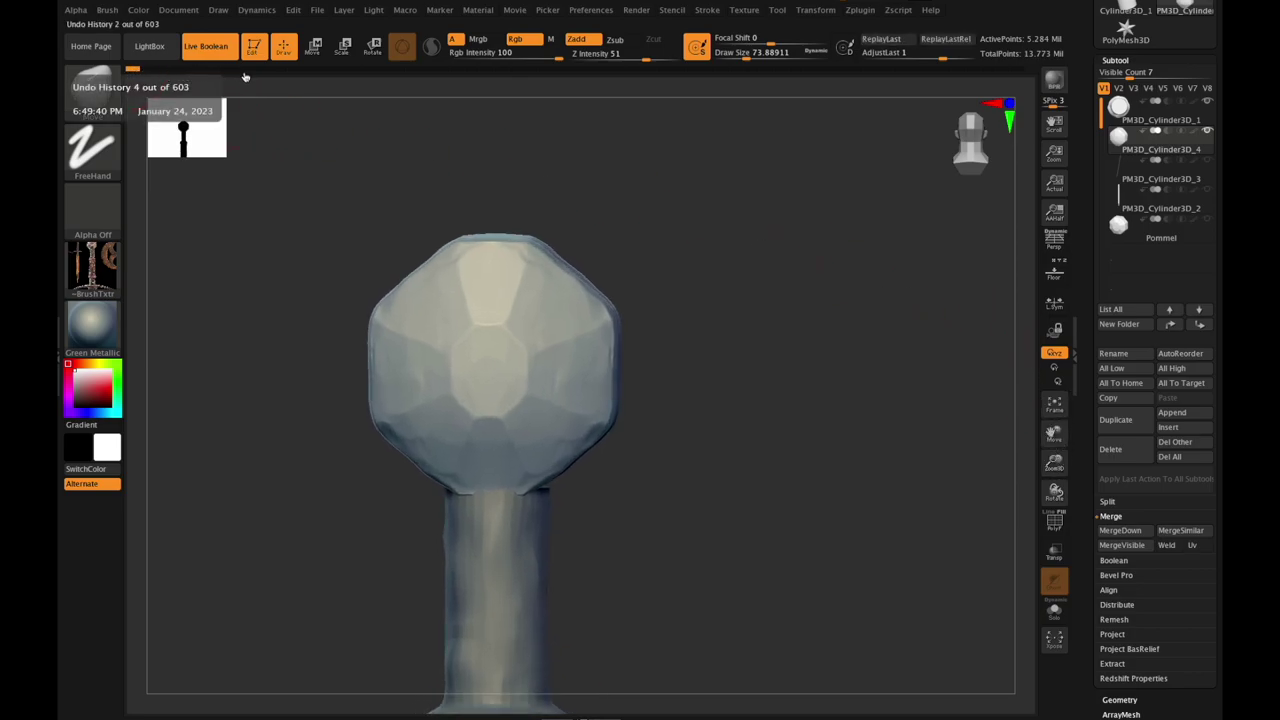
{"action": "key", "text": "ctrl+shift+z"}
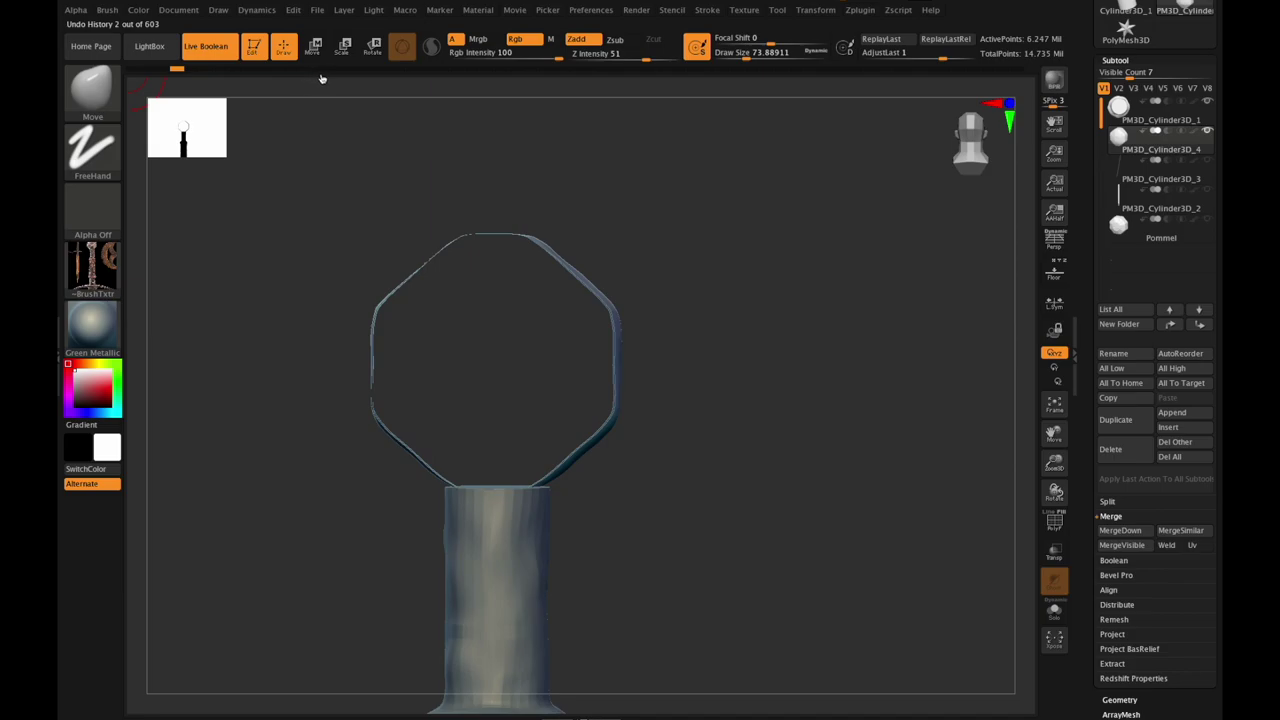
{"action": "key", "text": "ctrl+shift+z"}
{"action": "left_click", "coordinate": [350, 72]}
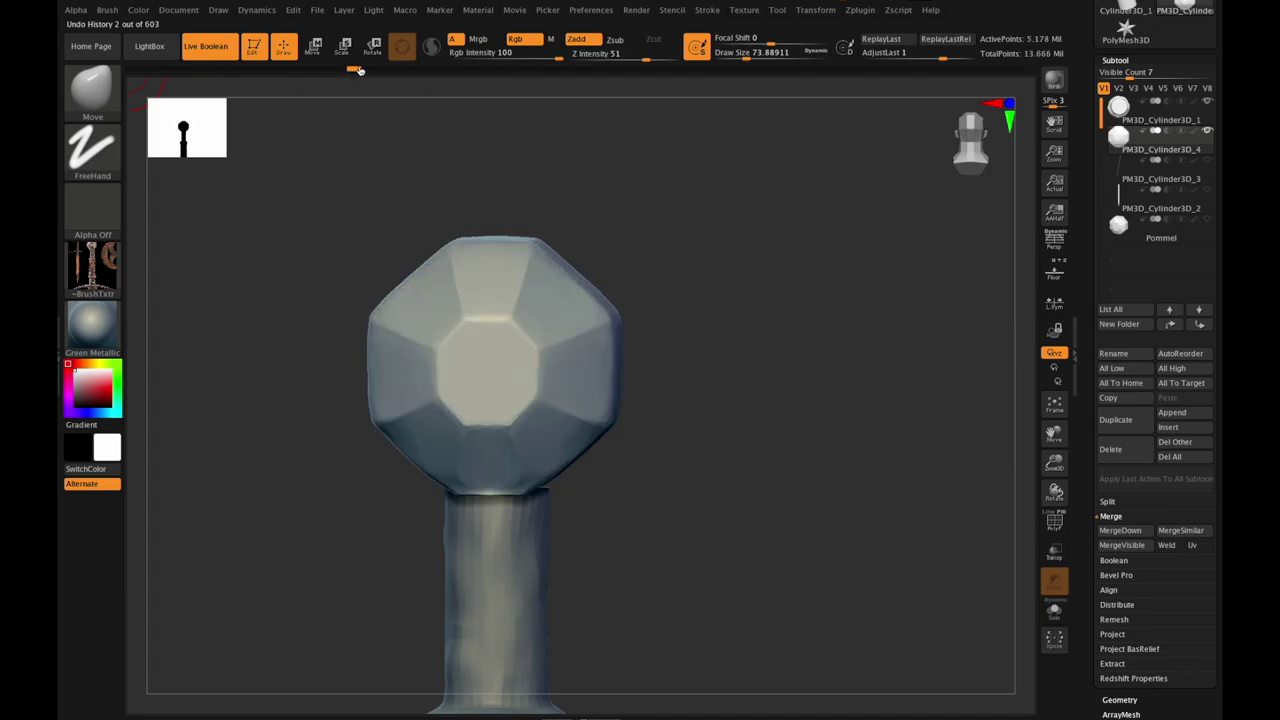
{"action": "left_click", "coordinate": [384, 72]}
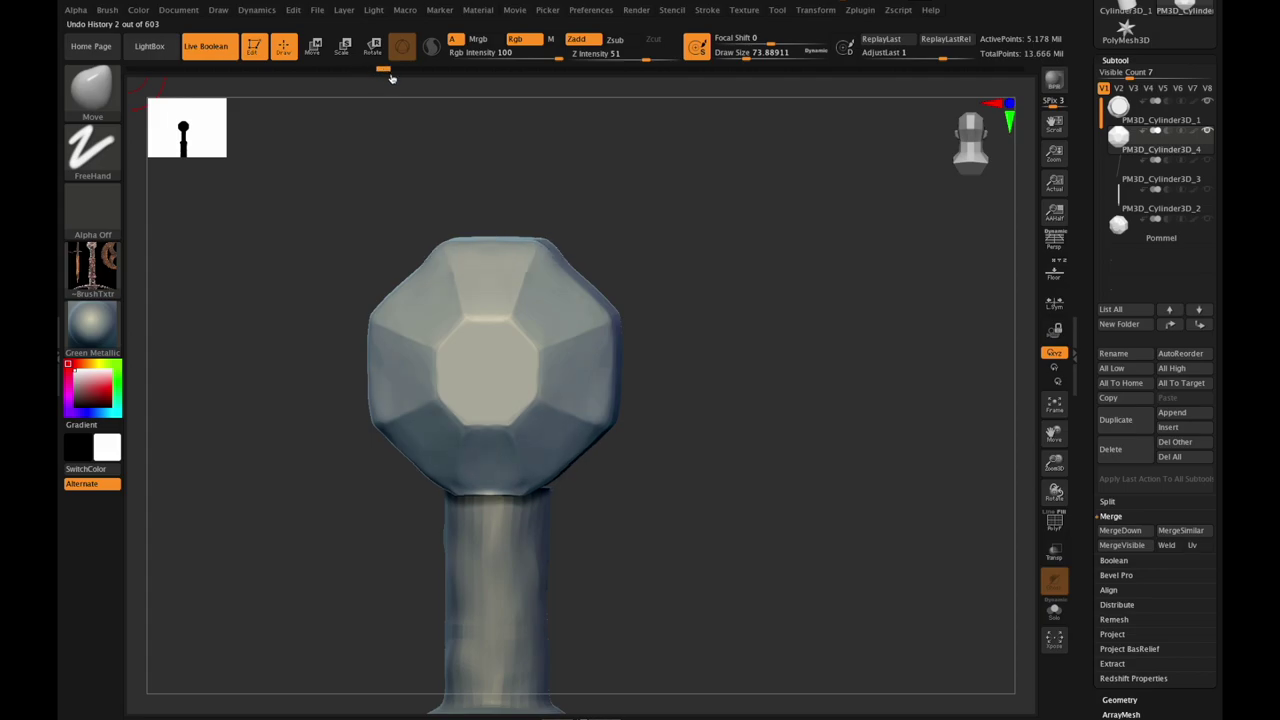
{"action": "left_click_drag", "start_coordinate": [1061, 494], "coordinate": [1040, 502]}
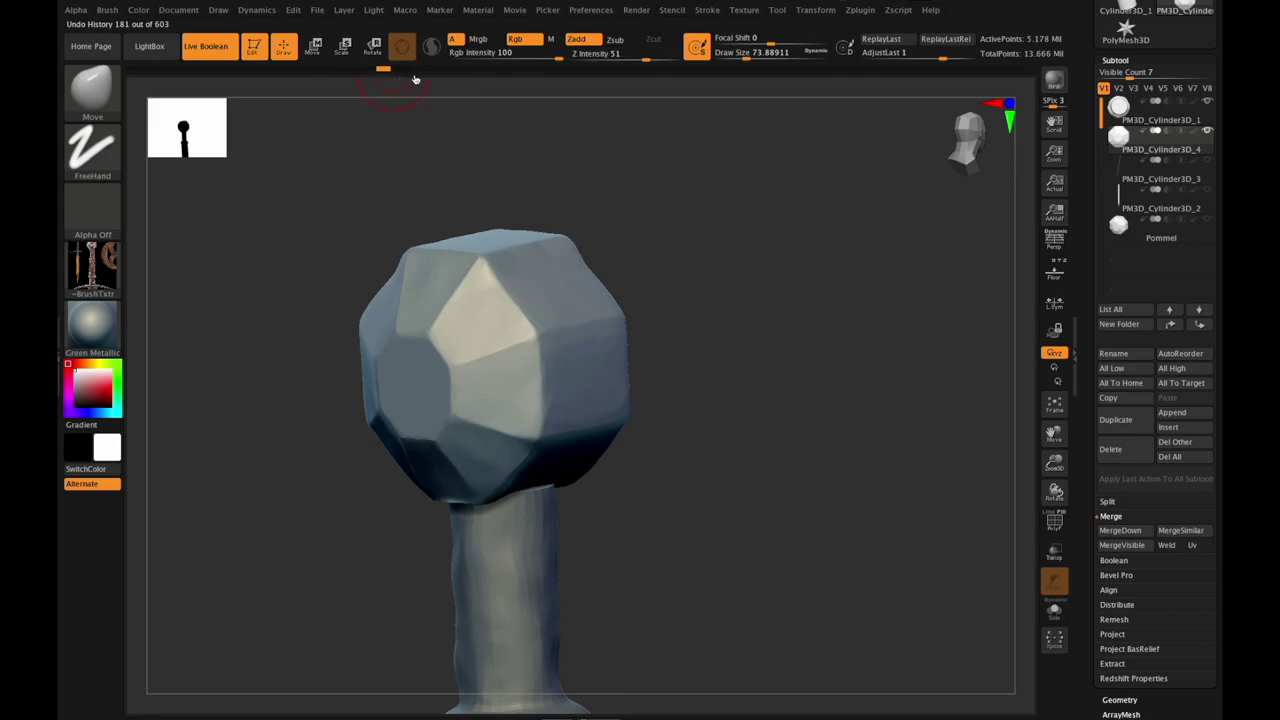
{"action": "left_click_drag", "start_coordinate": [434, 72], "coordinate": [502, 76]}
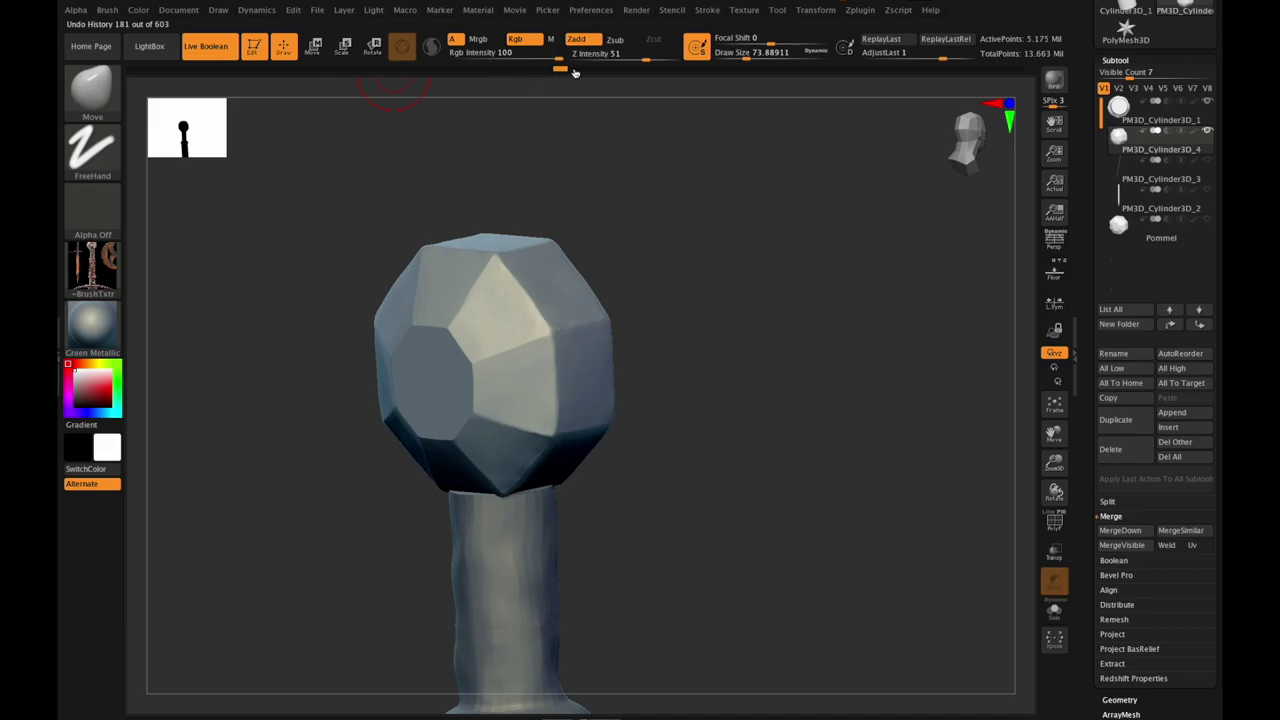
{"action": "left_click_drag", "start_coordinate": [593, 74], "coordinate": [603, 74]}
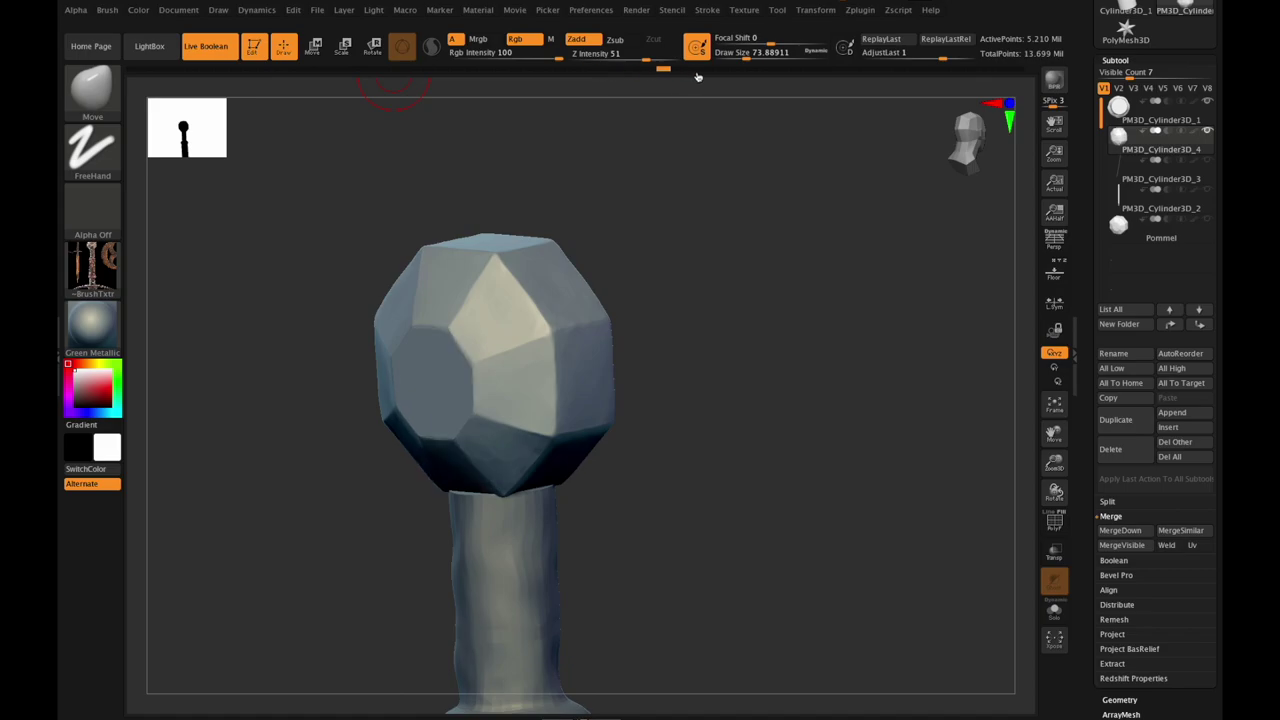
{"action": "left_click_drag", "start_coordinate": [731, 77], "coordinate": [700, 72]}
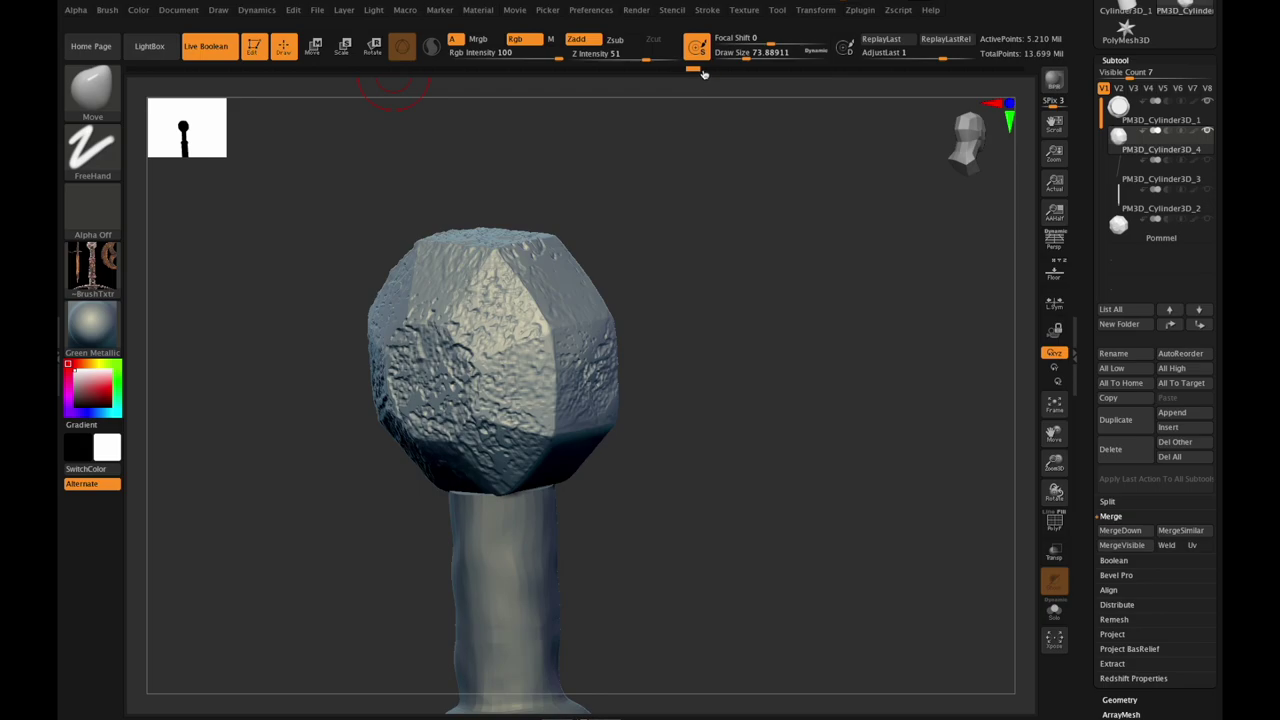
{"action": "left_click_drag", "start_coordinate": [703, 74], "coordinate": [731, 75]}
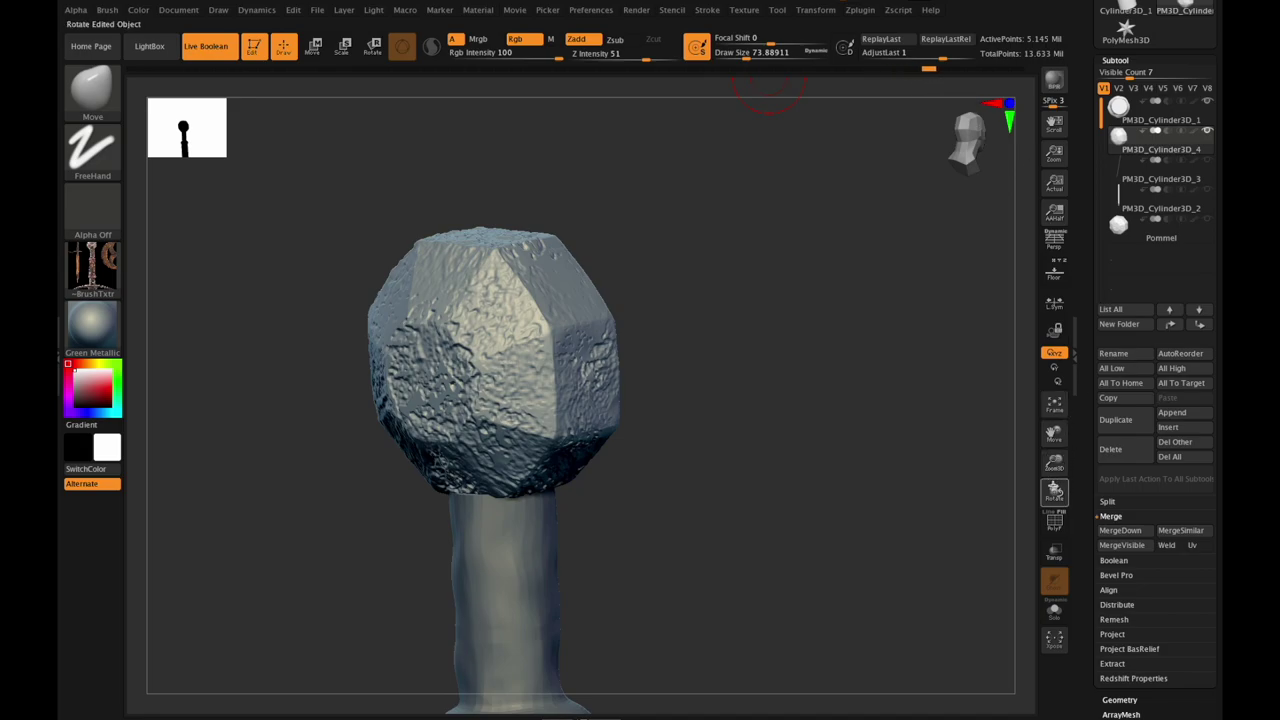
{"action": "left_click_drag", "start_coordinate": [1054, 490], "coordinate": [1058, 452]}
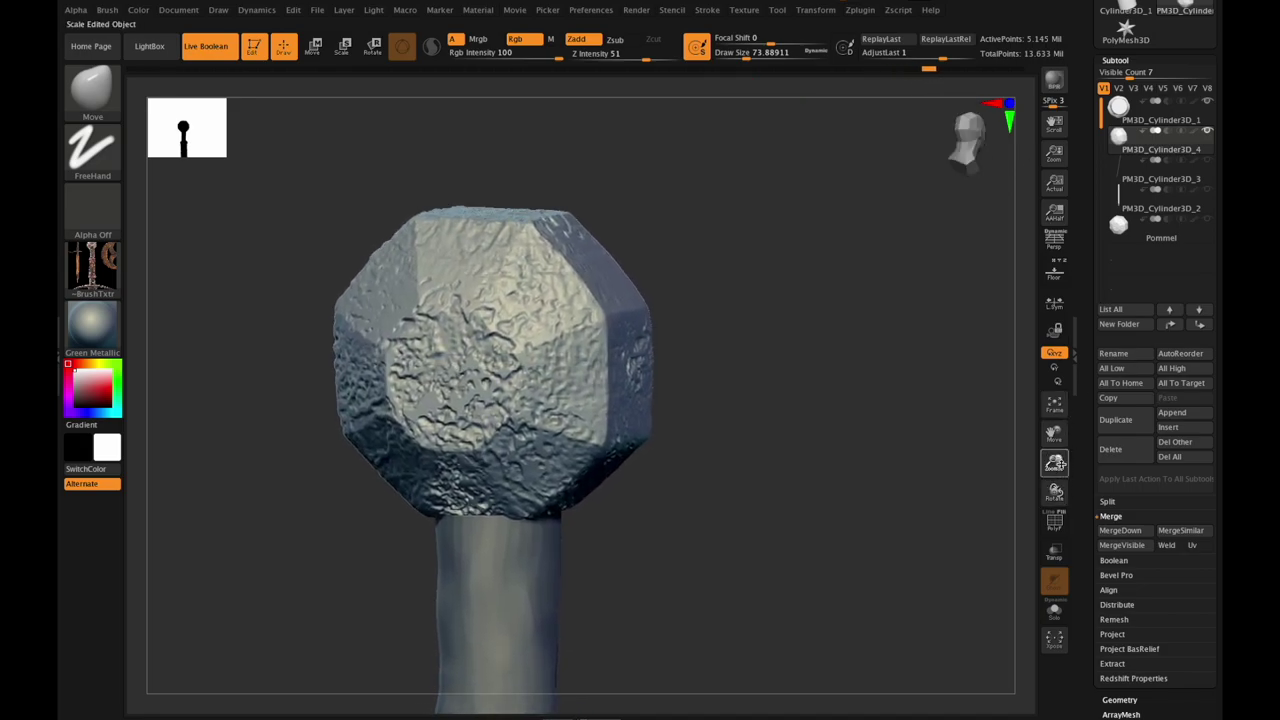
Step: Make the Pommel subtool visible and active in place of PM3D_Cylinder3D_4
{"action": "left_click", "coordinate": [1207, 221]}
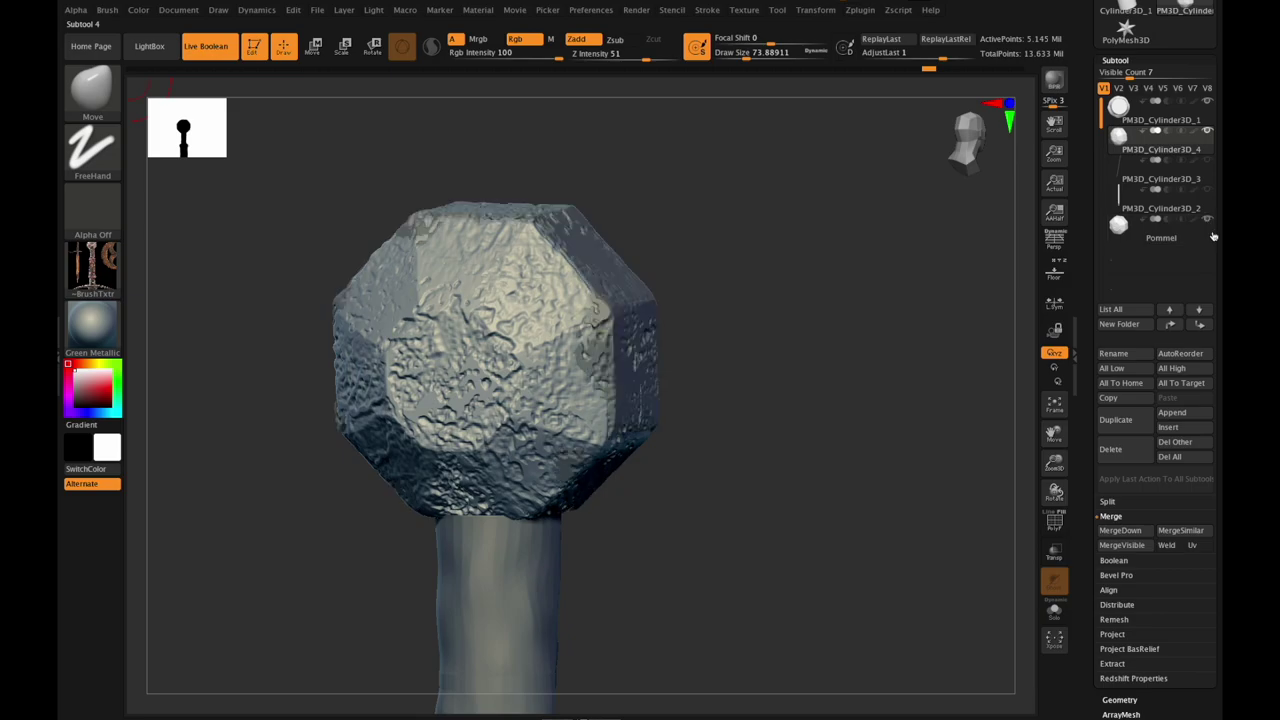
{"action": "left_click", "coordinate": [1207, 132]}
{"action": "left_click", "coordinate": [1188, 236]}
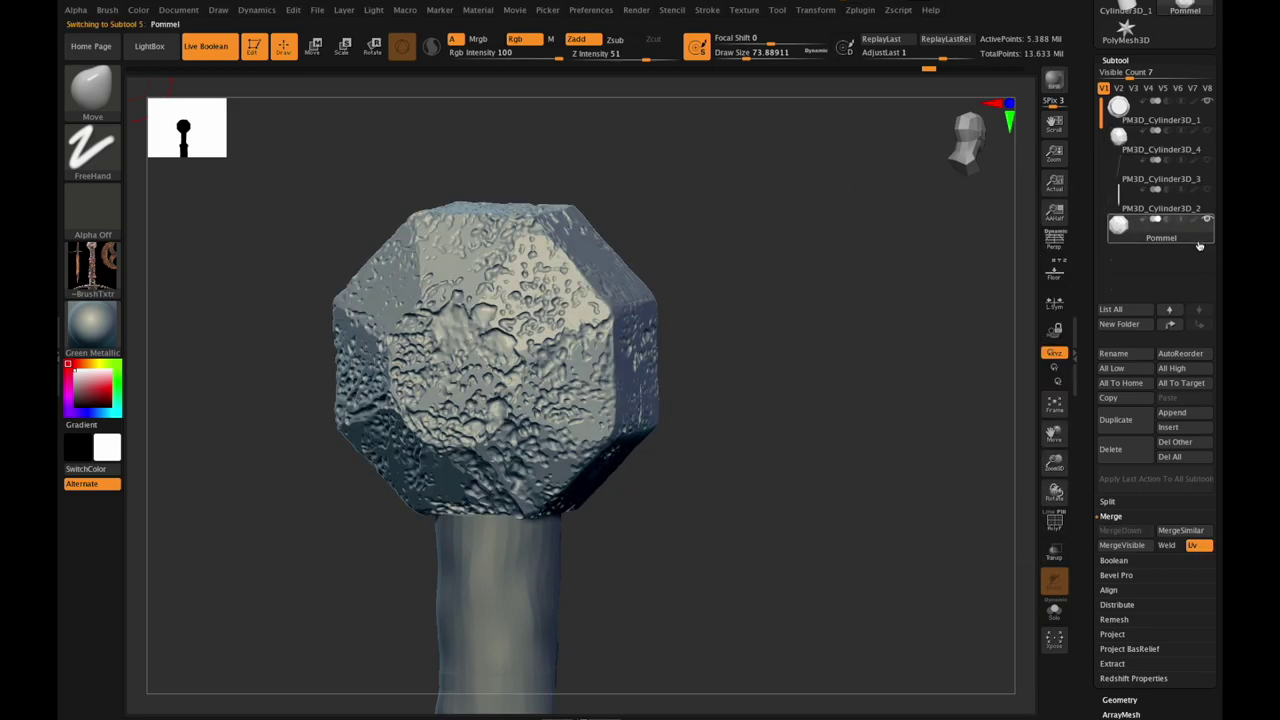
{"action": "mouse_move", "coordinate": [1050, 463]}
{"action": "left_mouse_down"}
{"action": "mouse_move", "coordinate": [1056, 493]}
{"action": "mouse_move", "coordinate": [1066, 446]}
{"action": "left_mouse_up"}
{"action": "left_click_drag", "start_coordinate": [1054, 491], "coordinate": [1051, 493]}
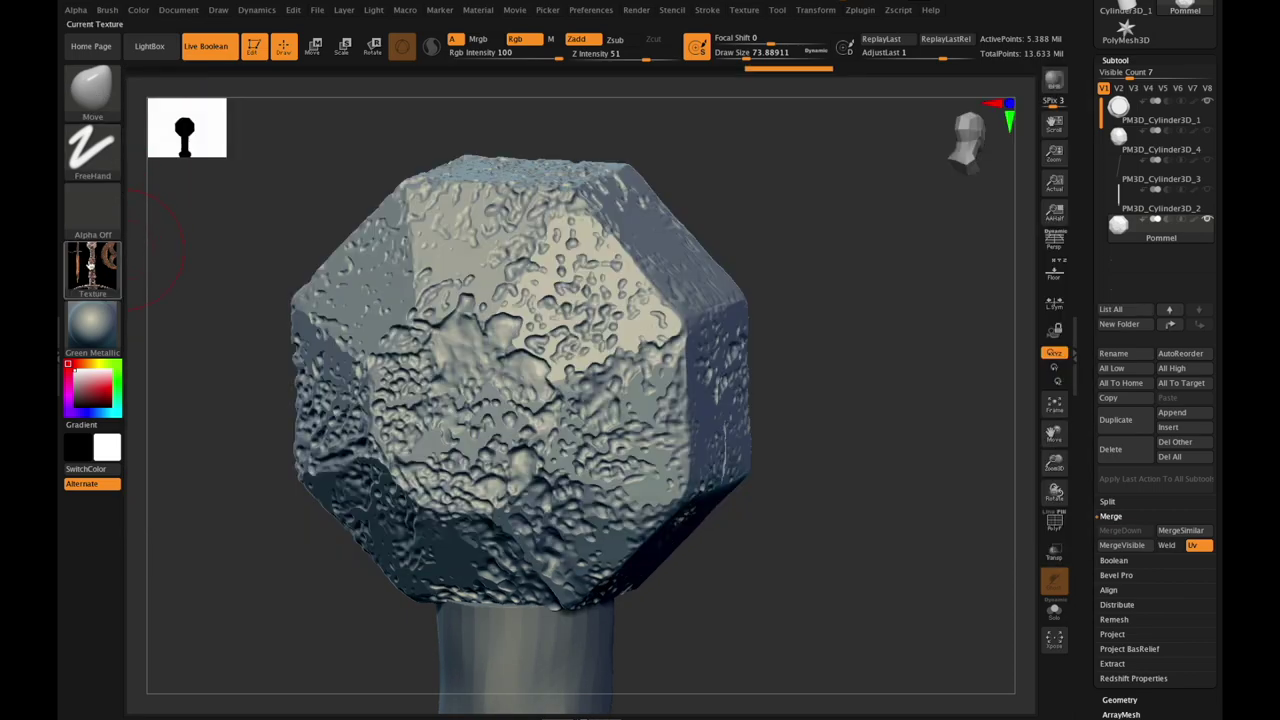
Step: Set the current brush texture to Texture Off
{"action": "left_click", "coordinate": [92, 266]}
{"action": "left_click", "coordinate": [176, 282]}
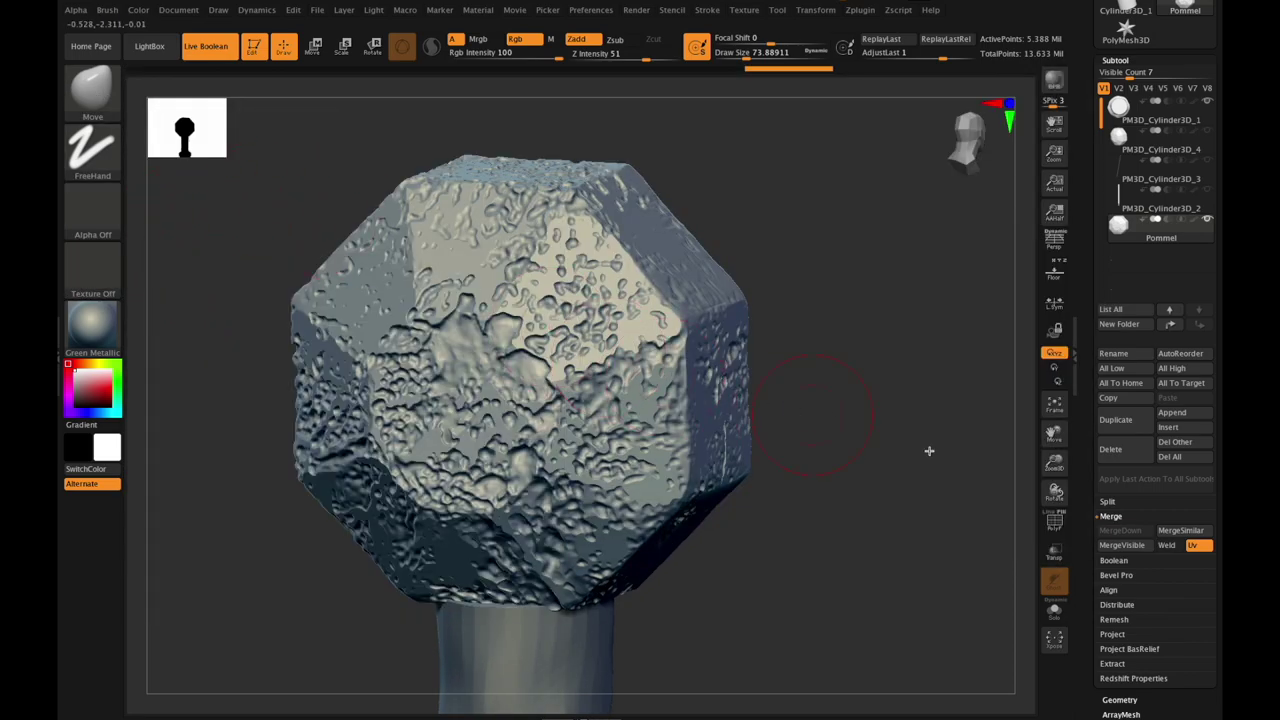
{"action": "mouse_move", "coordinate": [1055, 490]}
{"action": "left_mouse_down"}
{"action": "mouse_move", "coordinate": [1000, 491]}
{"action": "mouse_move", "coordinate": [1046, 503]}
{"action": "mouse_move", "coordinate": [1040, 472]}
{"action": "mouse_move", "coordinate": [1050, 495]}
{"action": "mouse_move", "coordinate": [1095, 483]}
{"action": "mouse_move", "coordinate": [1052, 505]}
{"action": "mouse_move", "coordinate": [1056, 533]}
{"action": "mouse_move", "coordinate": [1054, 492]}
{"action": "left_mouse_up"}
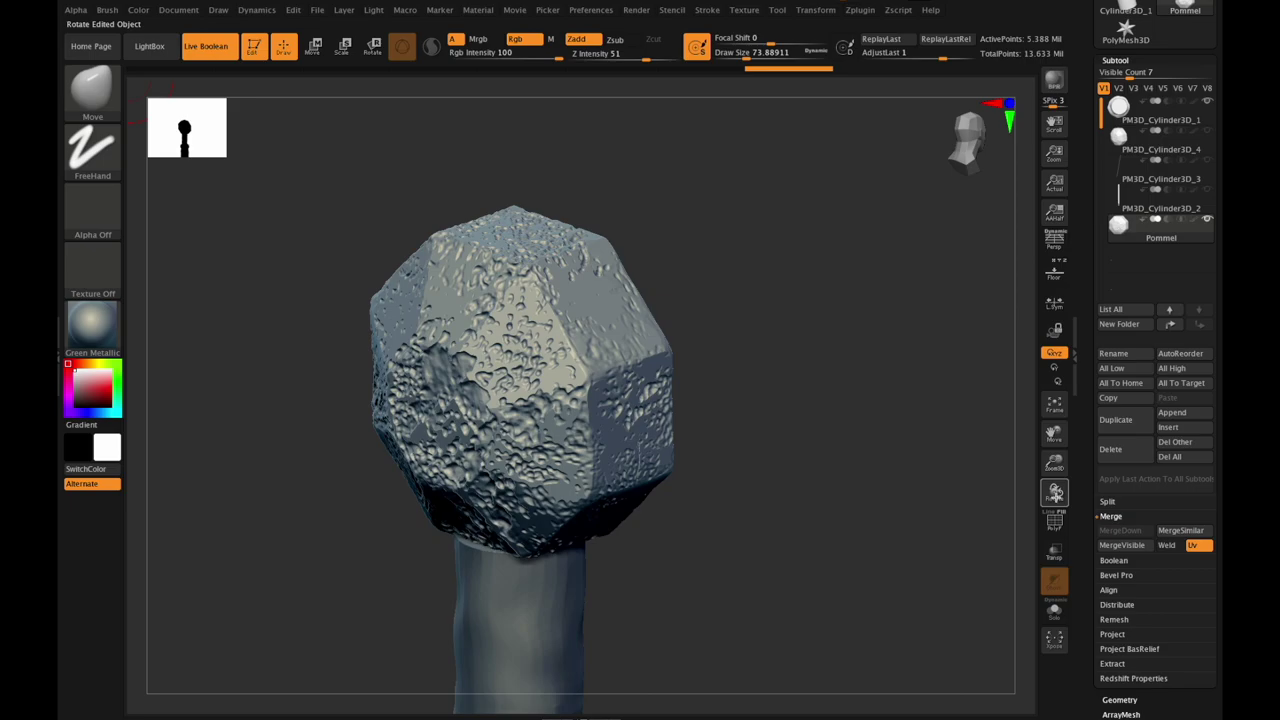
Step: Show the floor reference and compare the pommel's pitted surface with the pommel in the photo
{"action": "left_click", "coordinate": [1055, 278]}
{"action": "left_click_drag", "start_coordinate": [1053, 463], "coordinate": [924, 437]}
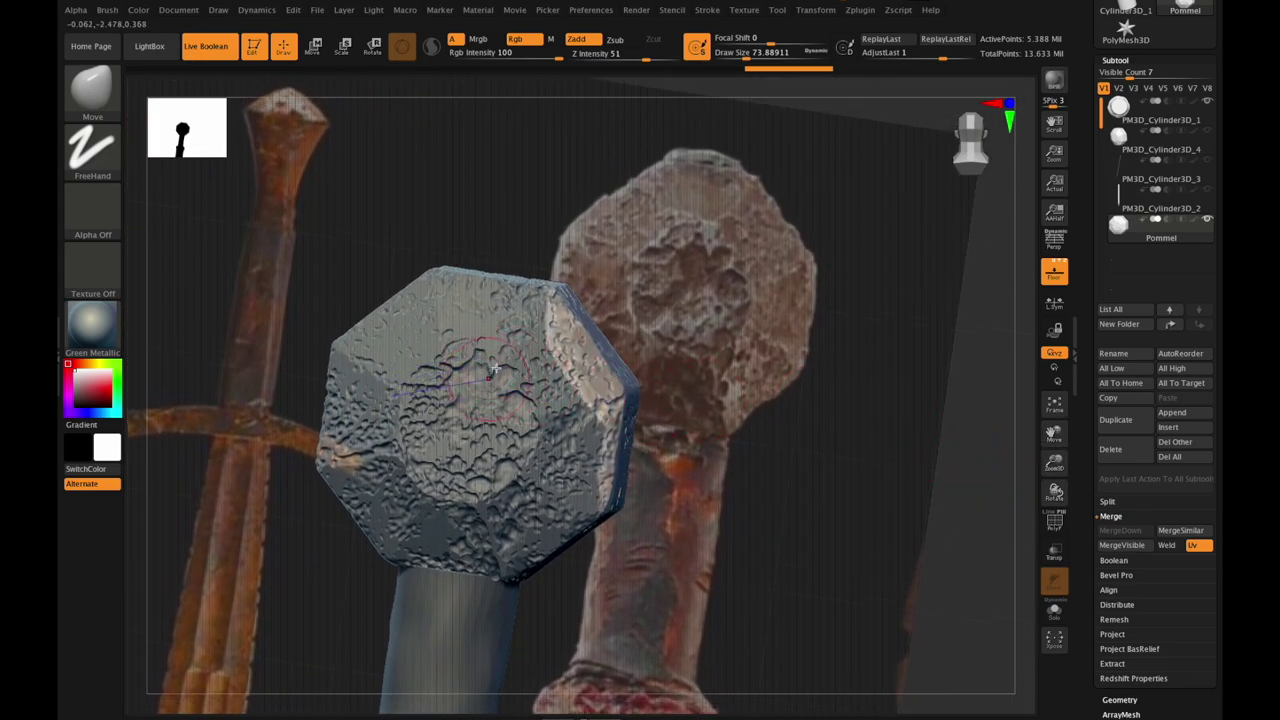
{"action": "left_click_drag", "start_coordinate": [1054, 463], "coordinate": [1044, 446]}
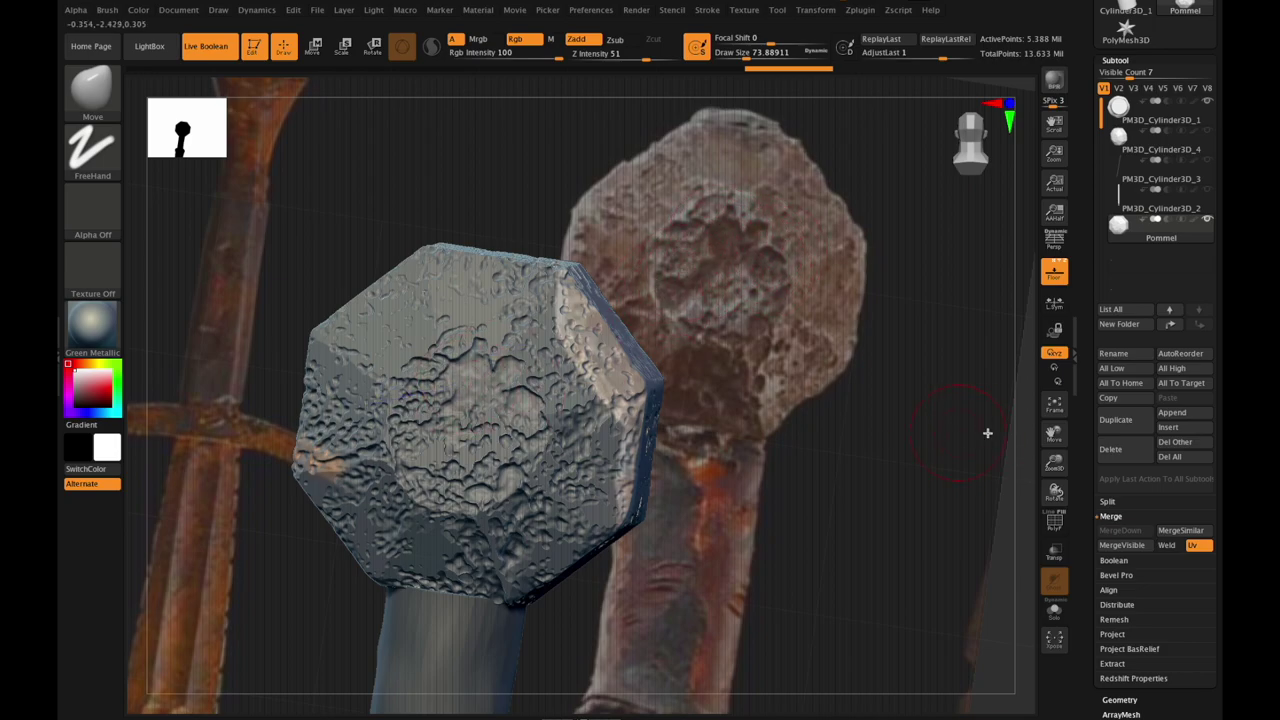
{"action": "mouse_move", "coordinate": [1055, 462]}
{"action": "left_mouse_down"}
{"action": "mouse_move", "coordinate": [1063, 449]}
{"action": "mouse_move", "coordinate": [1054, 475]}
{"action": "left_mouse_up"}
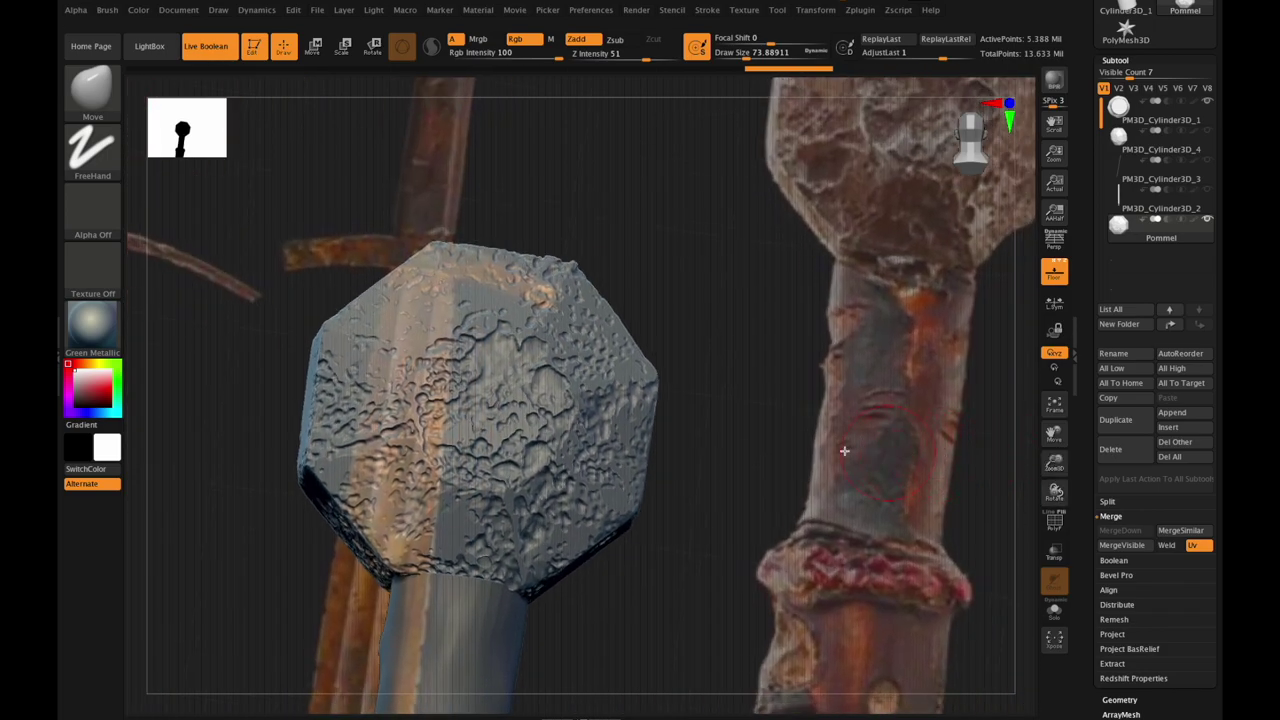
Step: Choose the ClayBuildup brush and set its draw size to about 20
{"action": "left_click", "coordinate": [88, 92]}
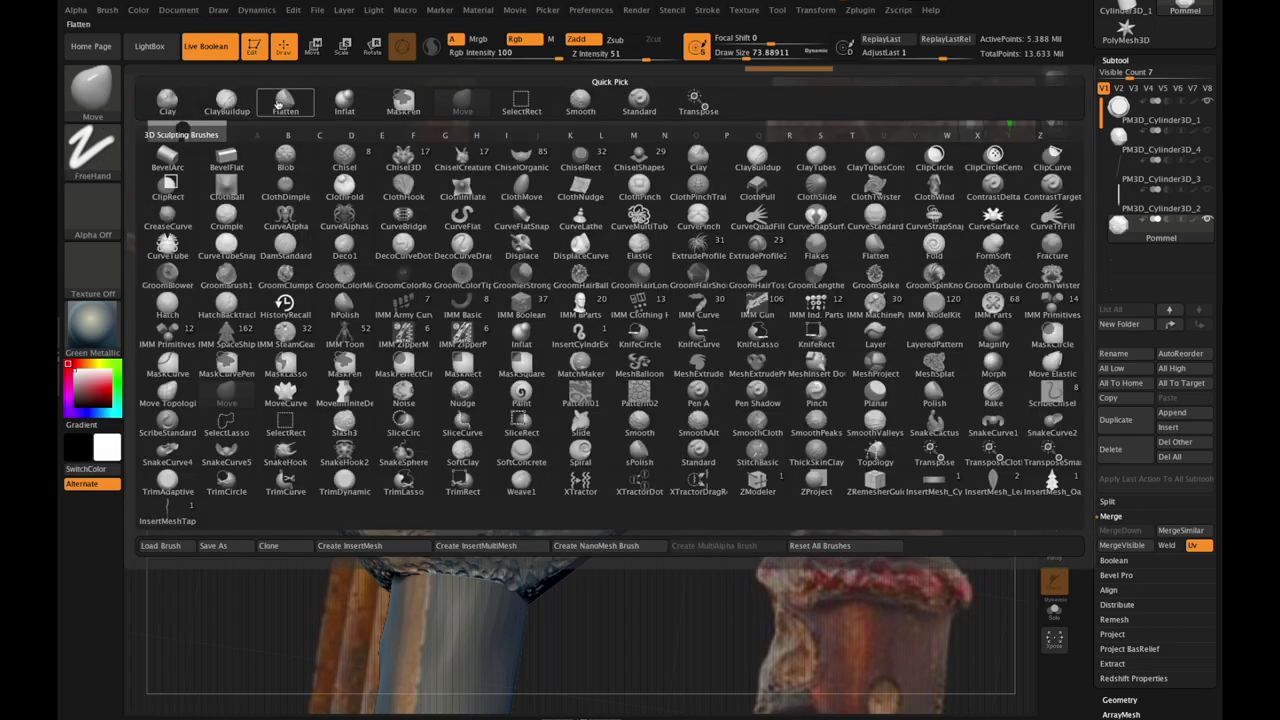
{"action": "left_click", "coordinate": [278, 104]}
{"action": "left_click", "coordinate": [100, 92]}
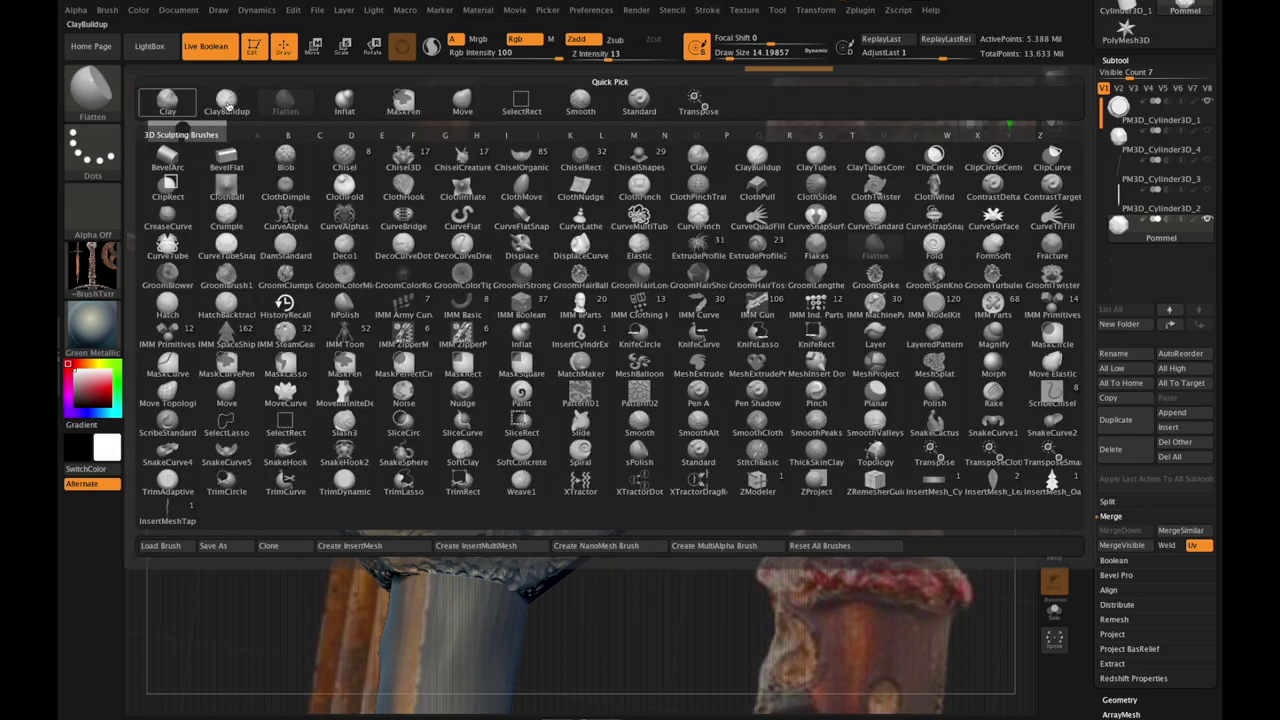
{"action": "left_click", "coordinate": [227, 101]}
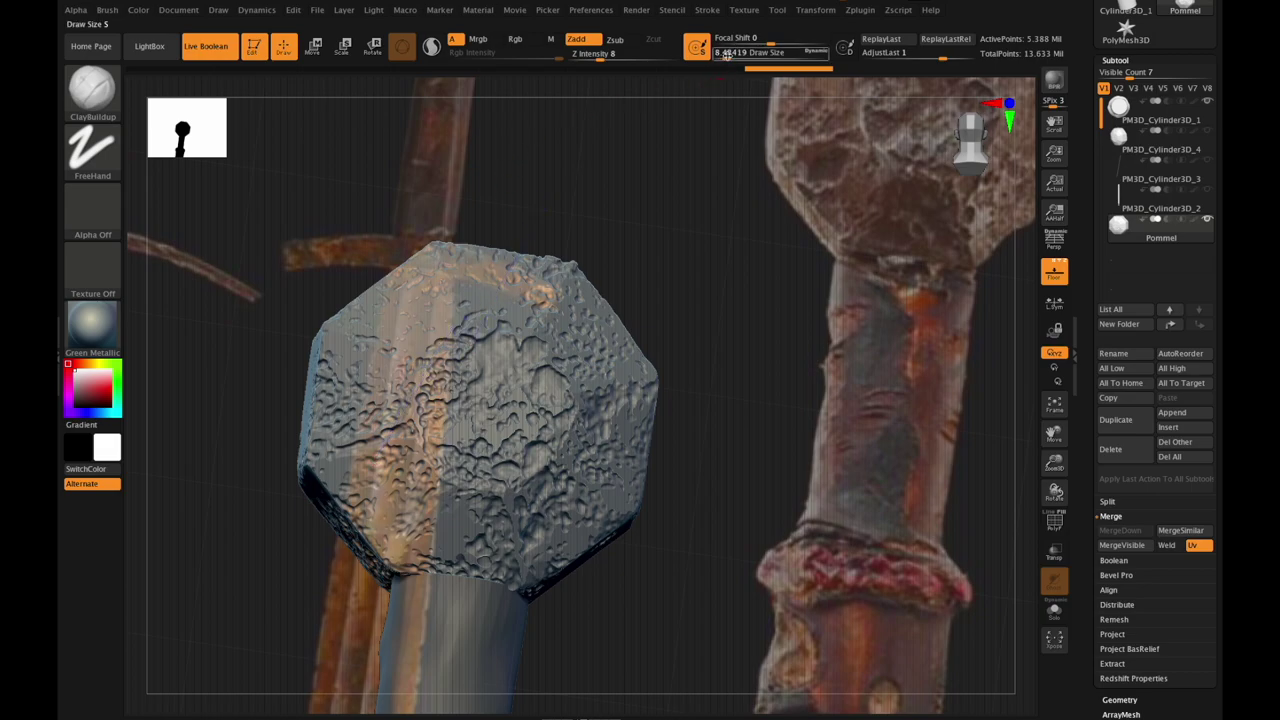
{"action": "left_click_drag", "start_coordinate": [726, 56], "coordinate": [732, 56]}
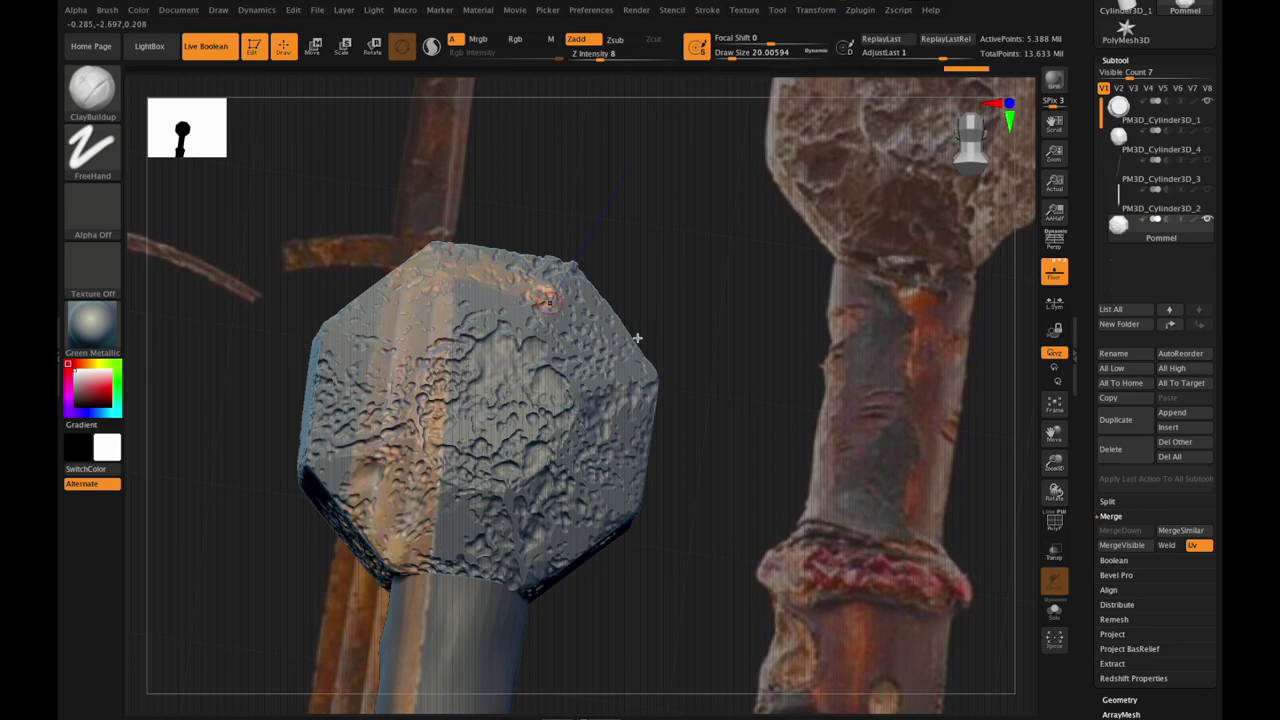
{"action": "mouse_move", "coordinate": [1054, 492]}
{"action": "left_mouse_down"}
{"action": "mouse_move", "coordinate": [1036, 492]}
{"action": "mouse_move", "coordinate": [1054, 492]}
{"action": "left_mouse_up"}
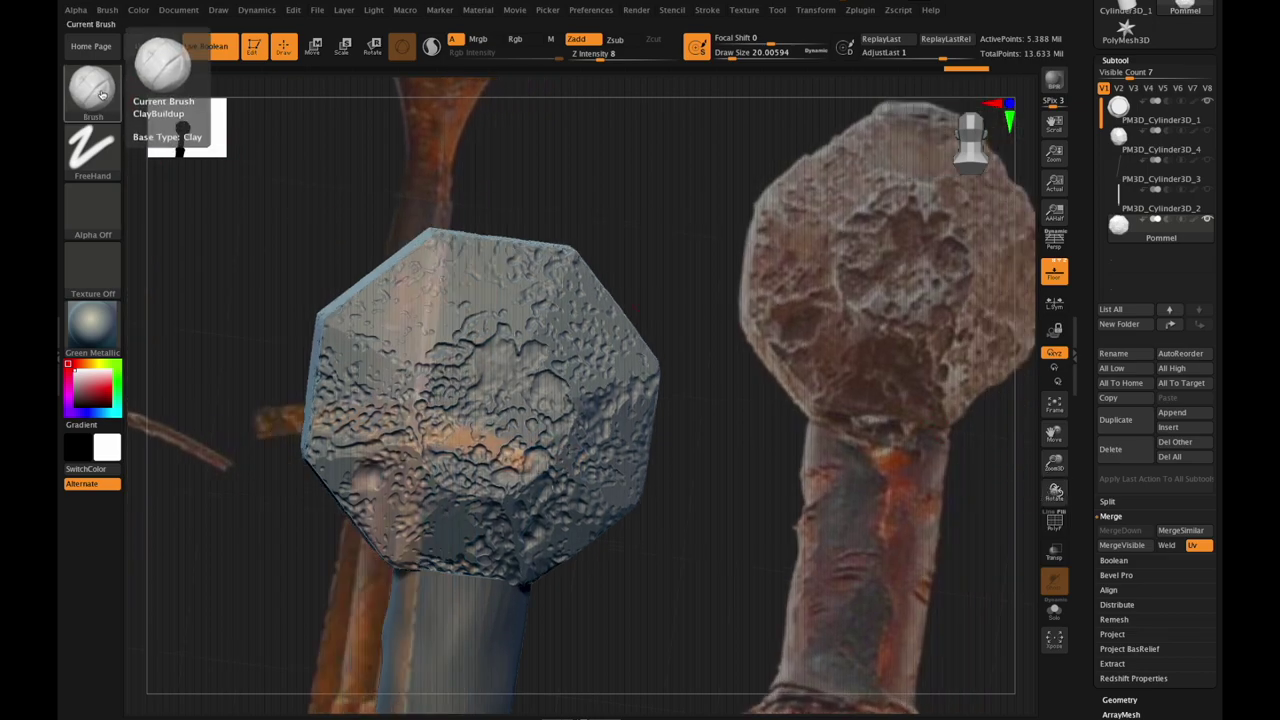
Step: Set the ClayBuildup brush's draw size to about 7.5 and hide the floor reference
{"action": "left_click", "coordinate": [101, 94]}
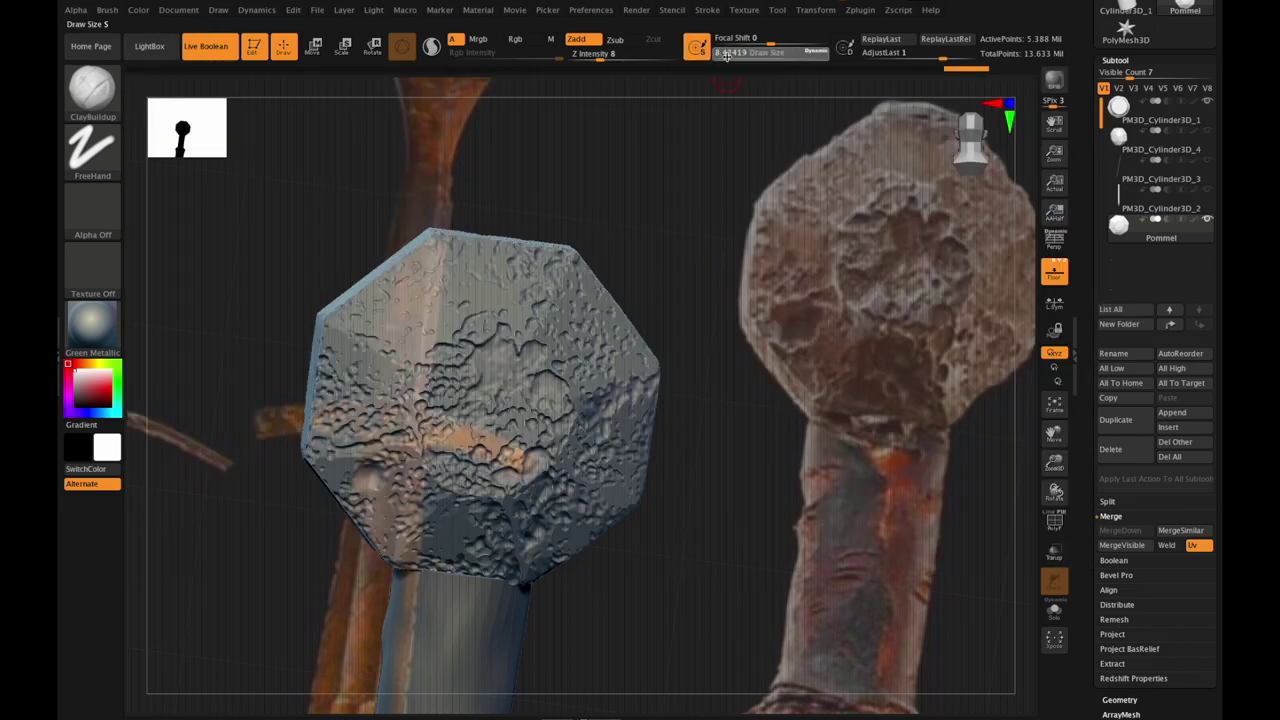
{"action": "left_click", "coordinate": [727, 55]}
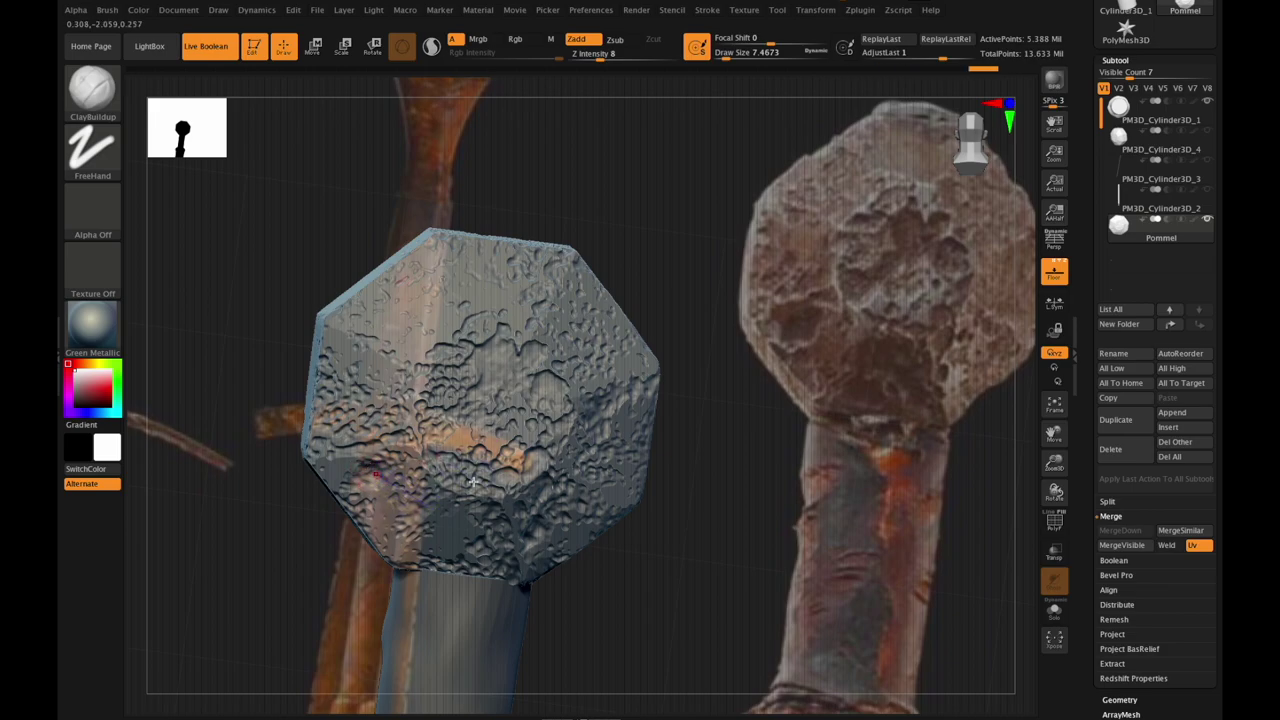
{"action": "left_click_drag", "start_coordinate": [1056, 462], "coordinate": [1057, 466]}
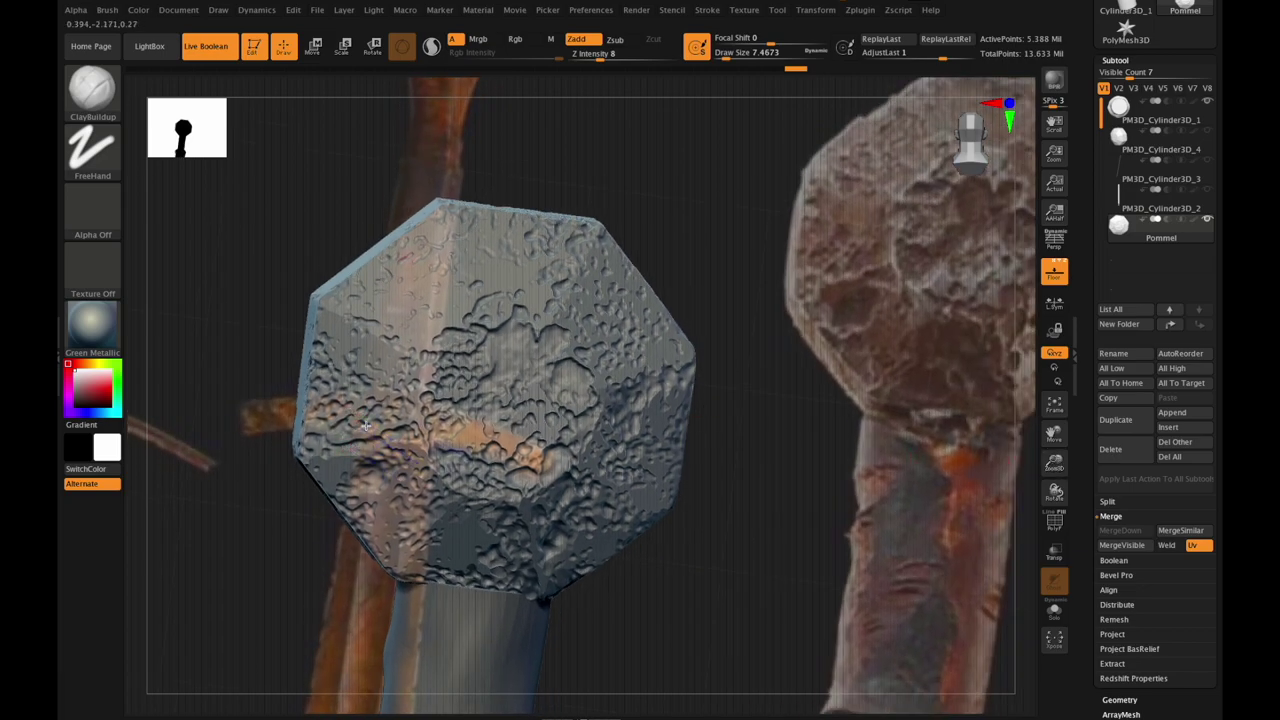
{"action": "left_click_drag", "start_coordinate": [1054, 492], "coordinate": [1056, 494]}
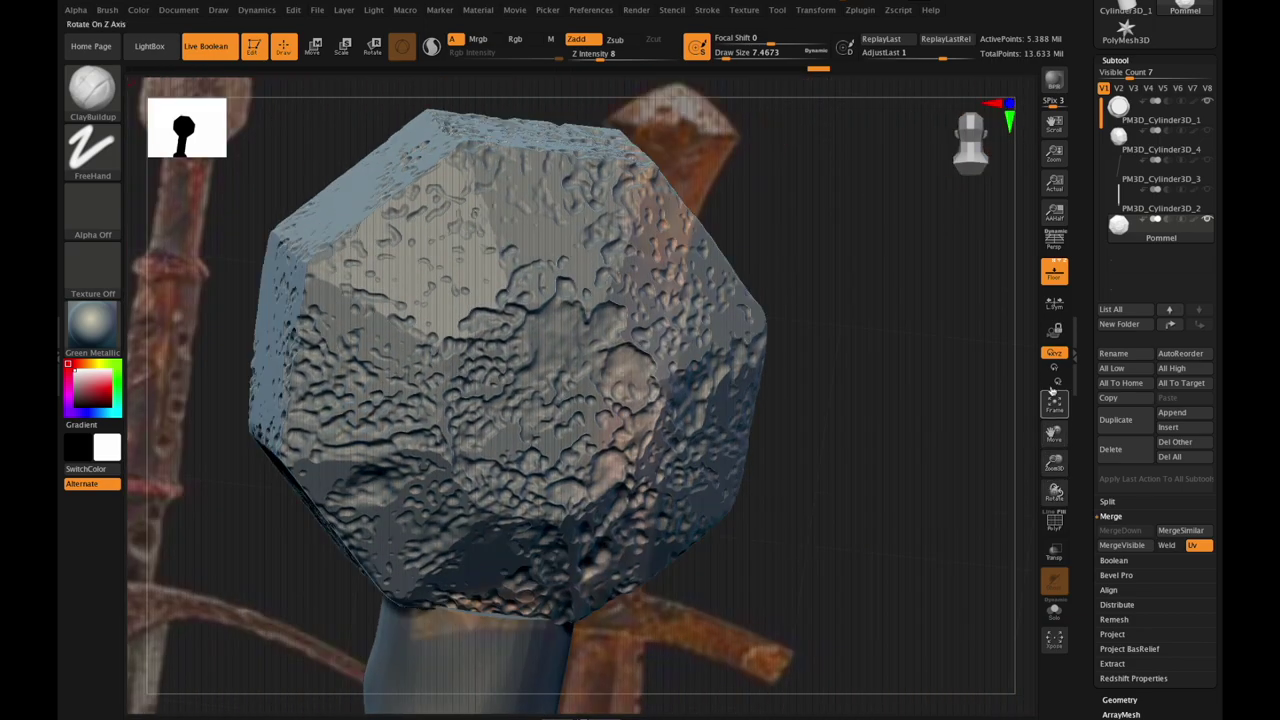
{"action": "left_click", "coordinate": [1054, 272]}
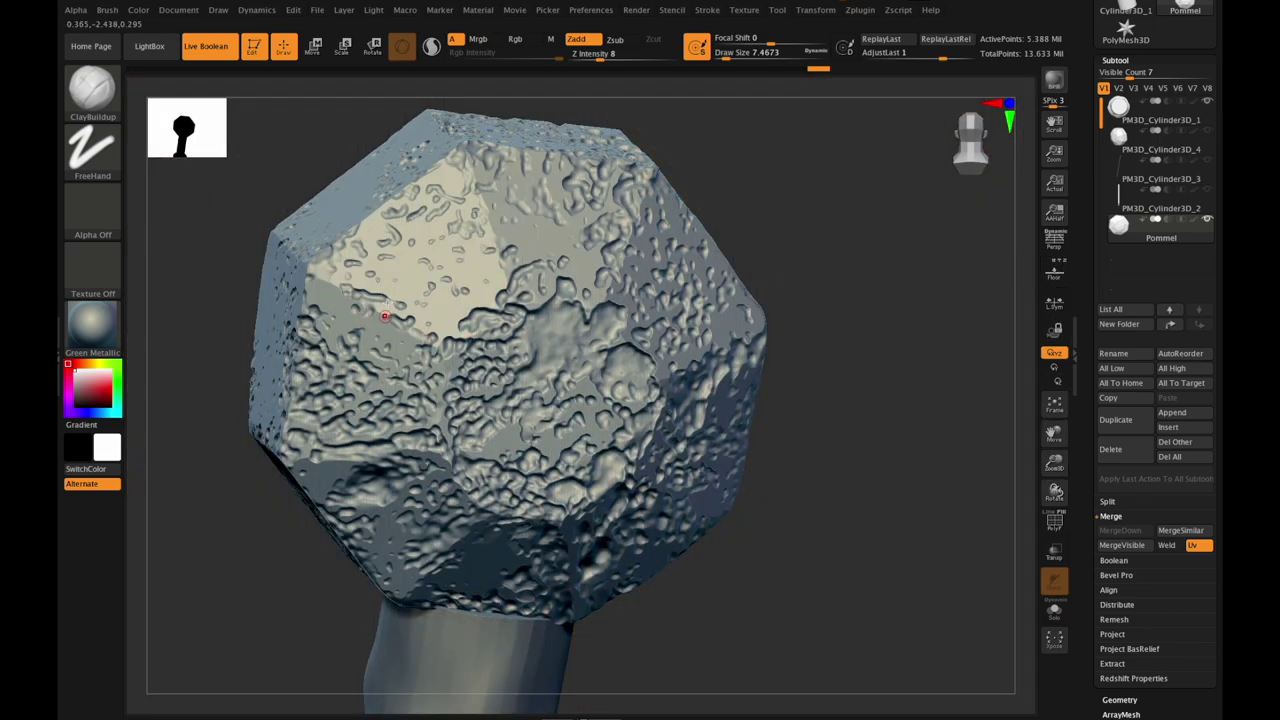
Step: Examine the pitted and corroded facets of the blue metallic pommel from the back and the front
{"action": "left_click_drag", "start_coordinate": [1054, 462], "coordinate": [1055, 464]}
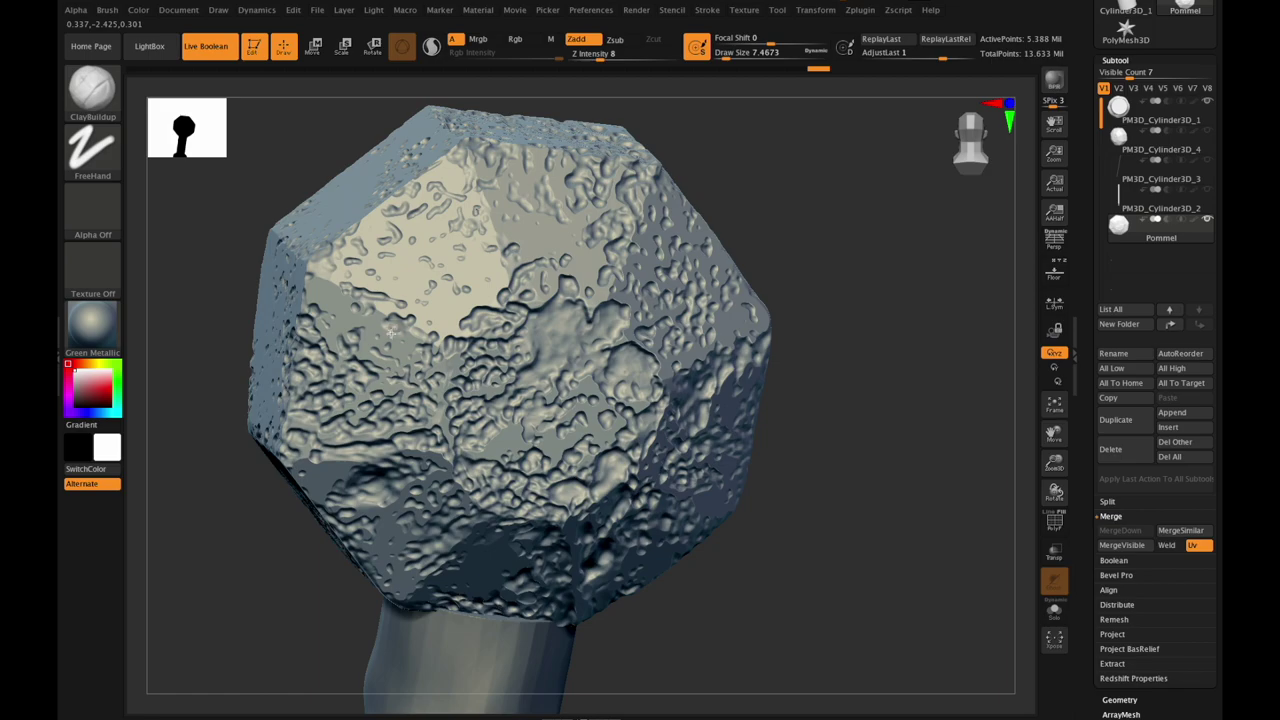
{"action": "left_click_drag", "start_coordinate": [1052, 480], "coordinate": [1054, 490]}
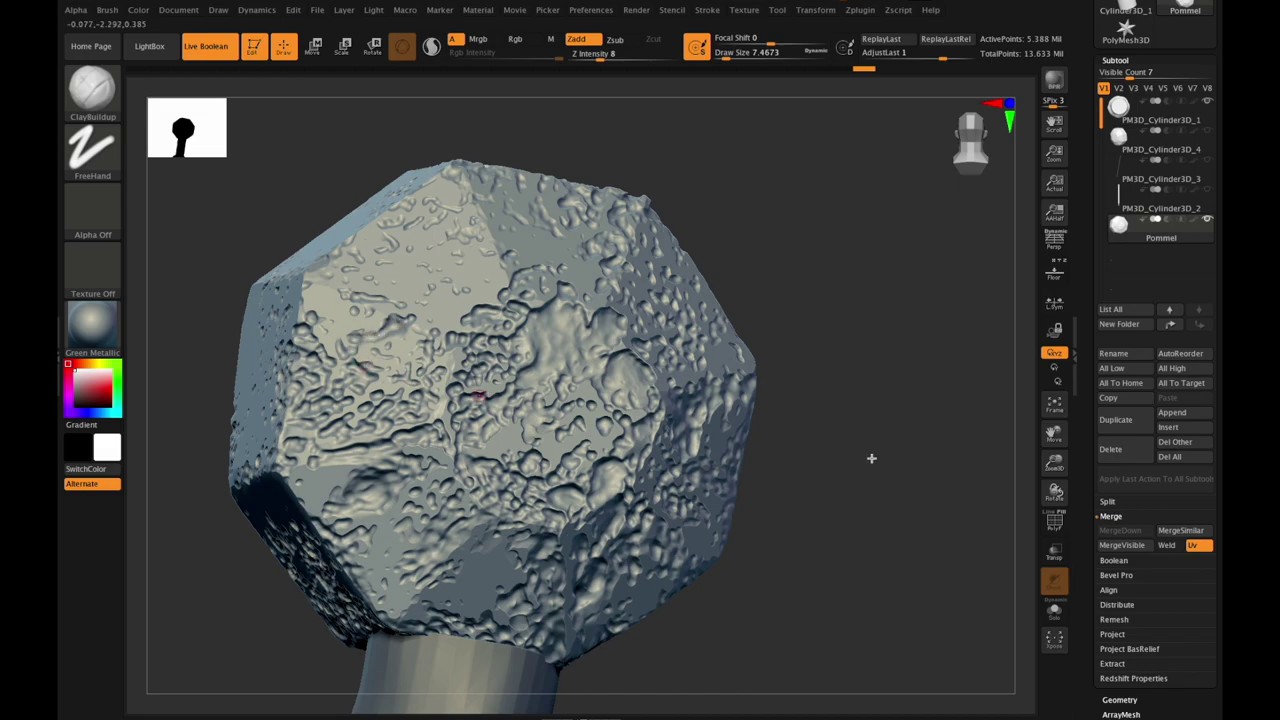
{"action": "left_click_drag", "start_coordinate": [1054, 463], "coordinate": [1046, 490]}
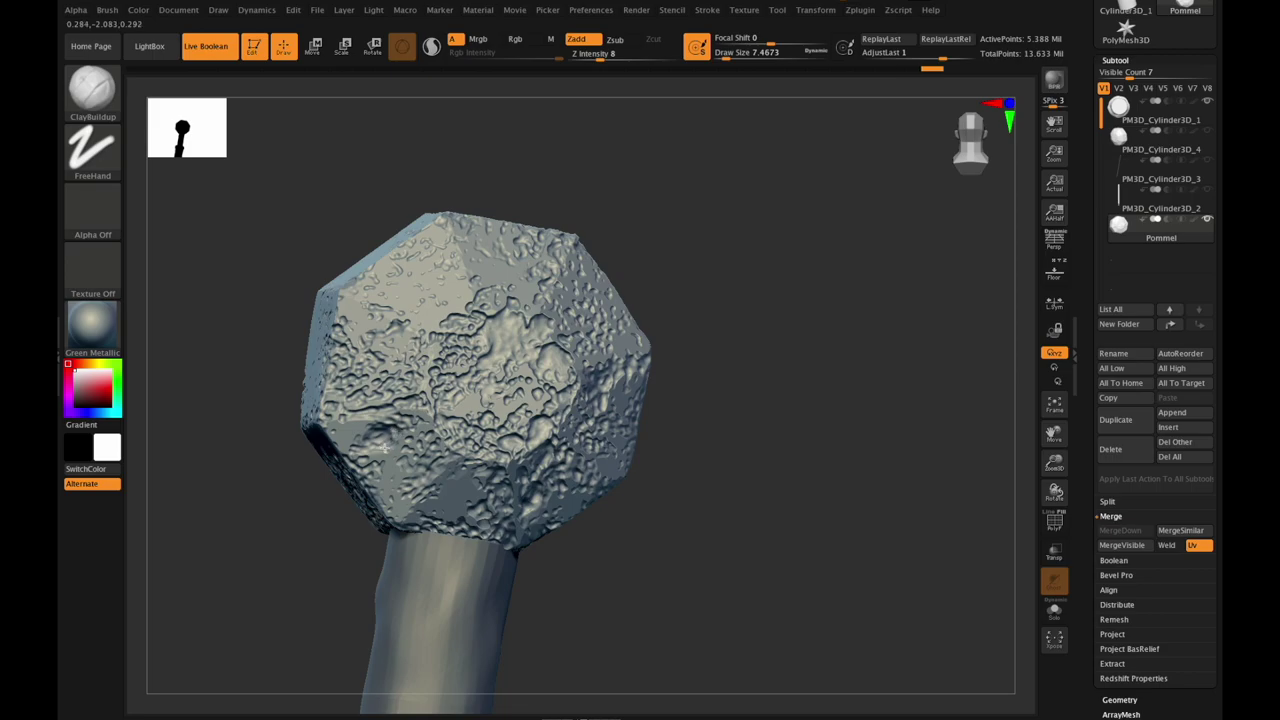
{"action": "left_click_drag", "start_coordinate": [1051, 461], "coordinate": [1185, 497]}
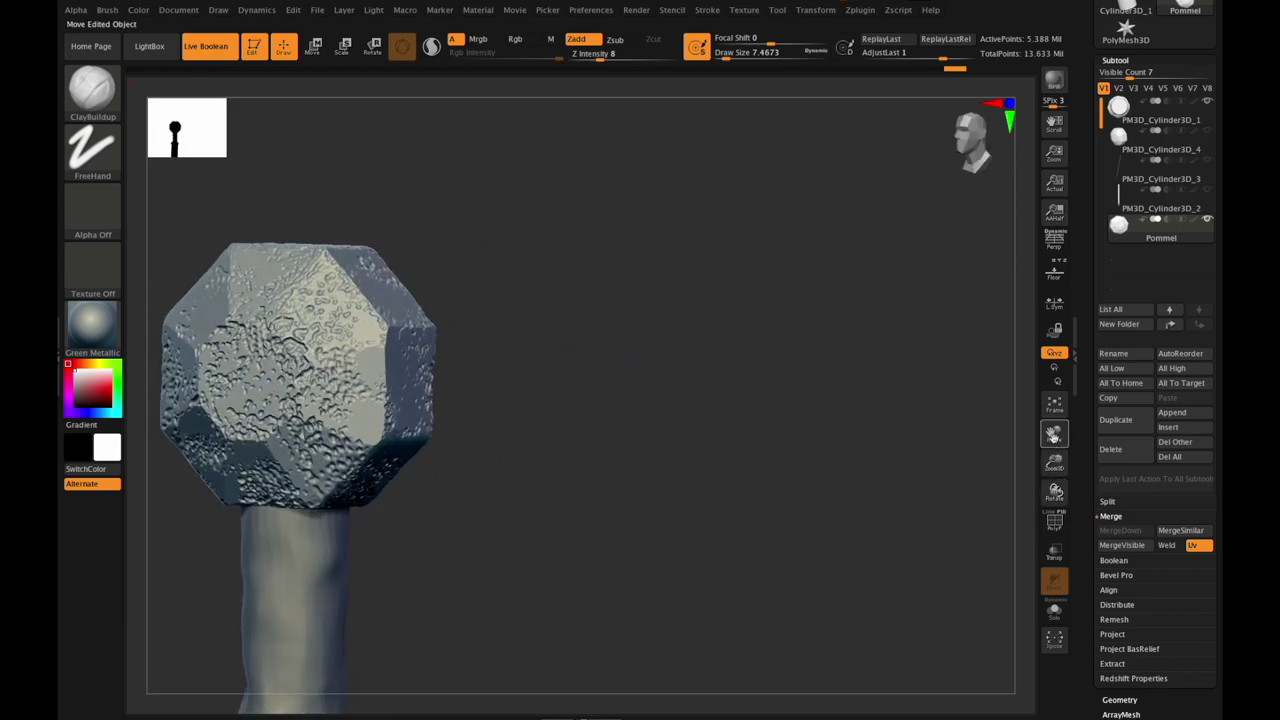
{"action": "left_click_drag", "start_coordinate": [1054, 433], "coordinate": [1226, 445]}
{"action": "left_click_drag", "start_coordinate": [1055, 491], "coordinate": [1026, 447]}
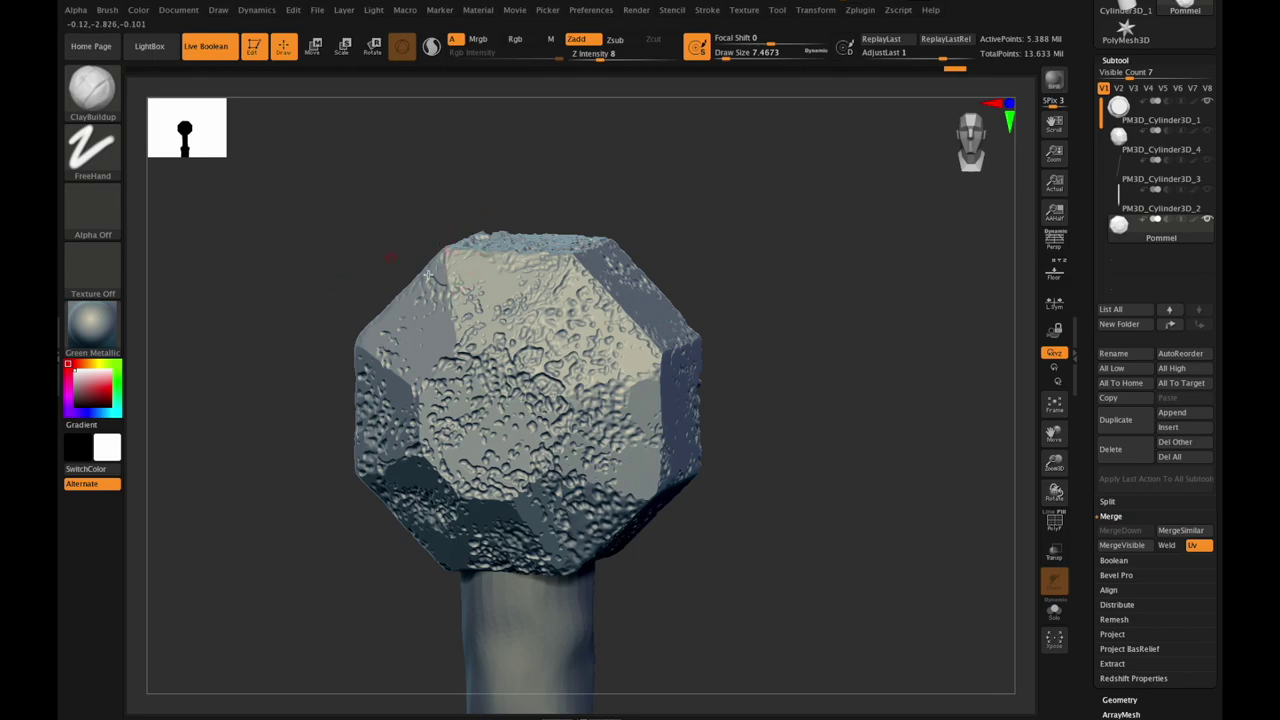
{"action": "left_click_drag", "start_coordinate": [1055, 492], "coordinate": [1025, 470]}
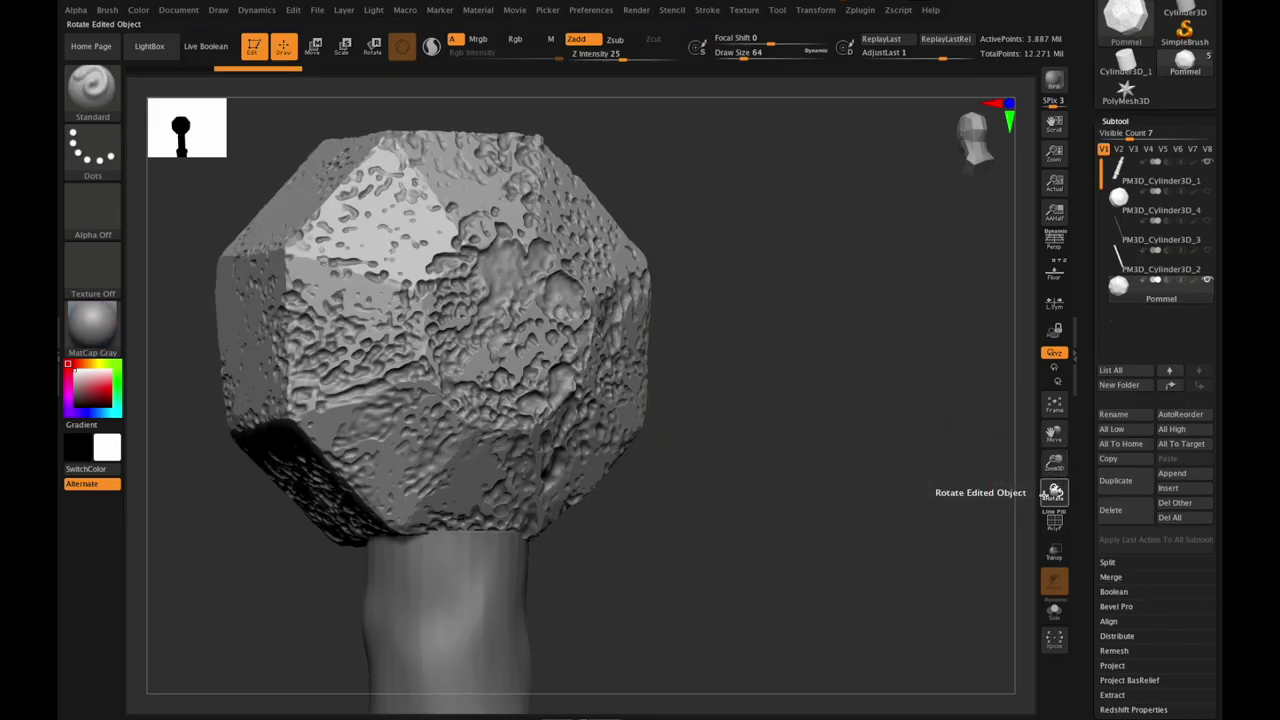
Step: Inspect the grey pommel's surface from several angles, checking the chipped central facet, scattered pits and worn edges
{"action": "left_click_drag", "start_coordinate": [1054, 492], "coordinate": [1056, 489]}
{"action": "mouse_move", "coordinate": [1055, 434]}
{"action": "left_mouse_down"}
{"action": "mouse_move", "coordinate": [1068, 436]}
{"action": "mouse_move", "coordinate": [1052, 429]}
{"action": "left_mouse_up"}
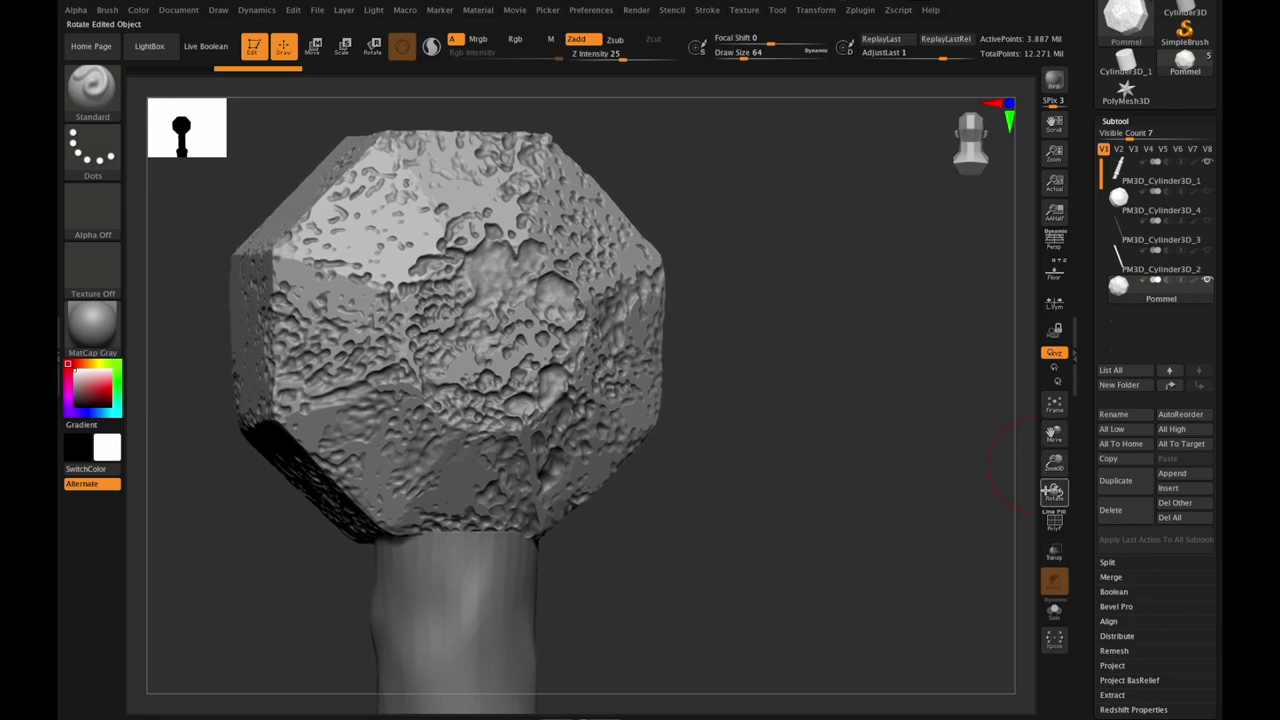
{"action": "left_click_drag", "start_coordinate": [1054, 492], "coordinate": [1054, 490]}
{"action": "left_click_drag", "start_coordinate": [1054, 435], "coordinate": [1051, 438]}
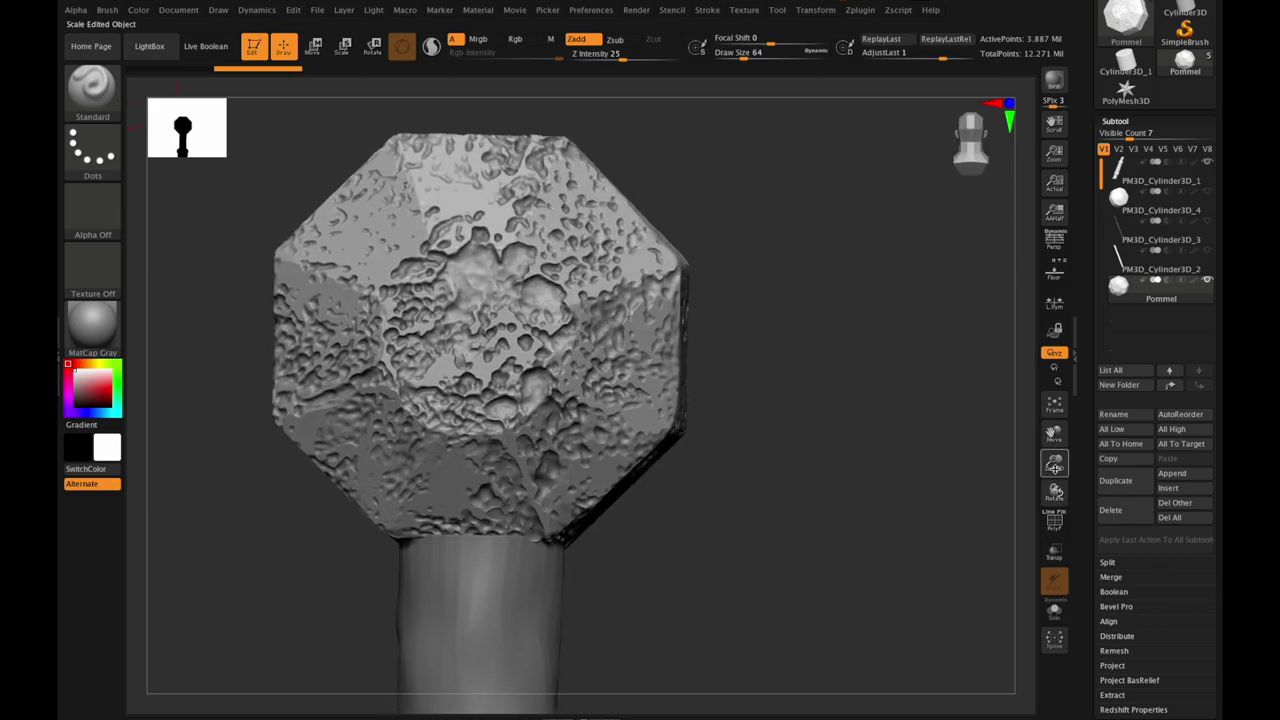
{"action": "left_click_drag", "start_coordinate": [1054, 491], "coordinate": [1054, 490]}
{"action": "left_click_drag", "start_coordinate": [1056, 436], "coordinate": [1062, 445]}
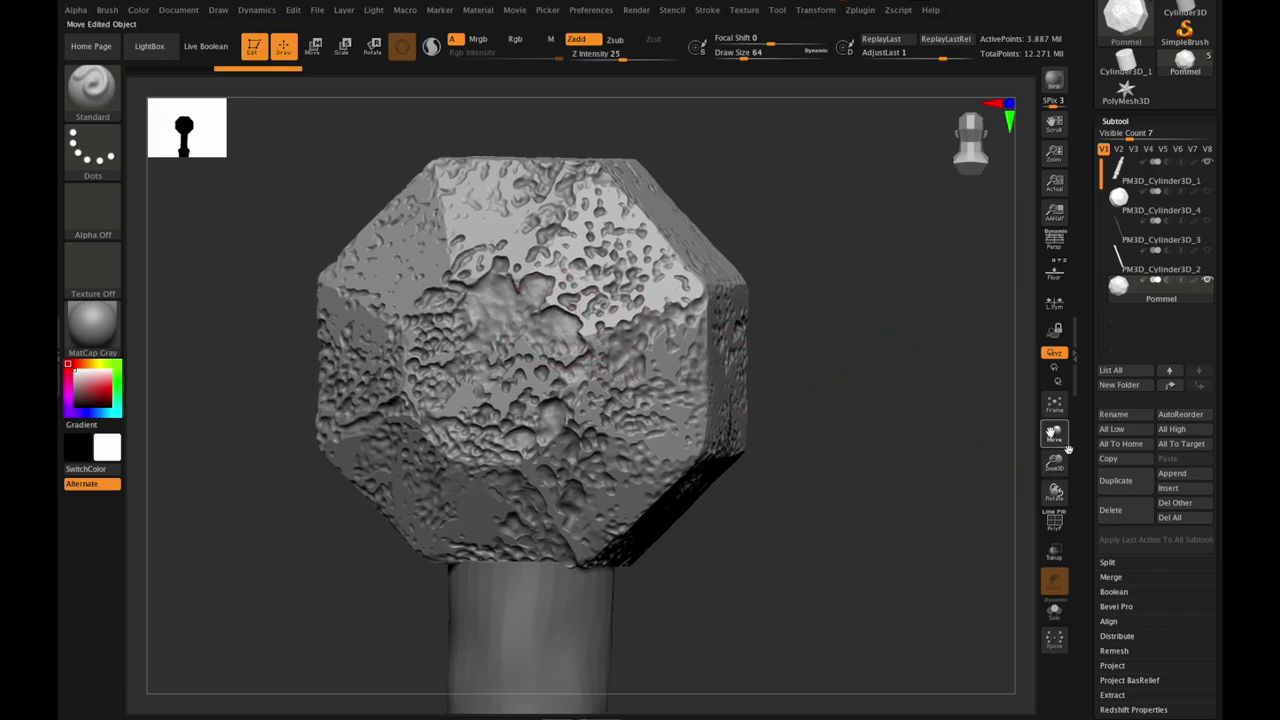
{"action": "mouse_move", "coordinate": [1056, 490]}
{"action": "left_mouse_down"}
{"action": "mouse_move", "coordinate": [997, 481]}
{"action": "mouse_move", "coordinate": [1048, 461]}
{"action": "mouse_move", "coordinate": [1050, 485]}
{"action": "mouse_move", "coordinate": [1011, 437]}
{"action": "mouse_move", "coordinate": [1076, 497]}
{"action": "mouse_move", "coordinate": [1056, 445]}
{"action": "mouse_move", "coordinate": [974, 417]}
{"action": "mouse_move", "coordinate": [1054, 470]}
{"action": "mouse_move", "coordinate": [1054, 490]}
{"action": "mouse_move", "coordinate": [1055, 435]}
{"action": "mouse_move", "coordinate": [1055, 488]}
{"action": "left_mouse_up"}
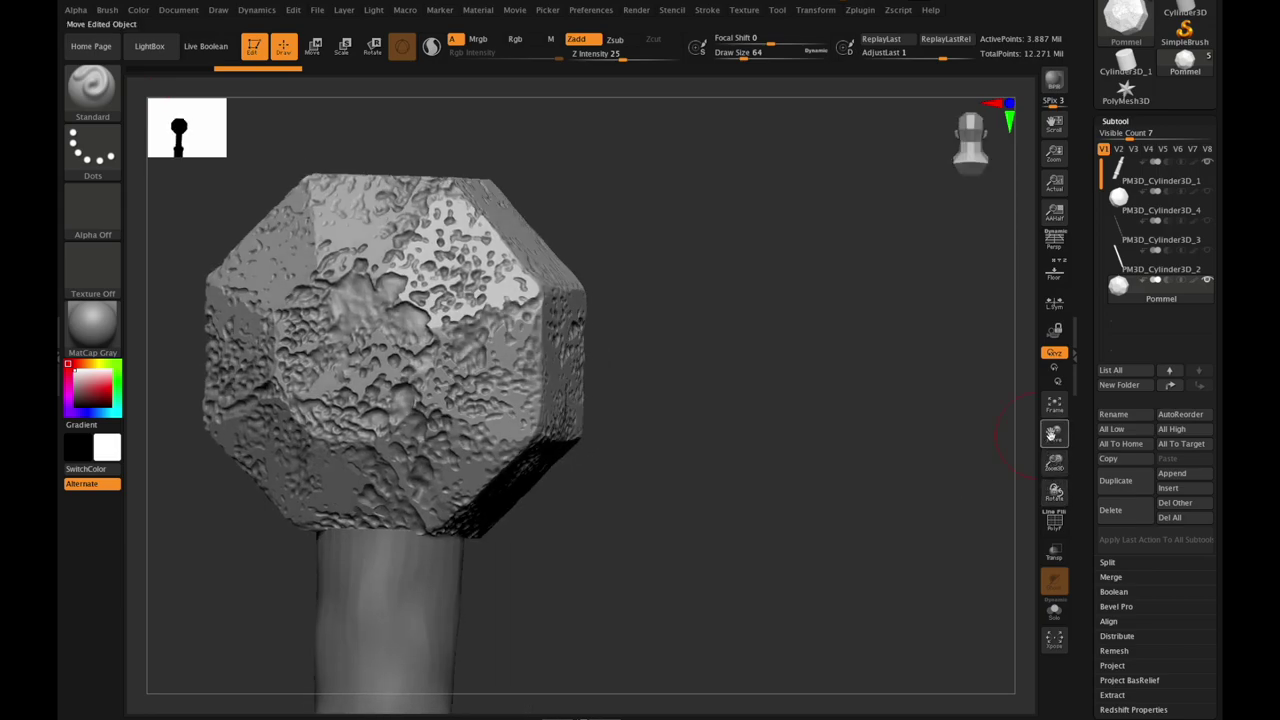
{"action": "left_click_drag", "start_coordinate": [1055, 435], "coordinate": [1066, 441]}
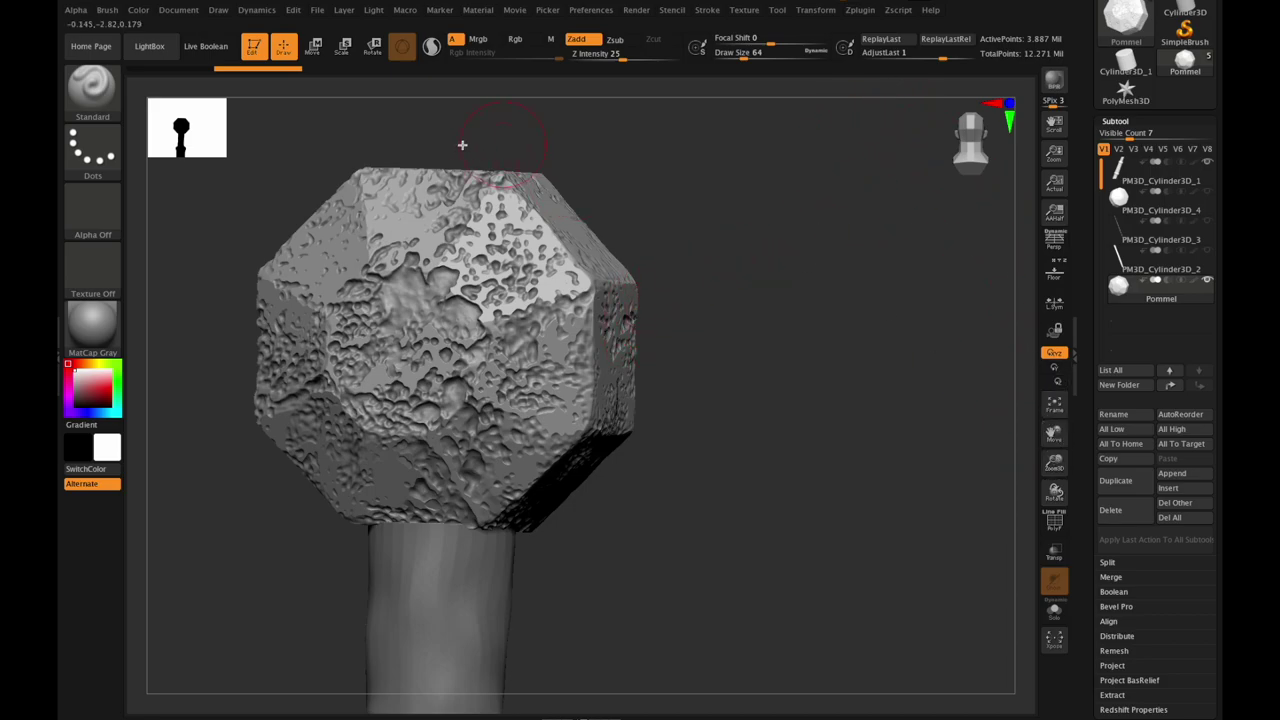
{"action": "left_click_drag", "start_coordinate": [1055, 434], "coordinate": [1062, 442]}
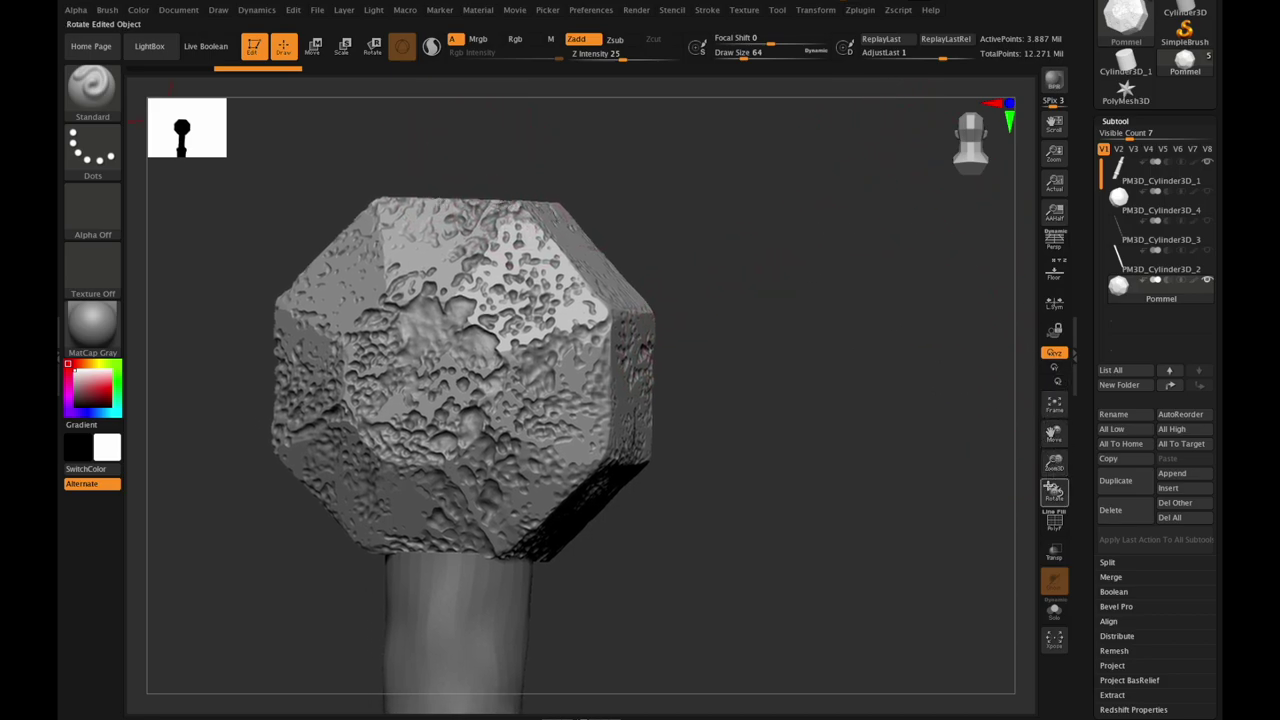
{"action": "left_click_drag", "start_coordinate": [1055, 490], "coordinate": [1044, 494]}
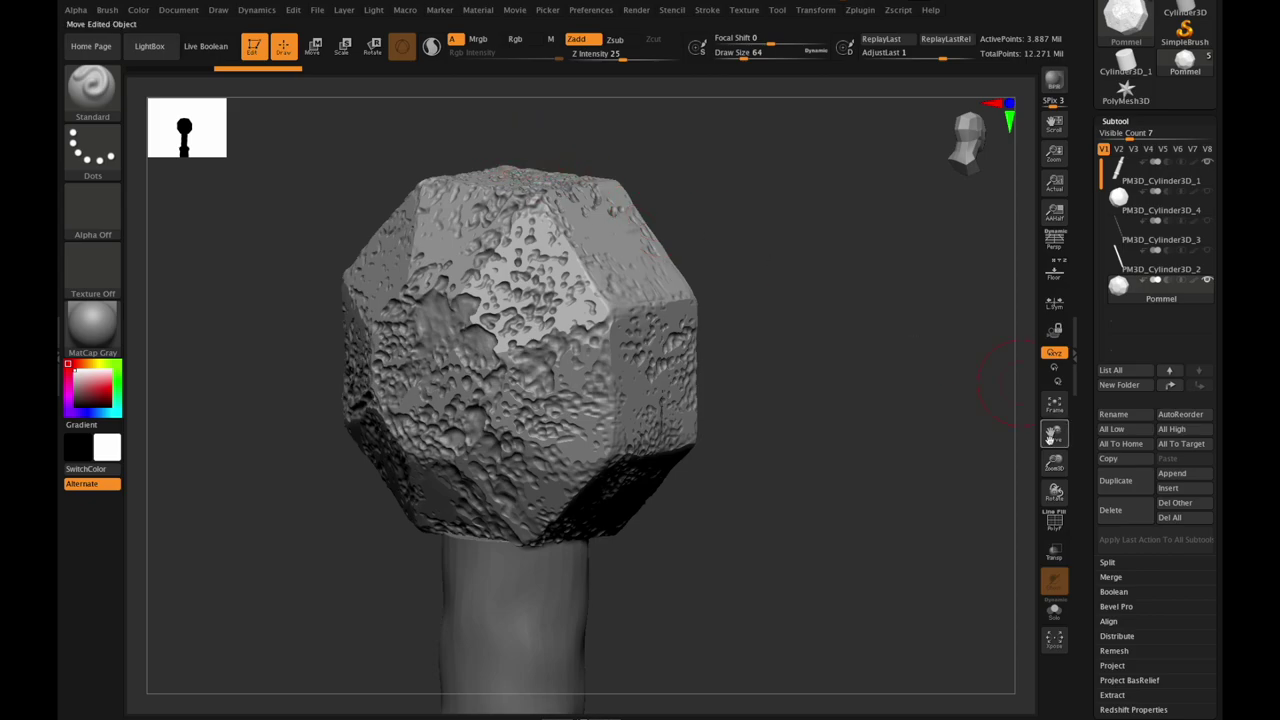
{"action": "left_click", "coordinate": [1054, 403]}
{"action": "left_click_drag", "start_coordinate": [1055, 491], "coordinate": [1056, 491]}
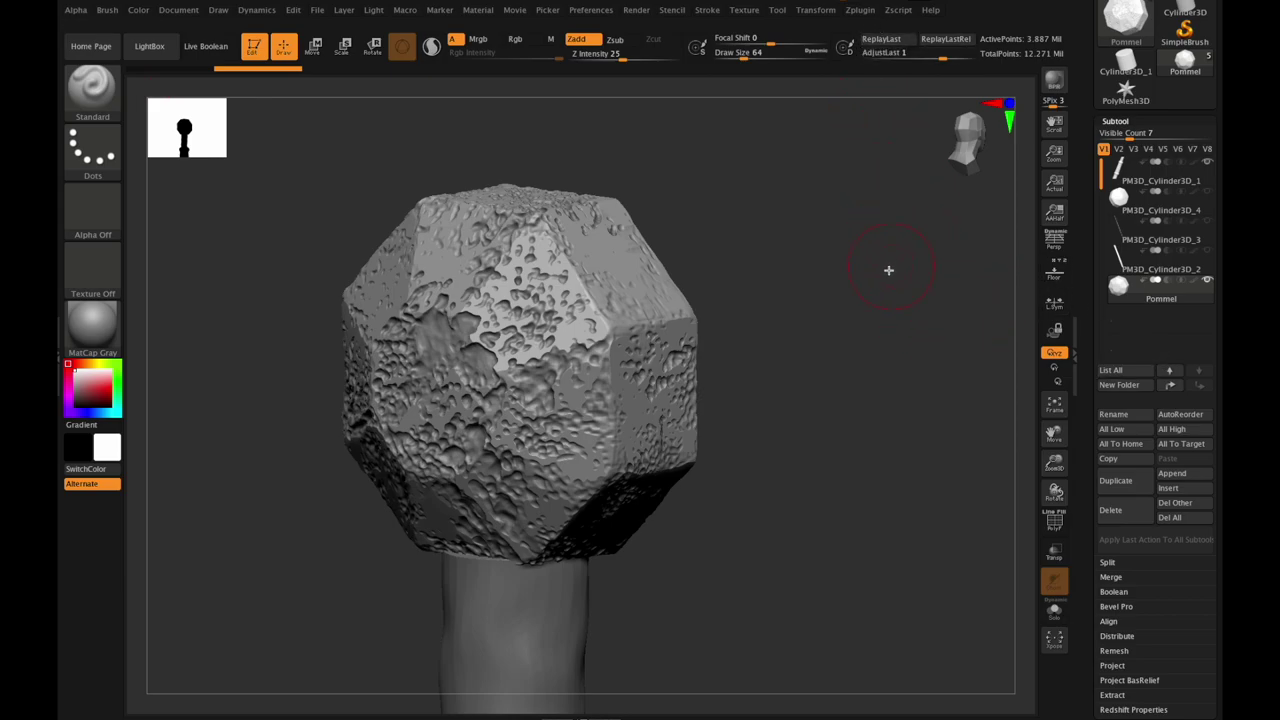
Step: Mask the pommel's pits with Mask By Cavity, using blur 2 and intensity 100
{"action": "left_click_drag", "start_coordinate": [1055, 462], "coordinate": [1056, 491]}
{"action": "left_click_drag", "start_coordinate": [1219, 375], "coordinate": [1220, 361]}
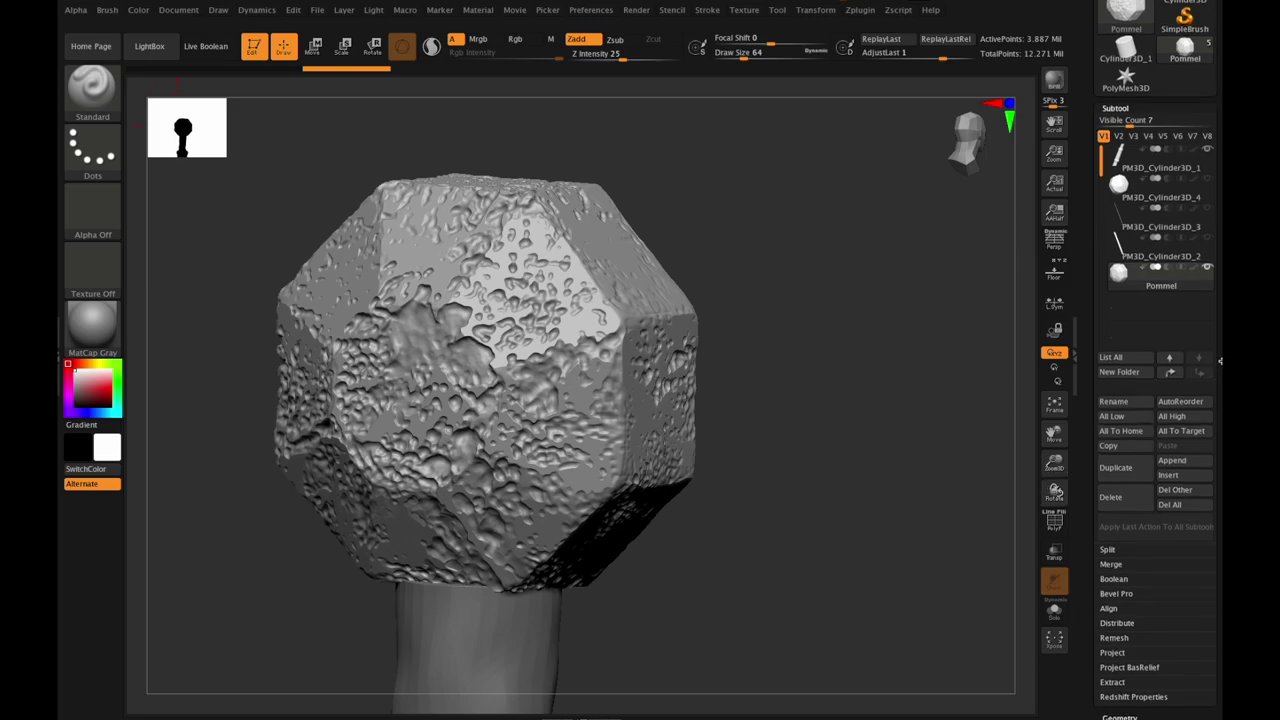
{"action": "scroll", "coordinate": [1165, 454], "scroll_direction": "down", "scroll_amount": 6}
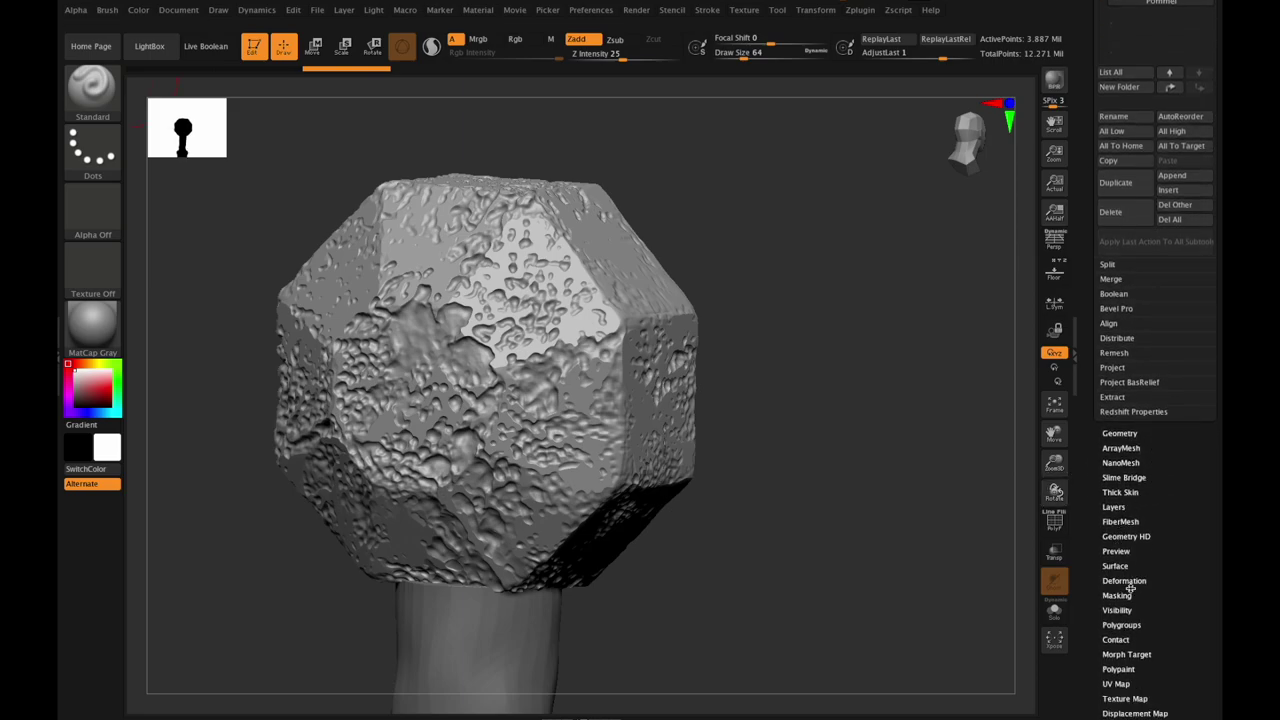
{"action": "left_click", "coordinate": [1128, 593]}
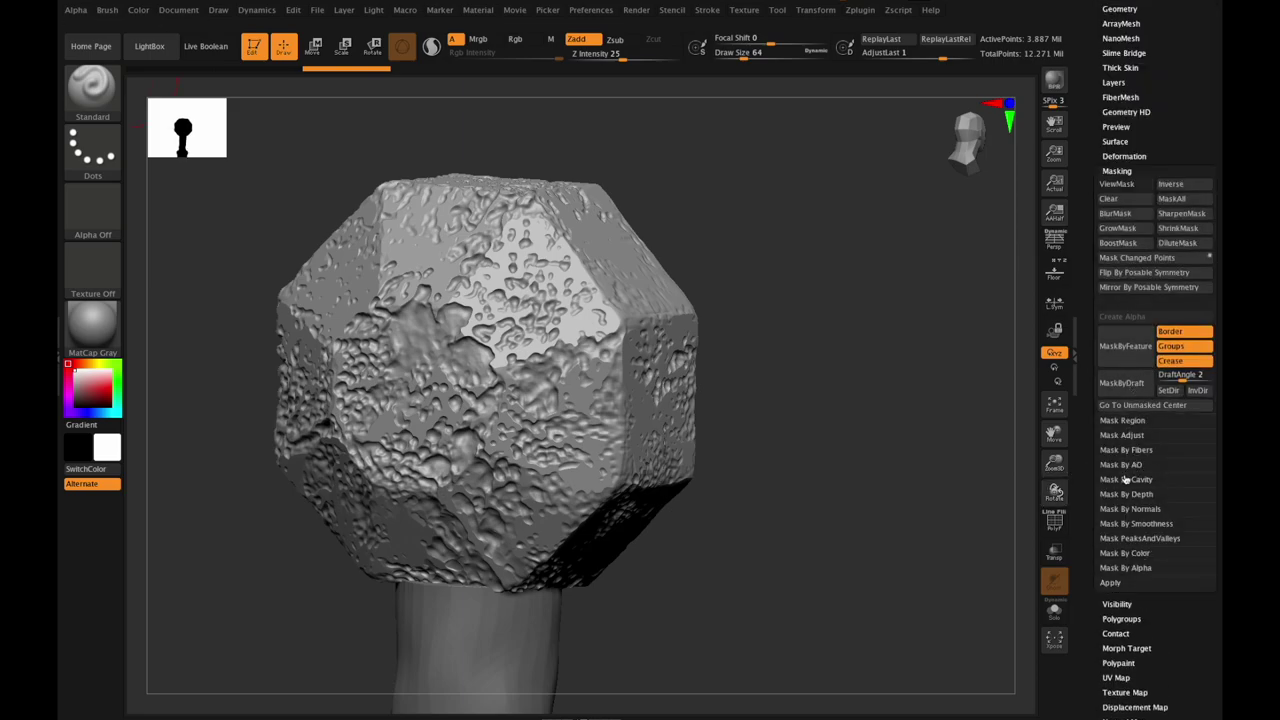
{"action": "left_click", "coordinate": [1126, 479]}
{"action": "left_click", "coordinate": [1130, 495]}
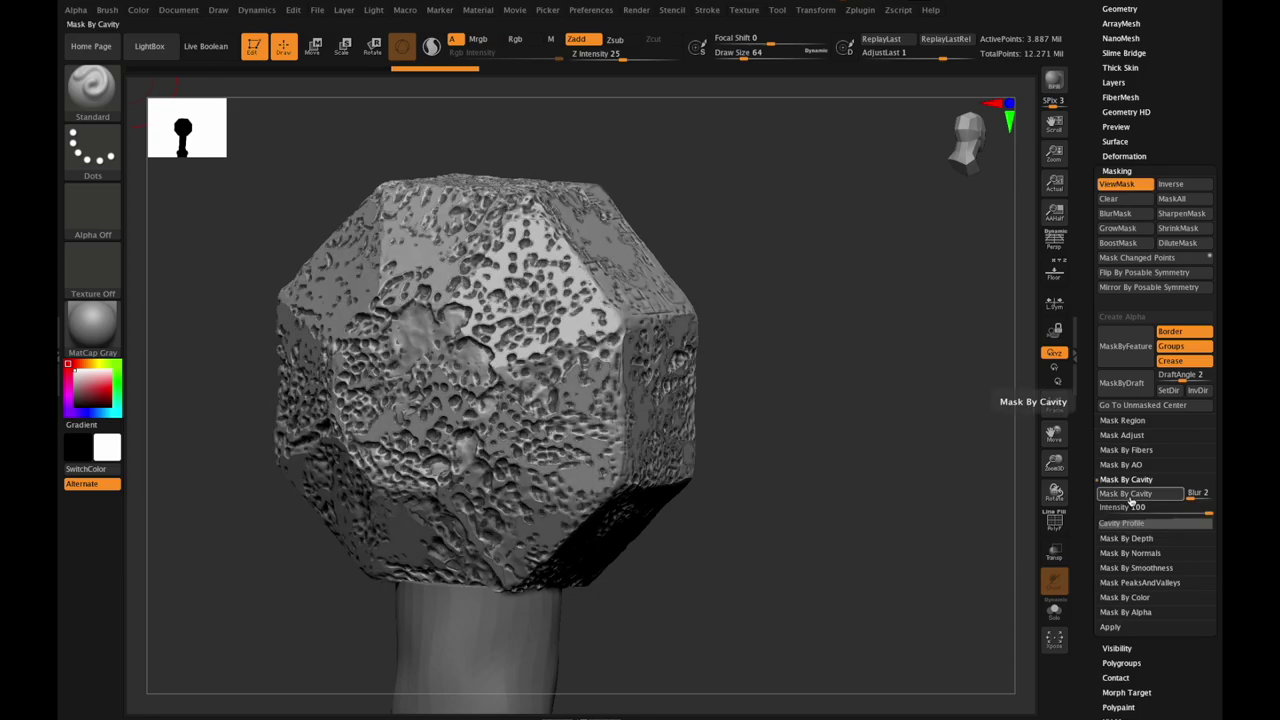
Step: Set the draw size to about 21.6 and paint extra mask over the smooth worn patches around the pommel's central facet
{"action": "left_click_drag", "start_coordinate": [1055, 491], "coordinate": [1056, 490]}
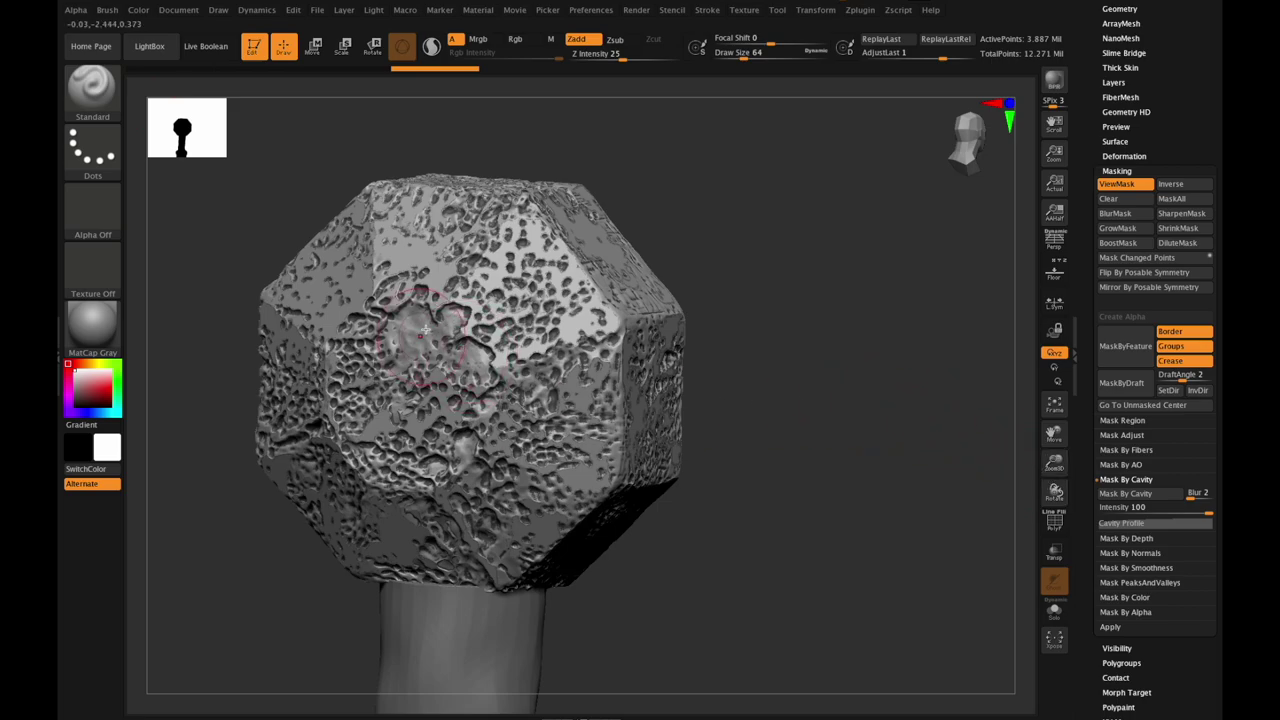
{"action": "left_click_drag", "start_coordinate": [1054, 463], "coordinate": [1028, 454]}
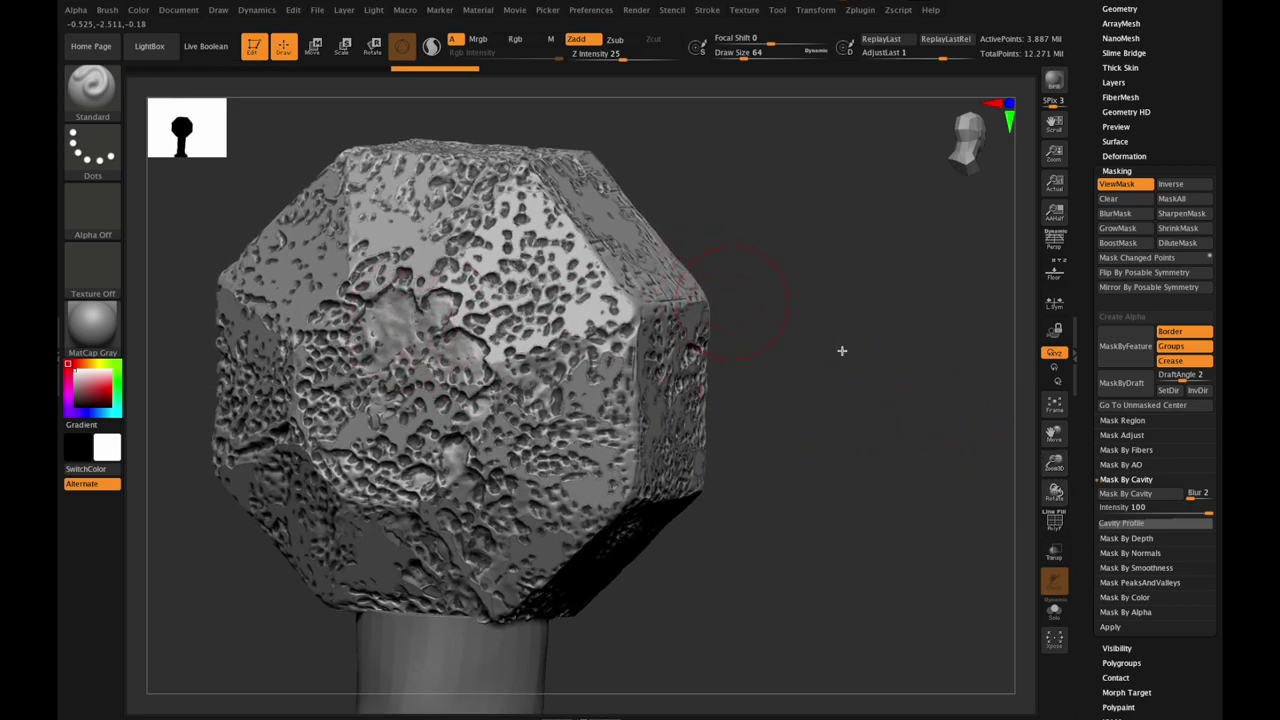
{"action": "left_click_drag", "start_coordinate": [1054, 490], "coordinate": [1066, 486]}
{"action": "left_click_drag", "start_coordinate": [1052, 433], "coordinate": [1128, 426]}
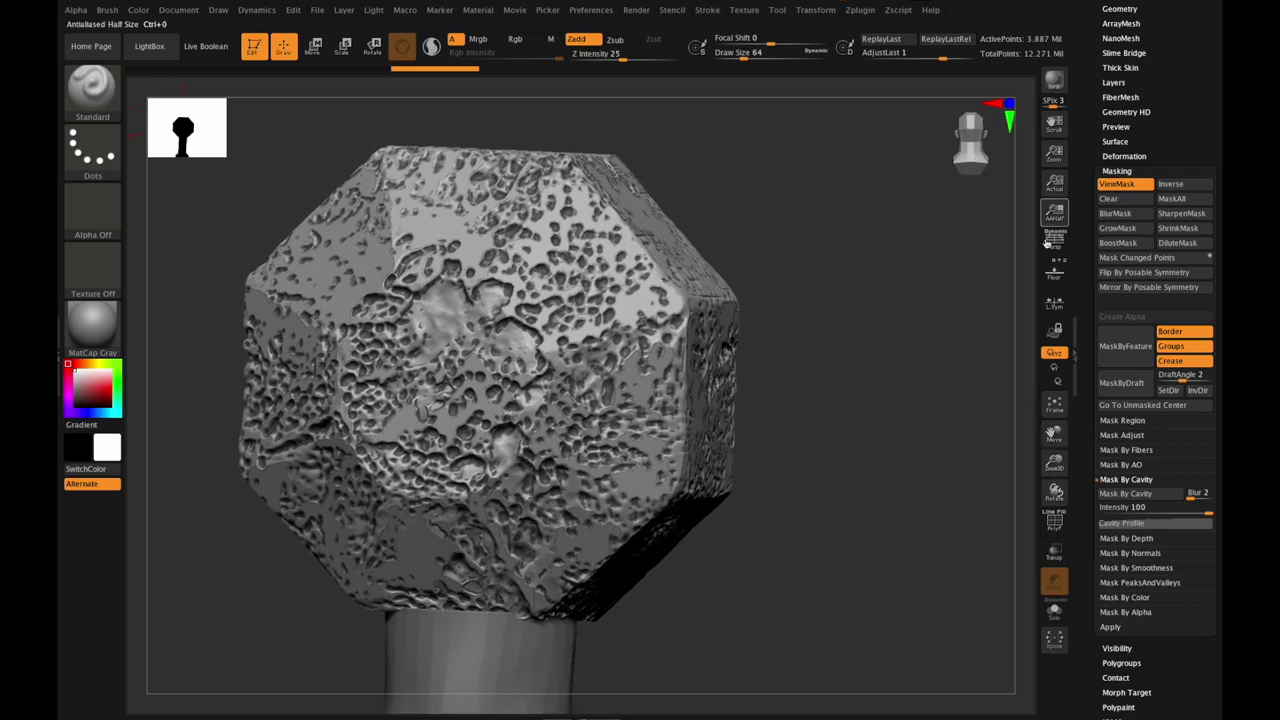
{"action": "left_click", "coordinate": [734, 54]}
{"action": "mouse_move", "coordinate": [448, 312]}
{"action": "left_mouse_down", "text": "ctrl"}
{"action": "mouse_move", "coordinate": [451, 294]}
{"action": "mouse_move", "coordinate": [490, 300]}
{"action": "mouse_move", "coordinate": [523, 345]}
{"action": "mouse_move", "coordinate": [445, 355]}
{"action": "mouse_move", "coordinate": [425, 300]}
{"action": "mouse_move", "coordinate": [422, 342]}
{"action": "left_mouse_up", "text": "ctrl"}
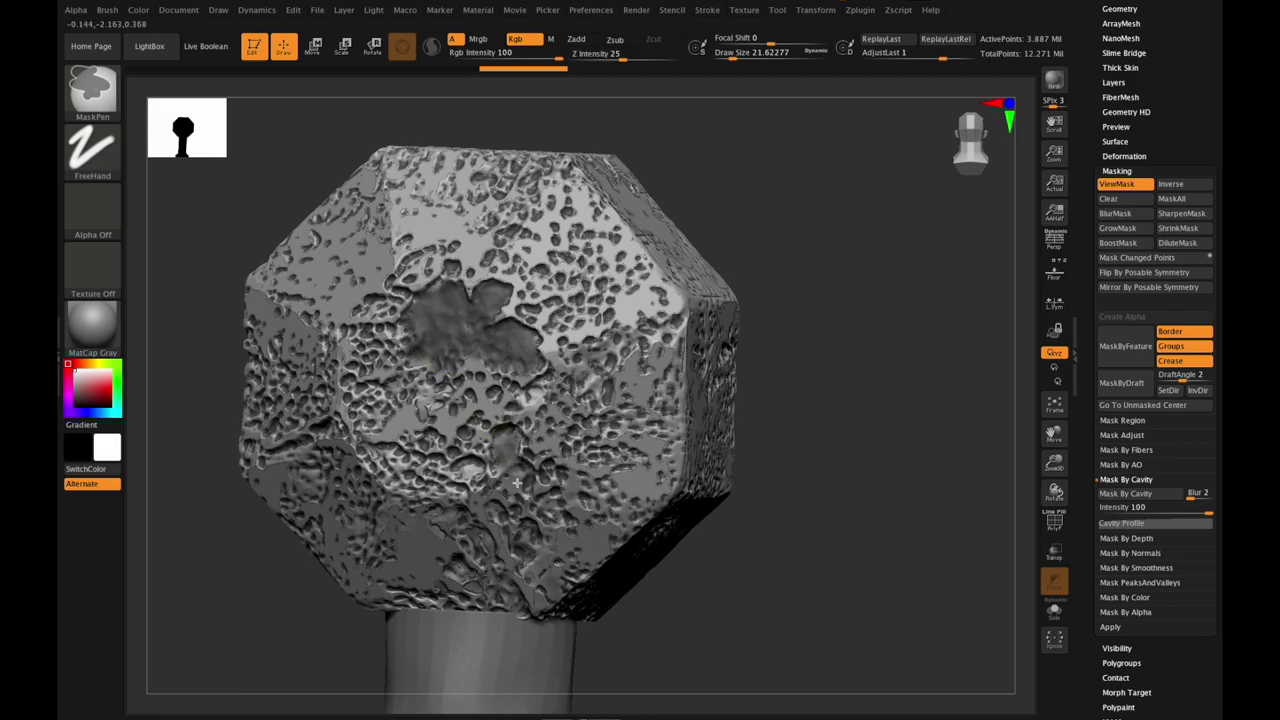
{"action": "left_click", "coordinate": [395, 377], "text": "ctrl"}
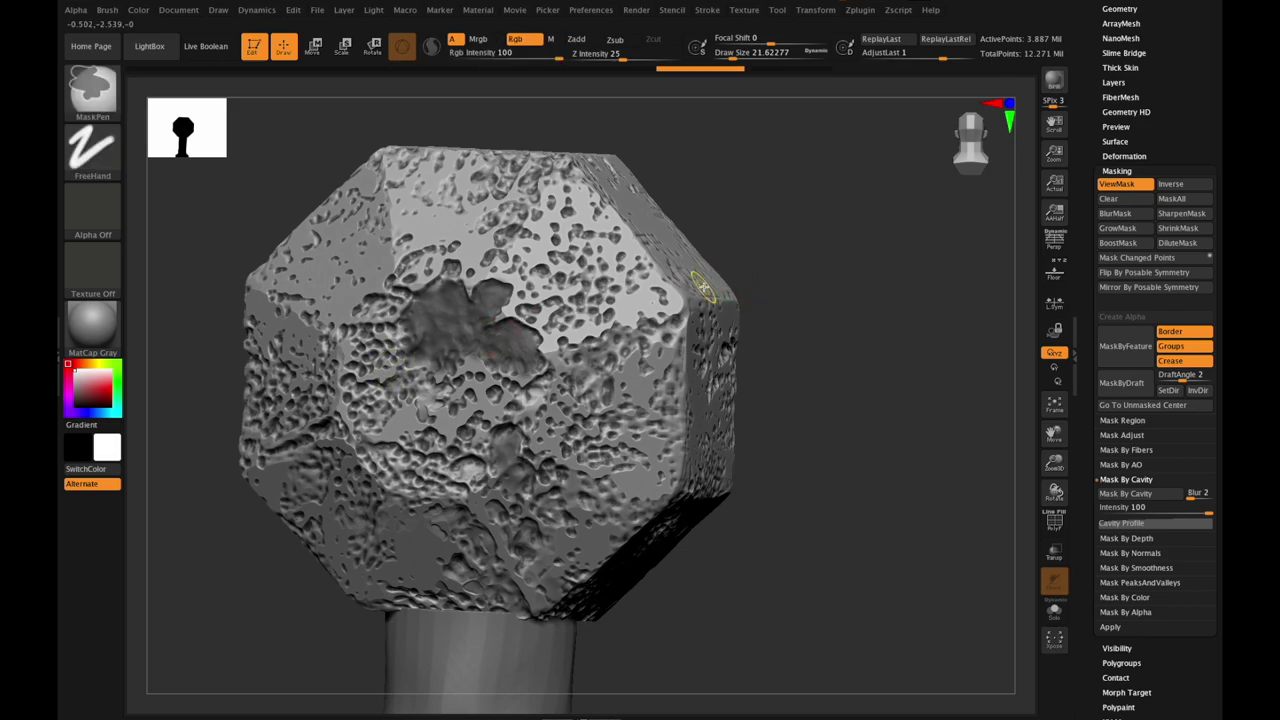
{"action": "left_click", "coordinate": [716, 300], "text": "ctrl"}
{"action": "key", "text": "ctrl"}
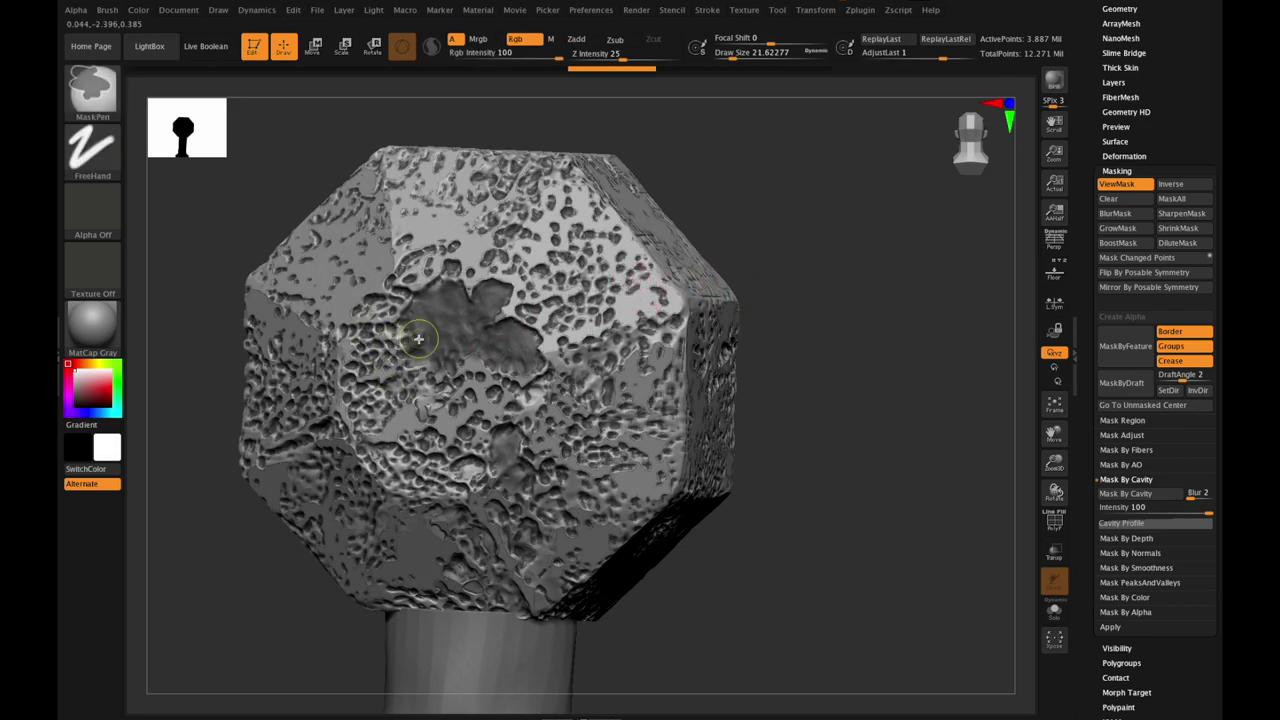
{"action": "left_click_drag", "start_coordinate": [424, 359], "coordinate": [430, 373], "text": "ctrl"}
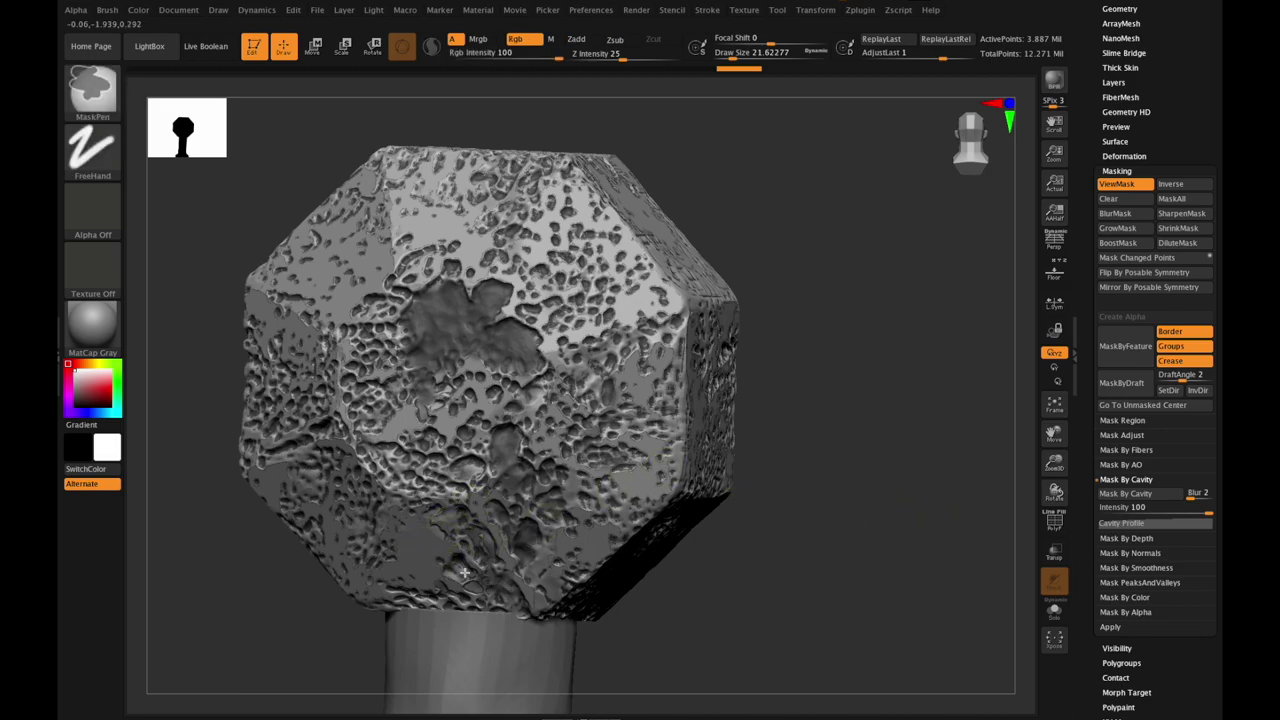
Step: Choose the Flatten brush and smooth part of the masked, pitted surface beside the central facet on the pommel's other side
{"action": "left_click_drag", "start_coordinate": [1053, 466], "coordinate": [1030, 485]}
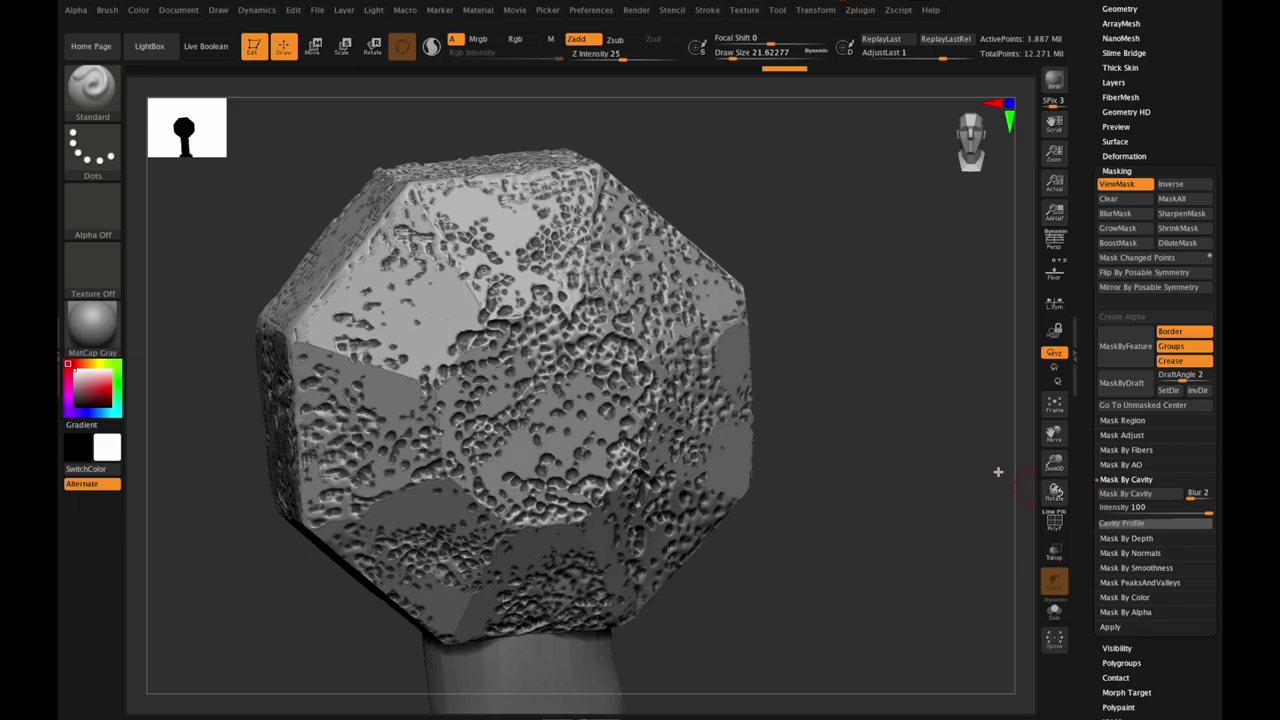
{"action": "left_click", "coordinate": [92, 88]}
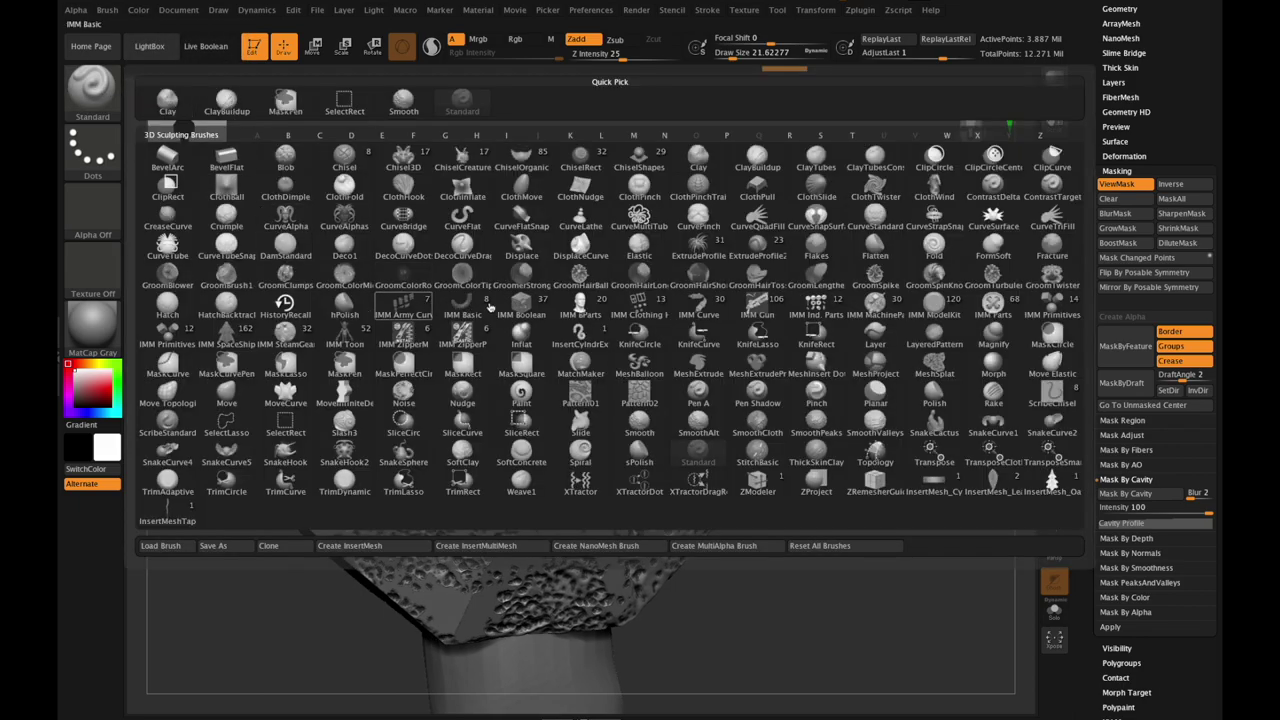
{"action": "key", "text": "f"}
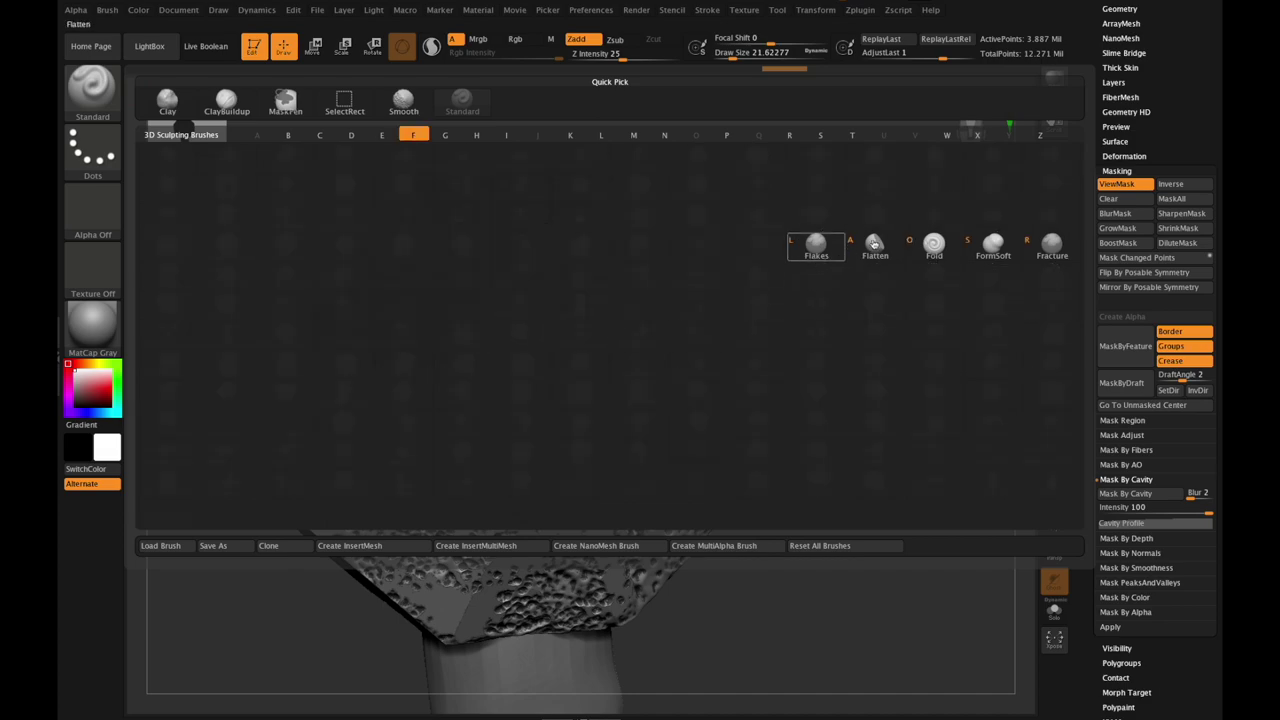
{"action": "left_click", "coordinate": [874, 244]}
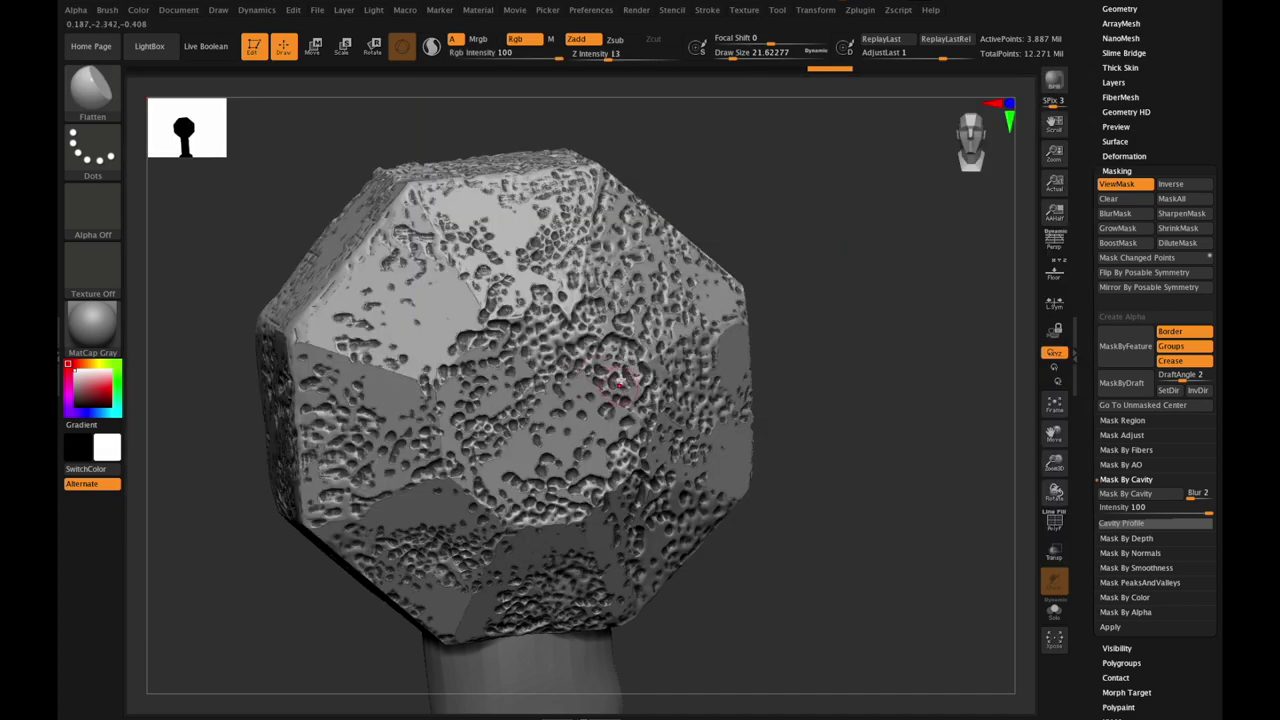
{"action": "key", "text": "shift"}
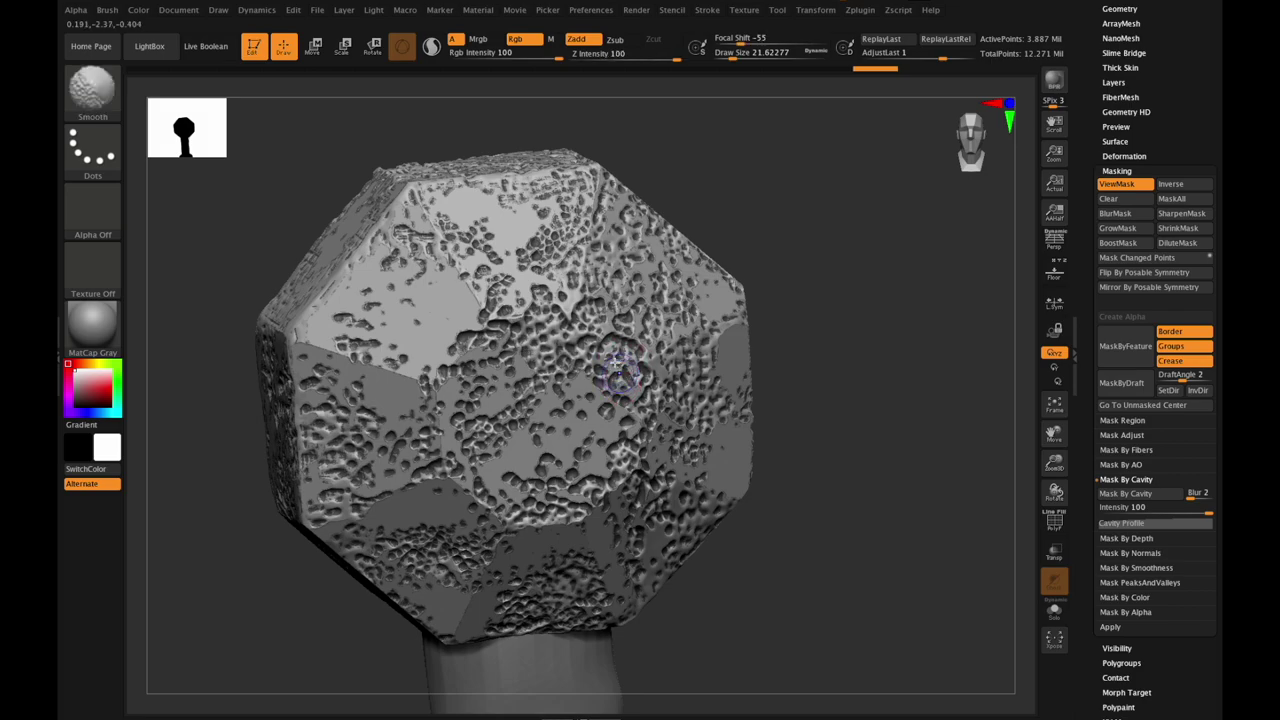
{"action": "left_click_drag", "start_coordinate": [674, 397], "coordinate": [722, 399], "text": "shift"}
{"action": "mouse_move", "coordinate": [1052, 466]}
{"action": "left_mouse_down"}
{"action": "mouse_move", "coordinate": [1060, 503]}
{"action": "mouse_move", "coordinate": [1027, 472]}
{"action": "mouse_move", "coordinate": [1100, 482]}
{"action": "mouse_move", "coordinate": [1036, 458]}
{"action": "mouse_move", "coordinate": [1049, 491]}
{"action": "left_mouse_up"}
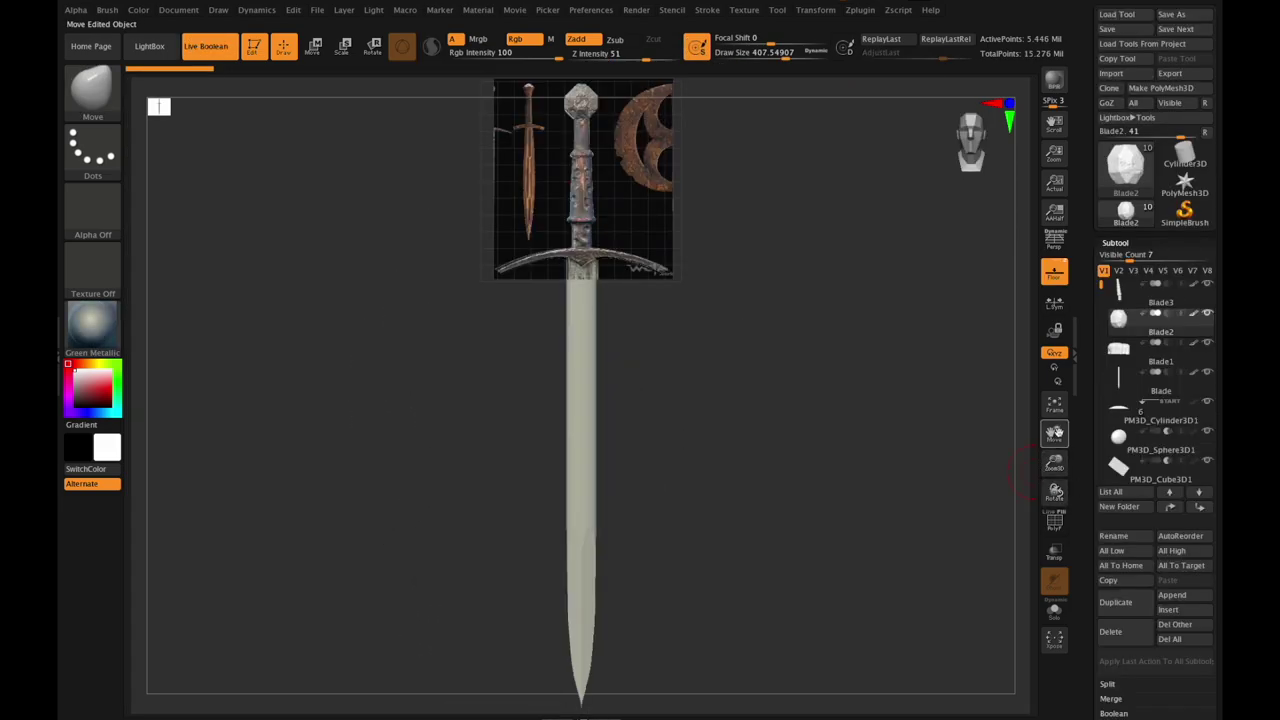
Step: Compare the full sword's hilt with the reference photo and hide the floor reference
{"action": "left_click_drag", "start_coordinate": [1054, 432], "coordinate": [1057, 492]}
{"action": "left_click_drag", "start_coordinate": [1055, 438], "coordinate": [1073, 435]}
{"action": "left_click_drag", "start_coordinate": [1051, 490], "coordinate": [1055, 490]}
{"action": "left_click_drag", "start_coordinate": [1054, 434], "coordinate": [1057, 405]}
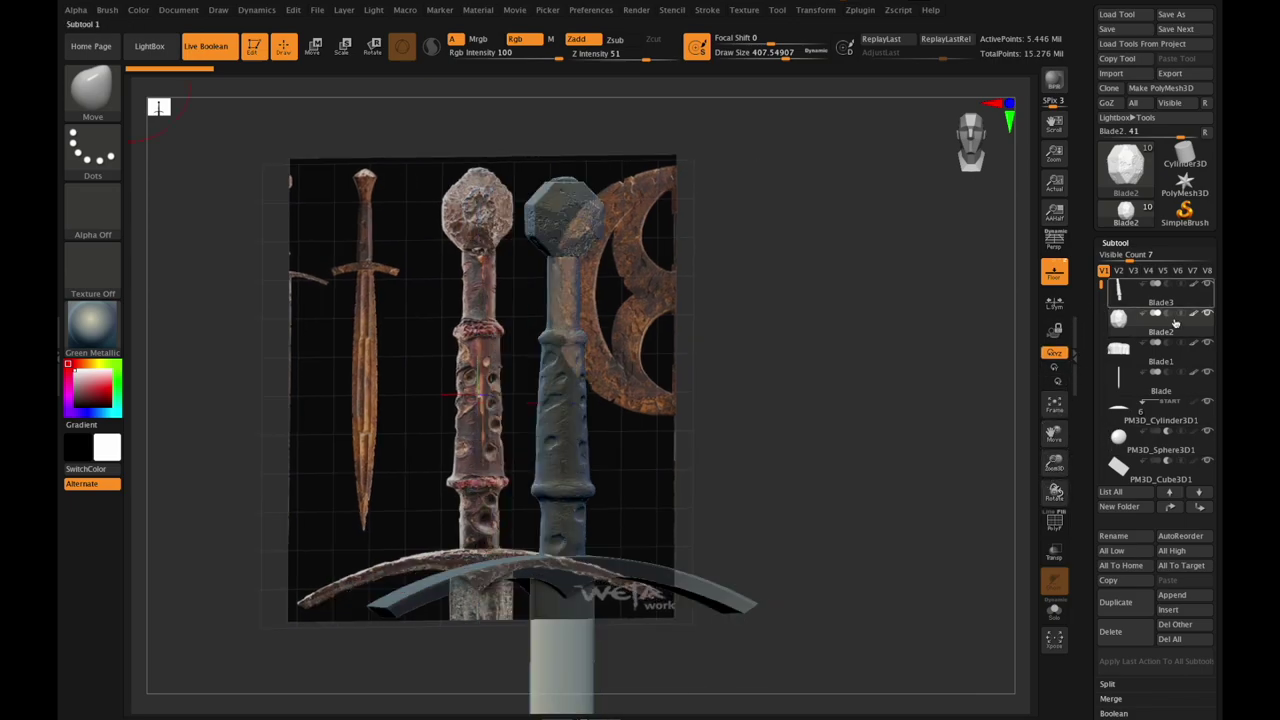
{"action": "left_click", "coordinate": [1055, 285]}
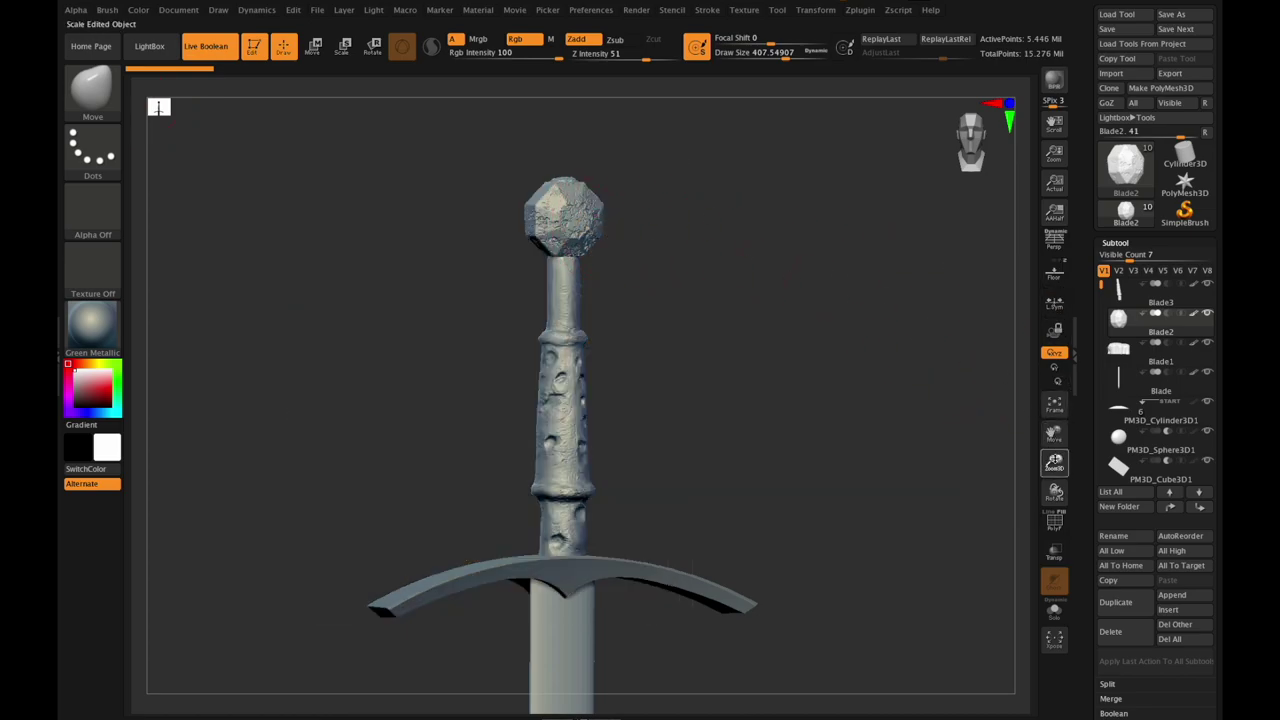
Step: Examine the finished pommel and the dented grip from several sides, comparing the grip's holes and collars with the reference photo
{"action": "mouse_move", "coordinate": [1055, 463]}
{"action": "left_mouse_down"}
{"action": "mouse_move", "coordinate": [1068, 493]}
{"action": "mouse_move", "coordinate": [1068, 482]}
{"action": "mouse_move", "coordinate": [1053, 488]}
{"action": "mouse_move", "coordinate": [1046, 456]}
{"action": "mouse_move", "coordinate": [1054, 466]}
{"action": "mouse_move", "coordinate": [1000, 476]}
{"action": "mouse_move", "coordinate": [1020, 482]}
{"action": "mouse_move", "coordinate": [1010, 487]}
{"action": "mouse_move", "coordinate": [985, 484]}
{"action": "mouse_move", "coordinate": [817, 337]}
{"action": "left_mouse_up"}
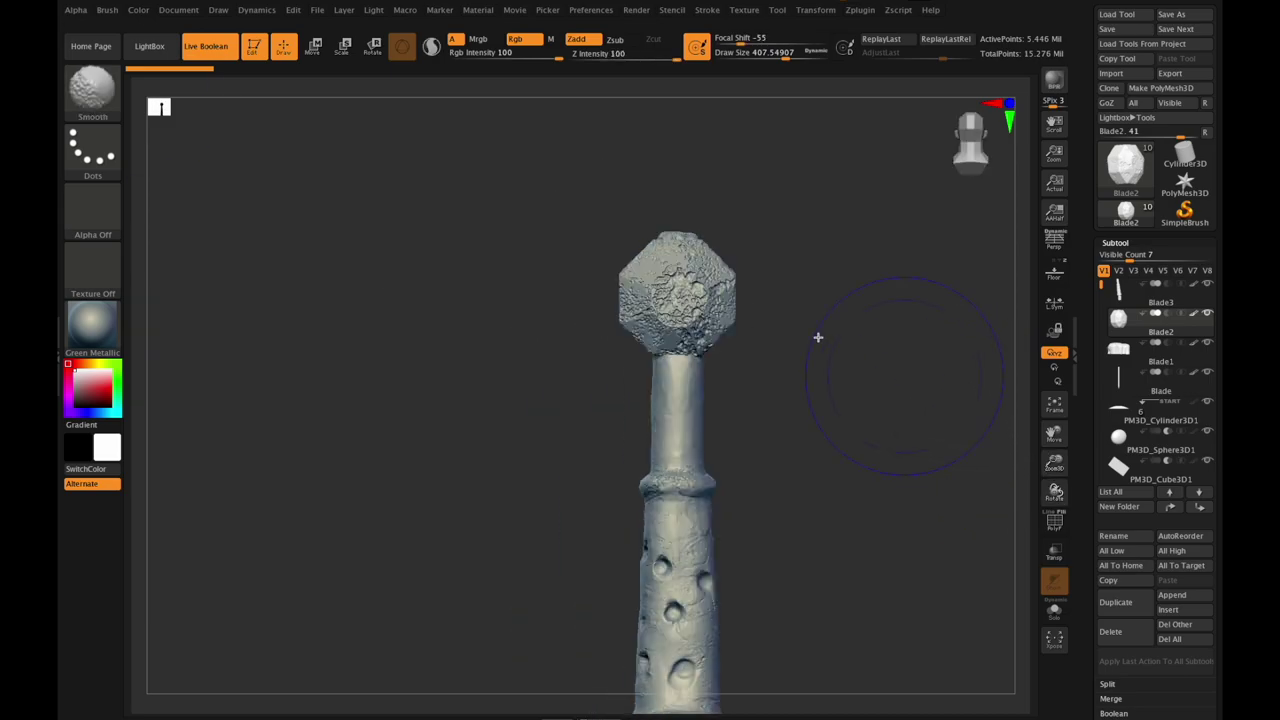
{"action": "mouse_move", "coordinate": [1054, 463]}
{"action": "left_mouse_down"}
{"action": "mouse_move", "coordinate": [1082, 510]}
{"action": "mouse_move", "coordinate": [1066, 470]}
{"action": "left_mouse_up"}
{"action": "left_click_drag", "start_coordinate": [1058, 434], "coordinate": [985, 441]}
{"action": "left_click_drag", "start_coordinate": [1055, 490], "coordinate": [1076, 389]}
{"action": "left_click_drag", "start_coordinate": [1054, 434], "coordinate": [1064, 350]}
{"action": "left_click_drag", "start_coordinate": [1054, 463], "coordinate": [1053, 455]}
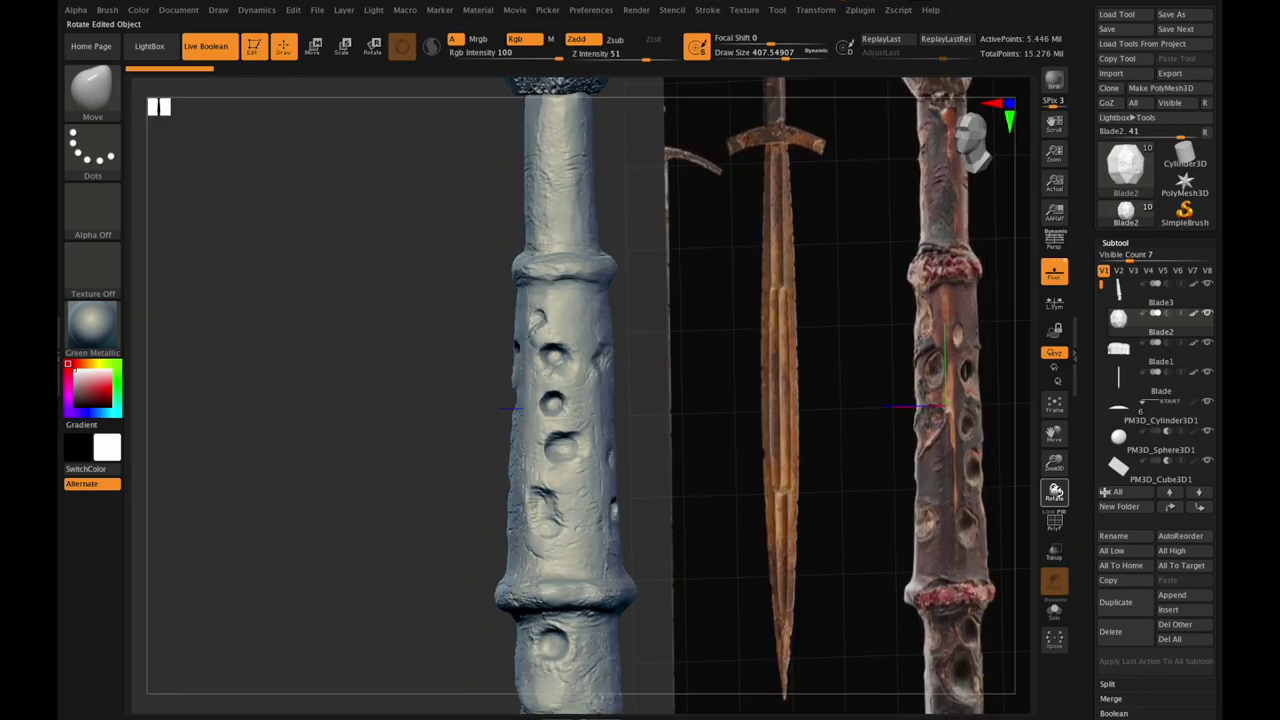
Step: Compare the grip with the reference photo, select the crossguard subtool PM3D_Cylinder3D1 and hide the floor reference
{"action": "left_click_drag", "start_coordinate": [1055, 490], "coordinate": [1093, 486]}
{"action": "left_click_drag", "start_coordinate": [1058, 434], "coordinate": [1033, 418]}
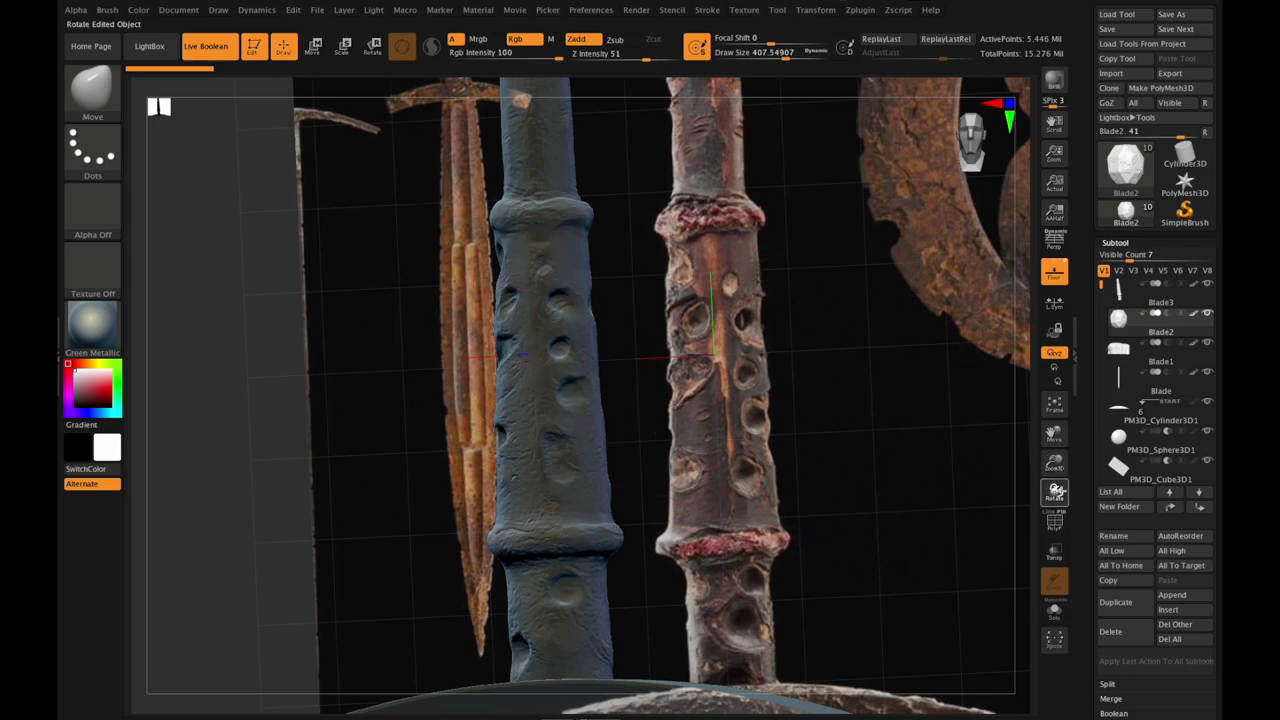
{"action": "left_click_drag", "start_coordinate": [1057, 490], "coordinate": [1055, 490]}
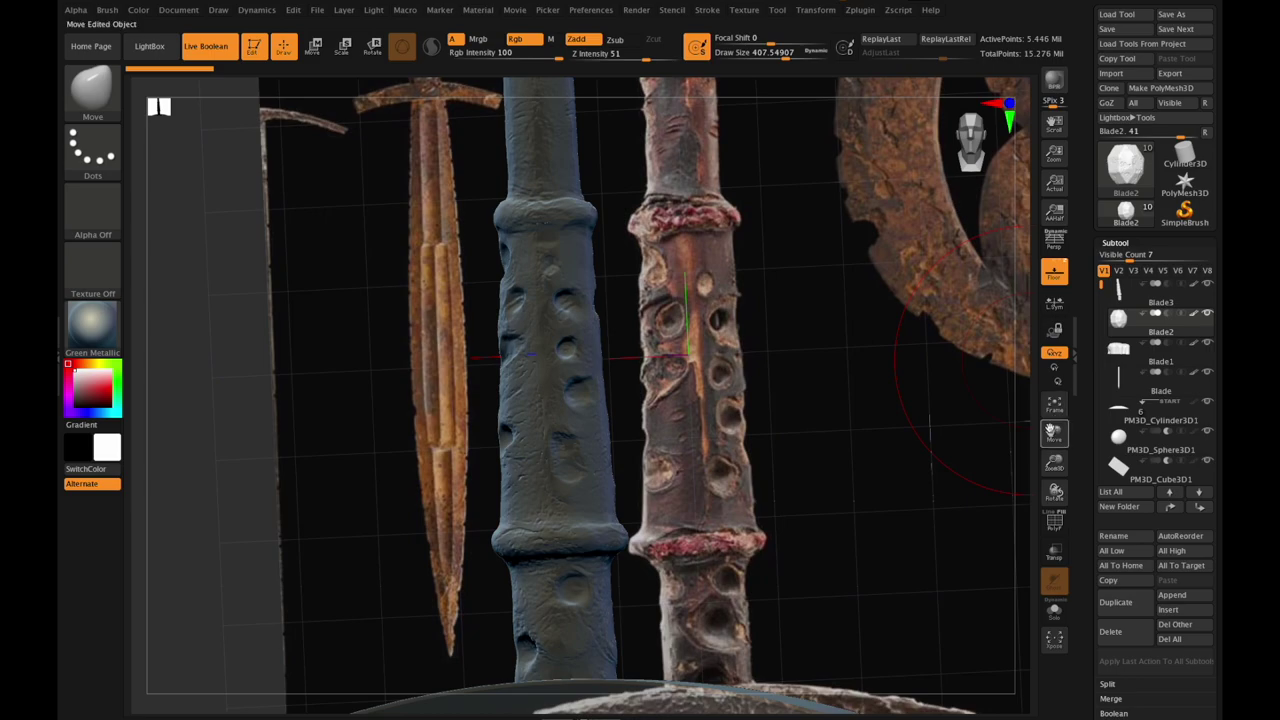
{"action": "left_click_drag", "start_coordinate": [1056, 428], "coordinate": [1037, 302]}
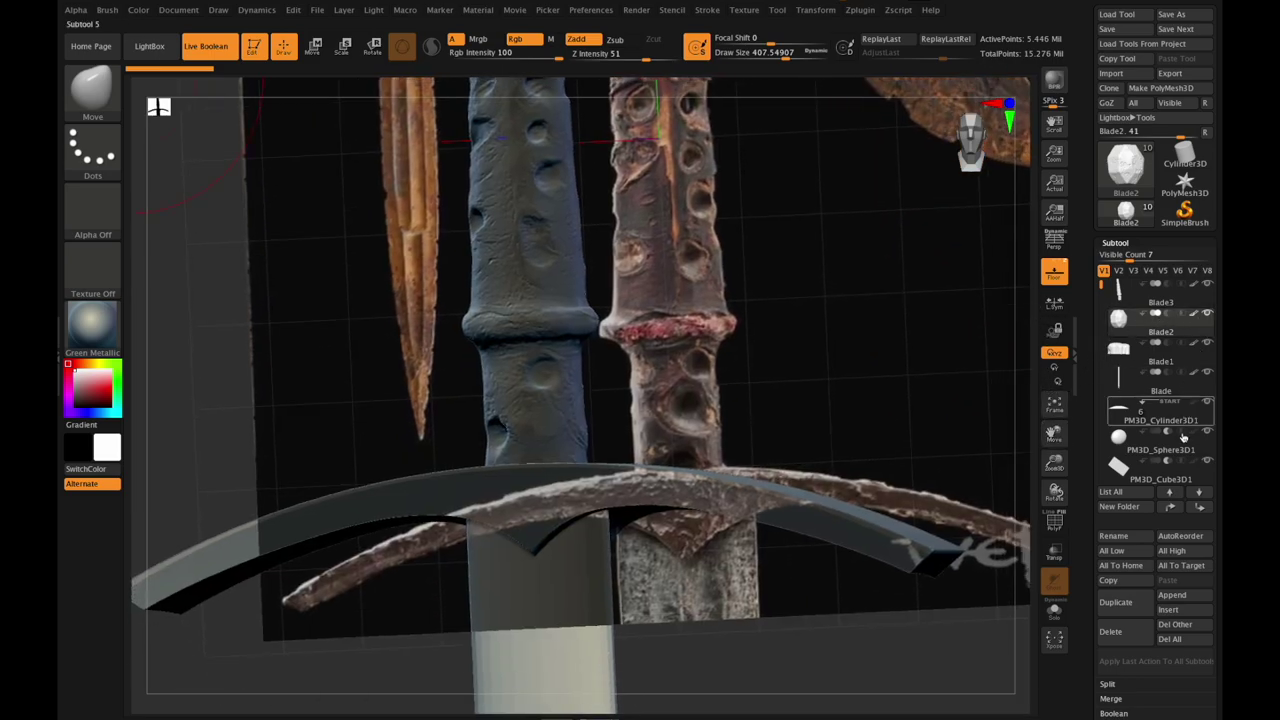
{"action": "left_click", "coordinate": [1150, 410]}
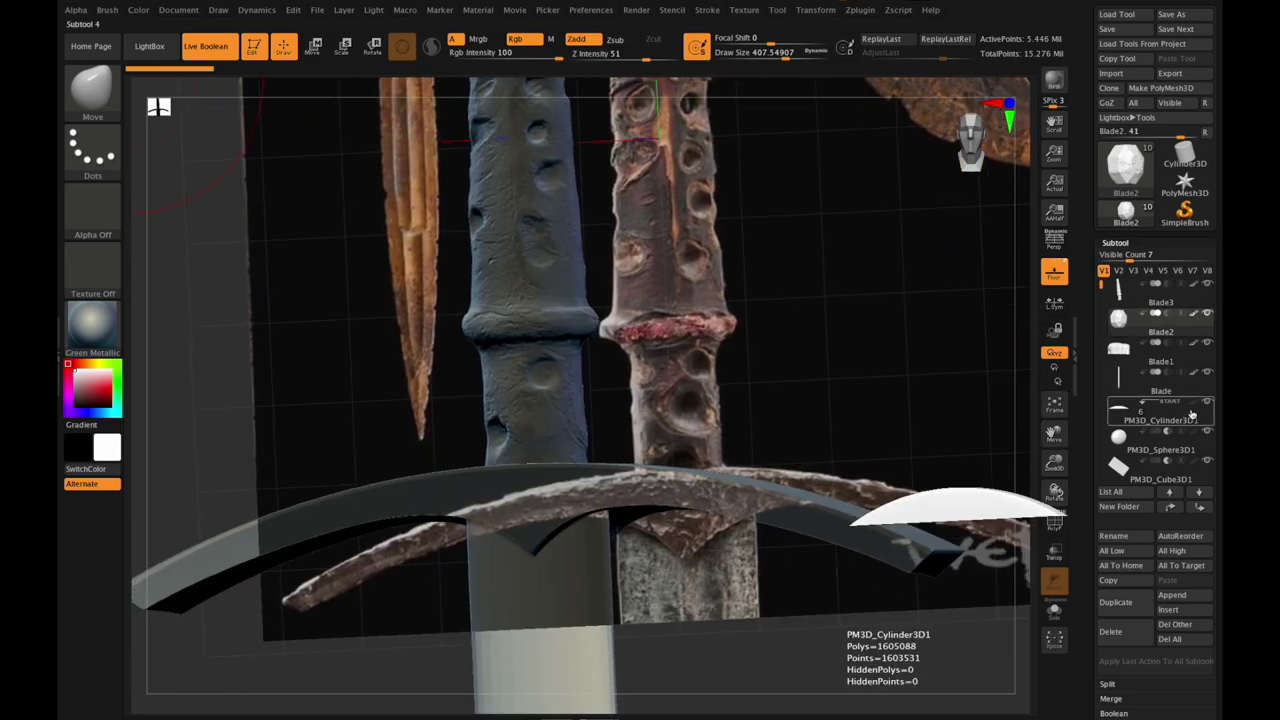
{"action": "left_click", "coordinate": [1056, 413]}
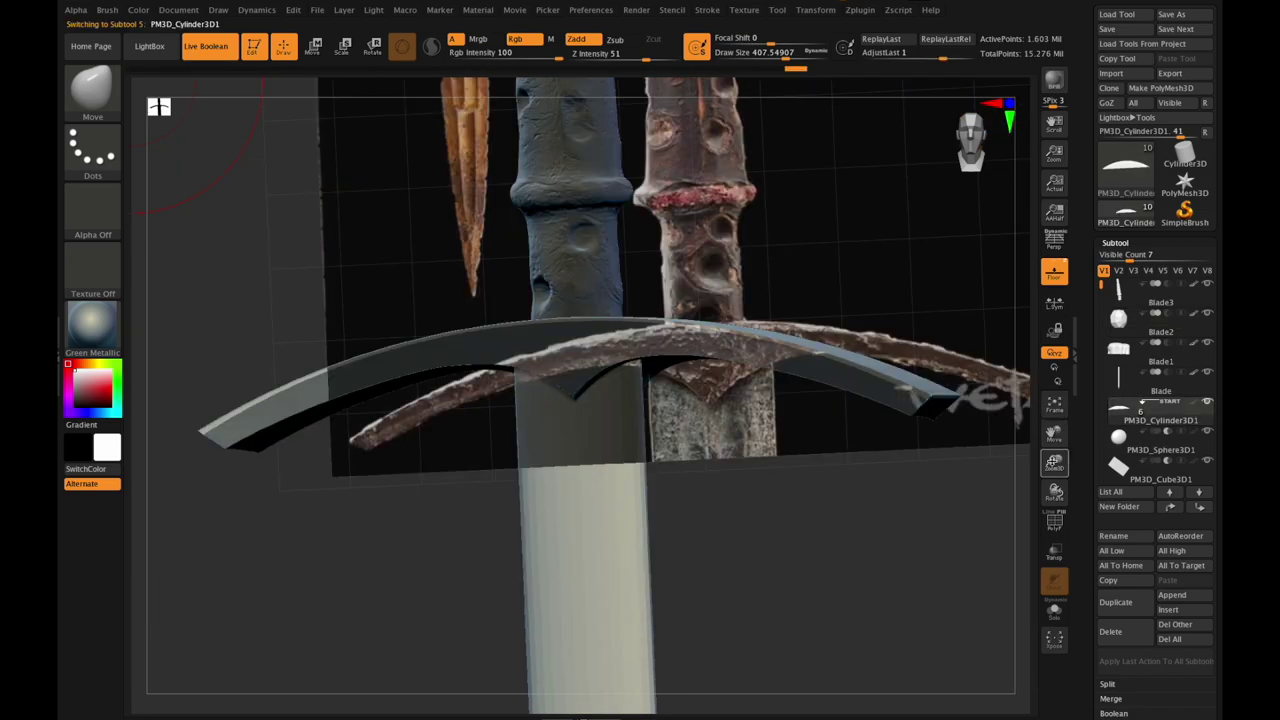
{"action": "left_click", "coordinate": [1054, 272]}
{"action": "mouse_move", "coordinate": [1056, 490]}
{"action": "left_mouse_down"}
{"action": "mouse_move", "coordinate": [1073, 488]}
{"action": "mouse_move", "coordinate": [1038, 462]}
{"action": "mouse_move", "coordinate": [1036, 477]}
{"action": "left_mouse_up"}
{"action": "mouse_move", "coordinate": [1056, 492]}
{"action": "left_mouse_down"}
{"action": "mouse_move", "coordinate": [1064, 470]}
{"action": "mouse_move", "coordinate": [1044, 520]}
{"action": "mouse_move", "coordinate": [1052, 488]}
{"action": "left_mouse_up"}
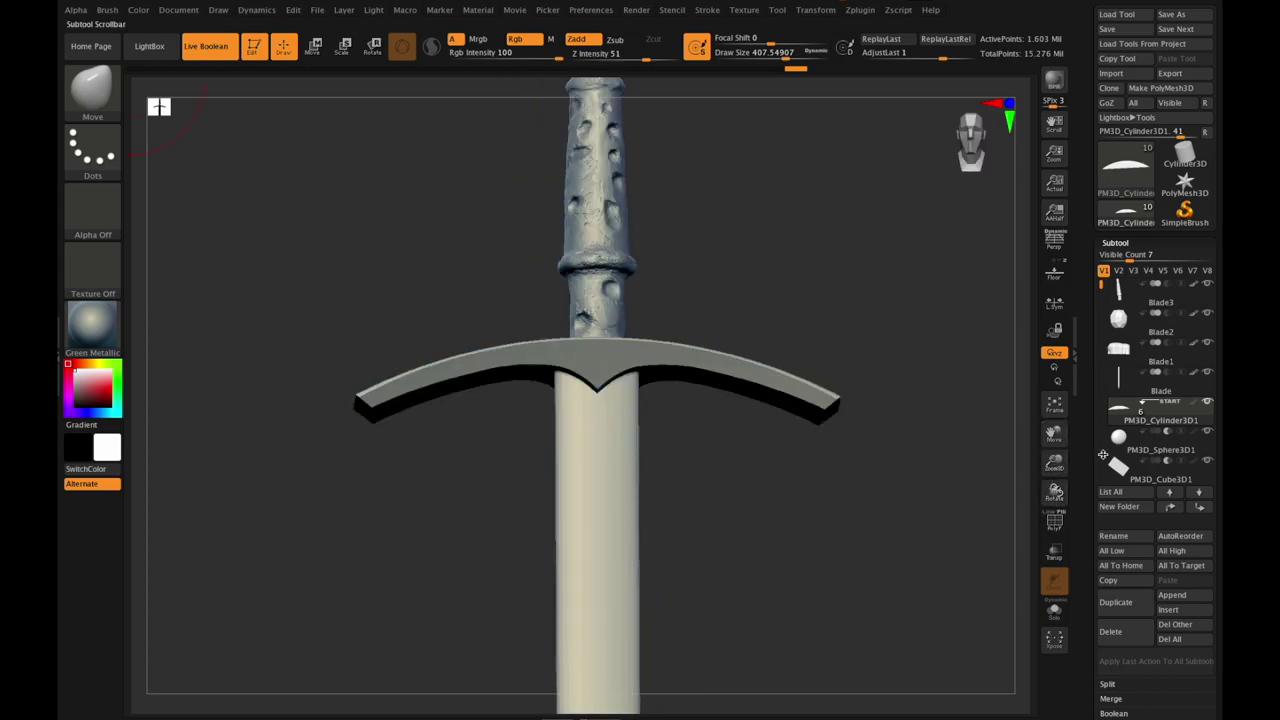
Step: Toggle the visibility of the cutting sphere PM3D_Sphere3D1 to check its effect, and reselect the crossguard subtool
{"action": "left_click", "coordinate": [1195, 443]}
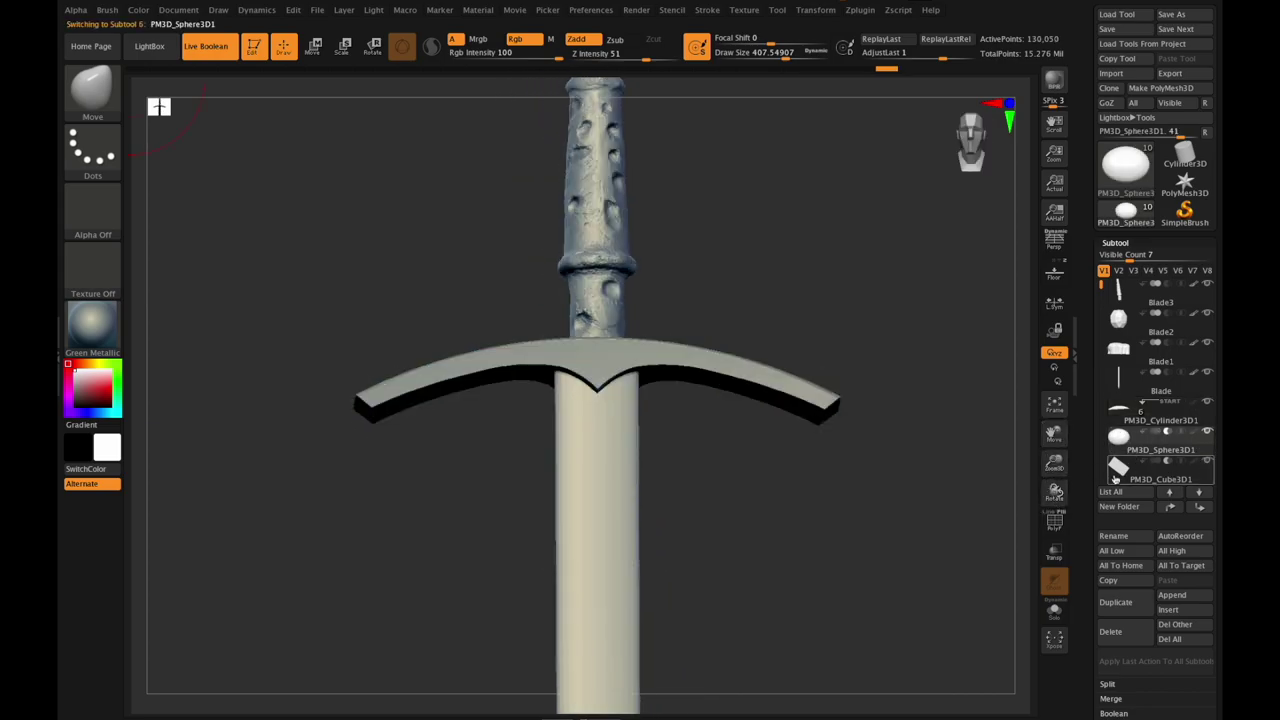
{"action": "left_click_drag", "start_coordinate": [1055, 491], "coordinate": [1068, 518]}
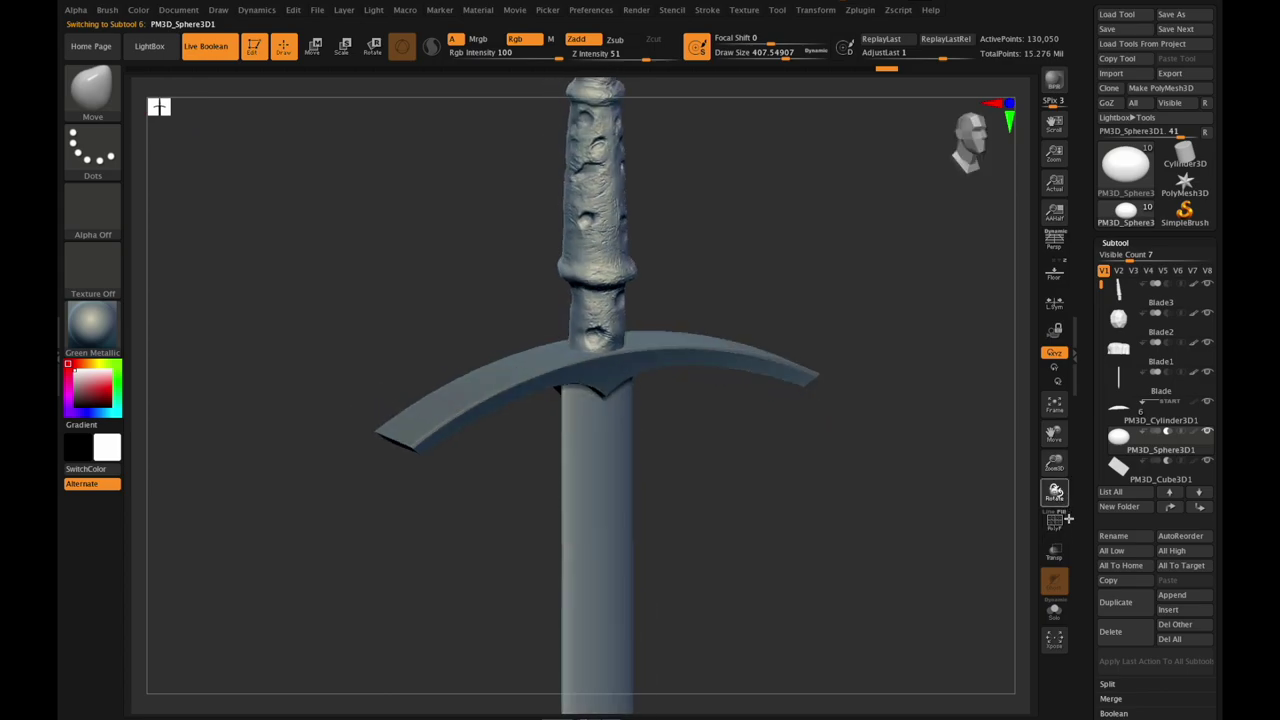
{"action": "left_click_drag", "start_coordinate": [852, 432], "coordinate": [1021, 441], "text": "shift"}
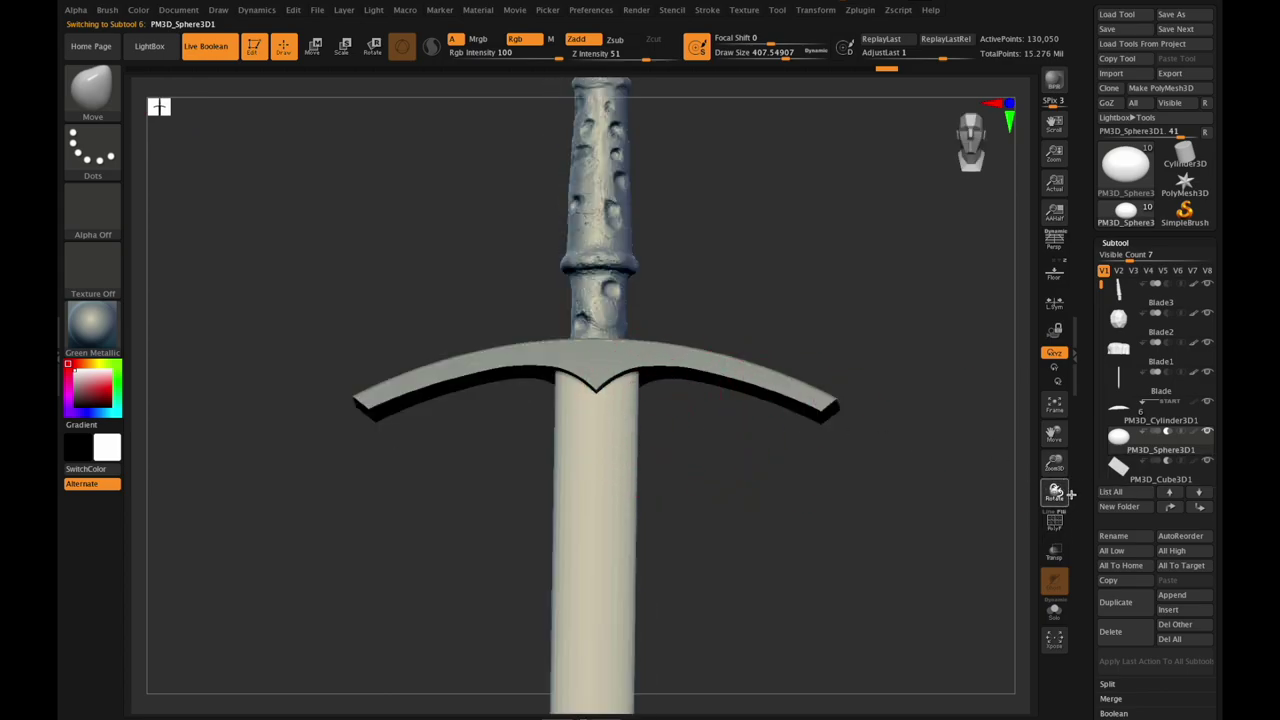
{"action": "left_click_drag", "start_coordinate": [1071, 494], "coordinate": [1066, 454]}
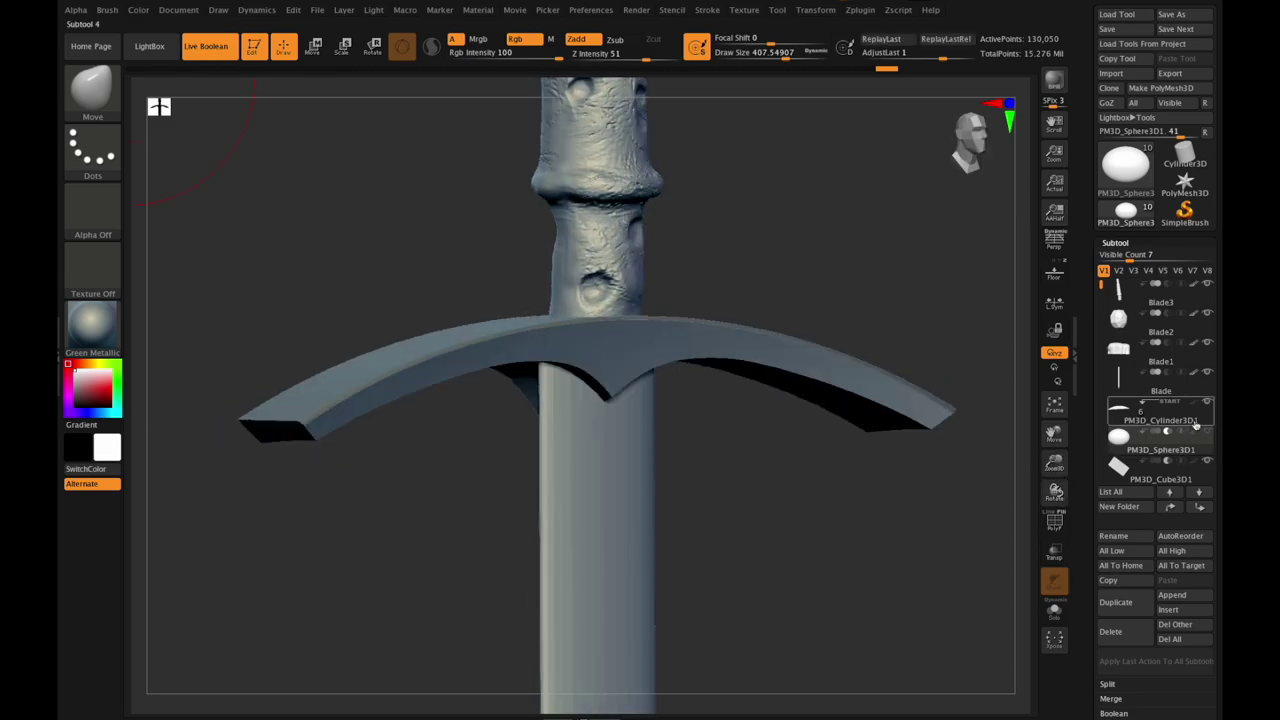
{"action": "left_click", "coordinate": [1199, 450]}
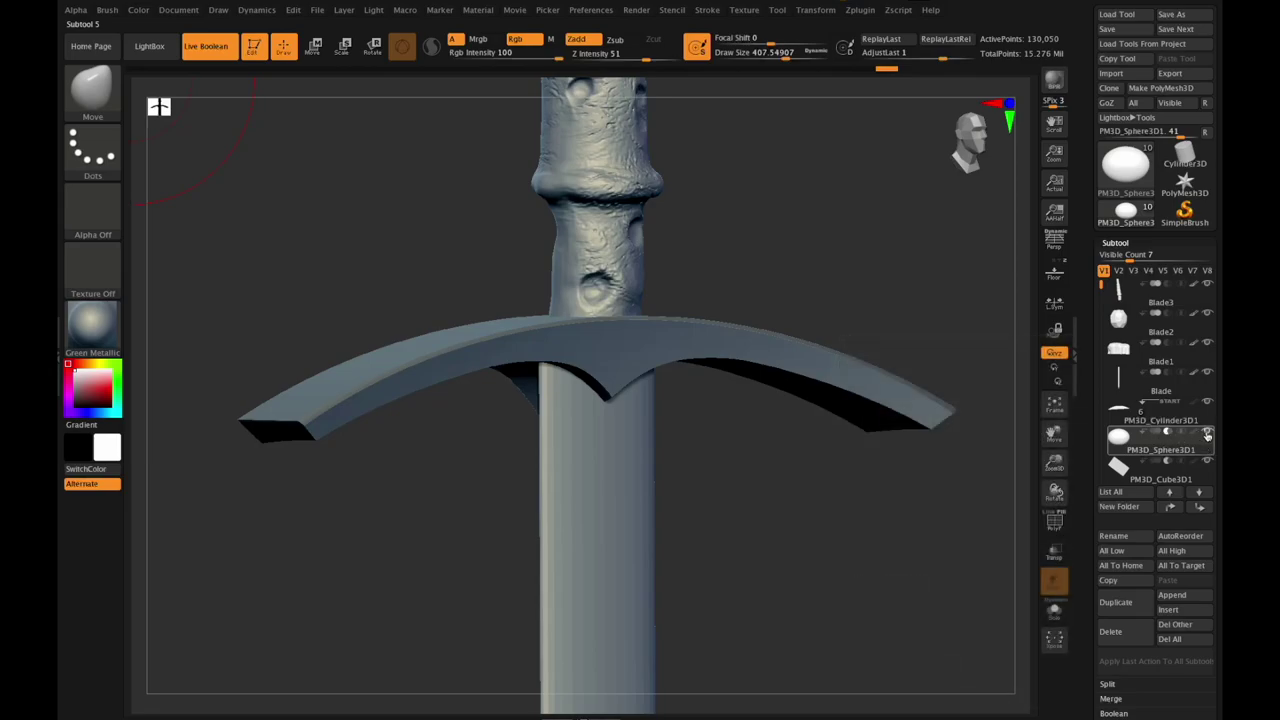
{"action": "left_click", "coordinate": [1207, 435]}
{"action": "left_click", "coordinate": [1190, 421]}
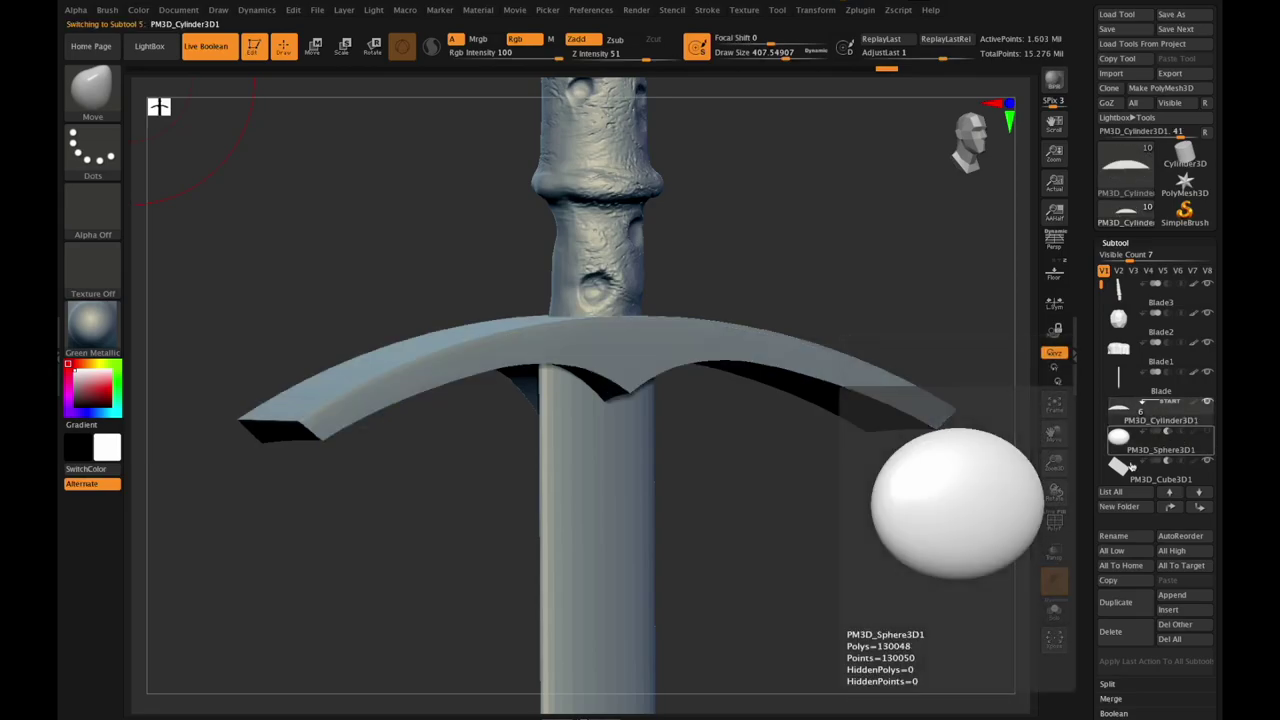
{"action": "mouse_move", "coordinate": [1055, 490]}
{"action": "left_mouse_down"}
{"action": "mouse_move", "coordinate": [1066, 502]}
{"action": "mouse_move", "coordinate": [1056, 492]}
{"action": "left_mouse_up"}
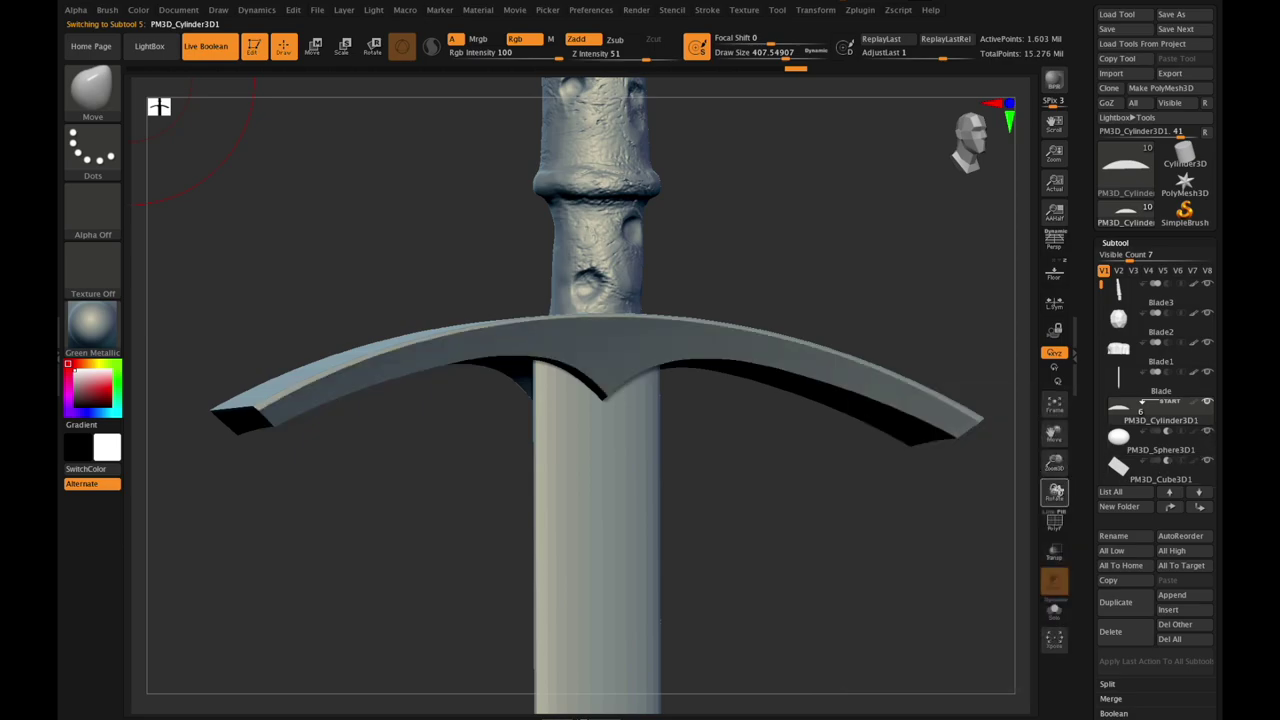
{"action": "mouse_move", "coordinate": [1066, 503]}
{"action": "left_mouse_down"}
{"action": "mouse_move", "coordinate": [1012, 465]}
{"action": "mouse_move", "coordinate": [1034, 463]}
{"action": "mouse_move", "coordinate": [1058, 496]}
{"action": "left_mouse_up"}
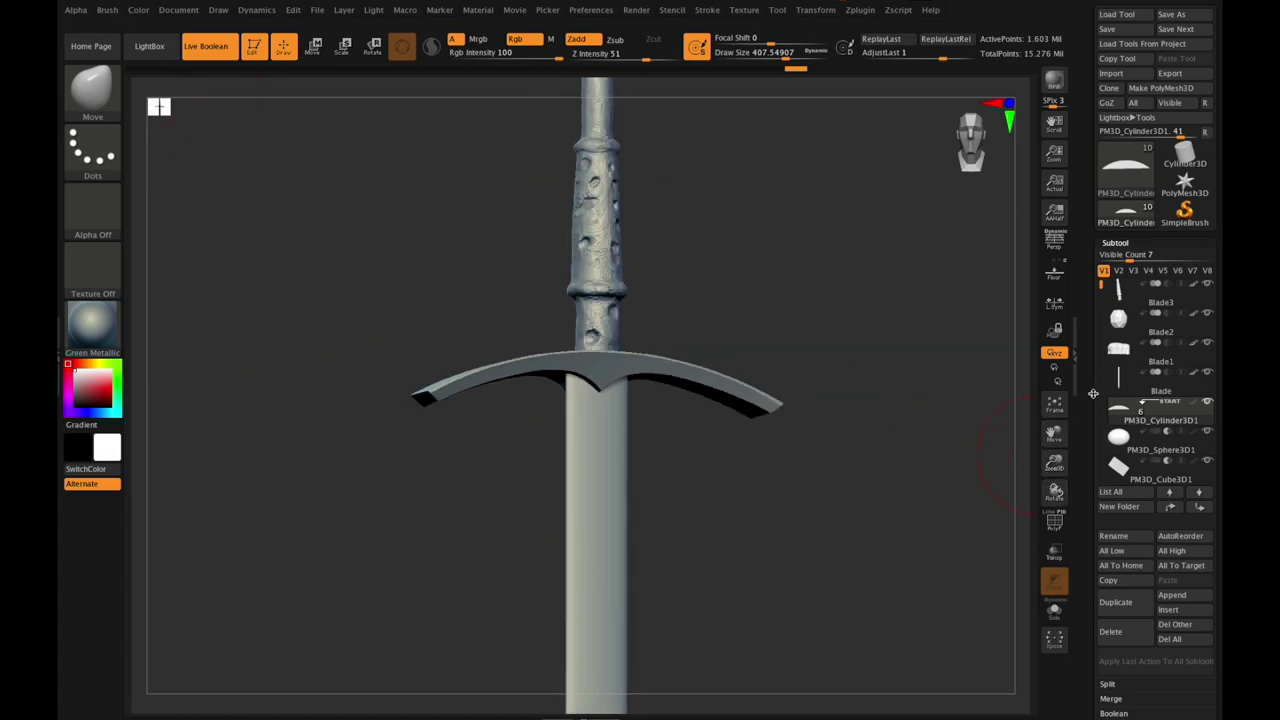
Step: Switch the cutting spheres PM3D_Sphere3D1_1 and PM3D_Sphere3D1_2 to additive mode to reveal them below the crossguard
{"action": "left_click_drag", "start_coordinate": [1100, 287], "coordinate": [1102, 380]}
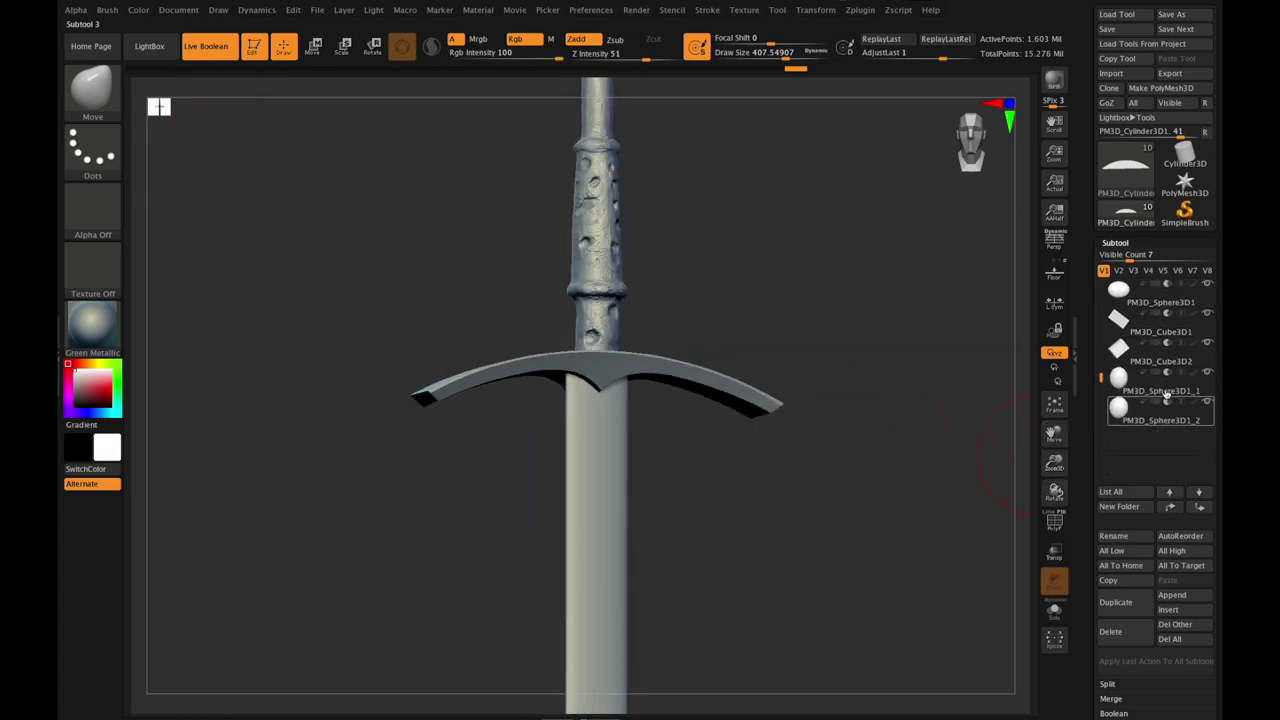
{"action": "left_click", "coordinate": [1185, 390]}
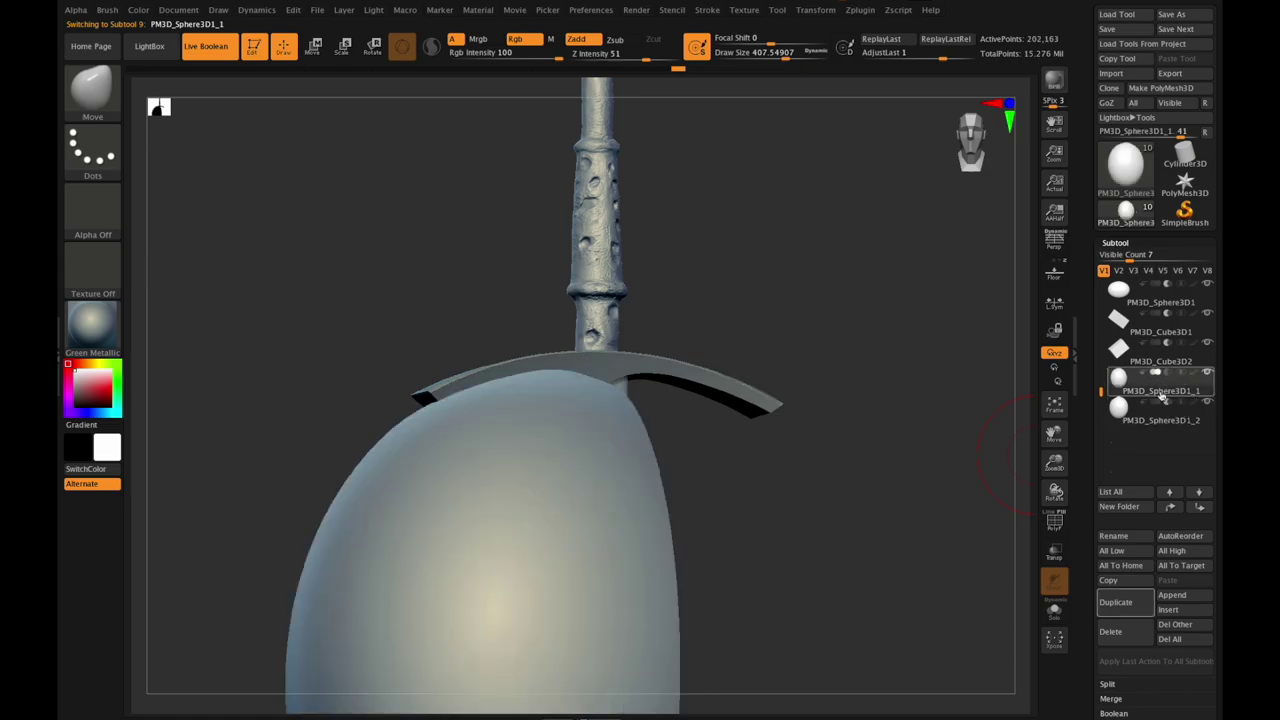
{"action": "left_click_drag", "start_coordinate": [1055, 490], "coordinate": [1063, 441]}
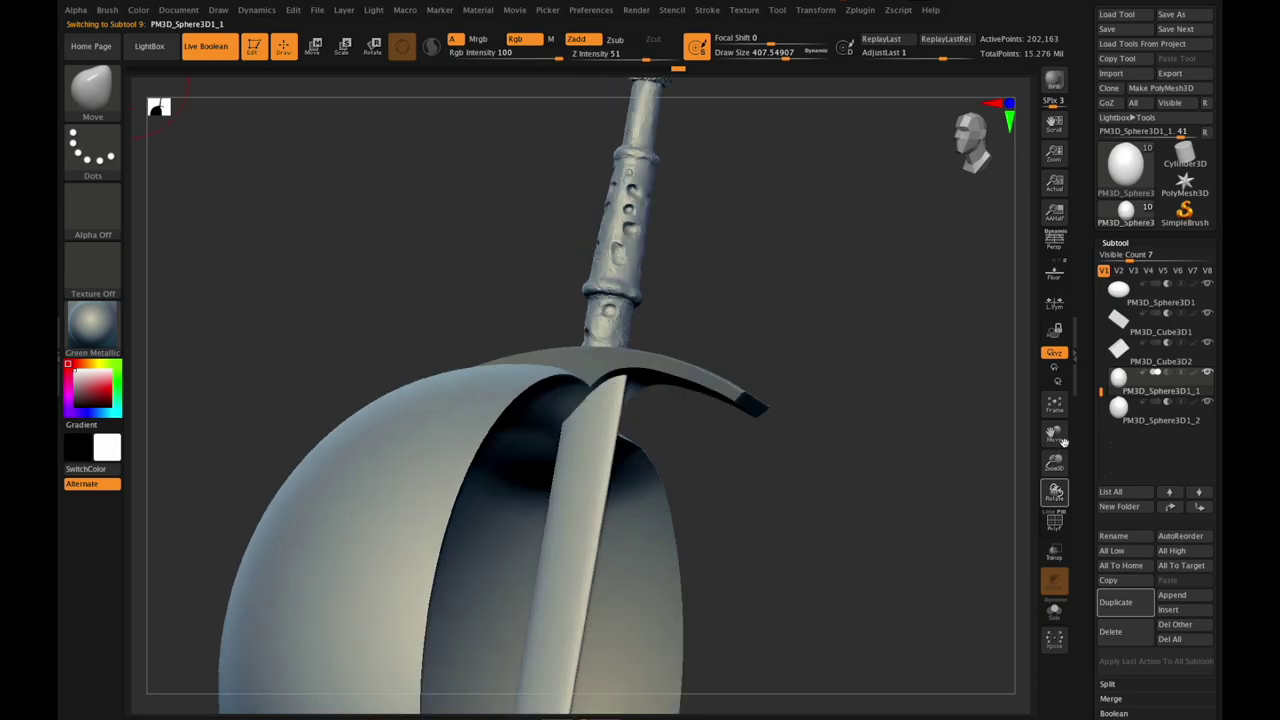
{"action": "left_click", "coordinate": [1156, 403]}
{"action": "left_click_drag", "start_coordinate": [1055, 497], "coordinate": [1065, 510]}
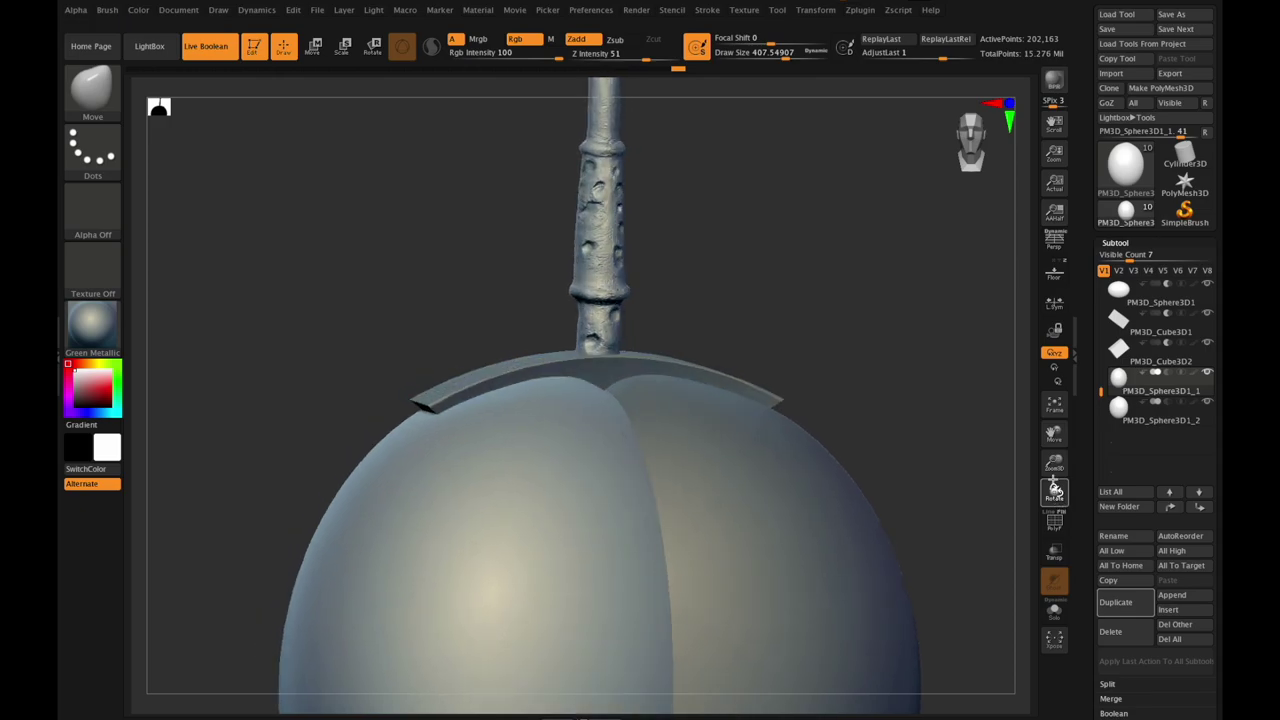
{"action": "mouse_move", "coordinate": [1055, 461]}
{"action": "left_mouse_down"}
{"action": "mouse_move", "coordinate": [1066, 491]}
{"action": "mouse_move", "coordinate": [1058, 482]}
{"action": "left_mouse_up"}
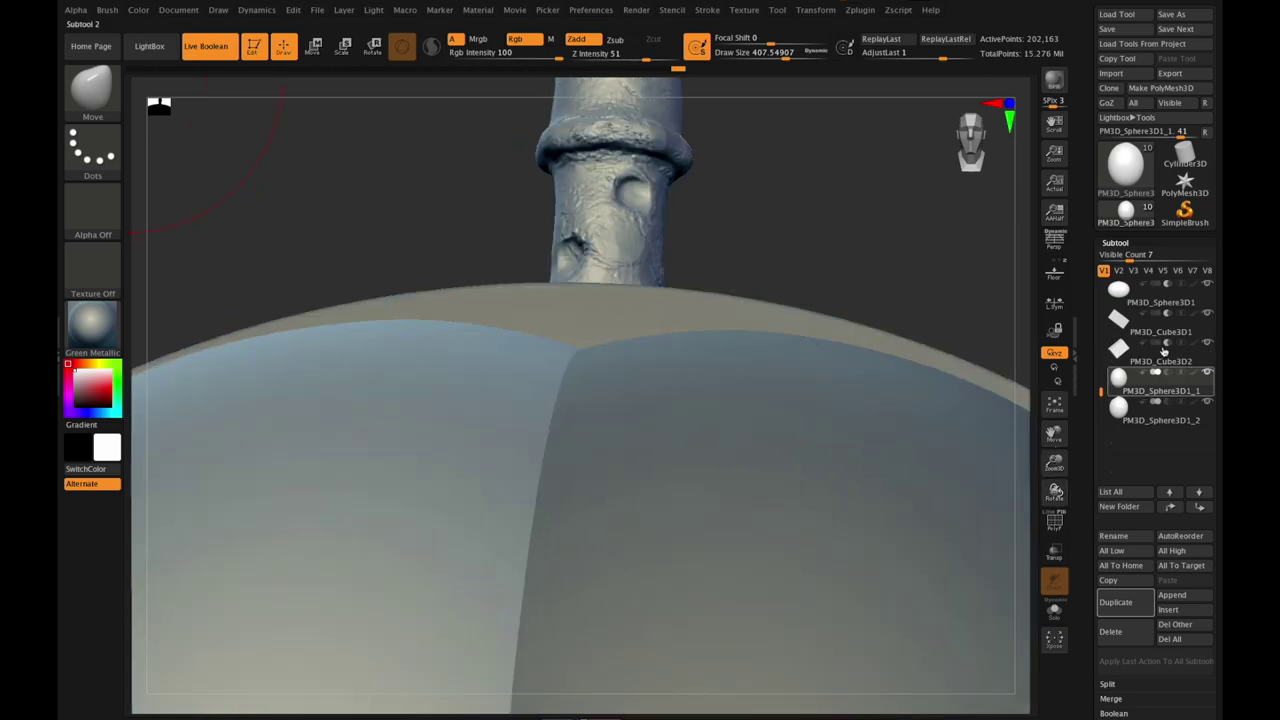
Step: Set PM3D_Sphere3D1_1 and PM3D_Sphere3D1_2 back to subtractive mode and examine the crossguard and hilt from several angles
{"action": "left_click", "coordinate": [1167, 372]}
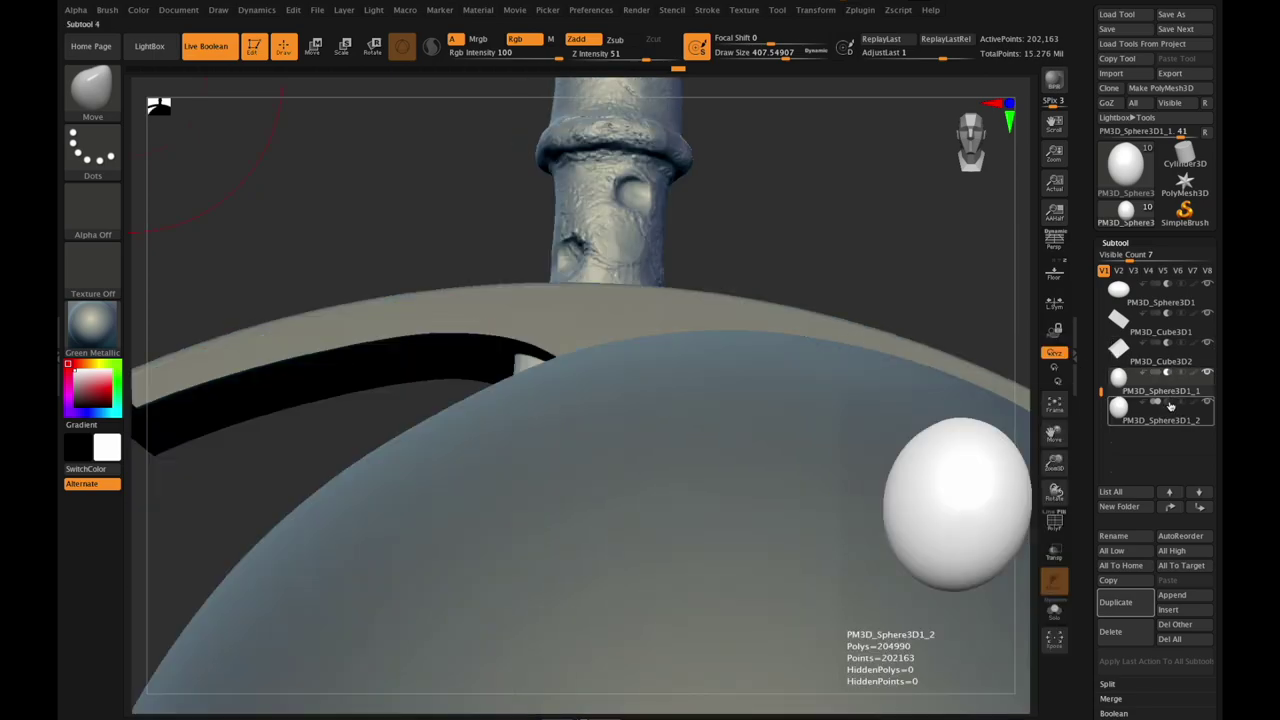
{"action": "left_click", "coordinate": [1168, 402]}
{"action": "left_click_drag", "start_coordinate": [1056, 490], "coordinate": [1087, 503]}
{"action": "left_click_drag", "start_coordinate": [1054, 462], "coordinate": [1064, 488]}
{"action": "left_click_drag", "start_coordinate": [1069, 434], "coordinate": [1114, 400]}
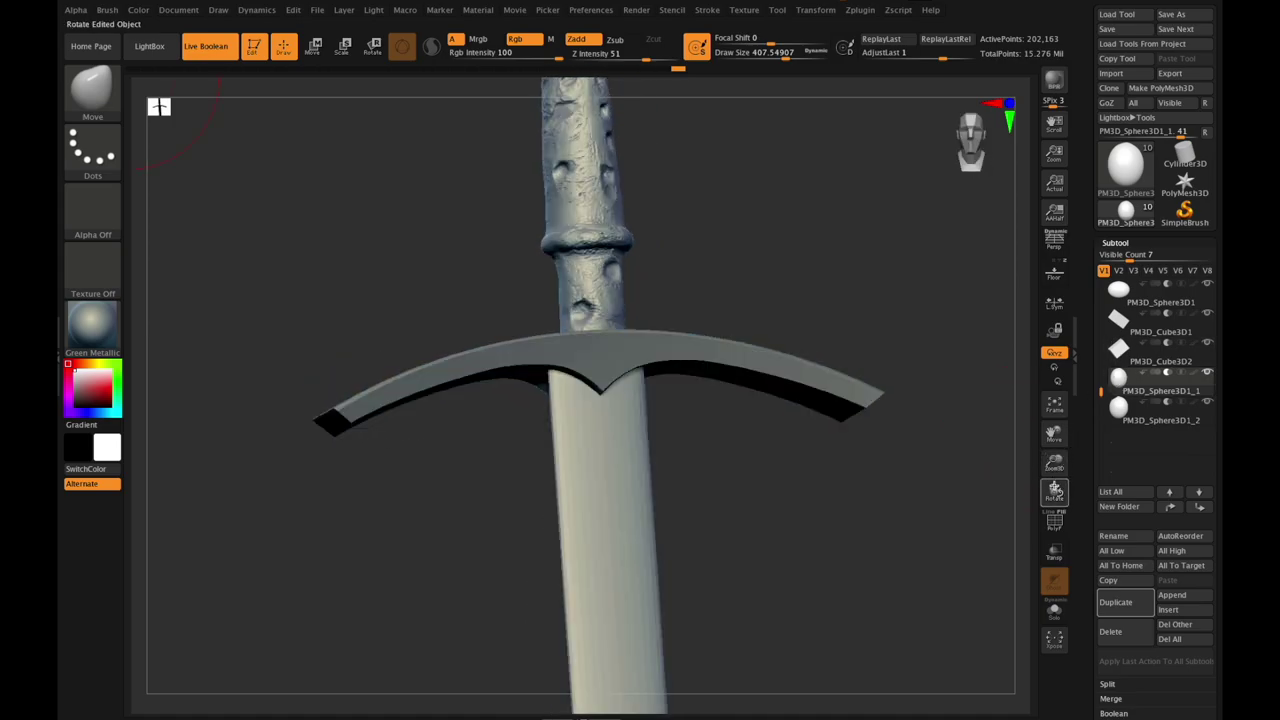
{"action": "left_click_drag", "start_coordinate": [1058, 489], "coordinate": [1048, 462]}
{"action": "left_click_drag", "start_coordinate": [1051, 436], "coordinate": [1060, 488]}
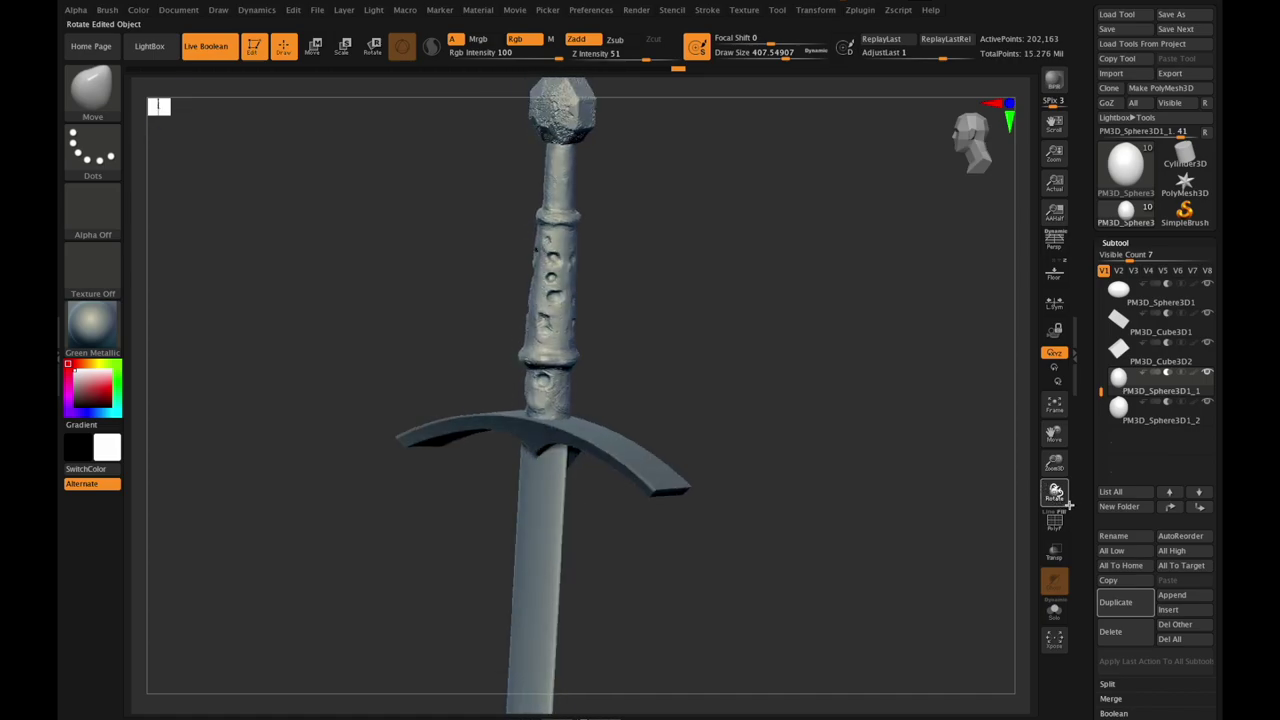
Step: Show the floor reference and compare the crossguard and hilt with the reference photo from several sides
{"action": "left_click", "coordinate": [1054, 272]}
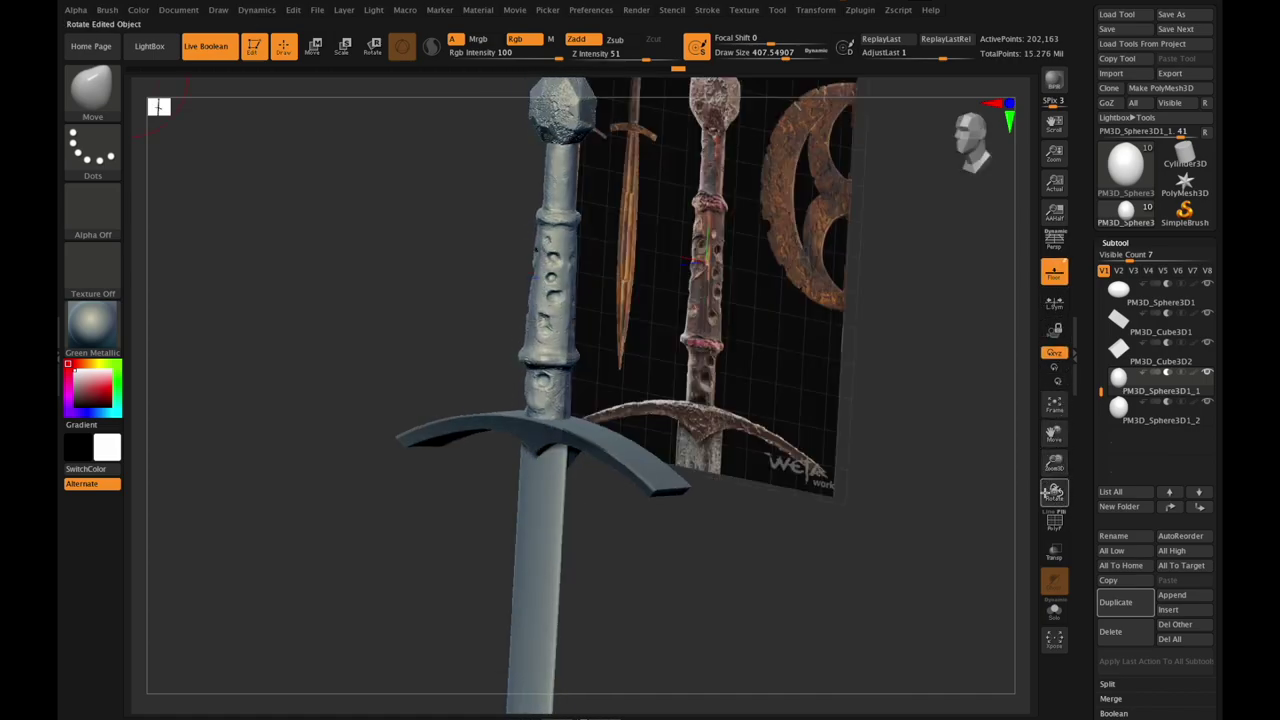
{"action": "mouse_move", "coordinate": [1055, 491]}
{"action": "left_mouse_down"}
{"action": "mouse_move", "coordinate": [1046, 506]}
{"action": "mouse_move", "coordinate": [1054, 492]}
{"action": "mouse_move", "coordinate": [1098, 494]}
{"action": "mouse_move", "coordinate": [1056, 491]}
{"action": "left_mouse_up"}
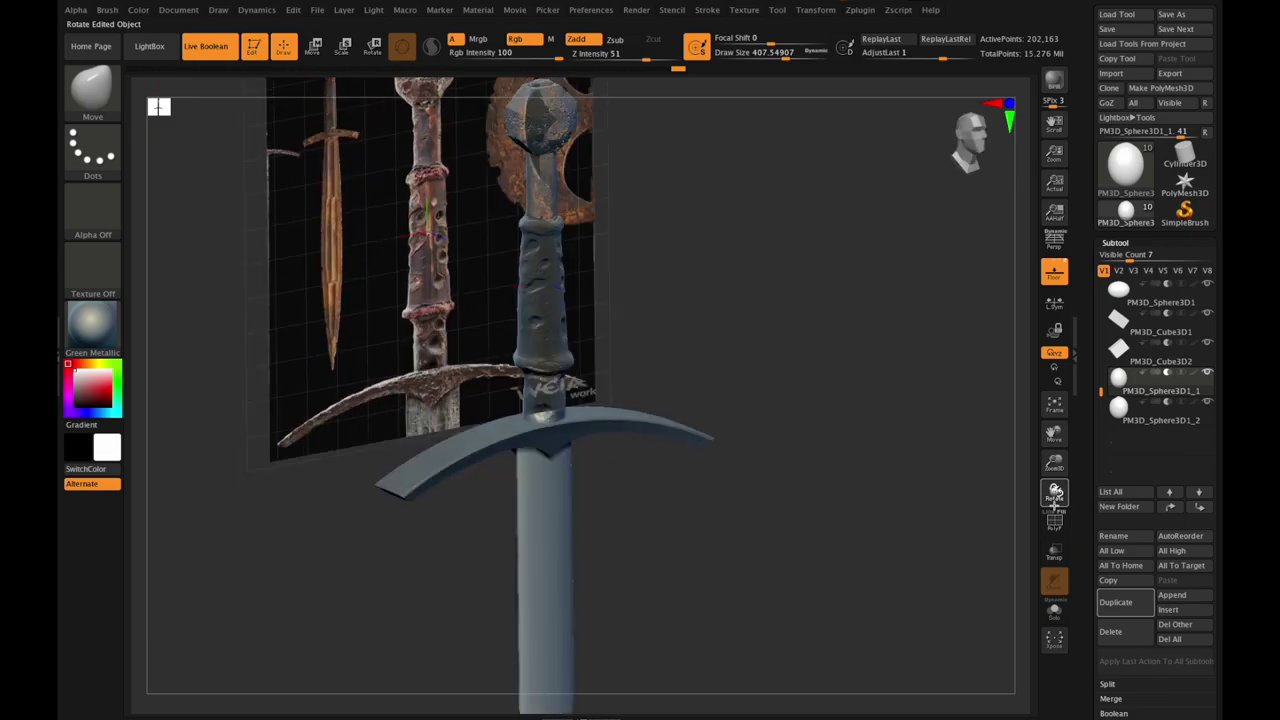
{"action": "mouse_move", "coordinate": [1055, 492]}
{"action": "left_mouse_down"}
{"action": "mouse_move", "coordinate": [1040, 461]}
{"action": "mouse_move", "coordinate": [1056, 464]}
{"action": "left_mouse_up"}
{"action": "left_click_drag", "start_coordinate": [1055, 491], "coordinate": [1046, 455]}
Step: Turn off the Live Boolean preview, hide the floor reference and frame the sword with its cutting spheres
{"action": "left_click", "coordinate": [215, 49]}
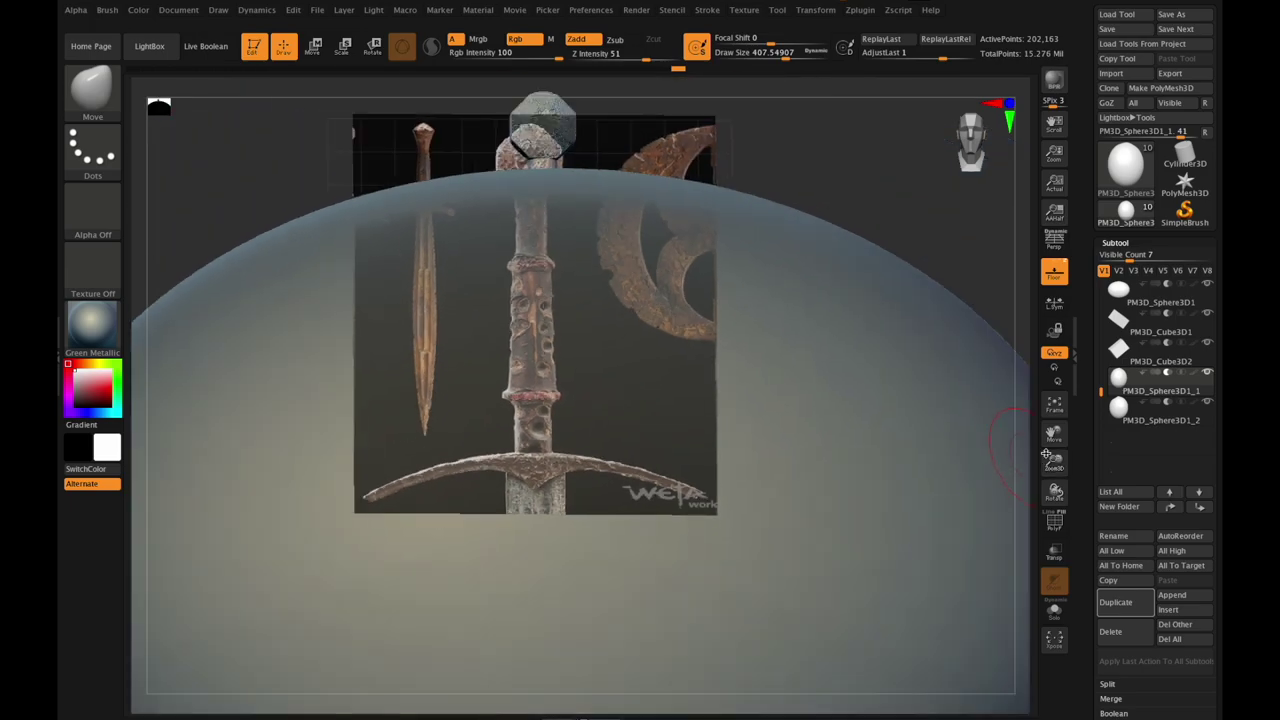
{"action": "key", "text": "shift+p"}
{"action": "left_click", "coordinate": [1054, 403]}
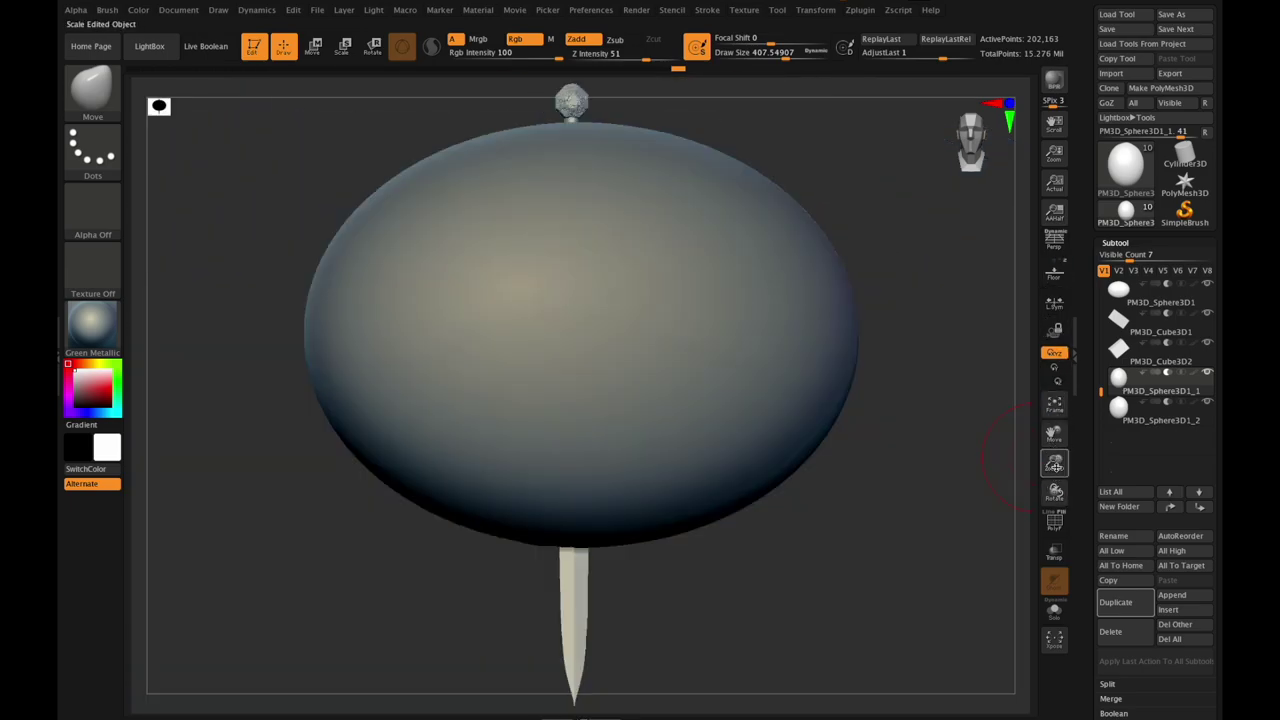
{"action": "left_click_drag", "start_coordinate": [1054, 430], "coordinate": [1048, 452]}
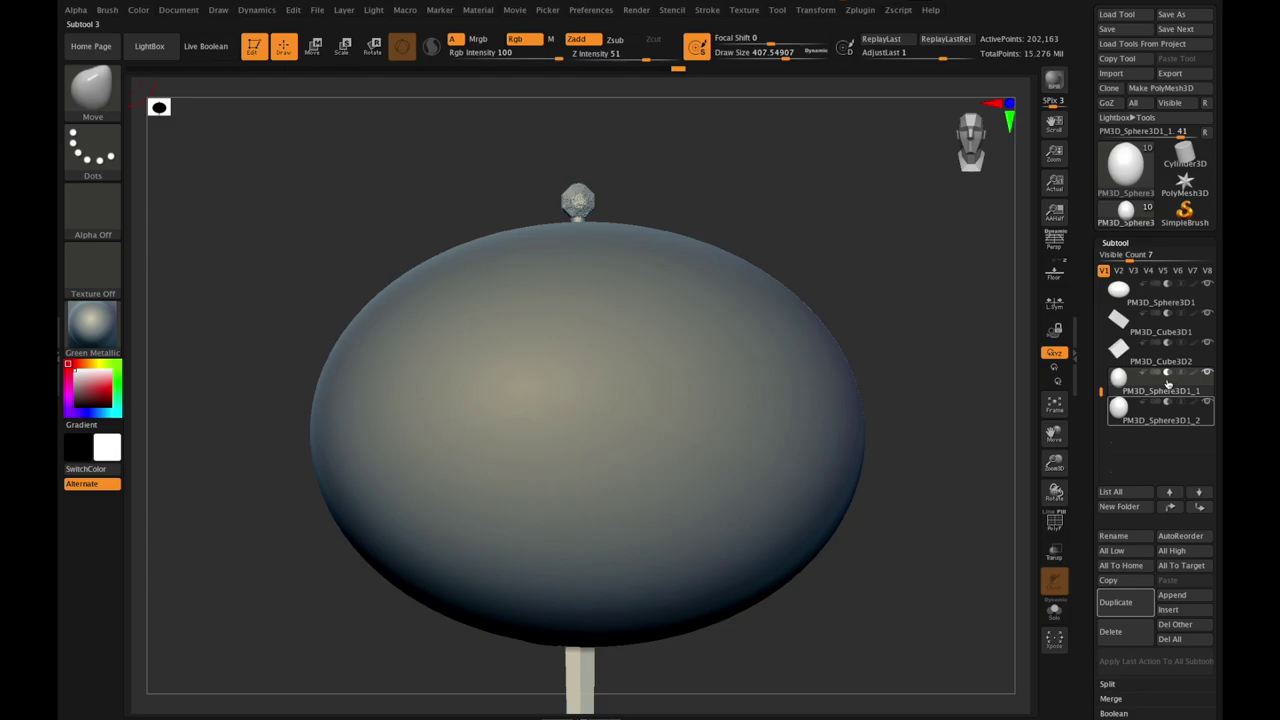
Step: Select the cutting sphere PM3D_Sphere3D1 in the subtool list
{"action": "left_click_drag", "start_coordinate": [1202, 440], "coordinate": [1202, 434]}
{"action": "scroll", "coordinate": [1157, 380], "scroll_direction": "down", "scroll_amount": 2}
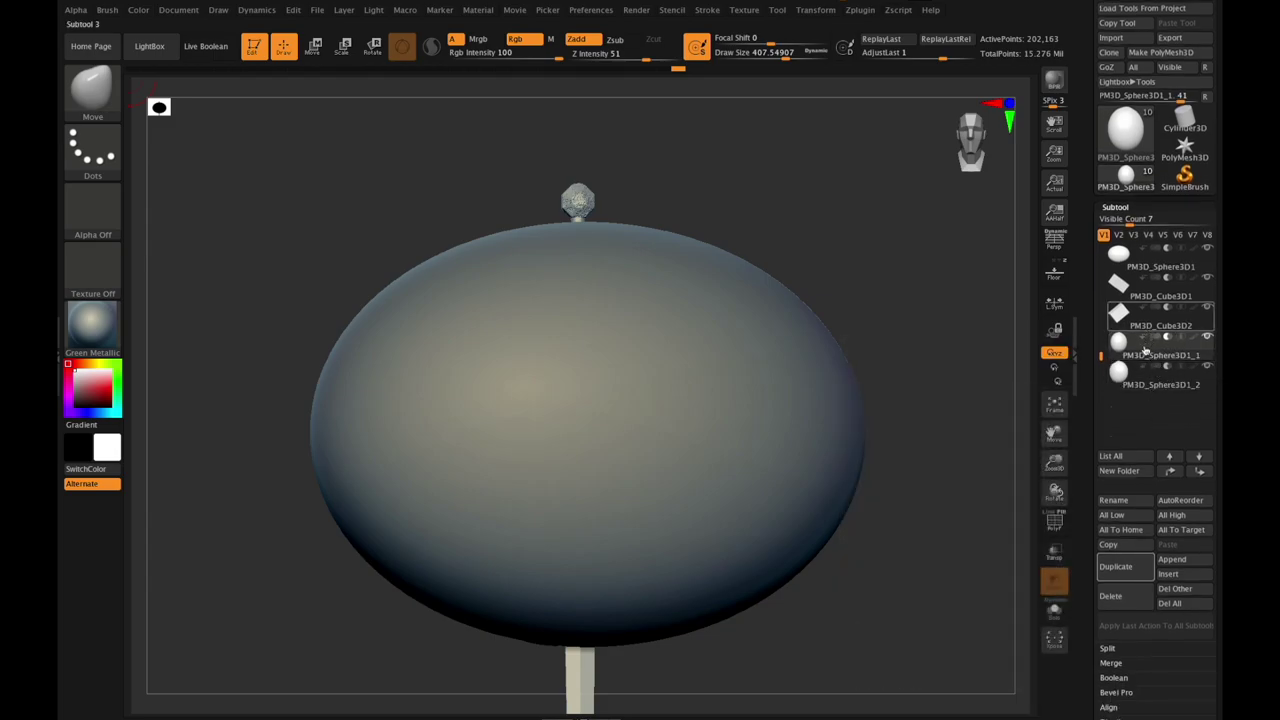
{"action": "left_click_drag", "start_coordinate": [1101, 354], "coordinate": [1101, 330]}
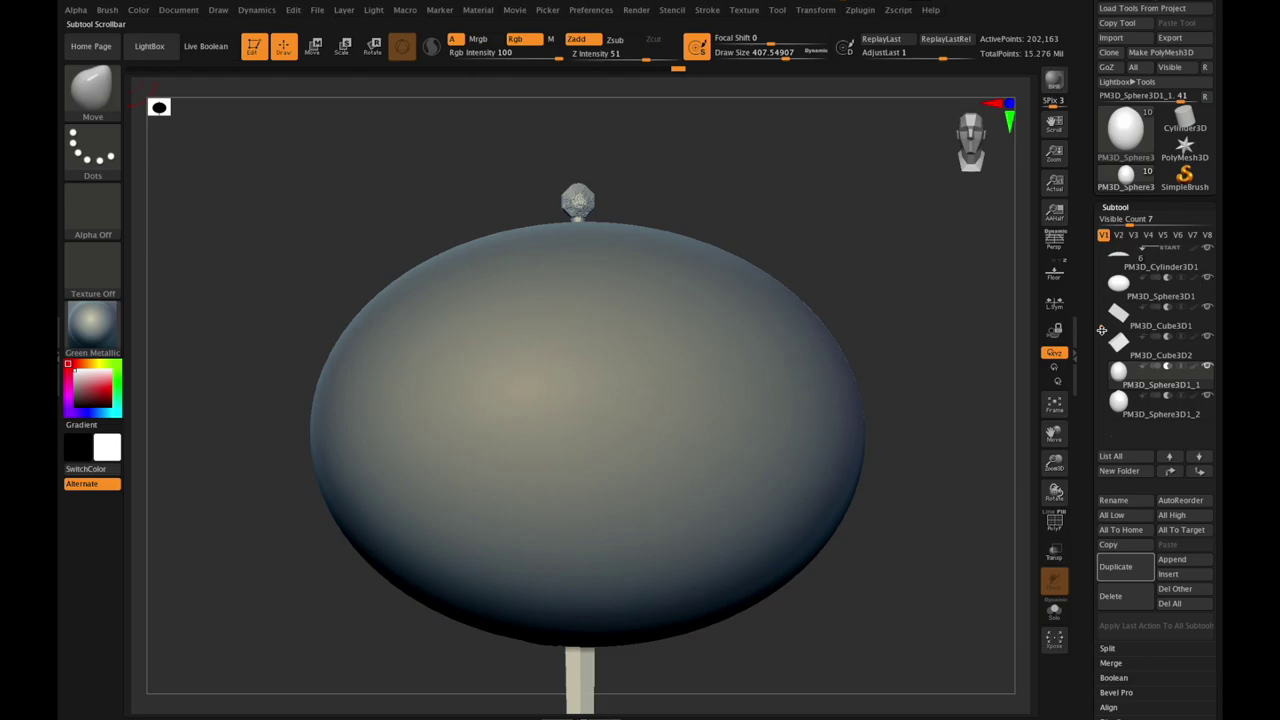
{"action": "left_click", "coordinate": [1158, 297]}
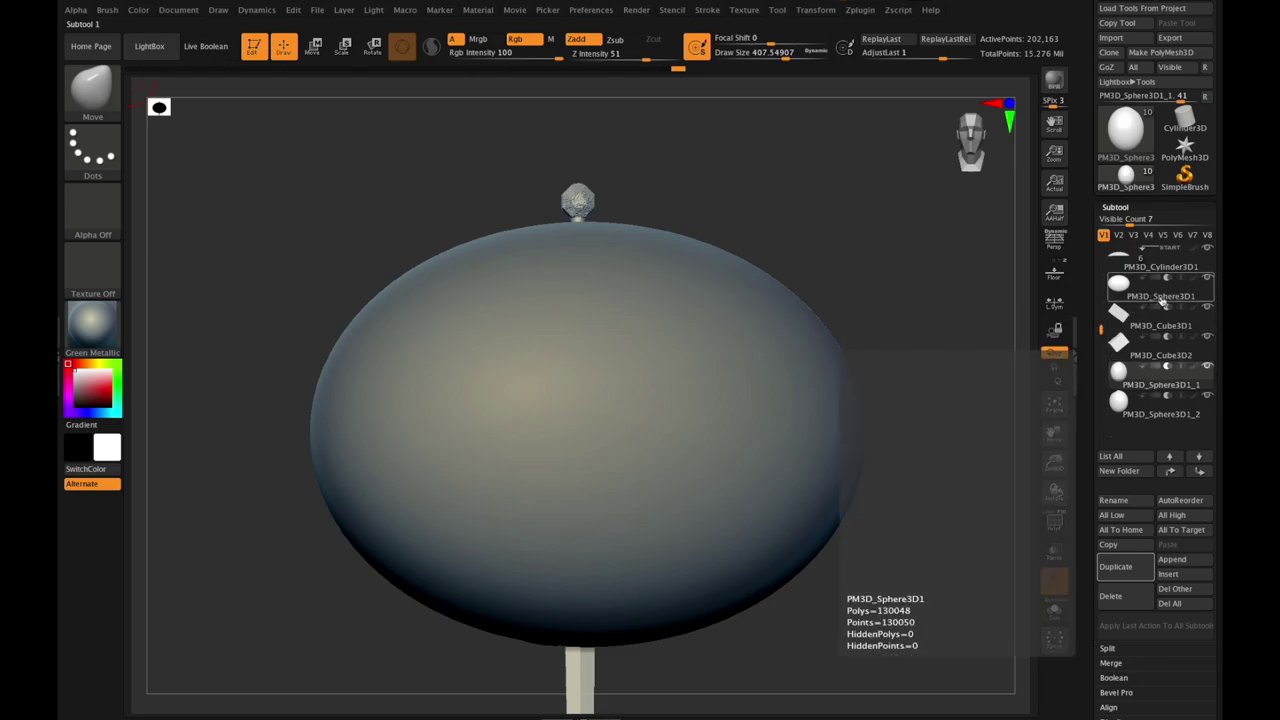
{"action": "scroll", "coordinate": [1188, 318], "scroll_direction": "up", "scroll_amount": 1}
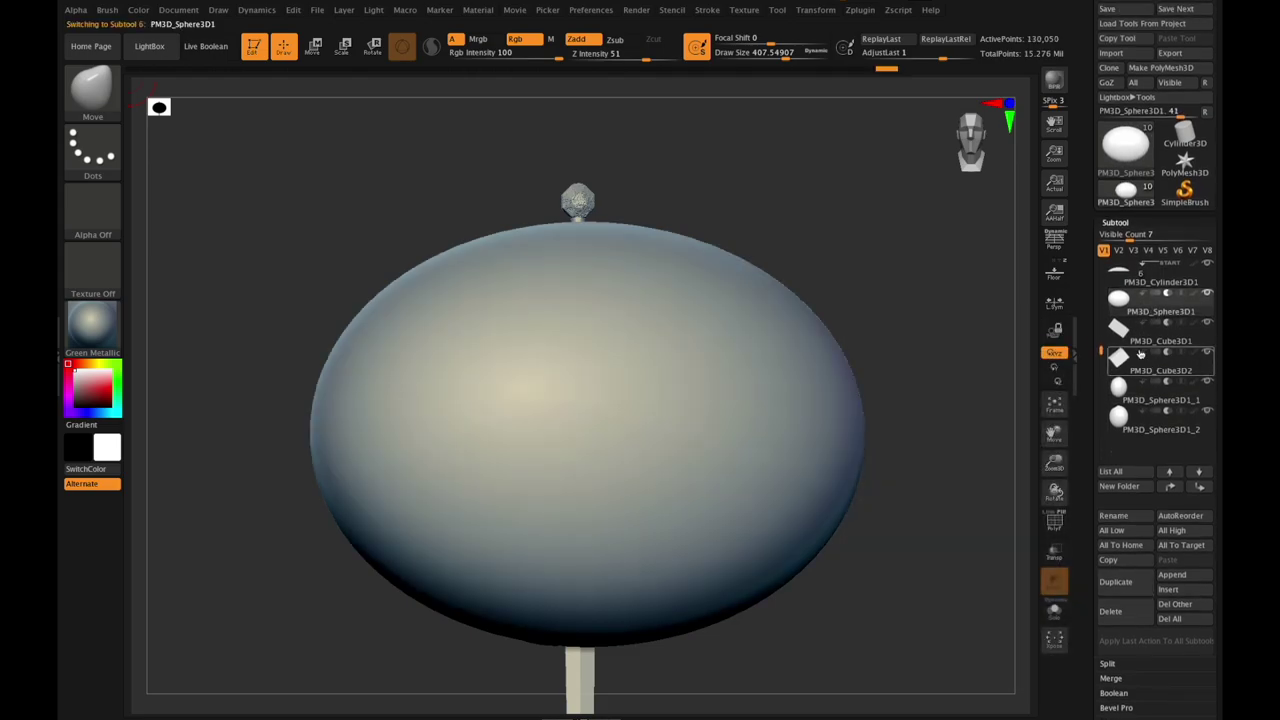
{"action": "left_click", "coordinate": [1182, 306]}
{"action": "scroll", "coordinate": [1175, 330], "scroll_direction": "up", "scroll_amount": 1}
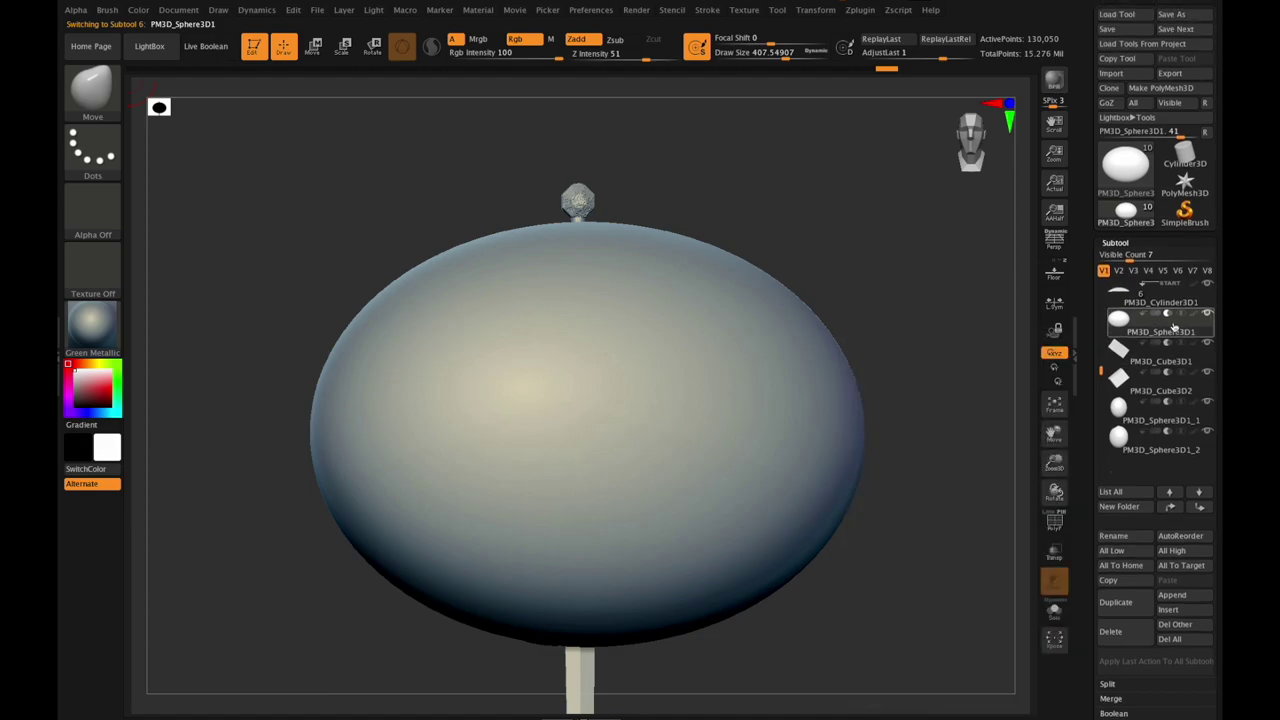
{"action": "left_click", "coordinate": [1155, 325]}
Step: Open the DynaMesh settings in the geometry options of the selected sphere
{"action": "scroll", "coordinate": [1205, 295], "scroll_direction": "down", "scroll_amount": 4}
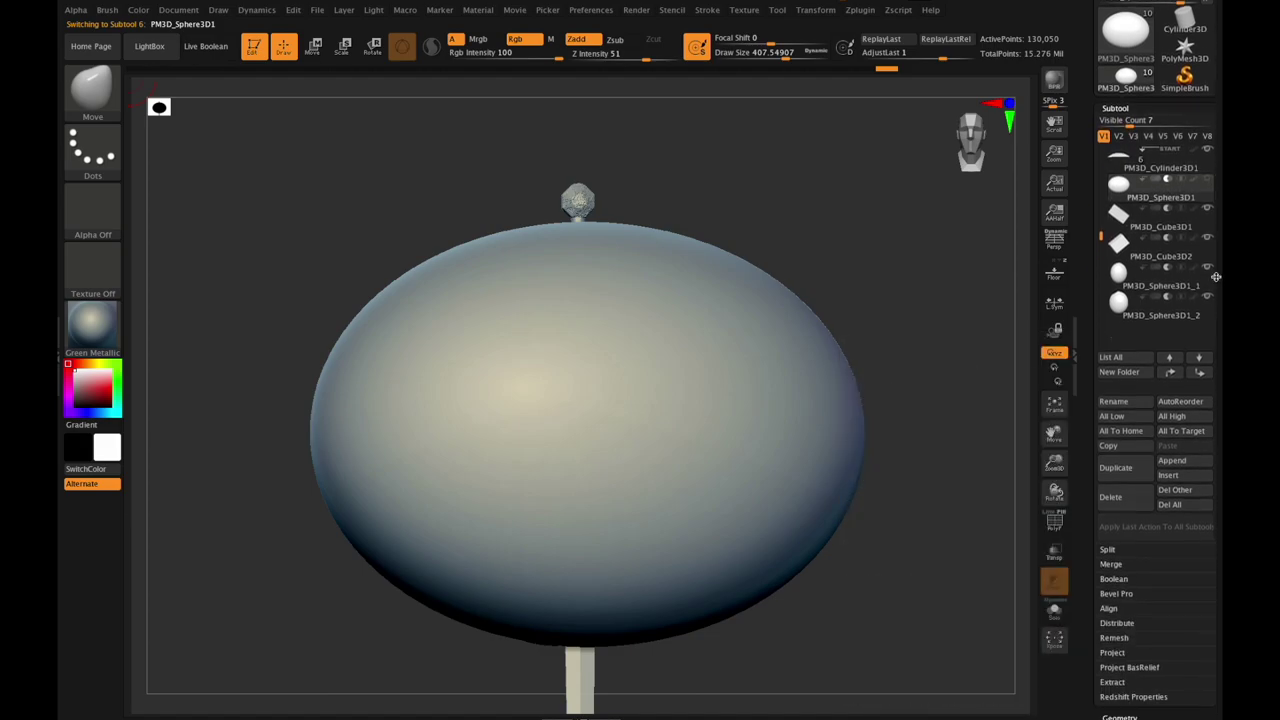
{"action": "scroll", "coordinate": [1155, 540], "scroll_direction": "down", "scroll_amount": 8}
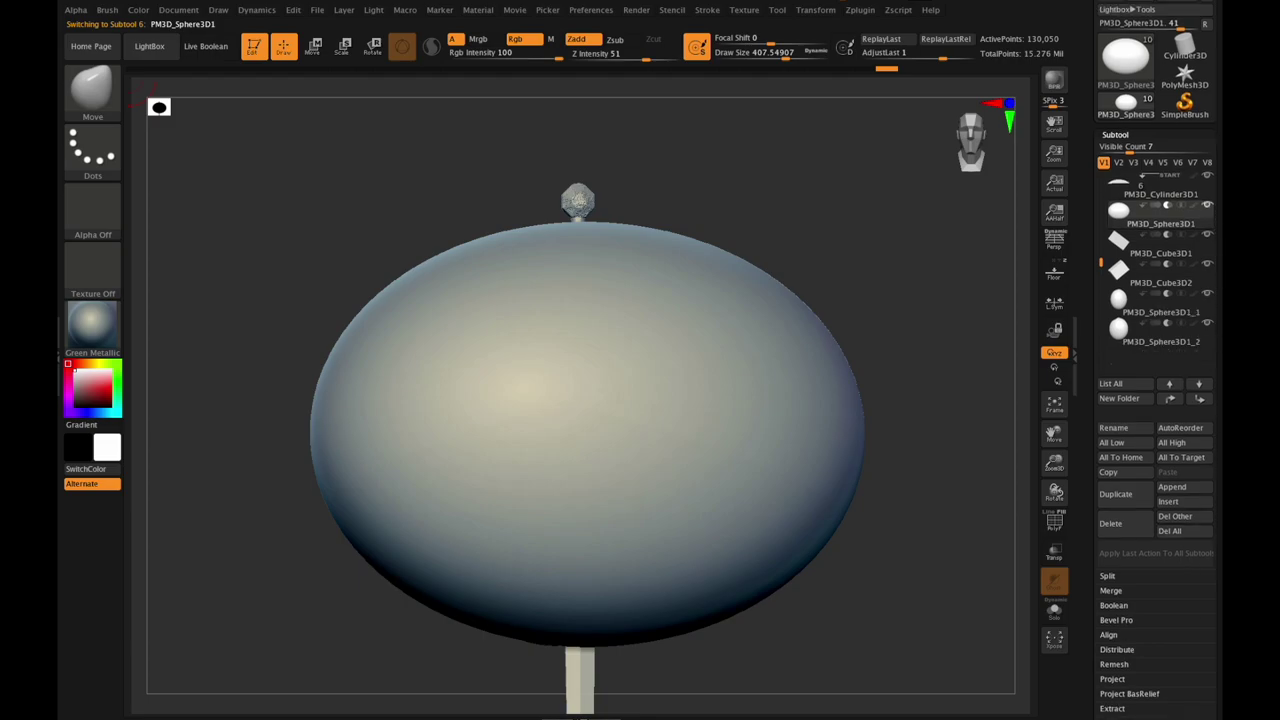
{"action": "left_click", "coordinate": [1121, 566]}
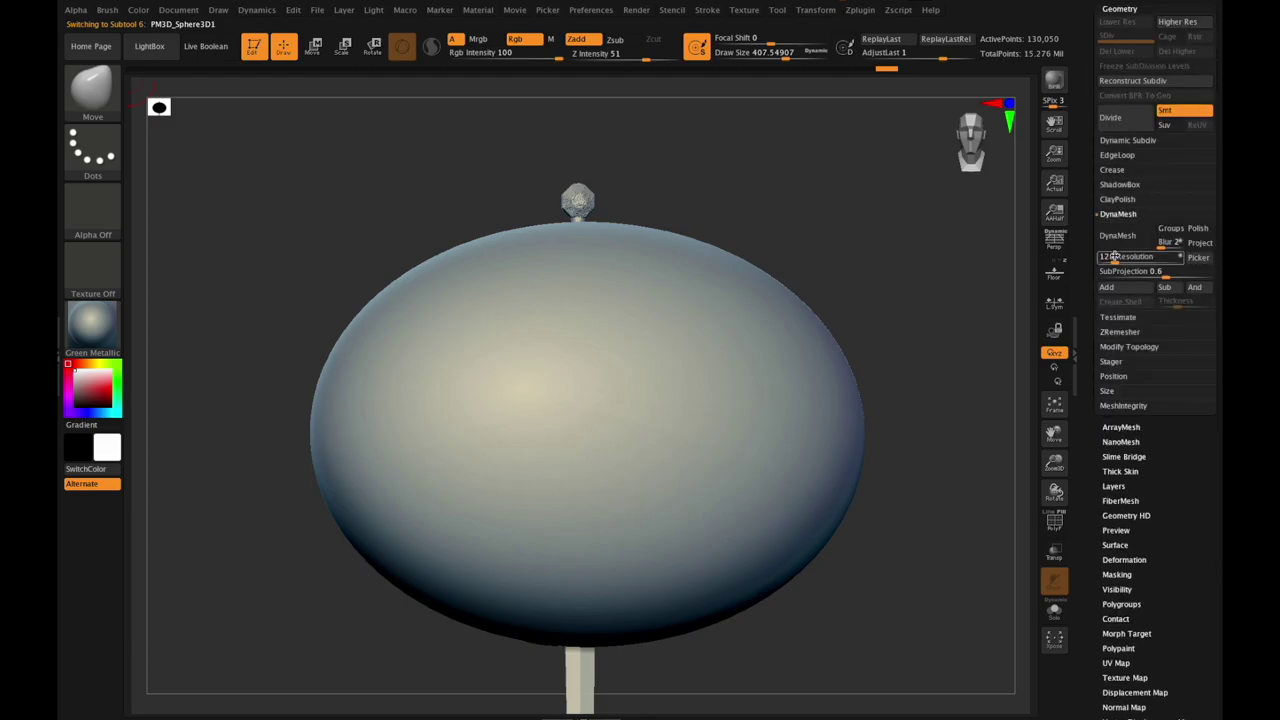
Step: Remesh the selected sphere with DynaMesh at resolution 528 and group it as a DynaMesh subtractive
{"action": "left_click_drag", "start_coordinate": [1131, 258], "coordinate": [1128, 258]}
{"action": "left_click", "coordinate": [1128, 258]}
{"action": "left_click", "coordinate": [1127, 242]}
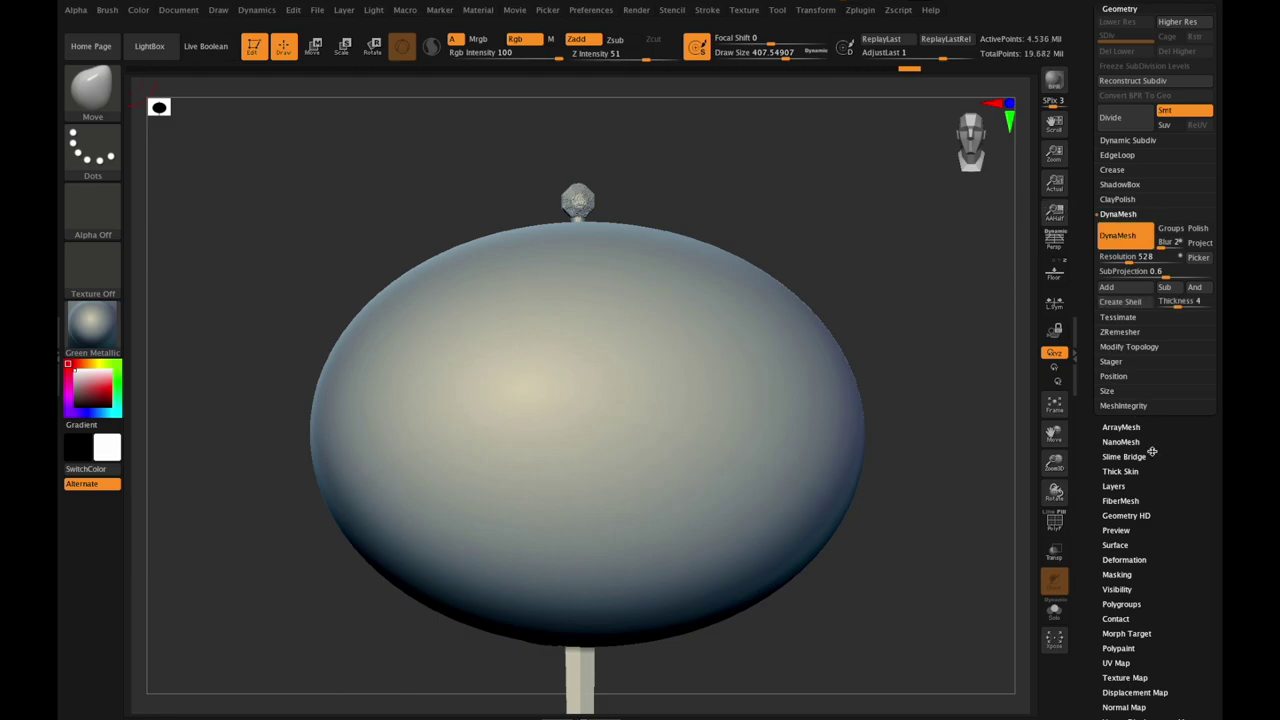
{"action": "left_click", "coordinate": [1125, 603]}
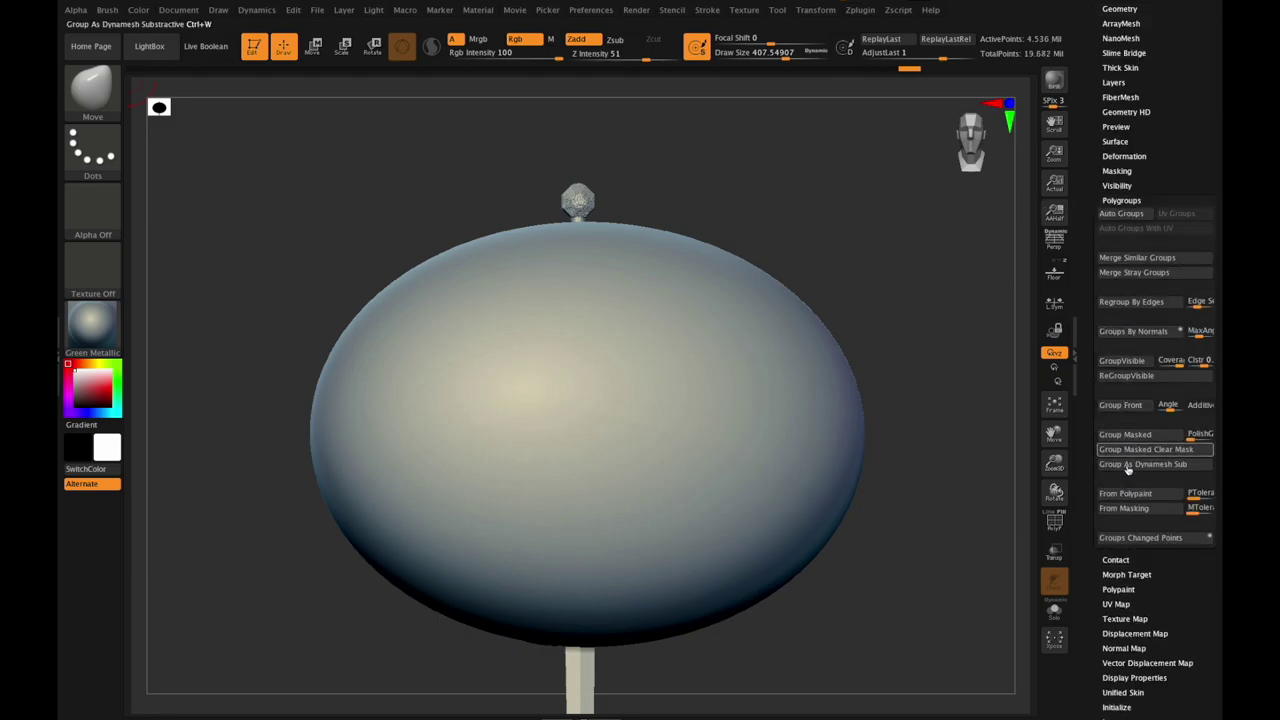
{"action": "left_click_drag", "start_coordinate": [1143, 40], "coordinate": [1138, 157]}
Step: Merge the cutting sphere PM3D_Sphere3D1 into the crossguard PM3D_Cylinder3D1 and update DynaMesh to cut it out
{"action": "left_click", "coordinate": [1112, 112]}
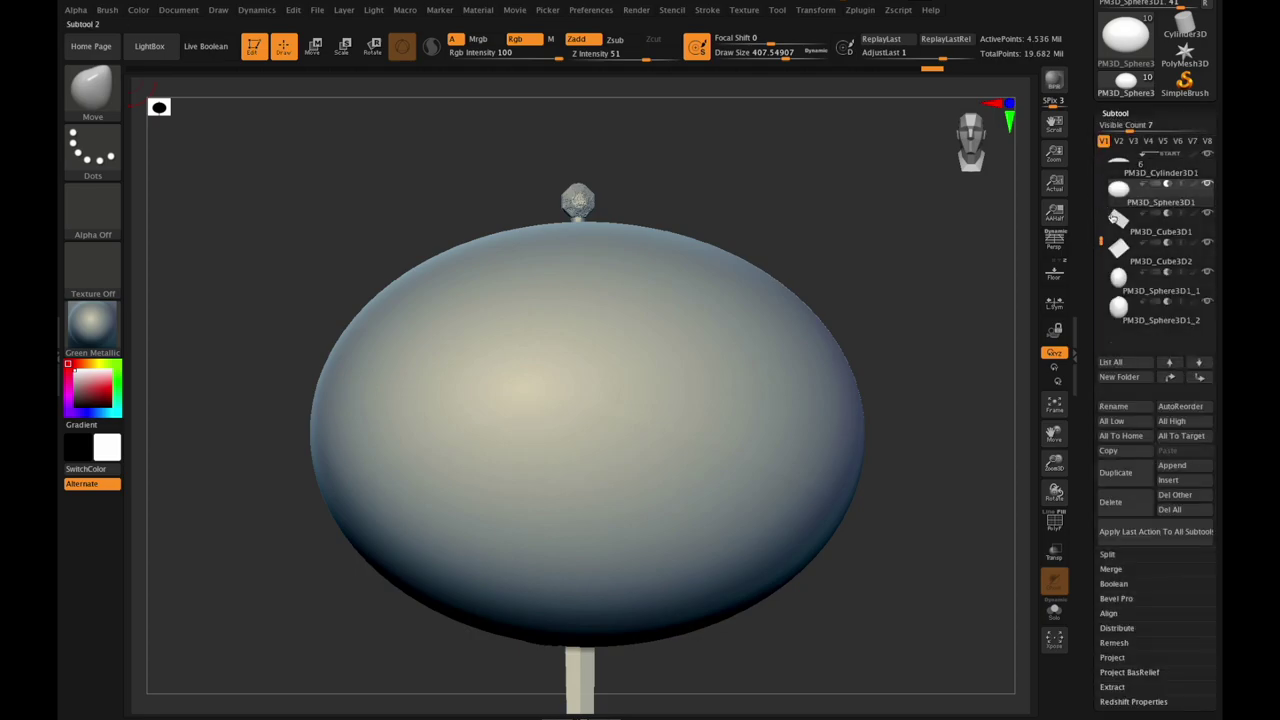
{"action": "left_click", "coordinate": [1146, 183]}
{"action": "left_click", "coordinate": [1148, 172]}
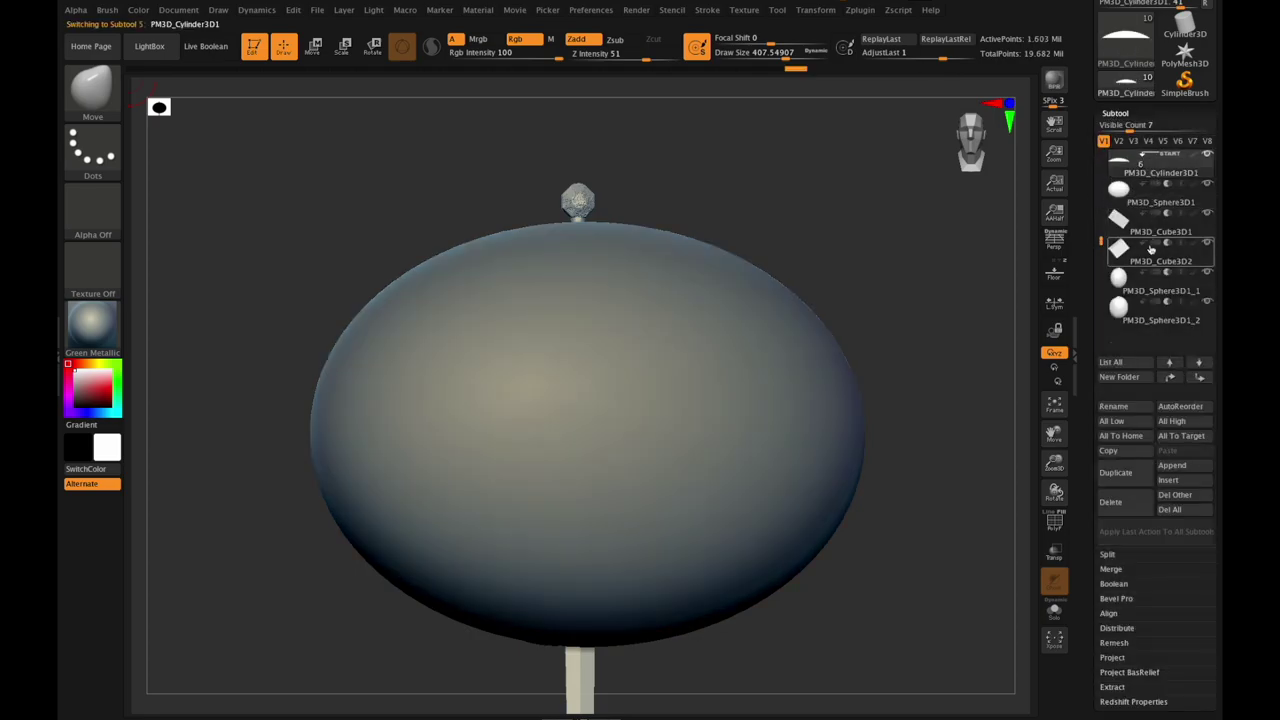
{"action": "left_click", "coordinate": [1110, 569]}
{"action": "left_click", "coordinate": [1120, 584]}
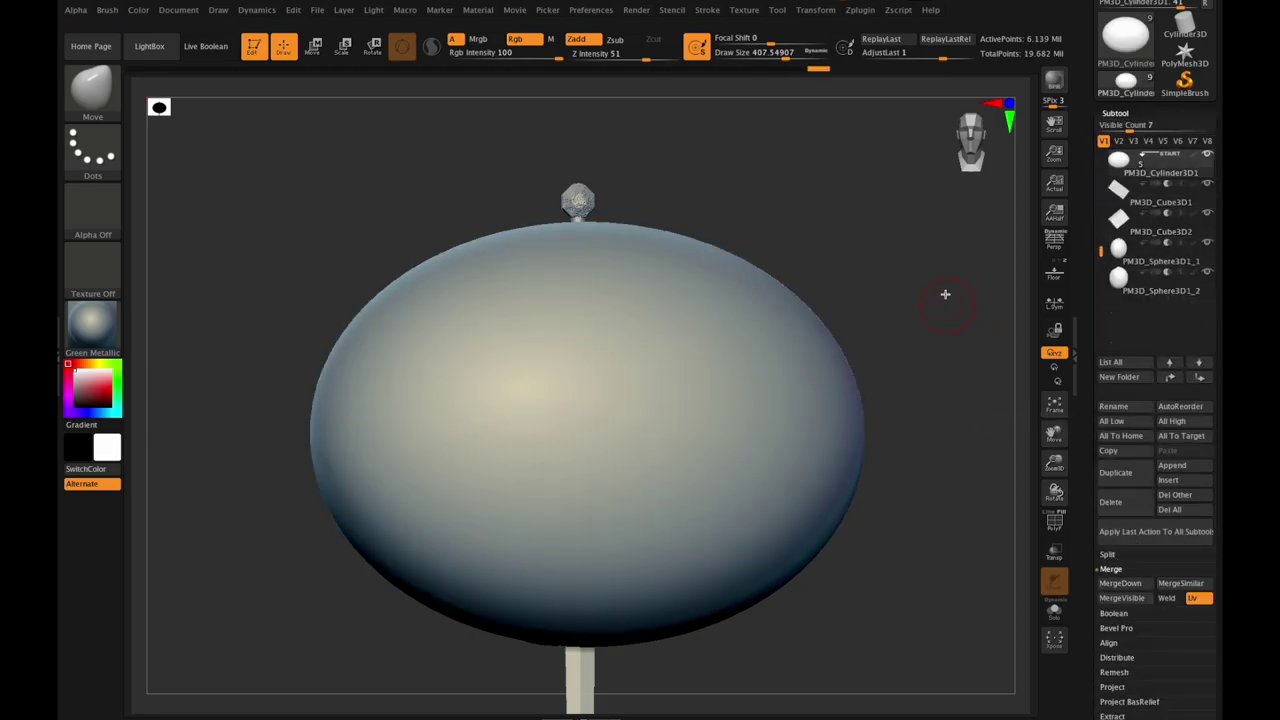
{"action": "key", "text": "ctrl"}
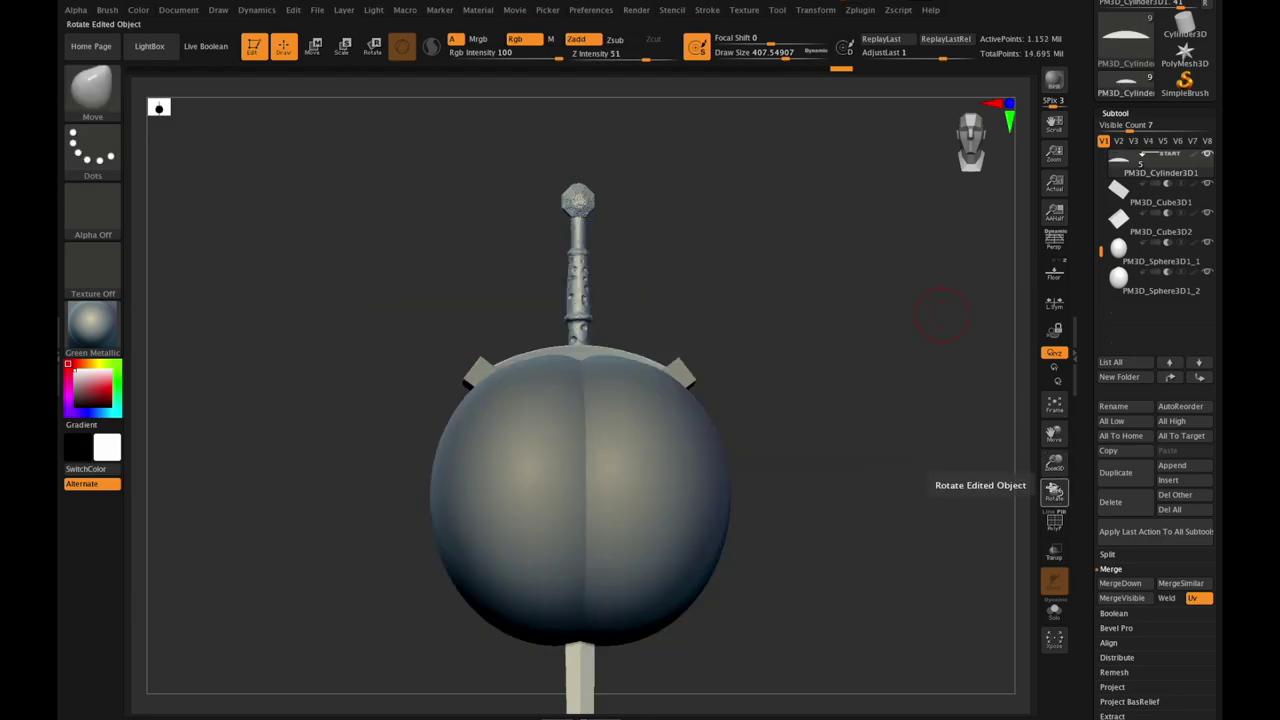
{"action": "mouse_move", "coordinate": [1055, 491]}
{"action": "left_mouse_down"}
{"action": "mouse_move", "coordinate": [1056, 466]}
{"action": "mouse_move", "coordinate": [1055, 492]}
{"action": "left_mouse_up"}
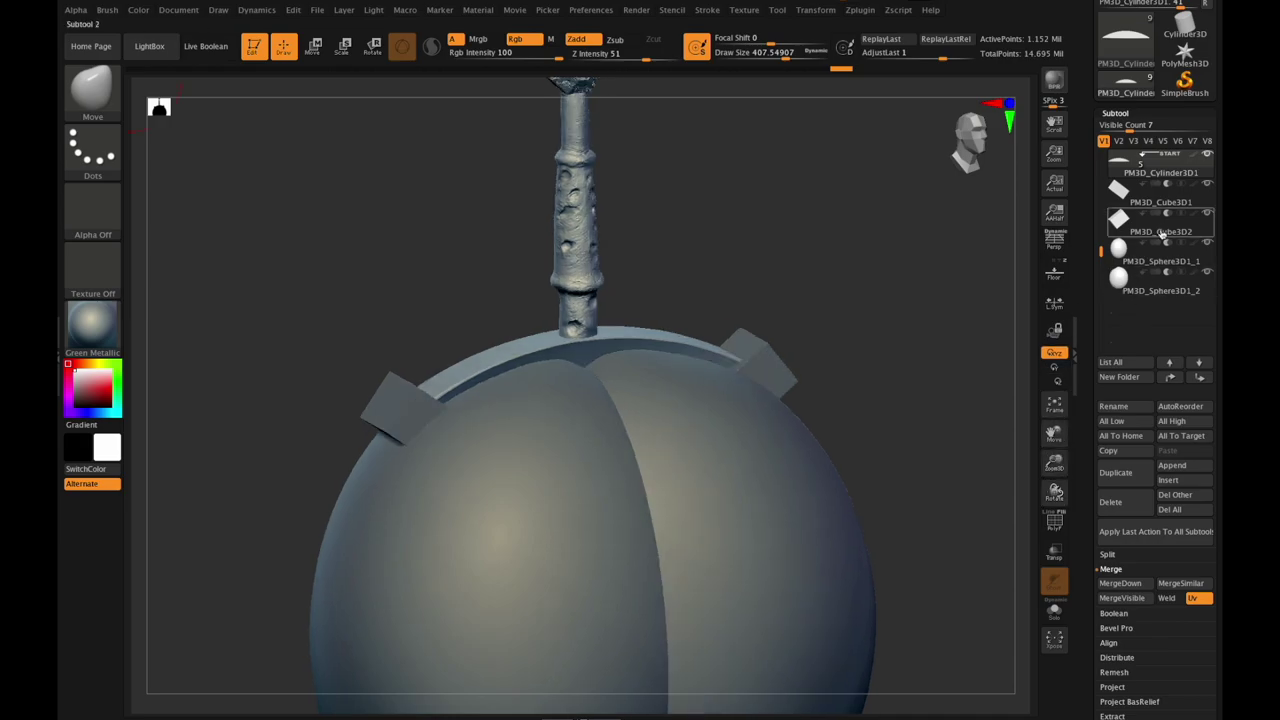
Step: Merge PM3D_Sphere3D1_1 with the sphere below it and set the merged subtool's Boolean mode to addition
{"action": "left_click", "coordinate": [1147, 262]}
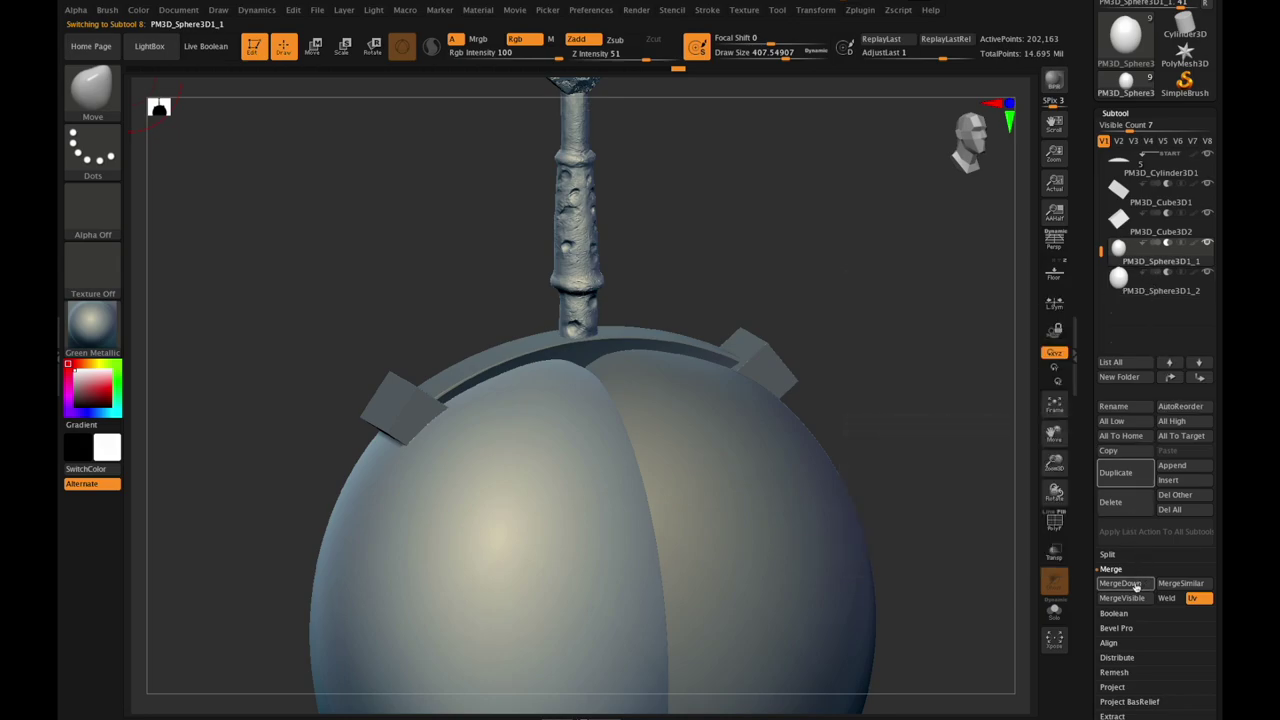
{"action": "left_click", "coordinate": [1122, 583]}
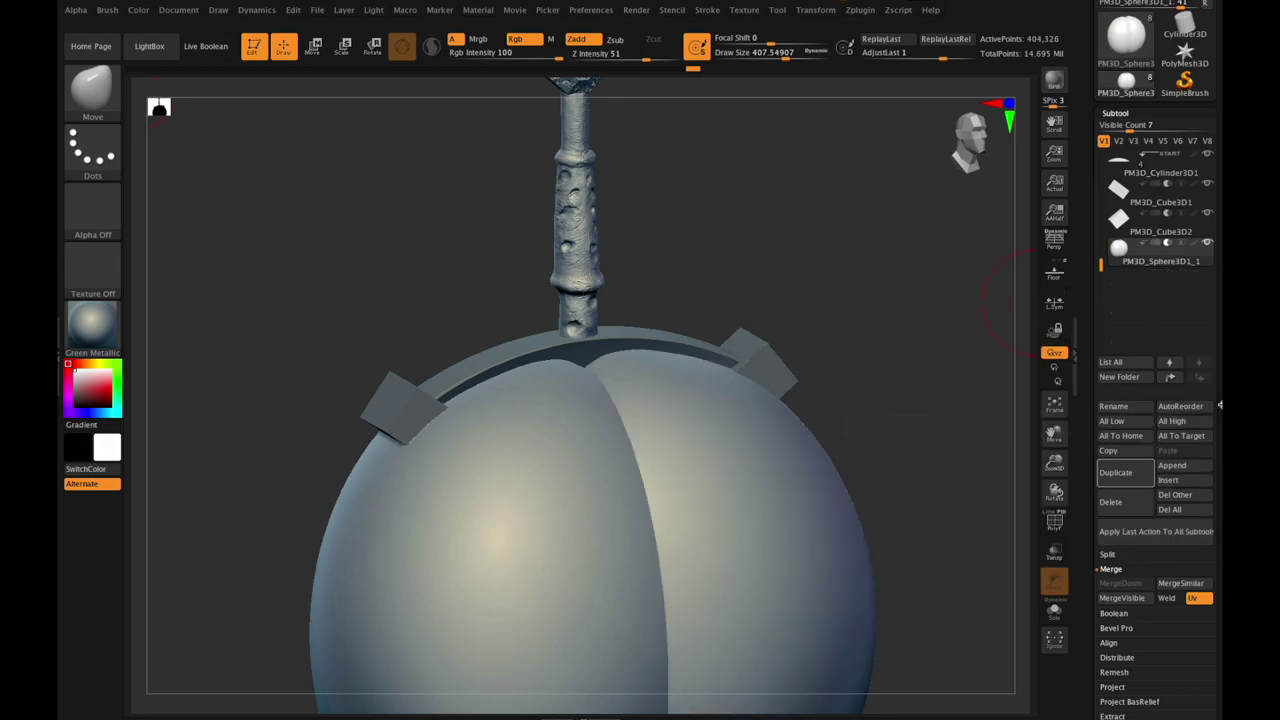
{"action": "left_click_drag", "start_coordinate": [1217, 316], "coordinate": [1217, 309]}
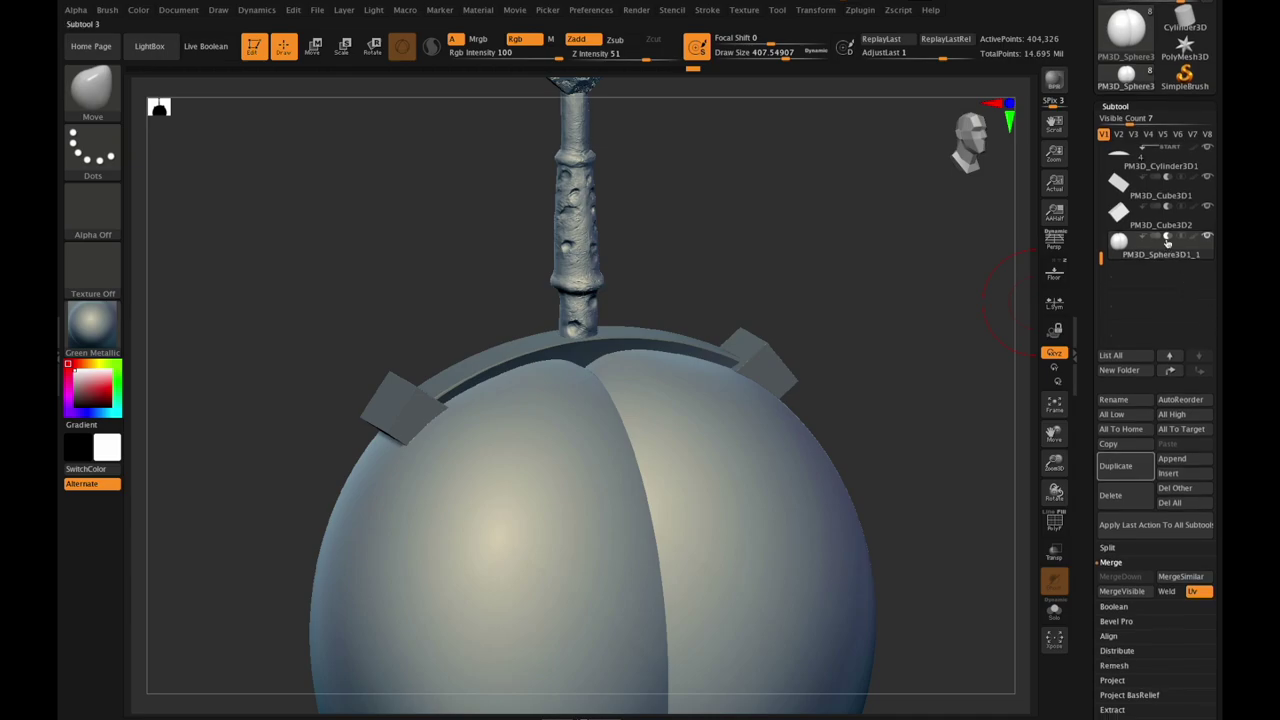
{"action": "left_click", "coordinate": [1167, 240]}
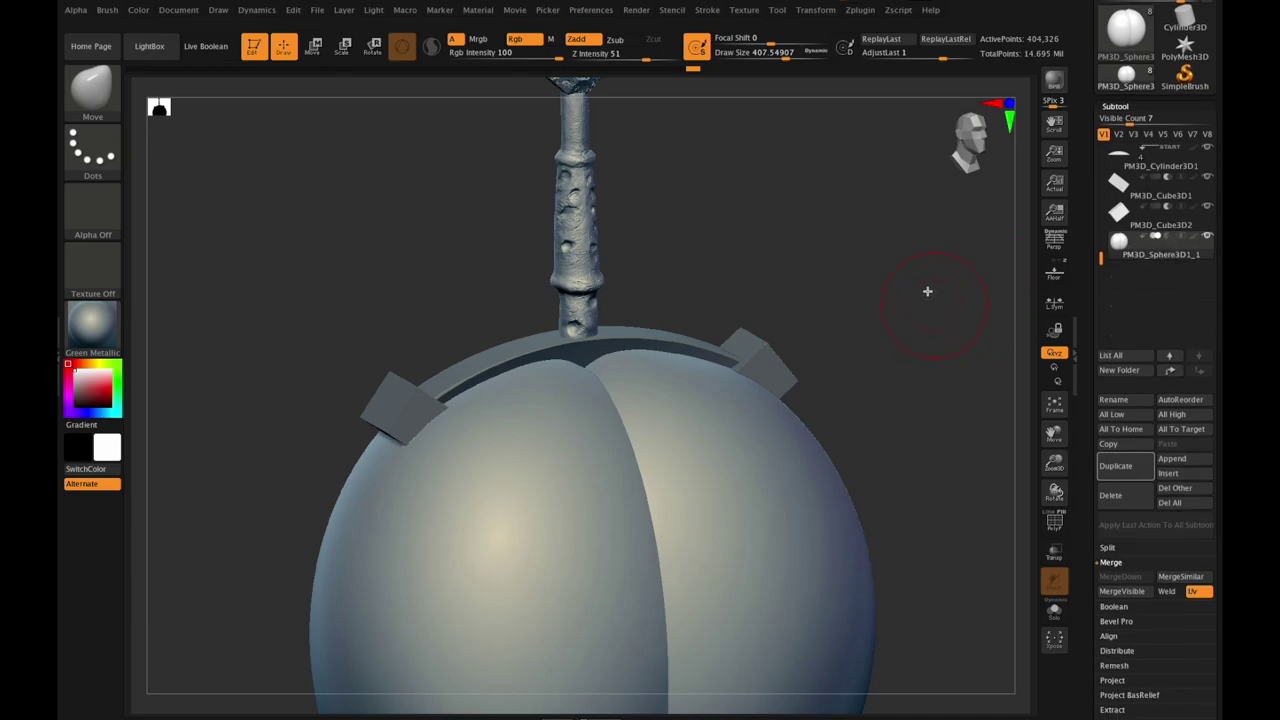
Step: Set the merged spheres' DynaMesh resolution to 464 and remesh them to cut one sphere out of the other
{"action": "scroll", "coordinate": [1110, 406], "scroll_direction": "down", "scroll_amount": 10}
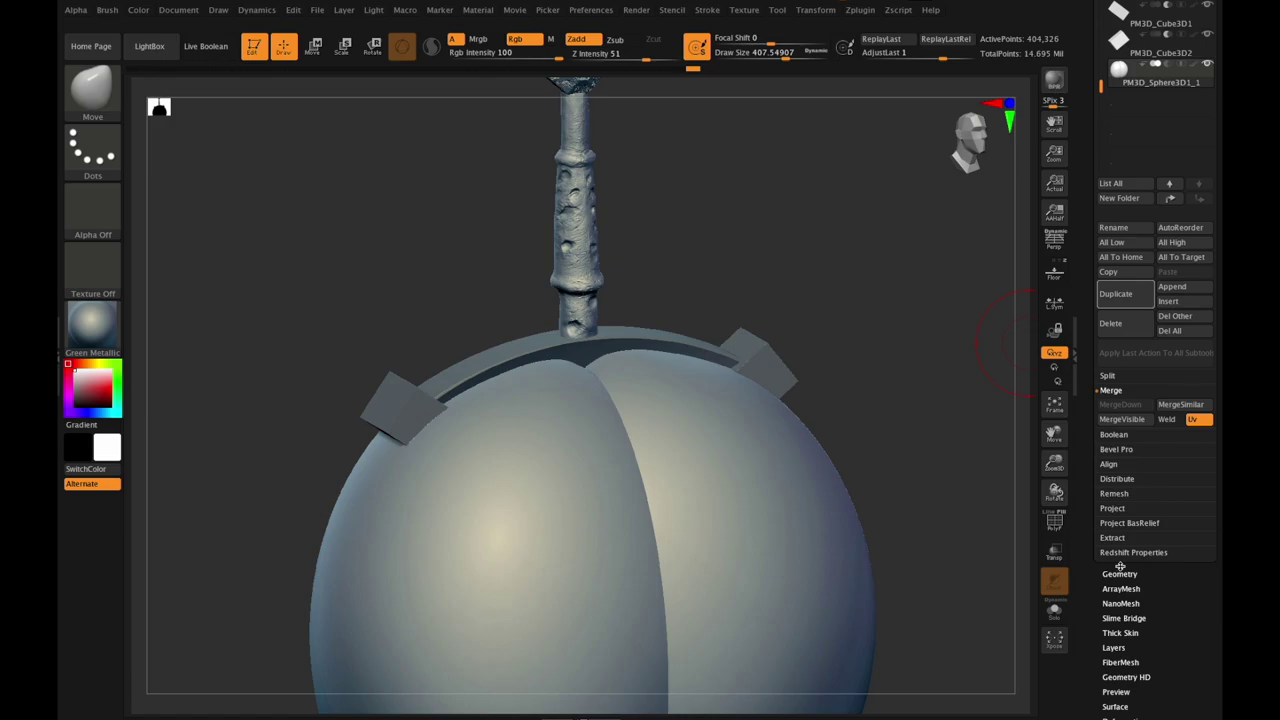
{"action": "left_click", "coordinate": [1118, 257]}
{"action": "type", "text": "464"}
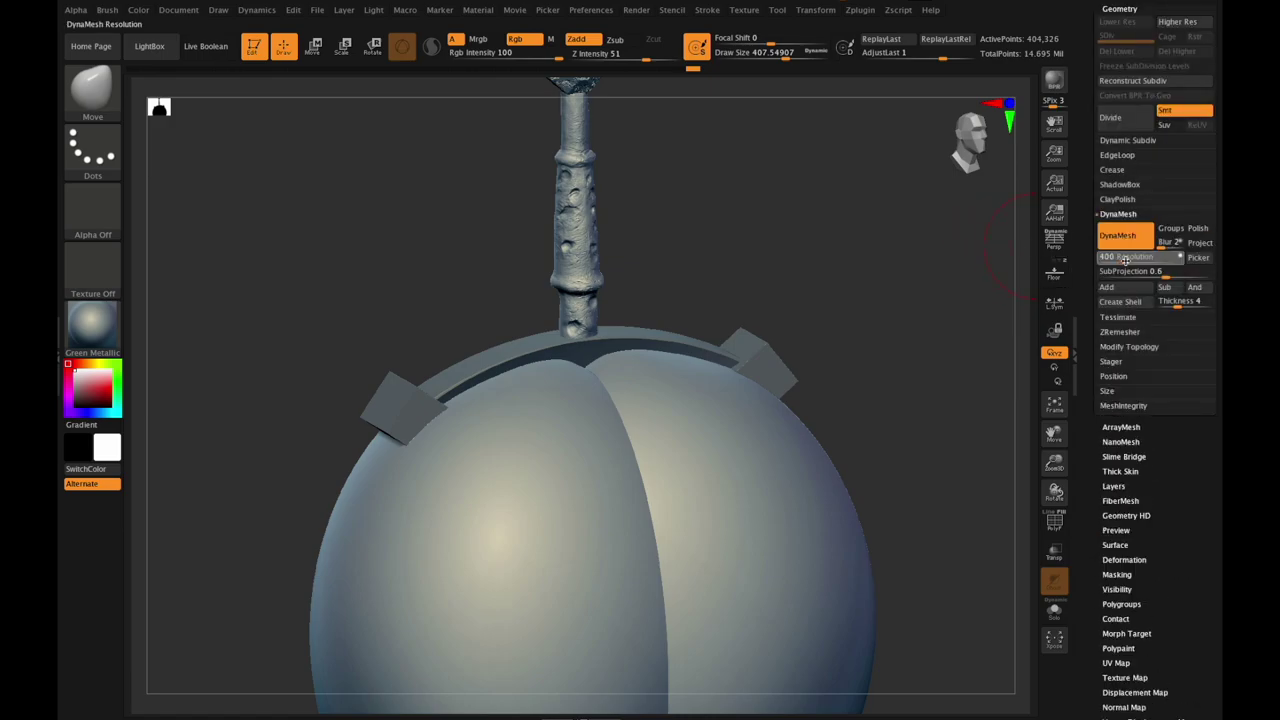
{"action": "key", "text": "ctrl"}
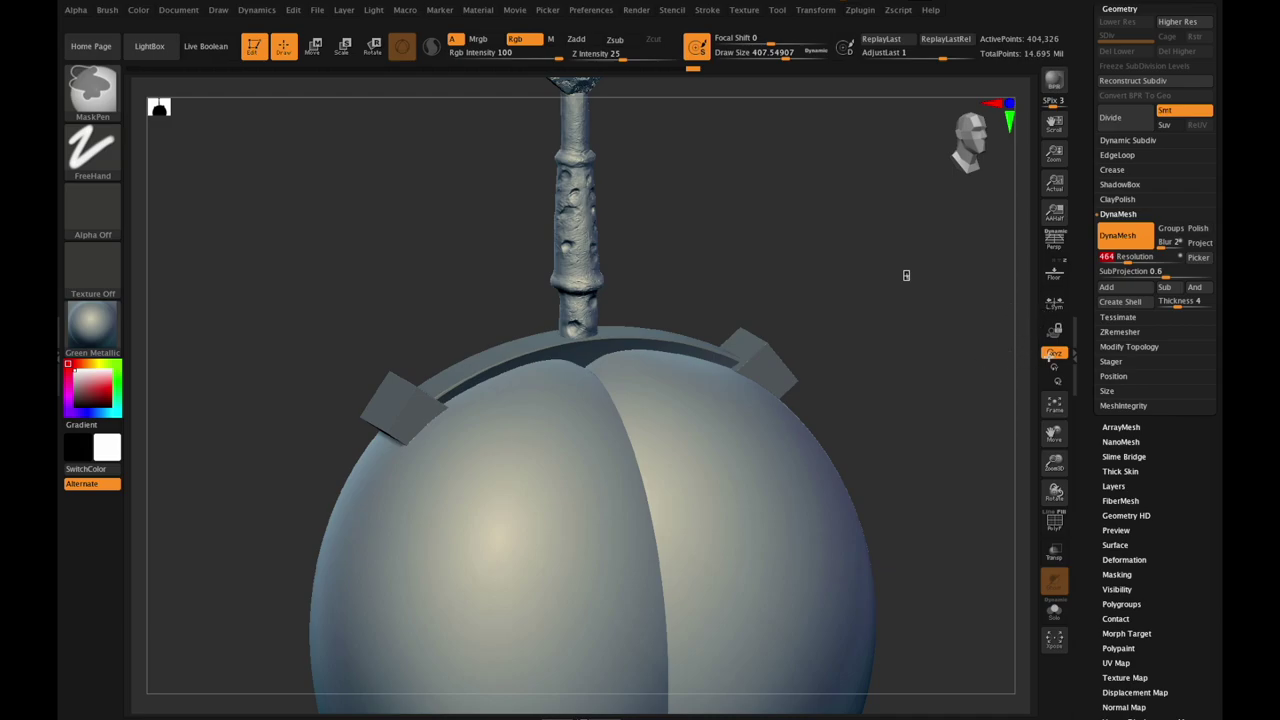
{"action": "left_click_drag", "start_coordinate": [993, 317], "coordinate": [958, 291], "text": "ctrl"}
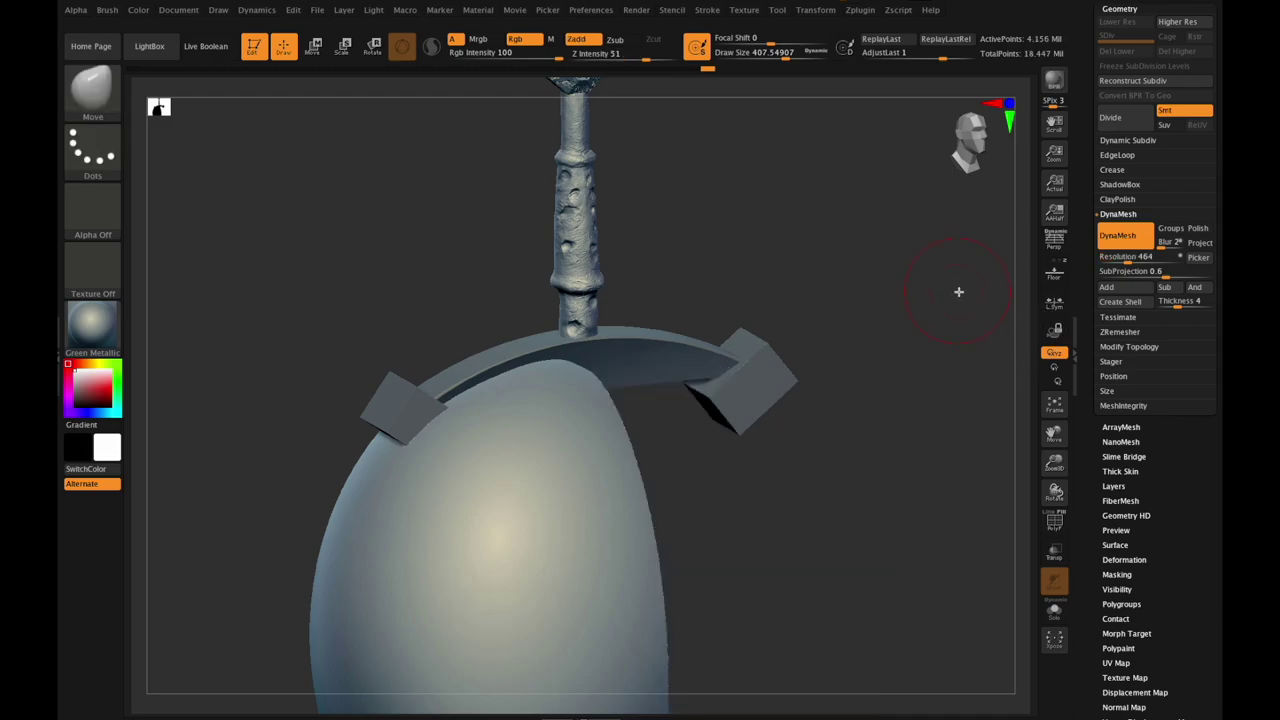
{"action": "mouse_move", "coordinate": [1055, 493]}
{"action": "left_mouse_down"}
{"action": "mouse_move", "coordinate": [1023, 486]}
{"action": "mouse_move", "coordinate": [1052, 490]}
{"action": "left_mouse_up"}
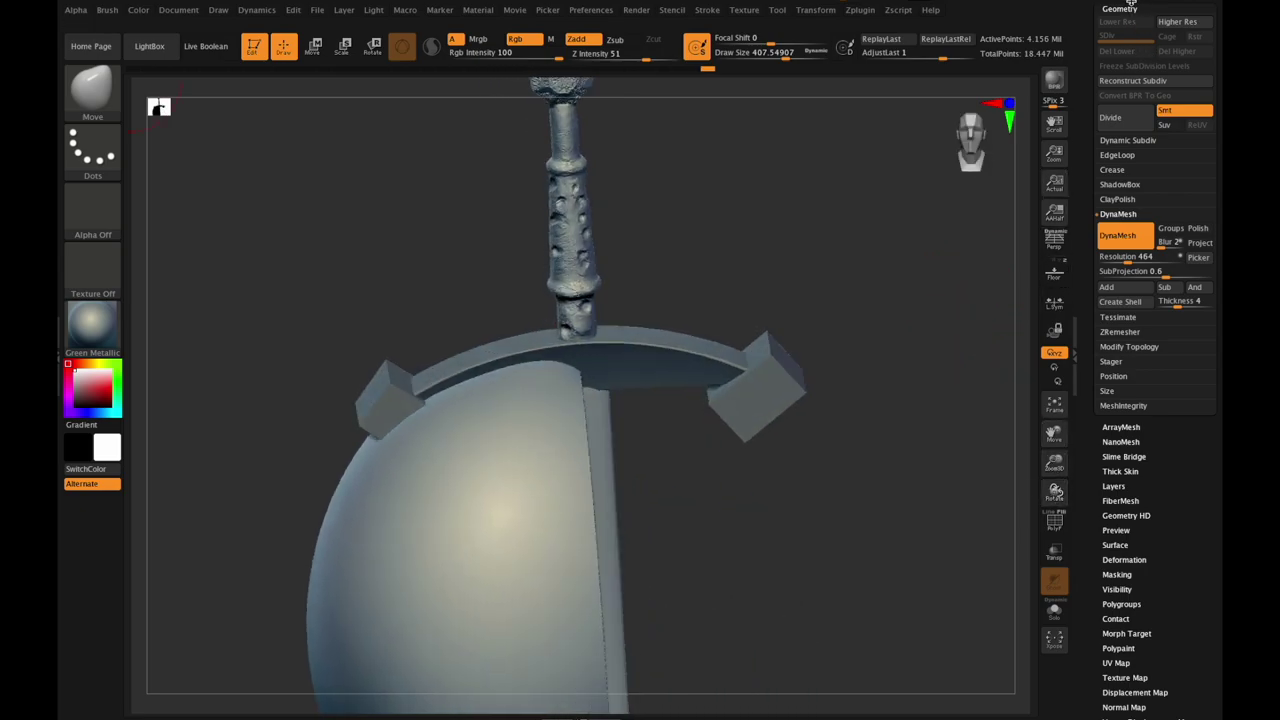
Step: Duplicate the cut sphere PM3D_Sphere3D1_1 and mirror the copy to the opposite side of the blade
{"action": "left_click", "coordinate": [1126, 8]}
{"action": "scroll", "coordinate": [1178, 39], "scroll_direction": "up", "scroll_amount": 2}
{"action": "left_click", "coordinate": [1165, 50]}
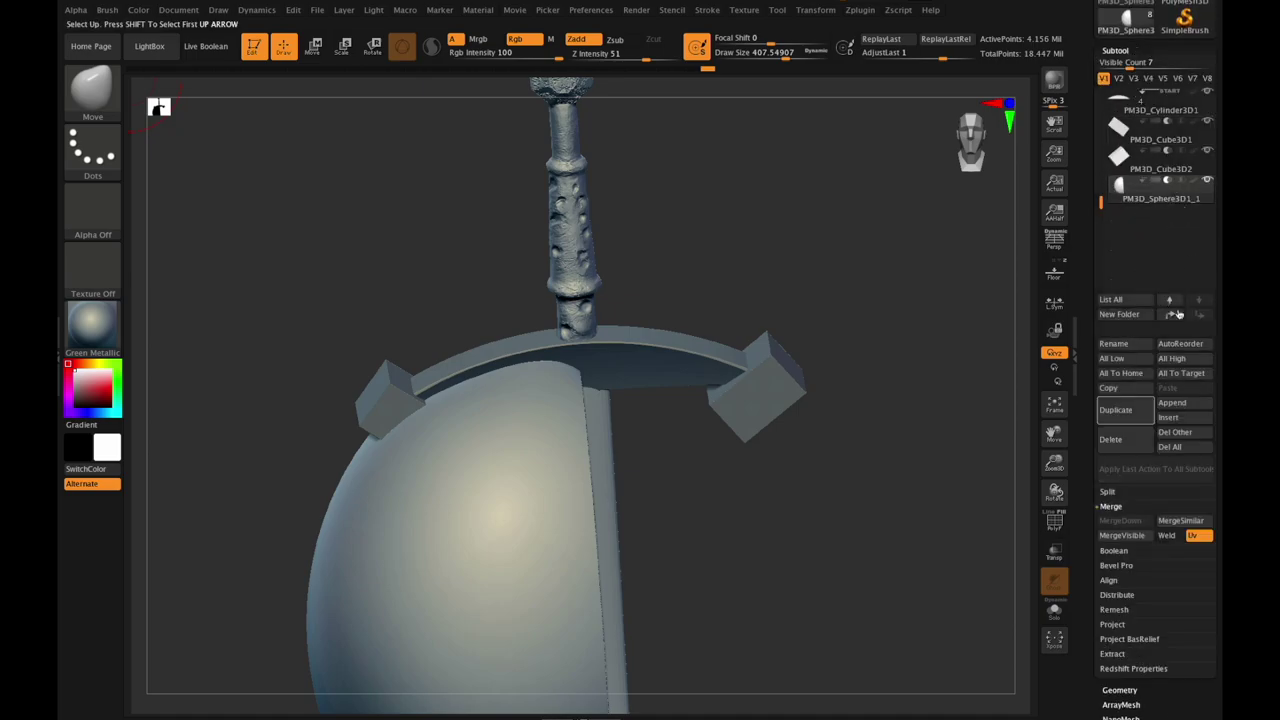
{"action": "scroll", "coordinate": [1154, 535], "scroll_direction": "down", "scroll_amount": 5}
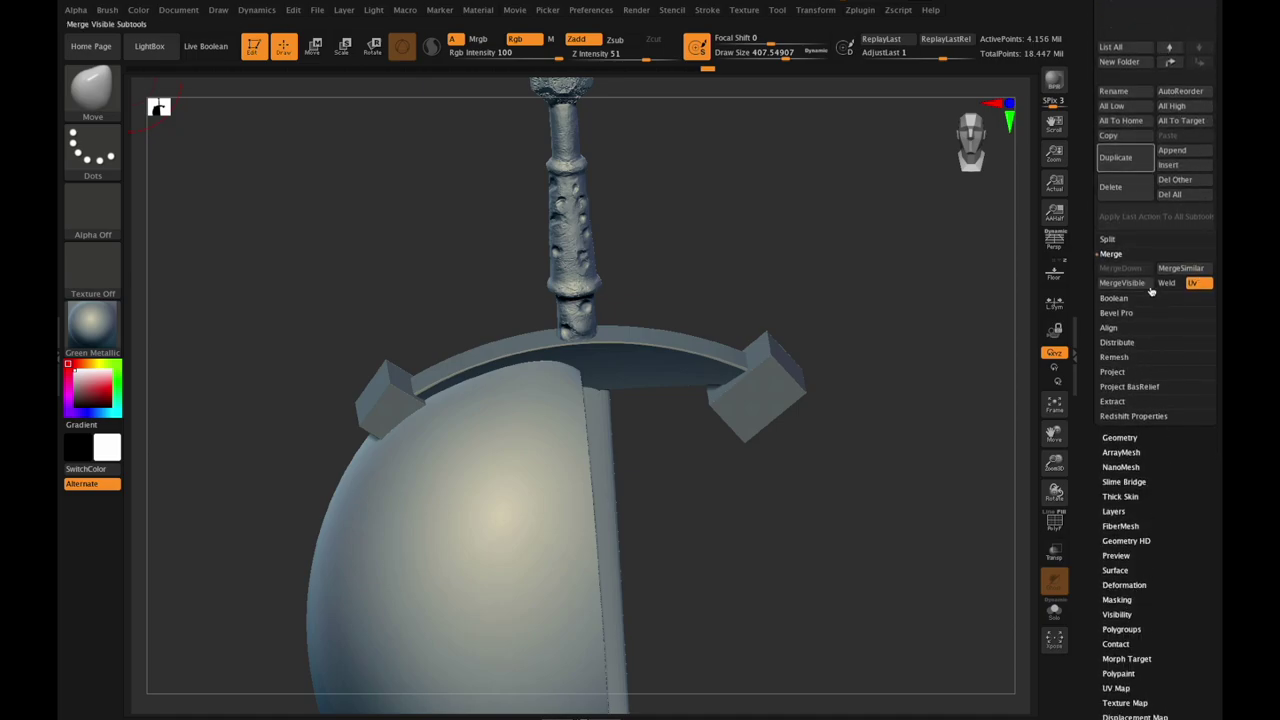
{"action": "left_click", "coordinate": [1117, 599]}
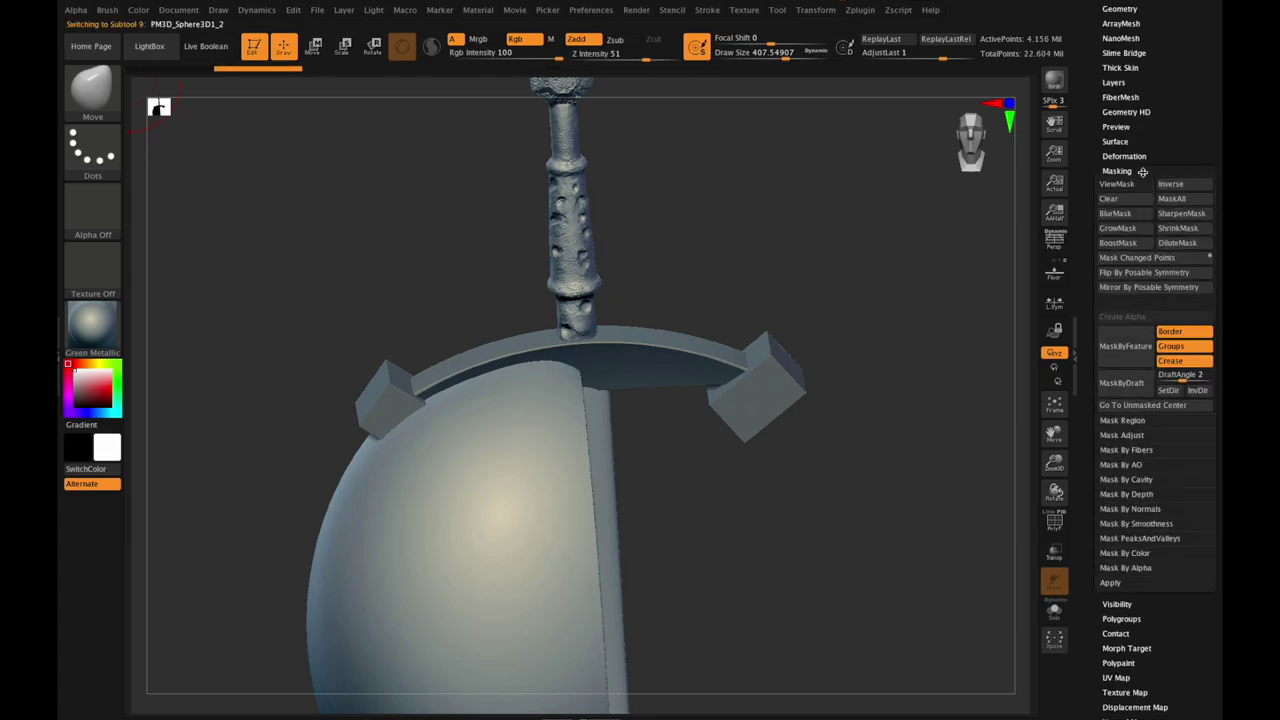
{"action": "left_click", "coordinate": [1126, 157]}
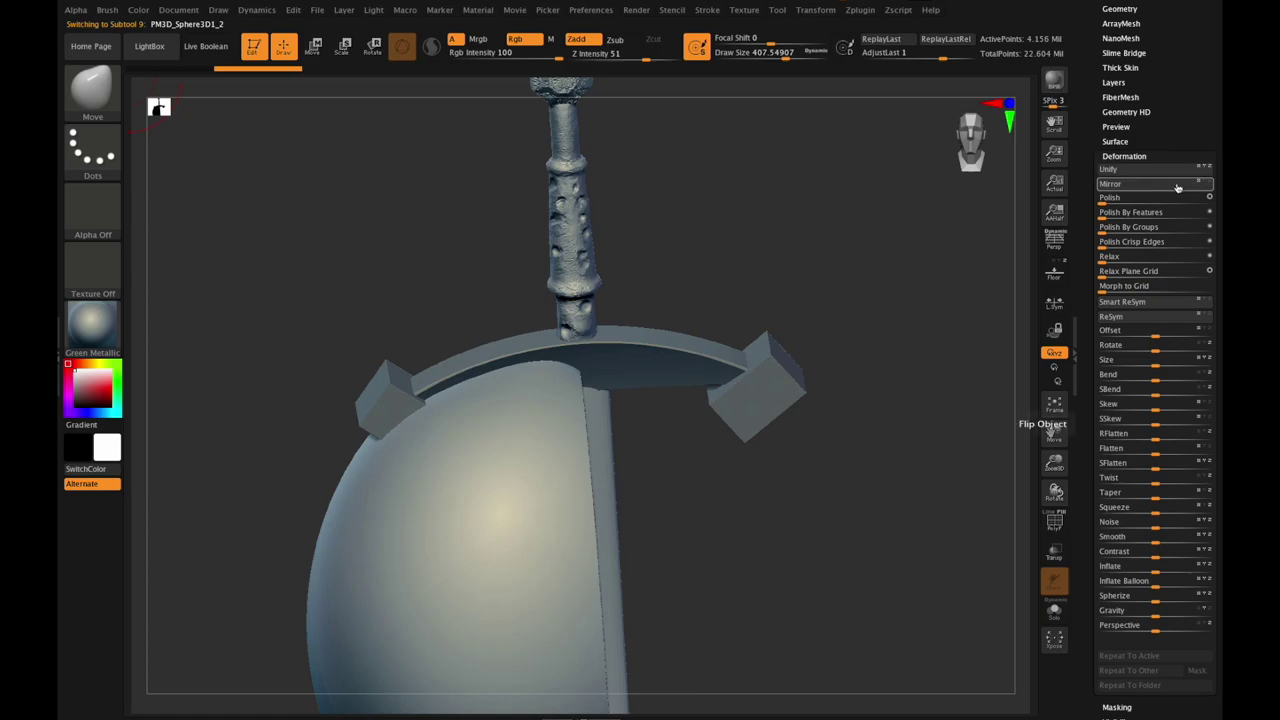
{"action": "left_click", "coordinate": [1173, 186]}
{"action": "scroll", "coordinate": [1140, 68], "scroll_direction": "up", "scroll_amount": 5}
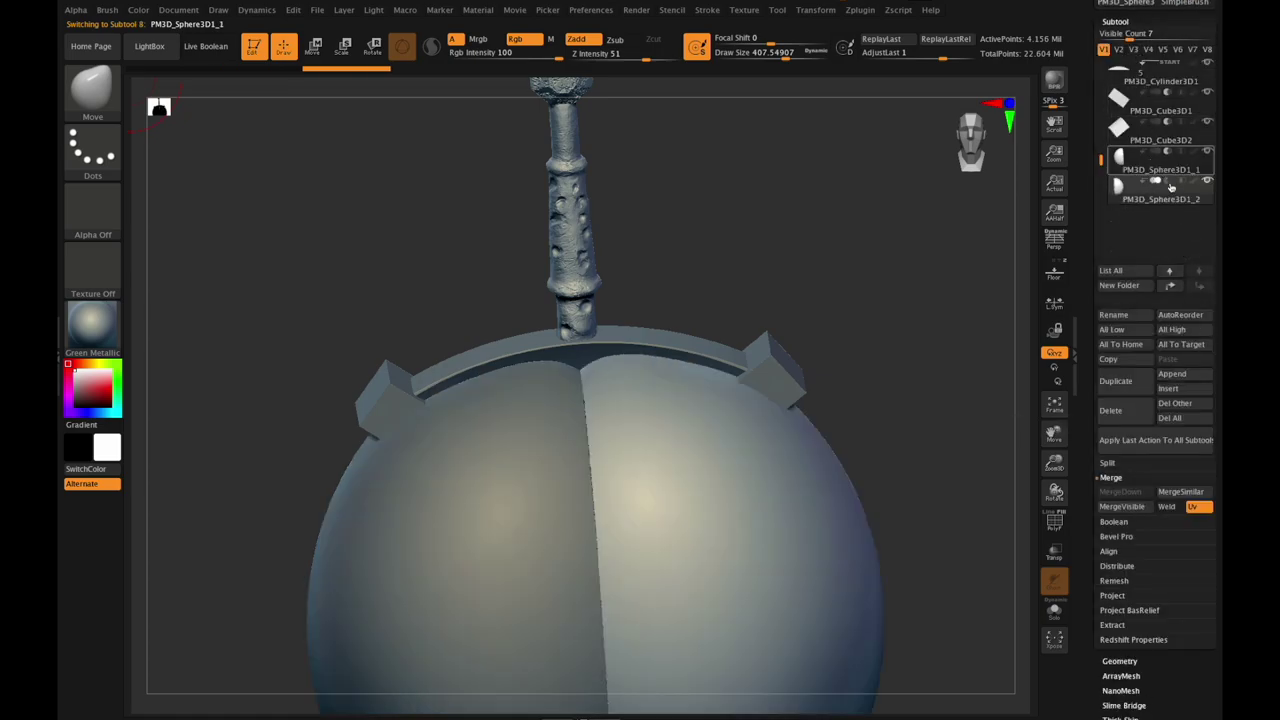
Step: Group the original cut sphere PM3D_Sphere3D1_1 as a DynaMesh subtractive
{"action": "left_click", "coordinate": [1160, 170]}
{"action": "scroll", "coordinate": [1211, 318], "scroll_direction": "down", "scroll_amount": 5}
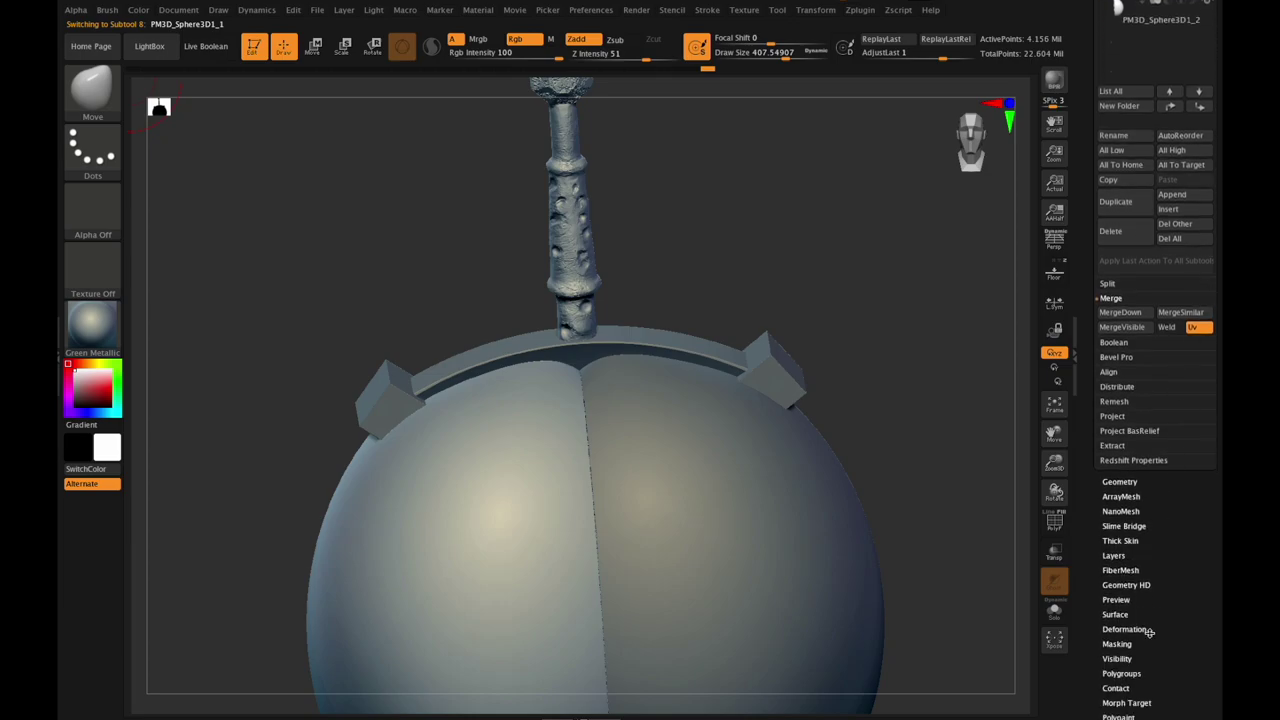
{"action": "scroll", "coordinate": [1145, 630], "scroll_direction": "down", "scroll_amount": 2}
{"action": "left_click", "coordinate": [1136, 619]}
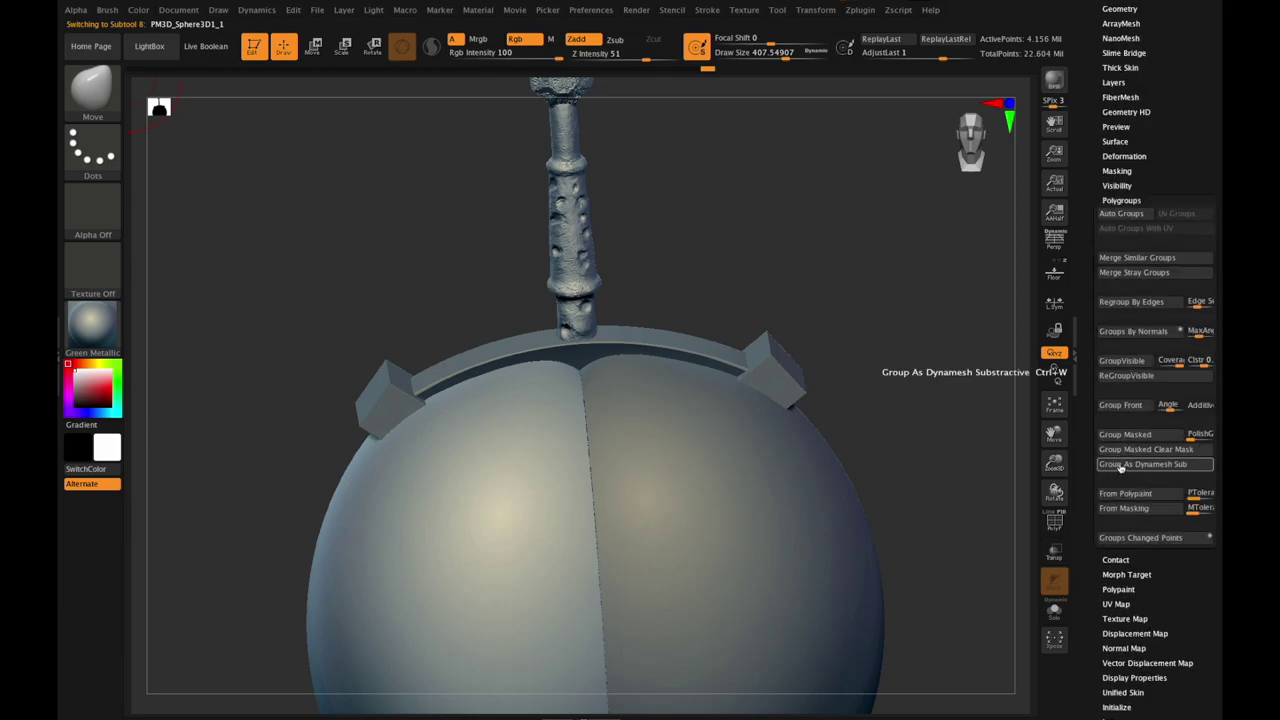
{"action": "scroll", "coordinate": [1160, 130], "scroll_direction": "up", "scroll_amount": 10}
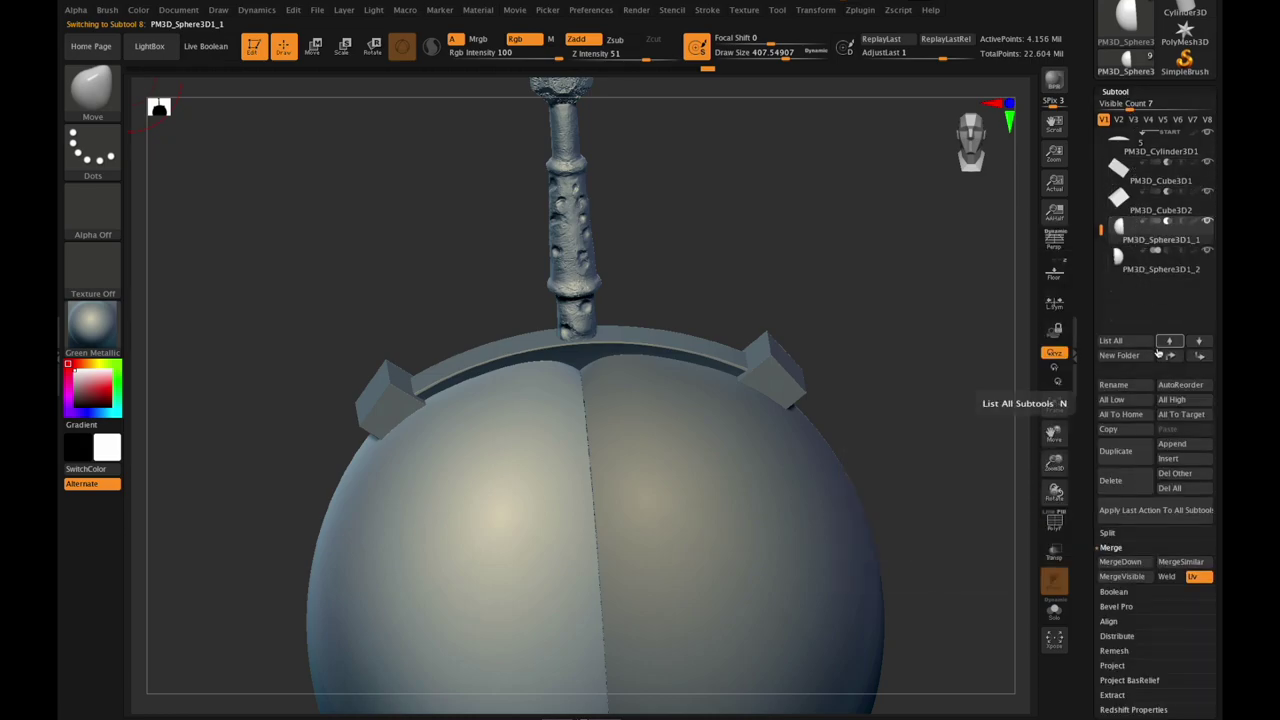
Step: Place PM3D_Sphere3D1_1 directly below the crossguard in the subtool order, merge the two and update DynaMesh to cut that side
{"action": "left_click", "coordinate": [1171, 358]}
{"action": "left_click", "coordinate": [1171, 358]}
{"action": "left_click", "coordinate": [1150, 152]}
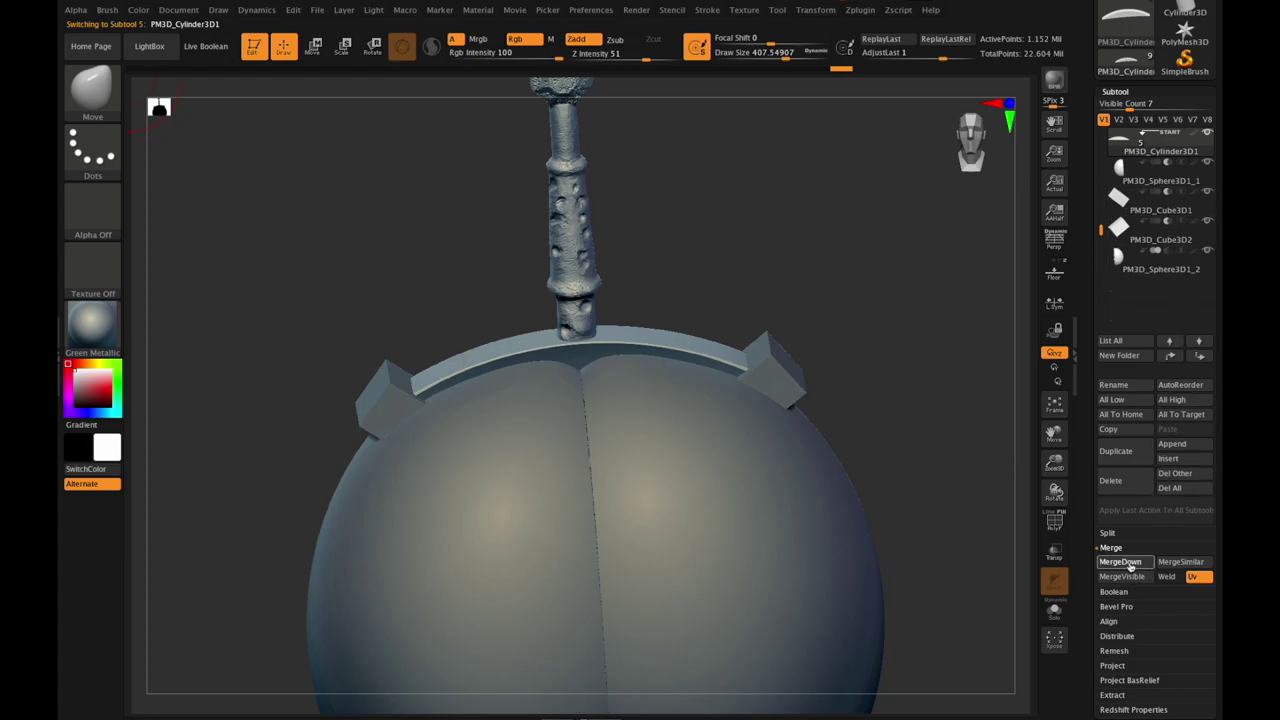
{"action": "left_click", "coordinate": [1128, 564]}
{"action": "key", "text": "ctrl"}
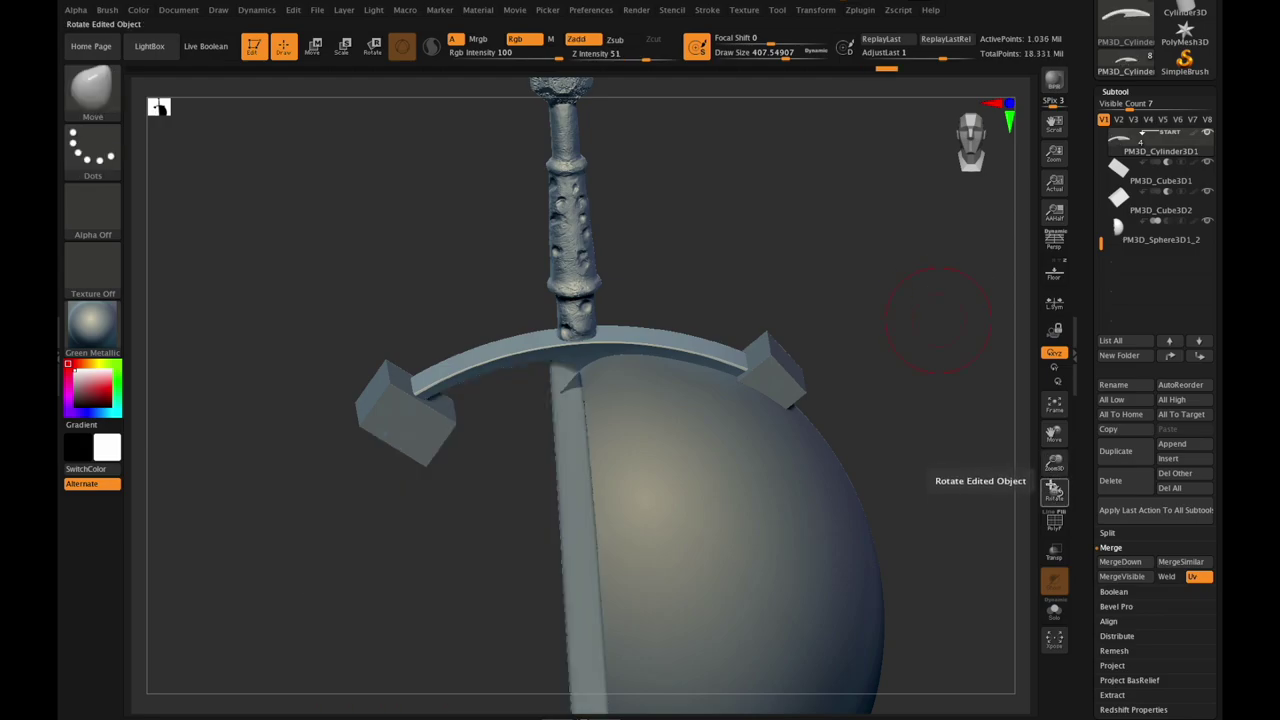
{"action": "left_click_drag", "start_coordinate": [1054, 484], "coordinate": [1059, 482]}
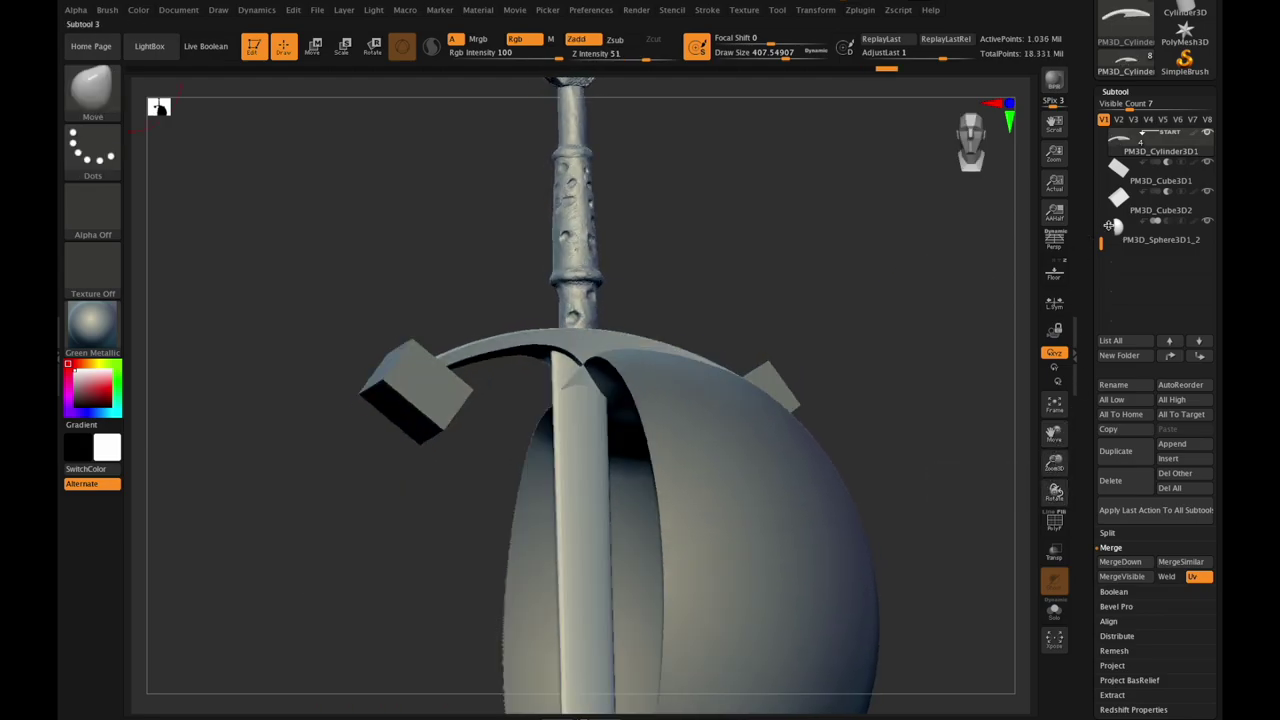
Step: Move the mirrored sphere PM3D_Sphere3D1_2 directly below the crossguard PM3D_Cylinder3D1 in the subtool order
{"action": "left_click", "coordinate": [1160, 240]}
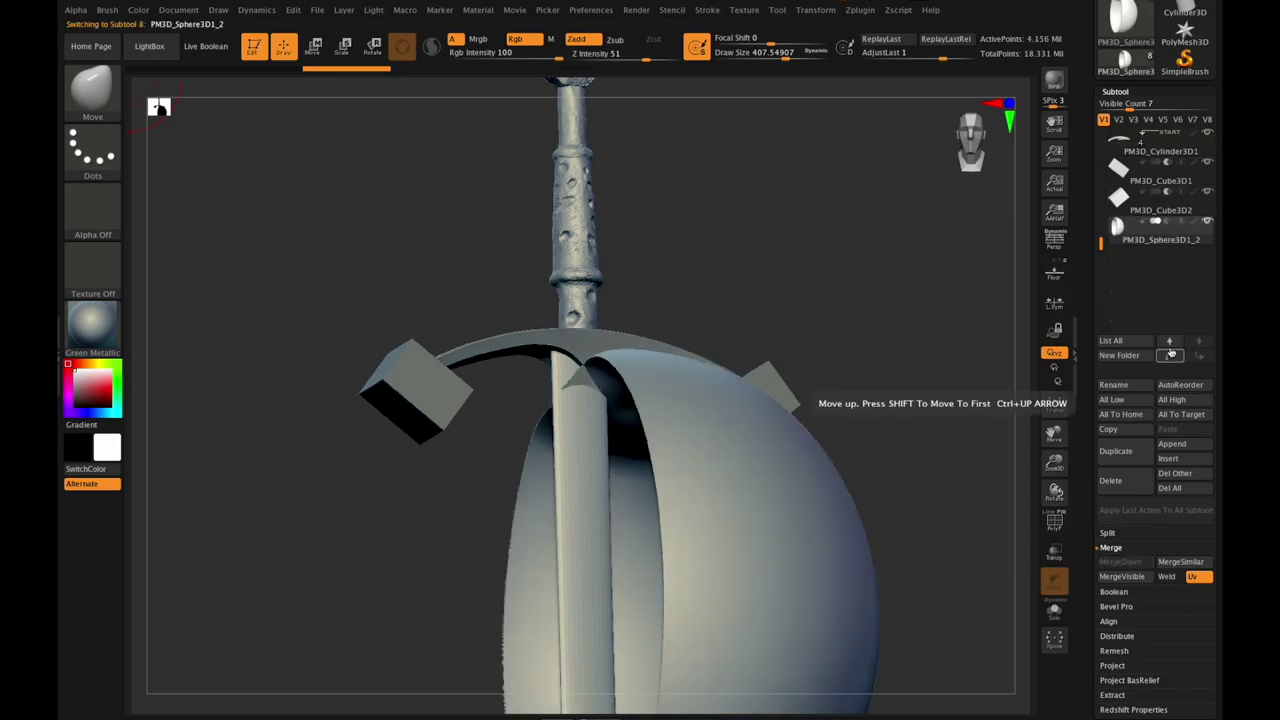
{"action": "left_click", "coordinate": [1170, 352]}
{"action": "left_click", "coordinate": [1170, 352]}
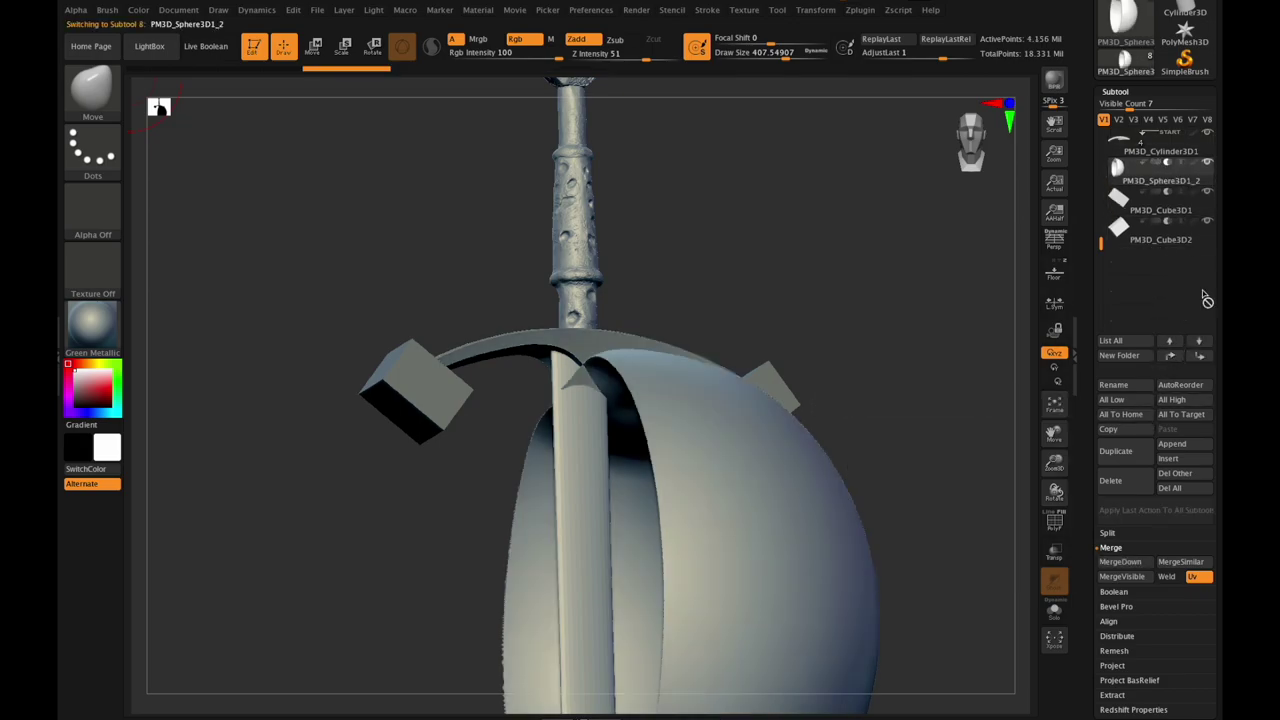
Step: Remesh the mirrored sphere with DynaMesh at resolution 304 and group it as a DynaMesh subtractive
{"action": "left_click_drag", "start_coordinate": [1219, 296], "coordinate": [1219, 227]}
{"action": "left_click", "coordinate": [1124, 659]}
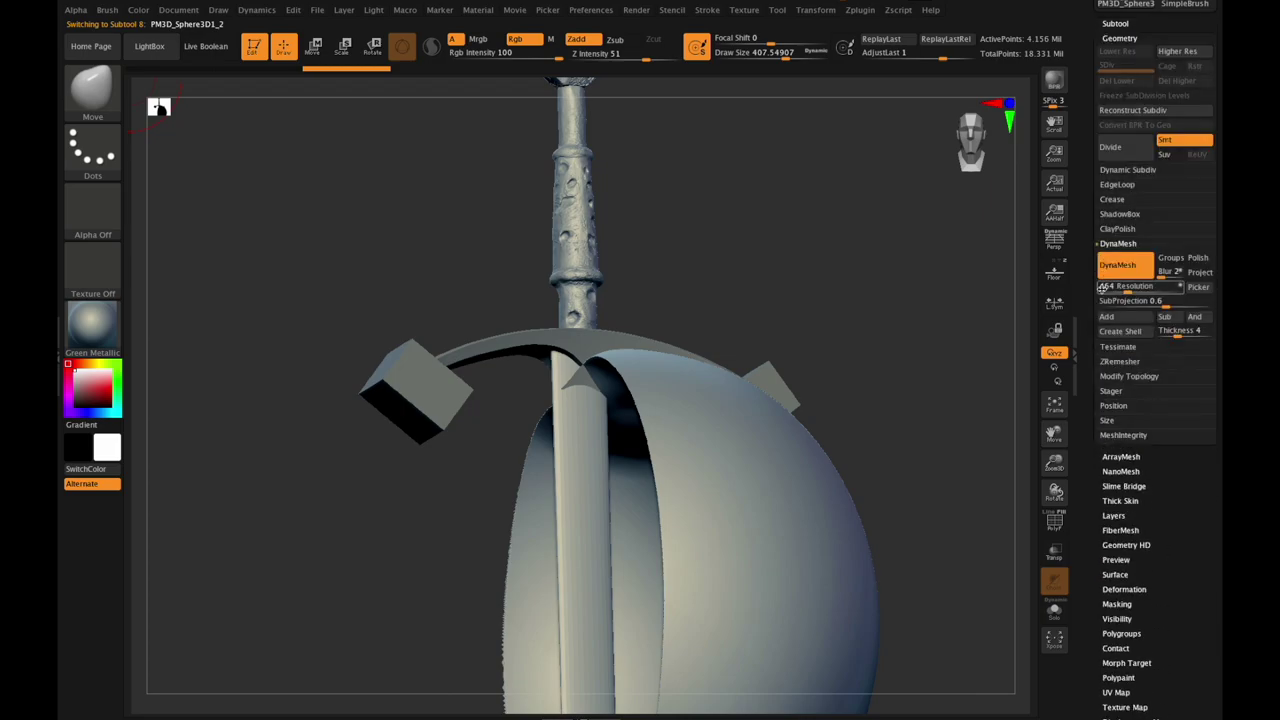
{"action": "left_click", "coordinate": [1122, 288]}
{"action": "left_click", "coordinate": [1121, 266]}
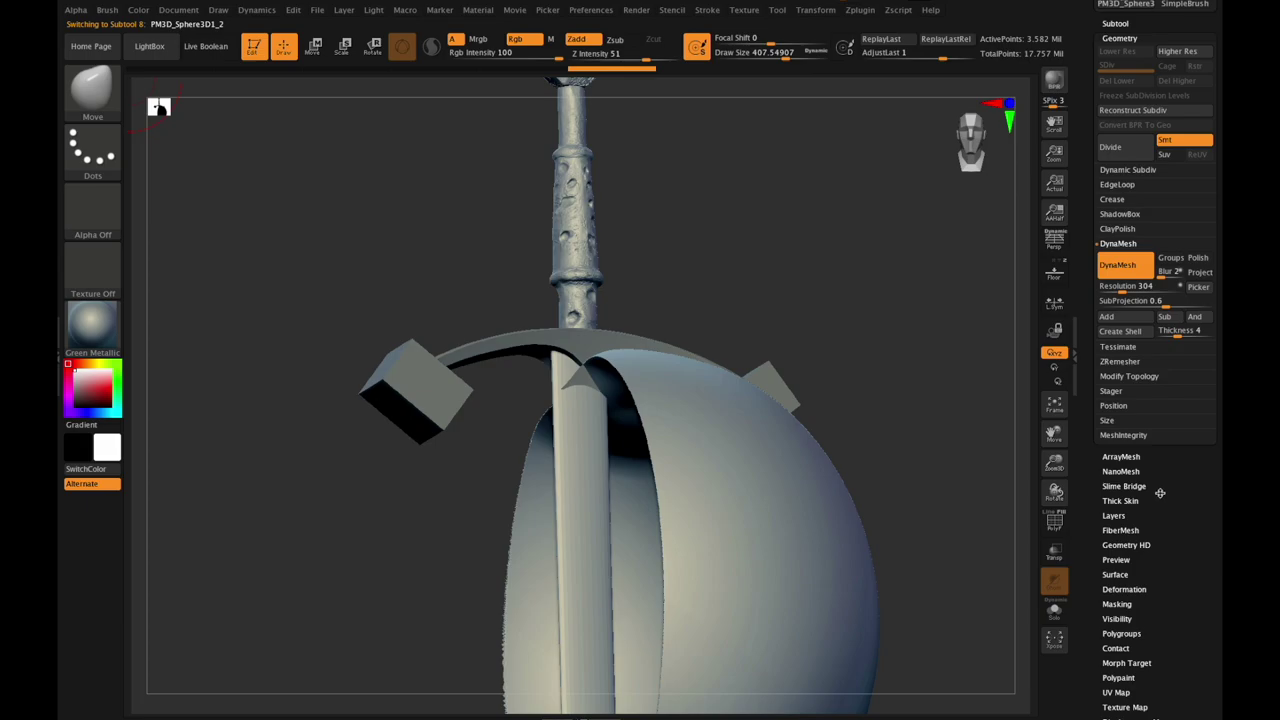
{"action": "left_click_drag", "start_coordinate": [1170, 537], "coordinate": [1156, 473]}
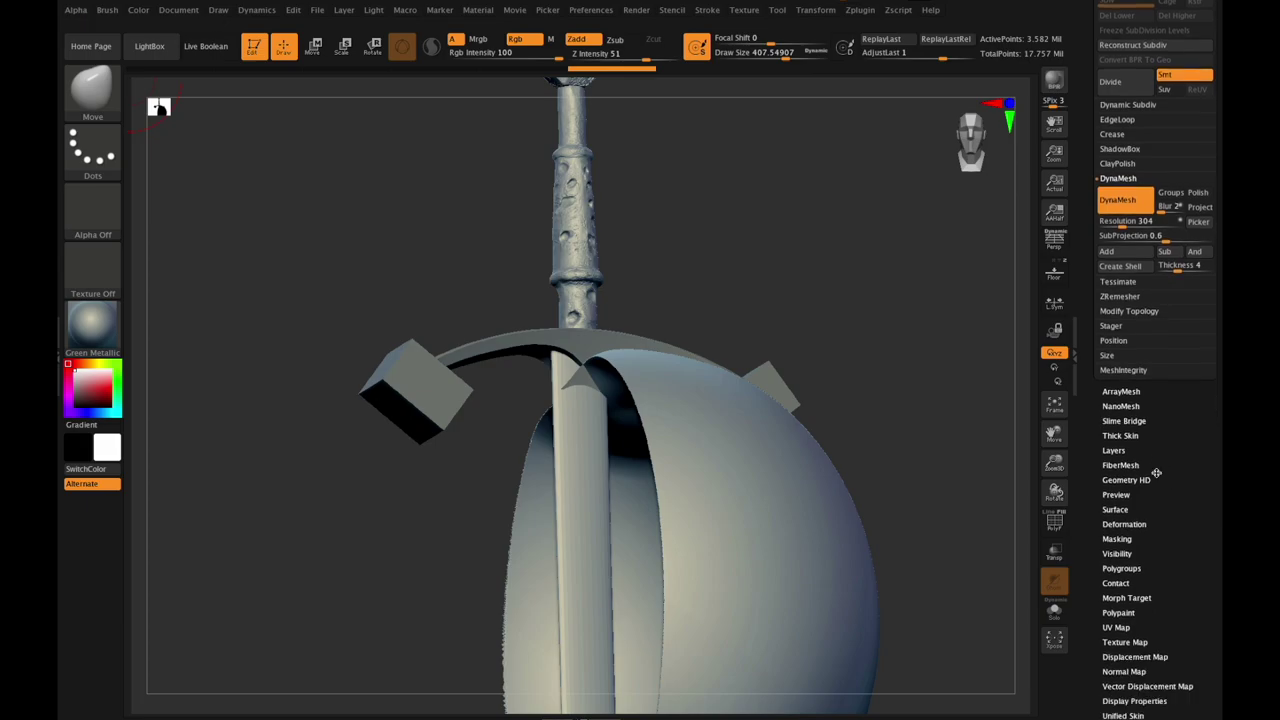
{"action": "left_click", "coordinate": [1121, 568]}
{"action": "left_click_drag", "start_coordinate": [1168, 105], "coordinate": [1171, 165]}
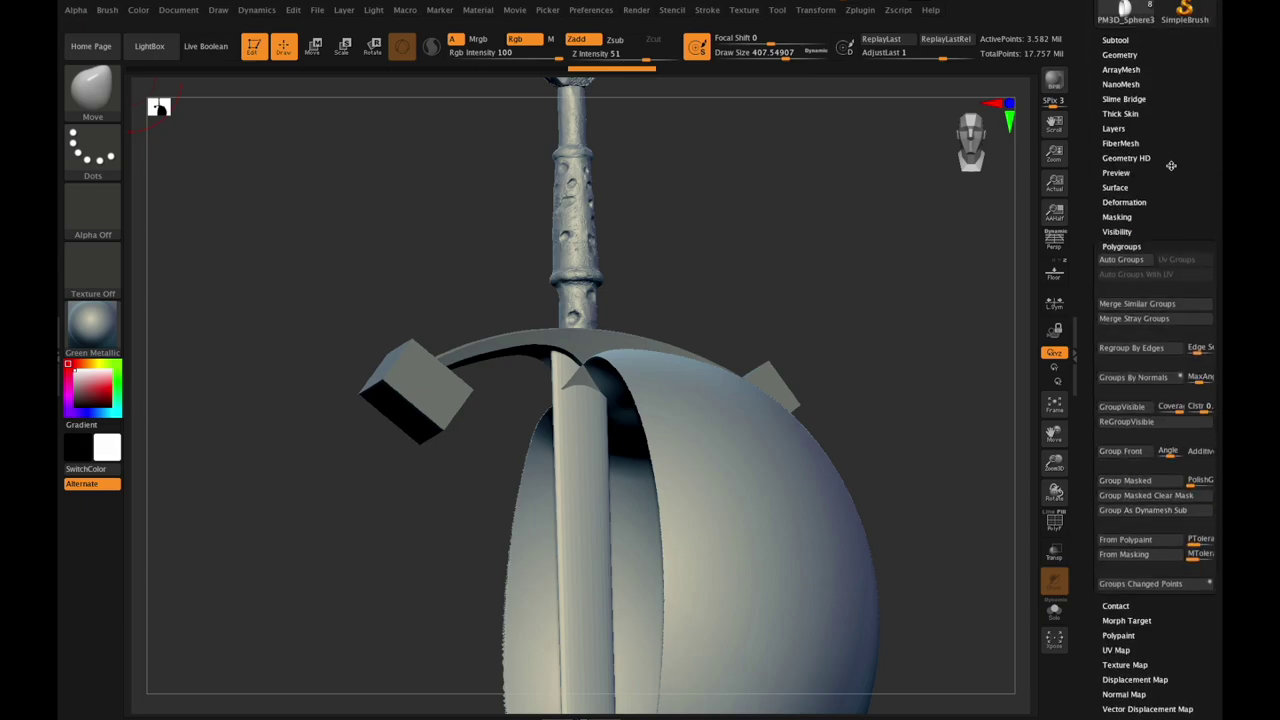
Step: Merge the mirrored sphere PM3D_Sphere3D1_2 into the crossguard and update DynaMesh to carve out its other side
{"action": "left_click", "coordinate": [1115, 40]}
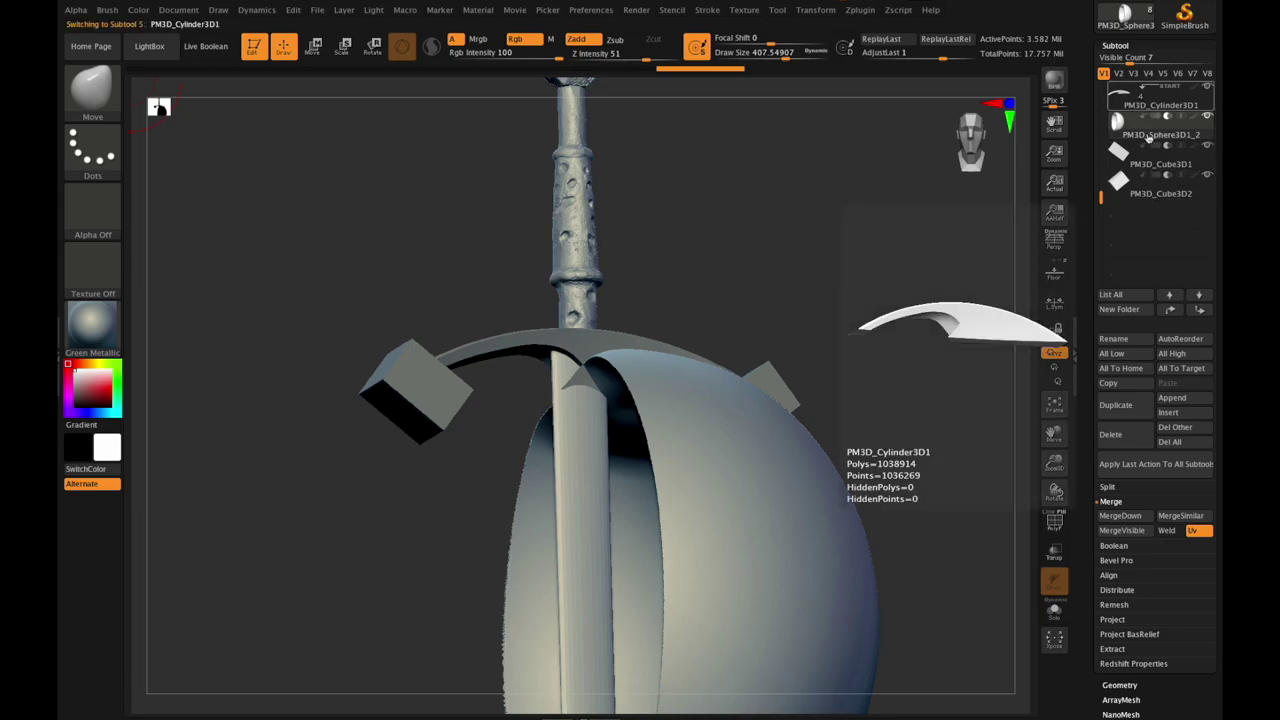
{"action": "left_click", "coordinate": [1120, 515]}
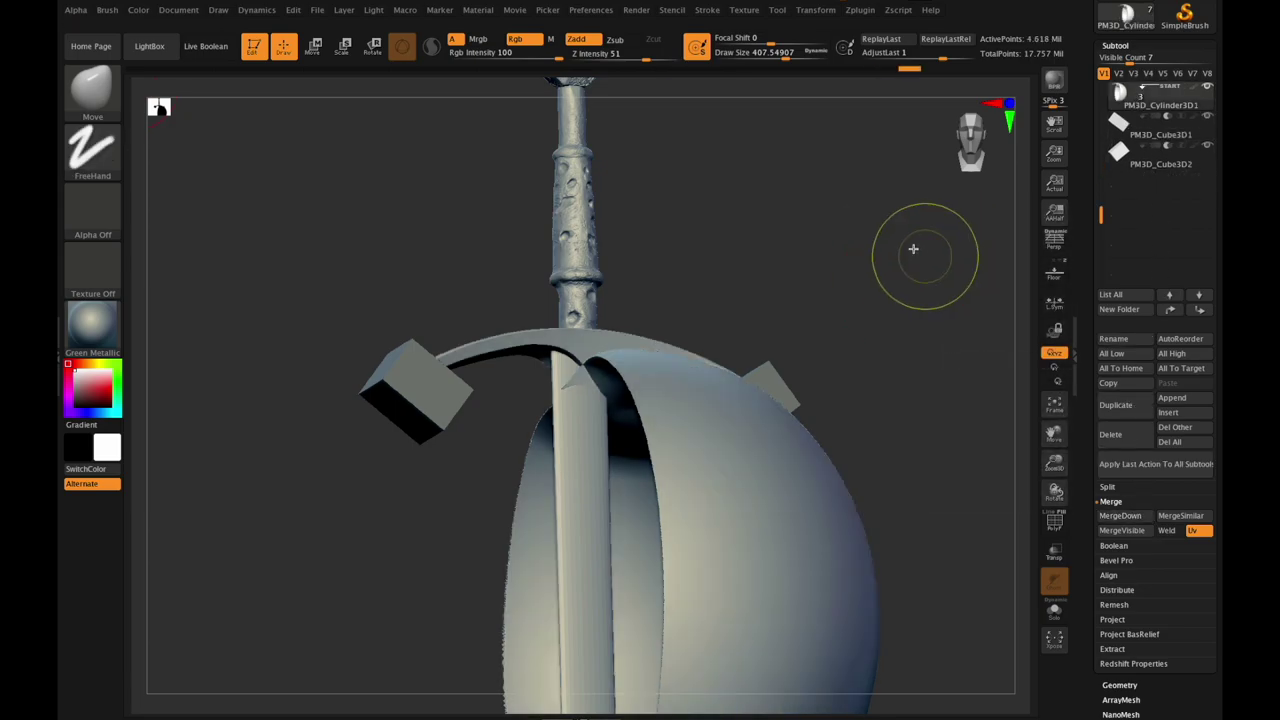
{"action": "key", "text": "ctrl"}
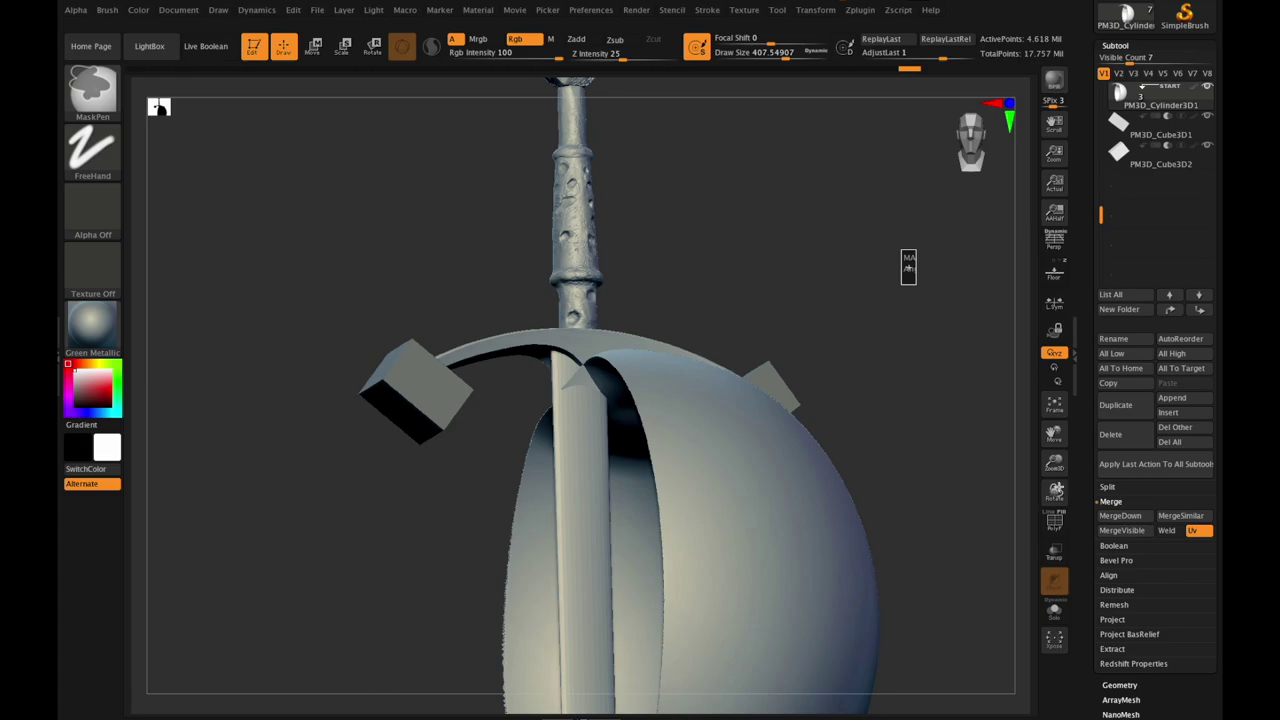
{"action": "key", "text": "ctrl+z"}
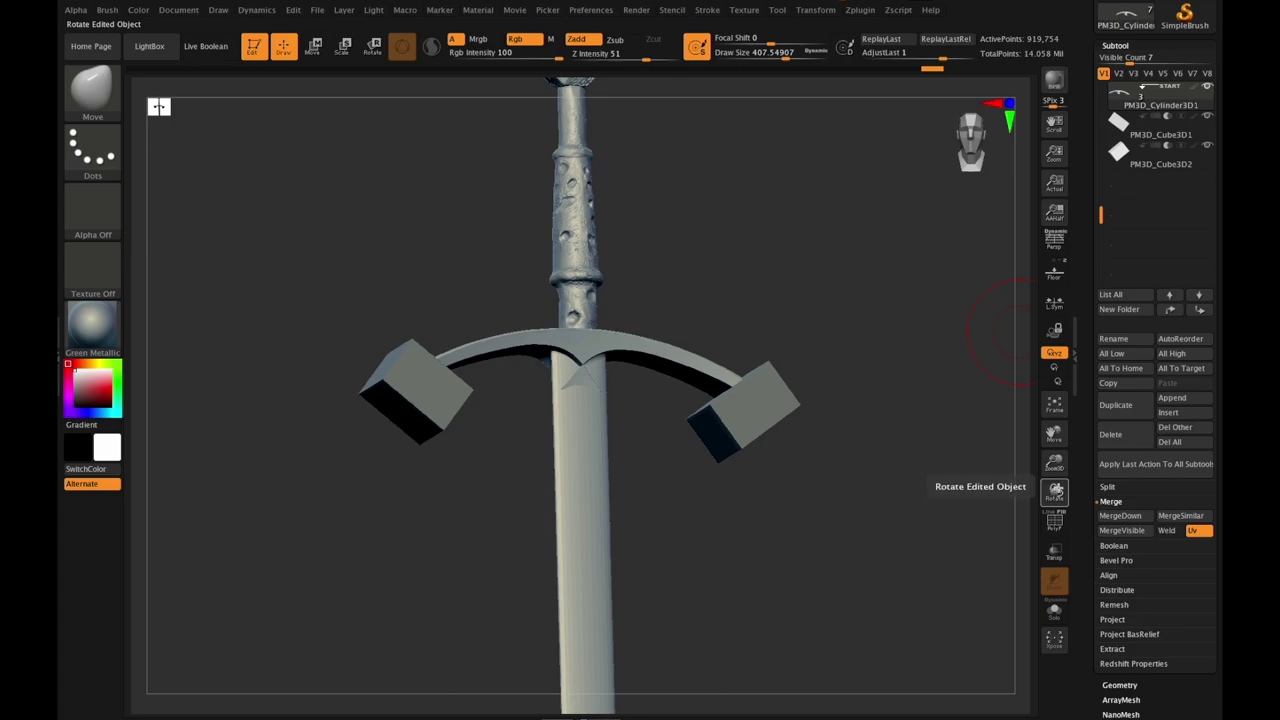
{"action": "left_click_drag", "start_coordinate": [1055, 492], "coordinate": [1050, 500]}
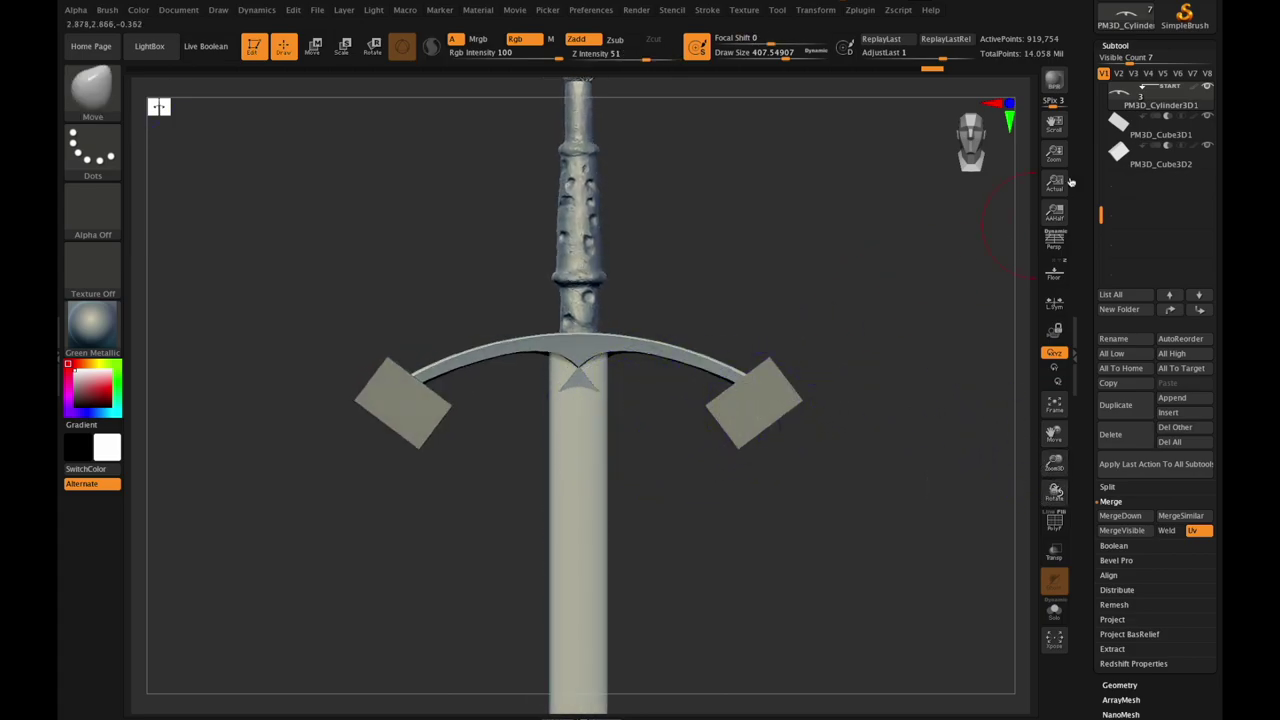
Step: Remesh the end-cutting cube PM3D_Cube3D1 with DynaMesh at resolution 128
{"action": "left_click", "coordinate": [719, 438], "text": "alt"}
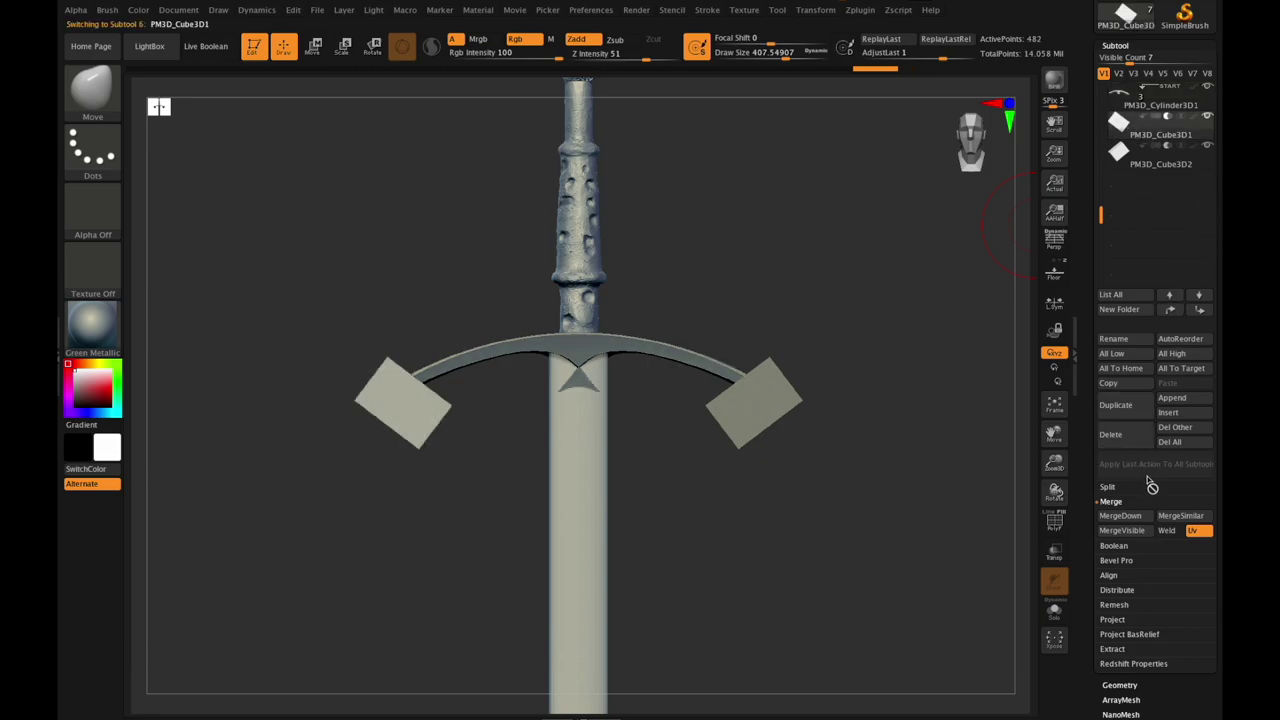
{"action": "left_click_drag", "start_coordinate": [1207, 570], "coordinate": [1207, 505]}
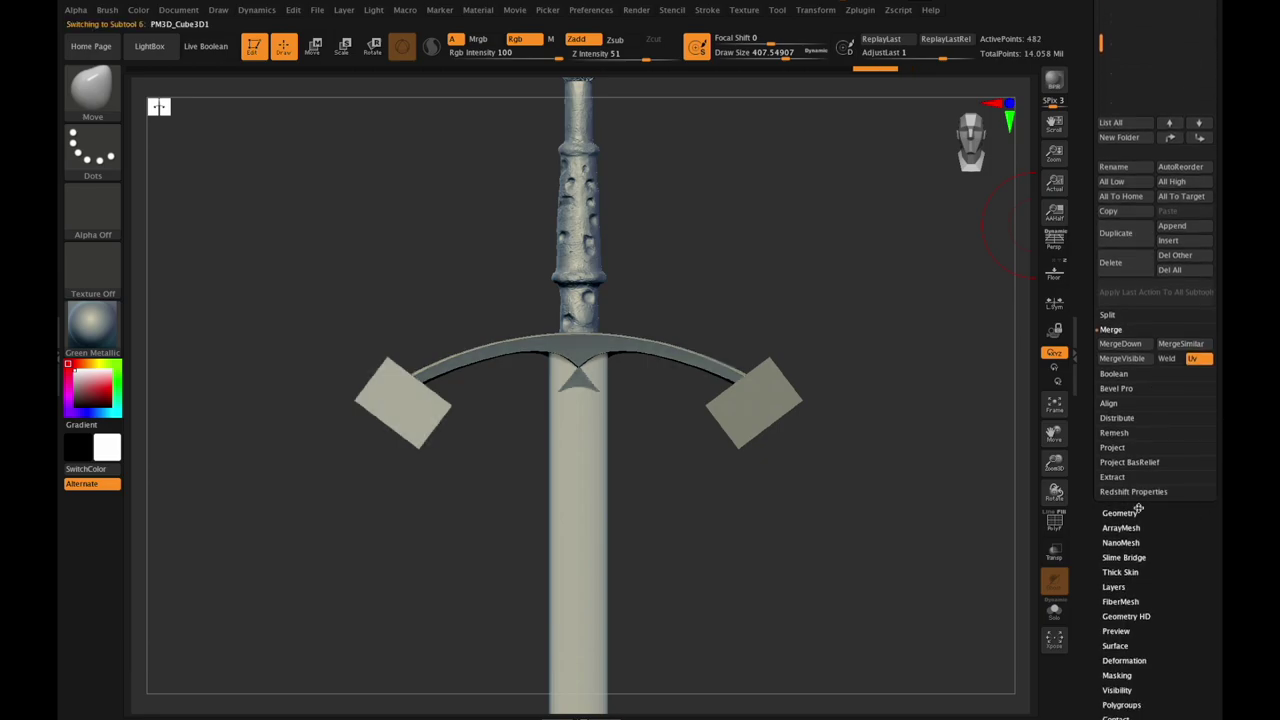
{"action": "left_click", "coordinate": [1127, 511]}
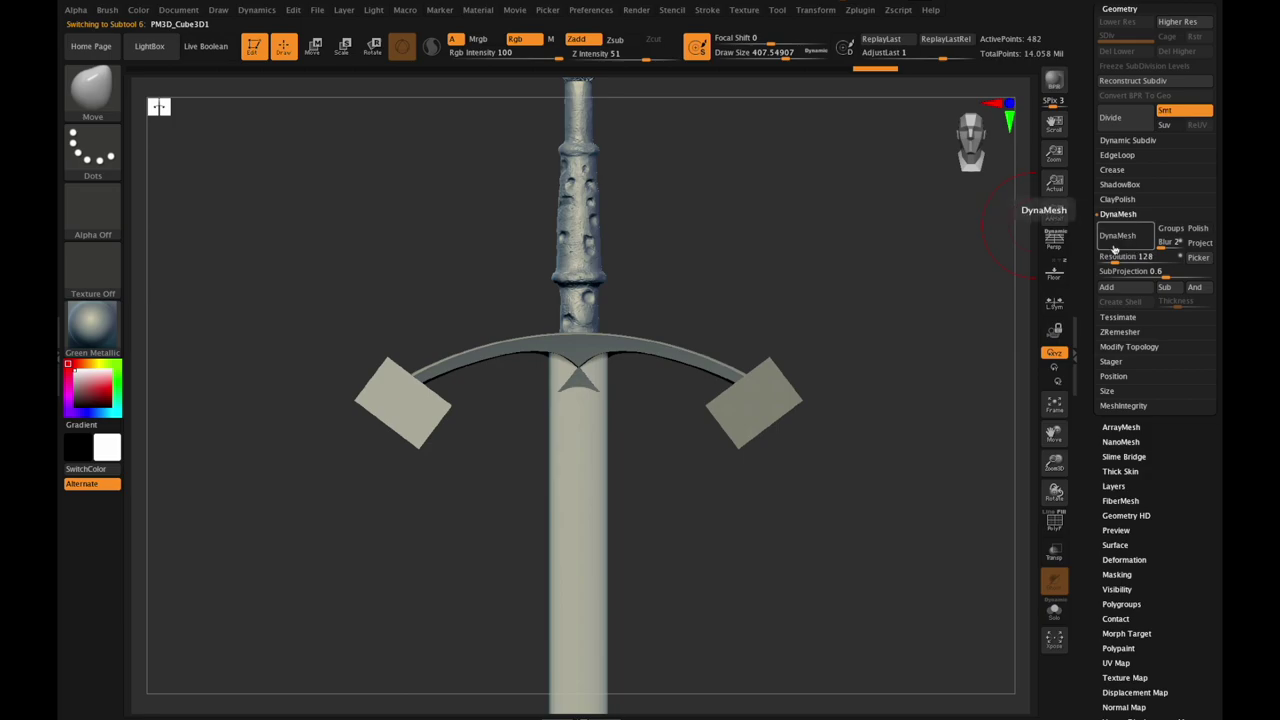
{"action": "left_click", "coordinate": [1117, 236]}
Step: Group the cube PM3D_Cube3D1 as a DynaMesh subtractive
{"action": "left_click_drag", "start_coordinate": [1156, 457], "coordinate": [1157, 529]}
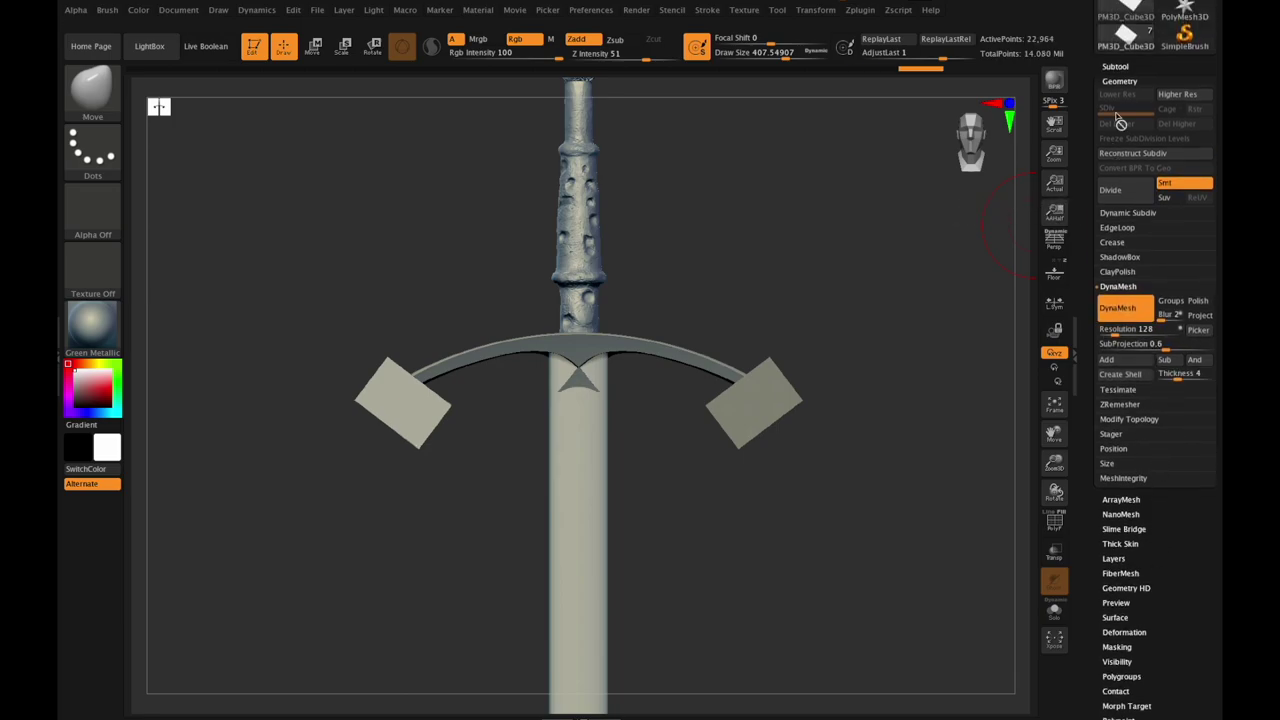
{"action": "left_click", "coordinate": [1119, 66]}
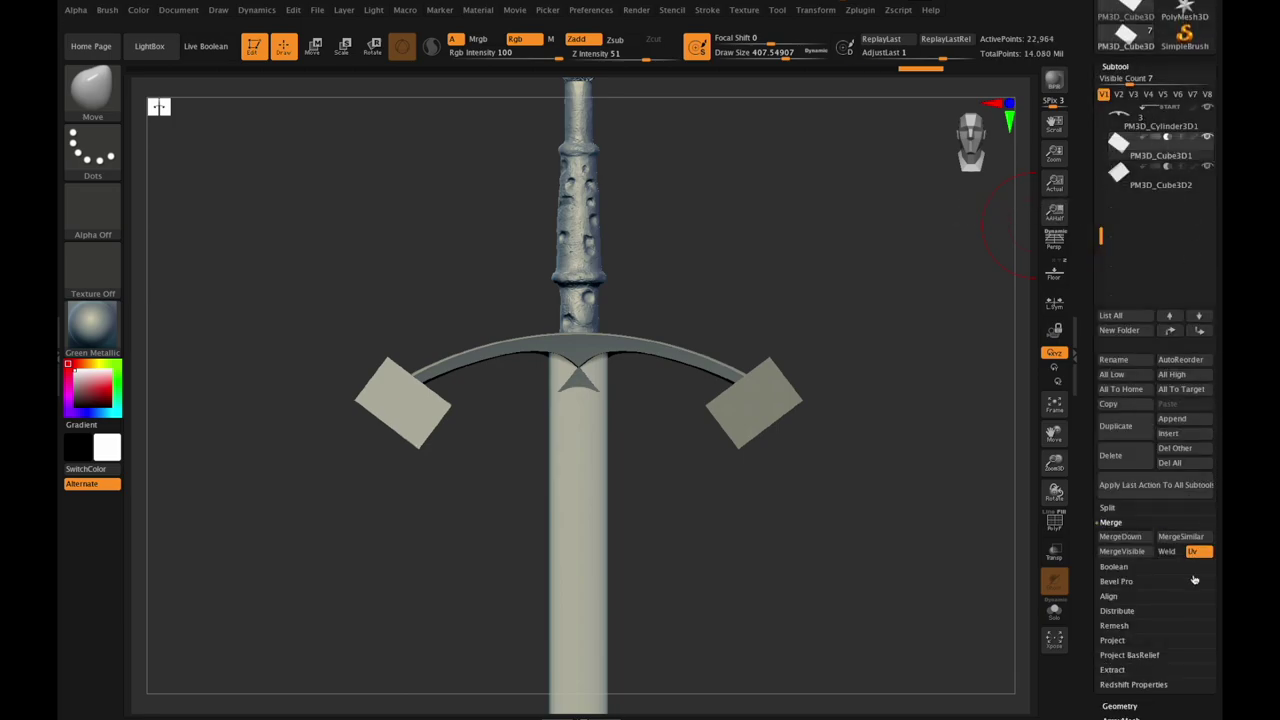
{"action": "scroll", "coordinate": [1157, 630], "scroll_direction": "down", "scroll_amount": 5}
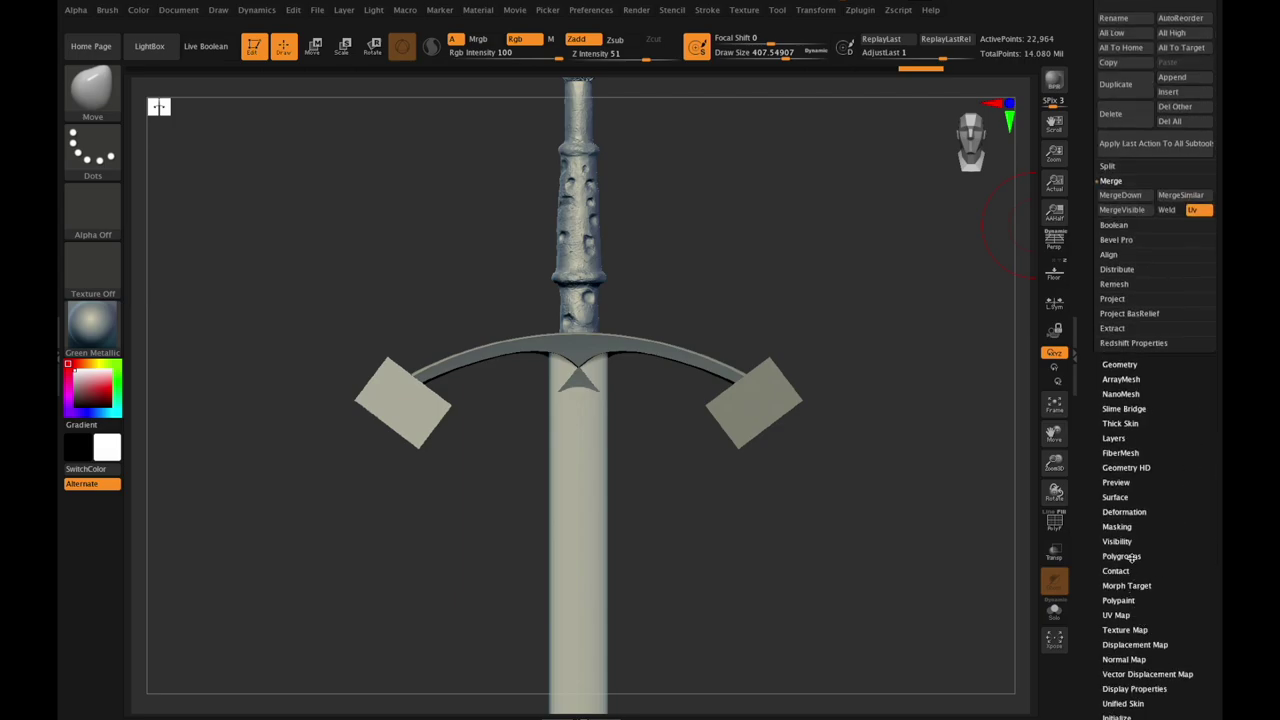
{"action": "left_click", "coordinate": [1121, 556]}
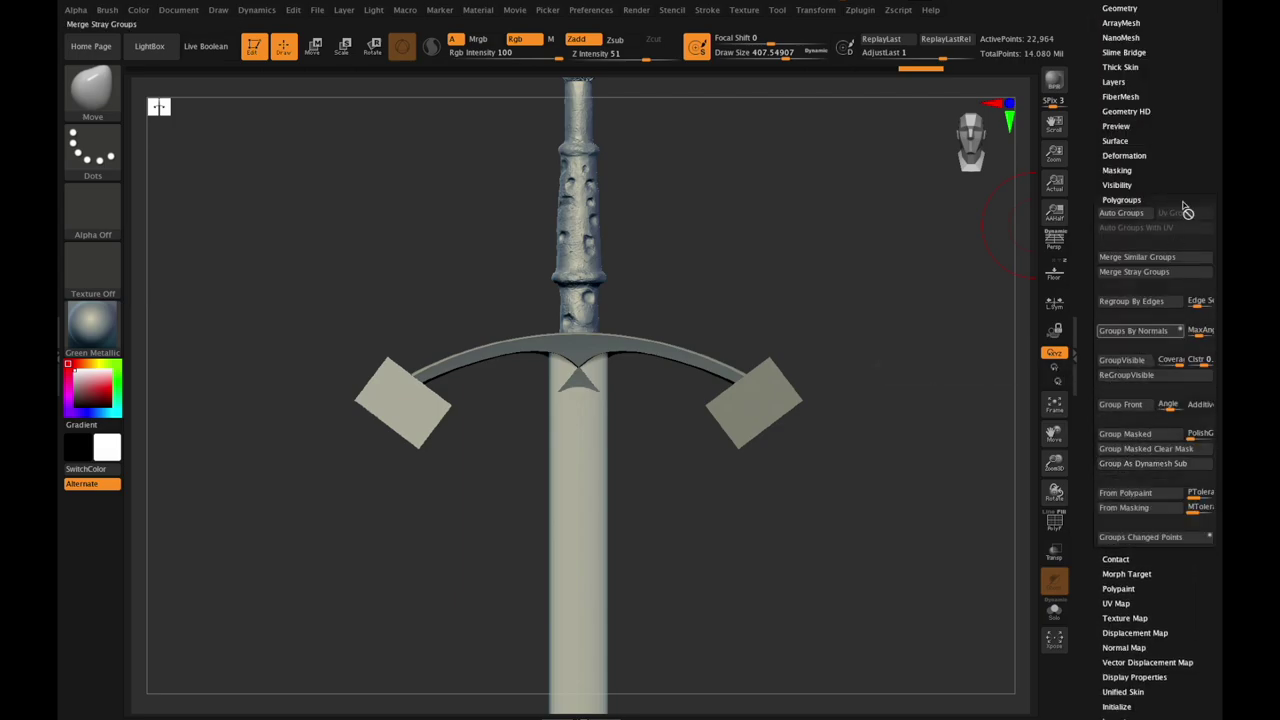
{"action": "left_click_drag", "start_coordinate": [1137, 42], "coordinate": [1136, 80]}
Step: Merge the crossguard PM3D_Cylinder3D1 with PM3D_Cube3D1 below it and update DynaMesh to trim that end
{"action": "left_click", "coordinate": [1120, 34]}
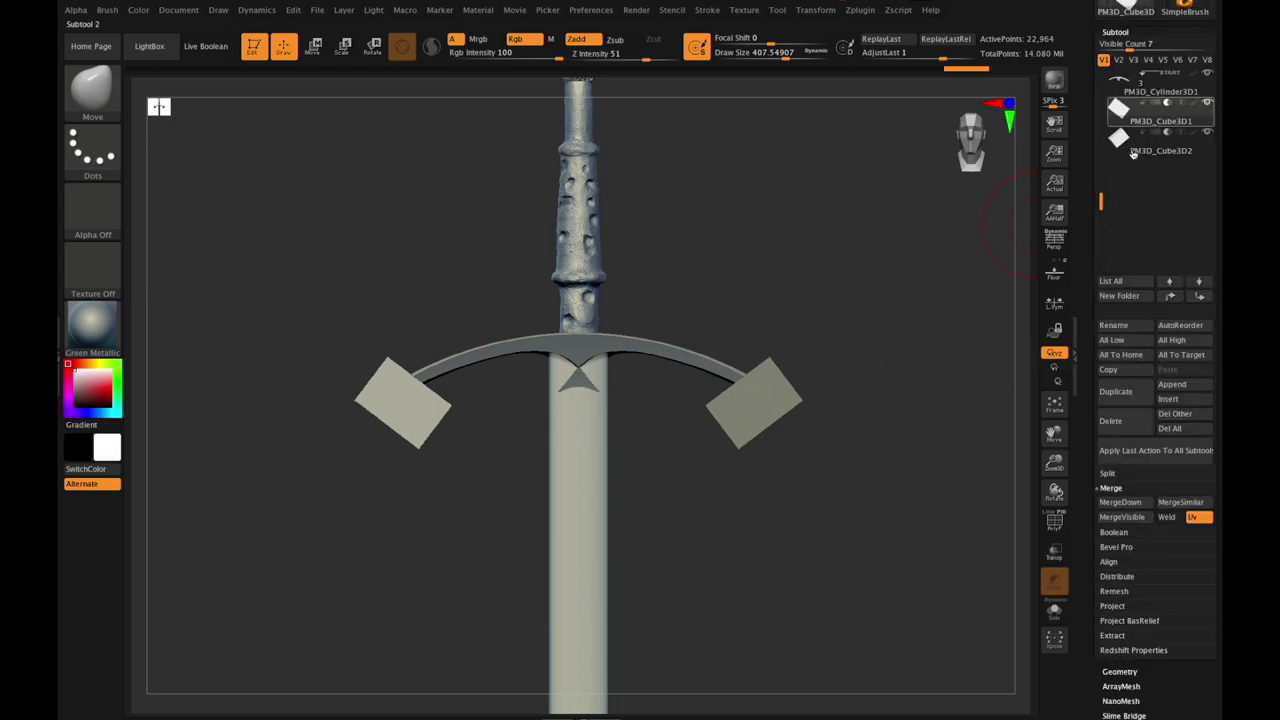
{"action": "left_click", "coordinate": [1135, 88]}
{"action": "left_click", "coordinate": [1112, 503]}
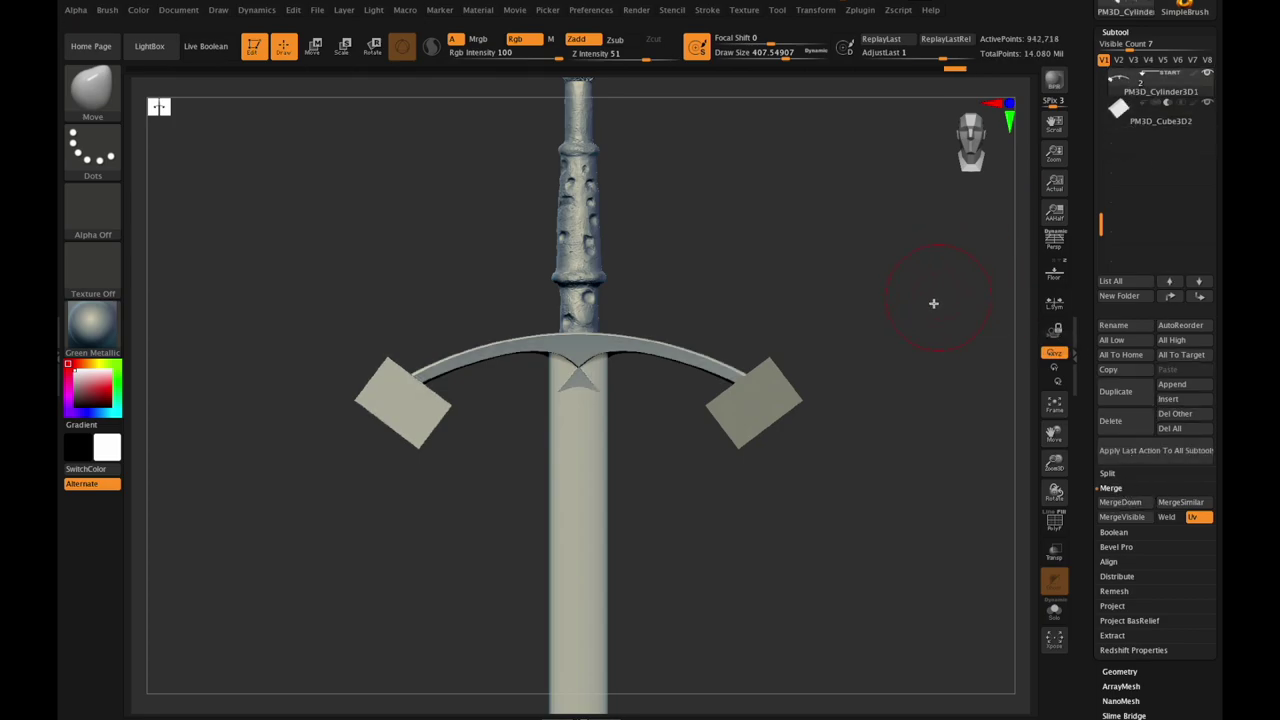
{"action": "key", "text": "ctrl"}
{"action": "left_click", "coordinate": [990, 362], "text": "ctrl+shift"}
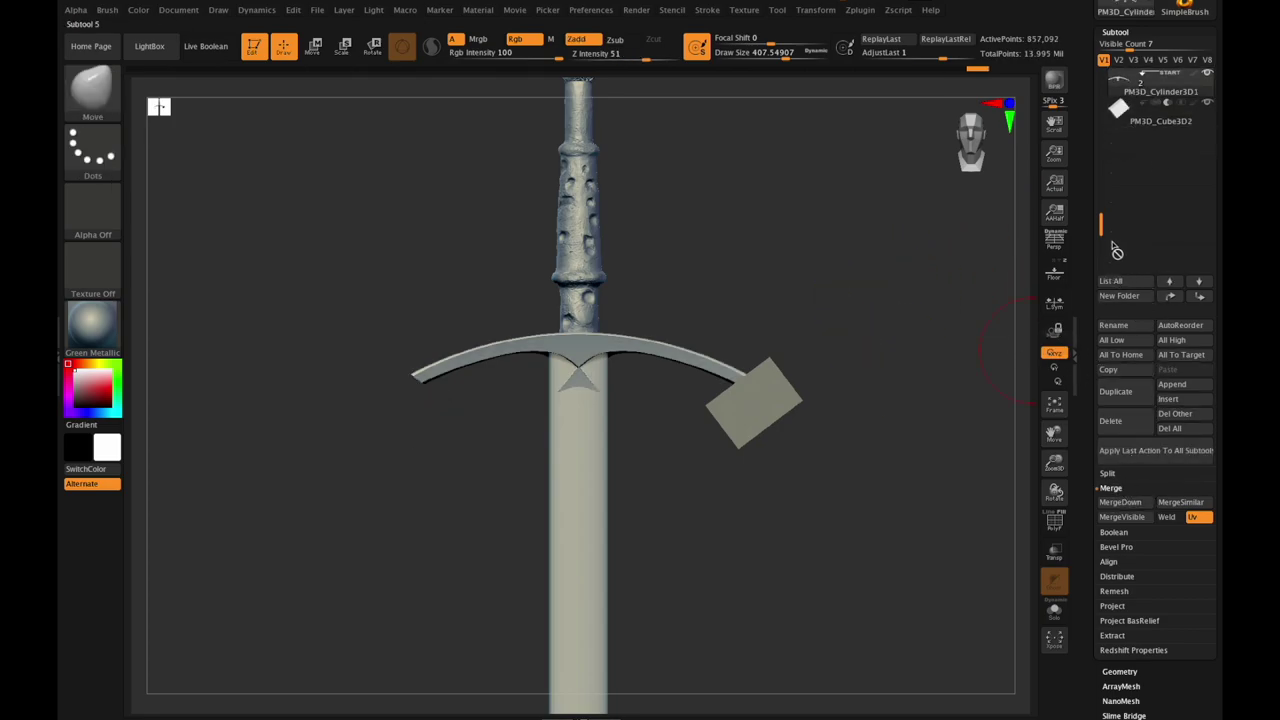
Step: Remesh the remaining cube cutter PM3D_Cube3D2 with DynaMesh at resolution 128
{"action": "left_click", "coordinate": [1146, 121]}
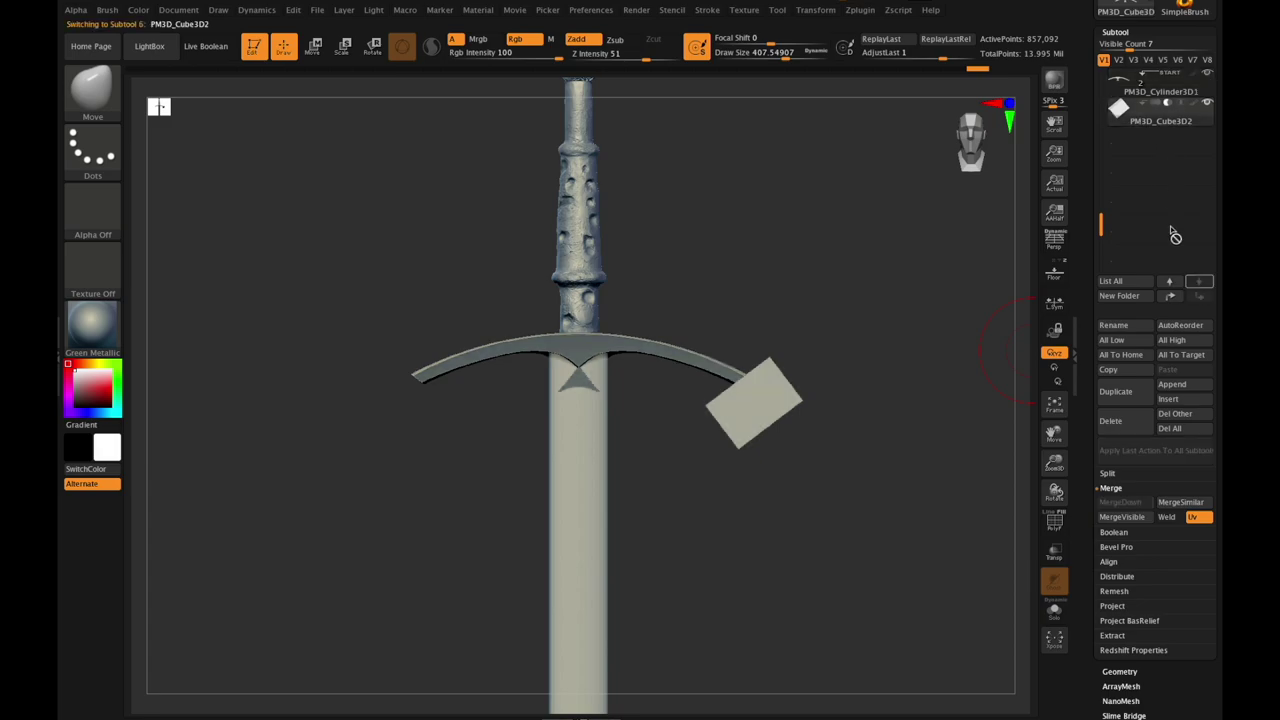
{"action": "left_click", "coordinate": [1137, 671]}
{"action": "left_click", "coordinate": [1122, 386]}
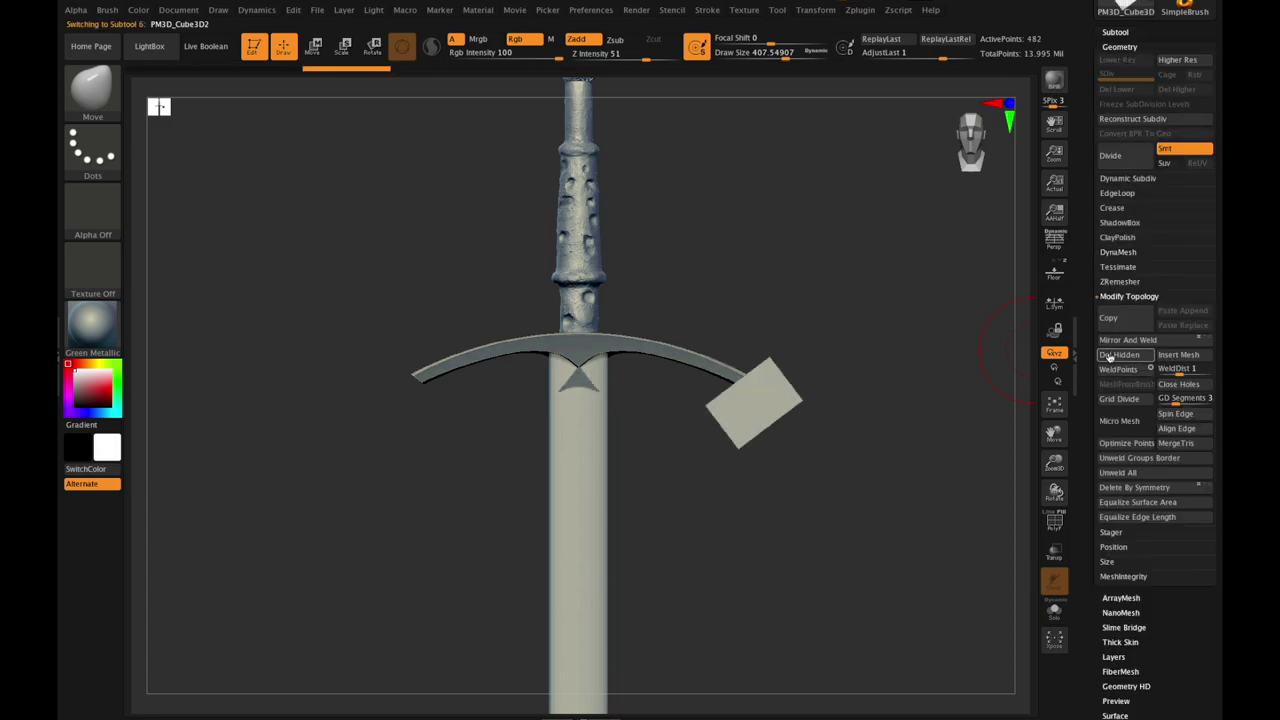
{"action": "left_click", "coordinate": [1112, 355]}
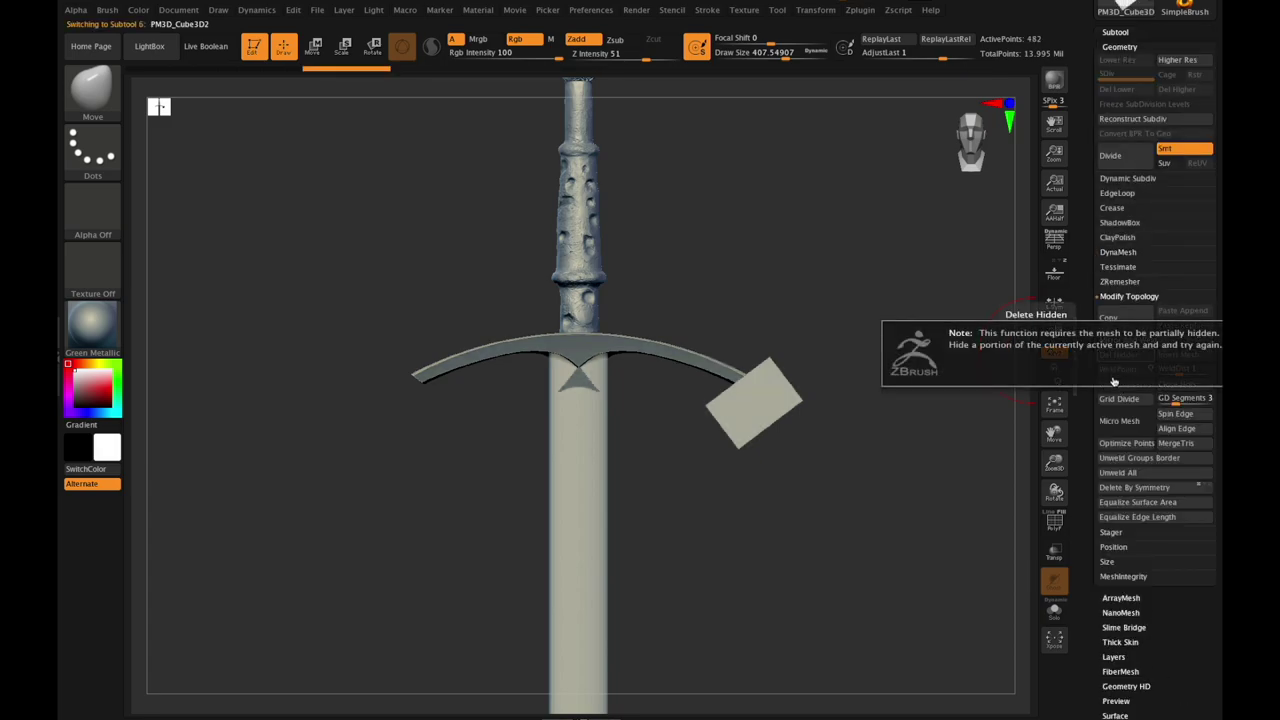
{"action": "left_click", "coordinate": [1117, 252]}
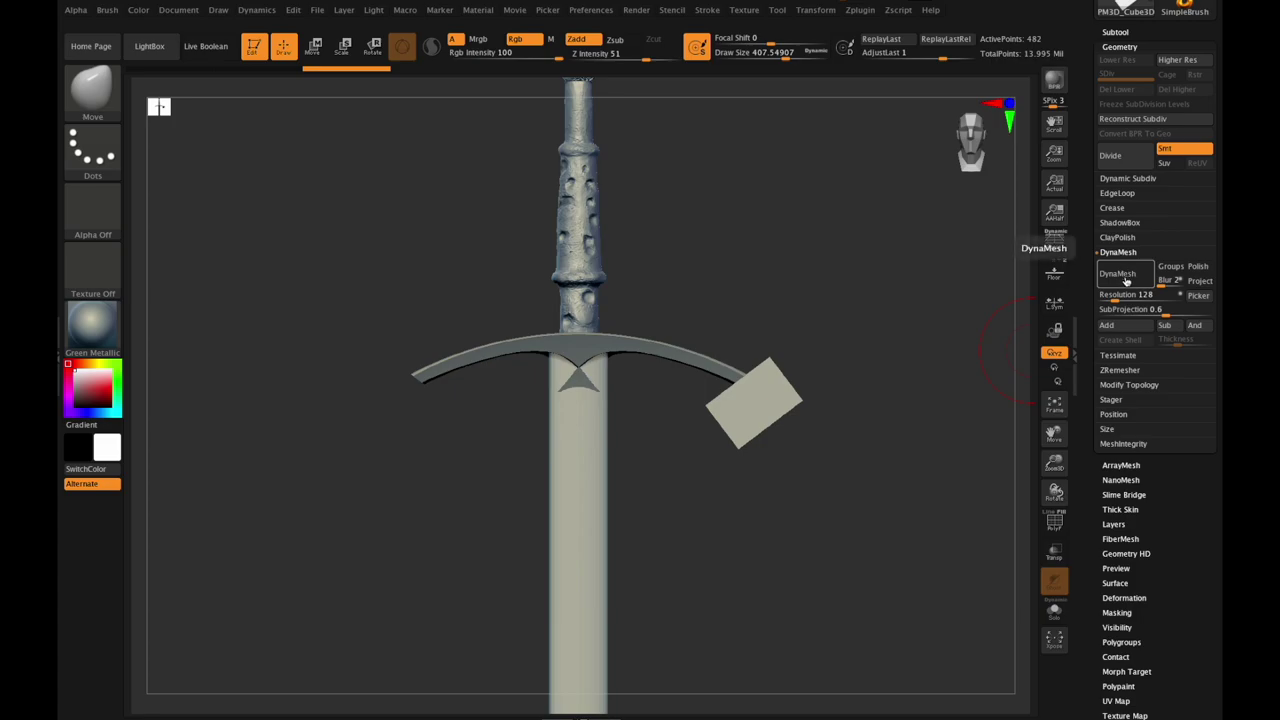
{"action": "left_click", "coordinate": [1126, 283]}
Step: Group the cube PM3D_Cube3D2 as a DynaMesh subtractive
{"action": "left_click", "coordinate": [1115, 31]}
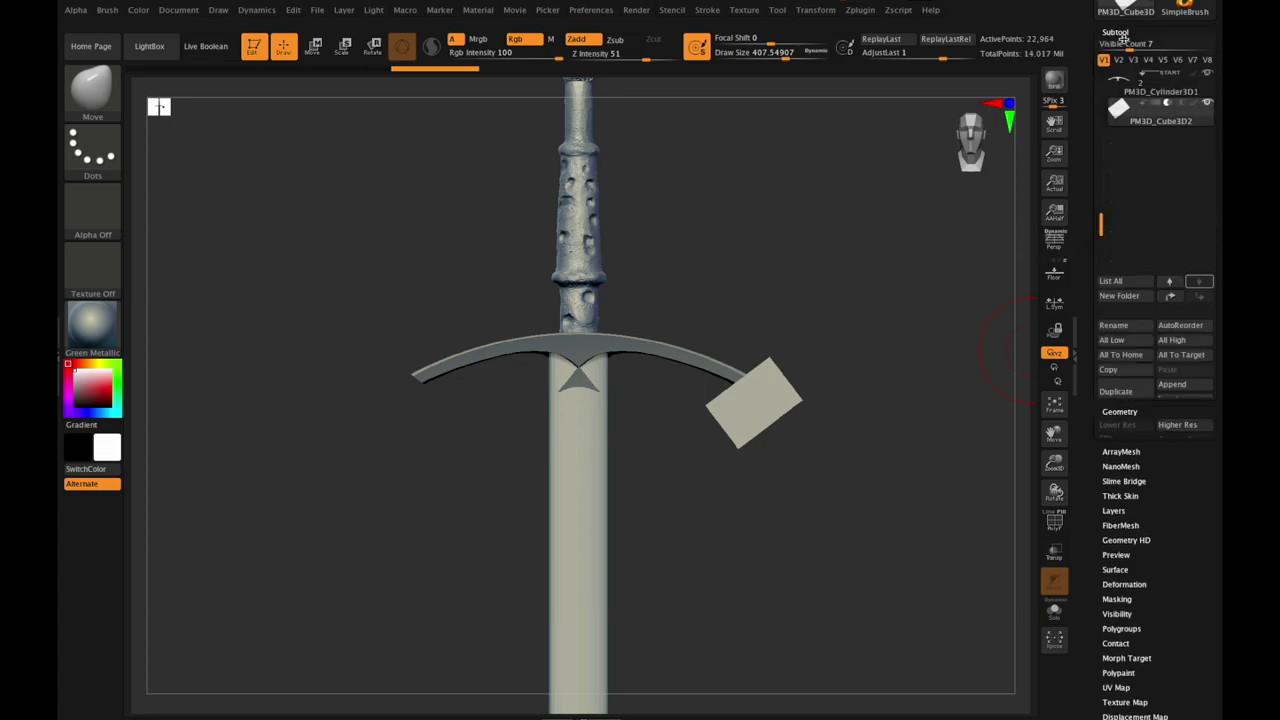
{"action": "scroll", "coordinate": [1145, 540], "scroll_direction": "down", "scroll_amount": 5}
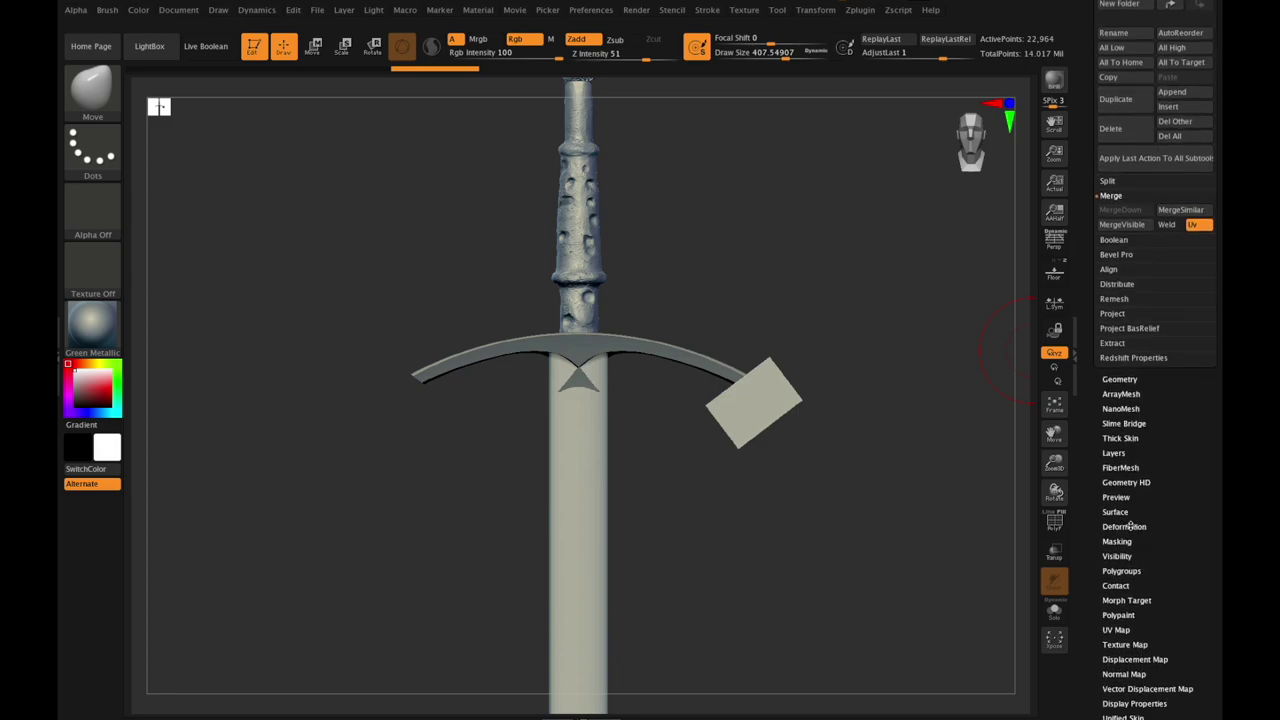
{"action": "left_click", "coordinate": [1128, 526]}
{"action": "left_click", "coordinate": [1130, 155]}
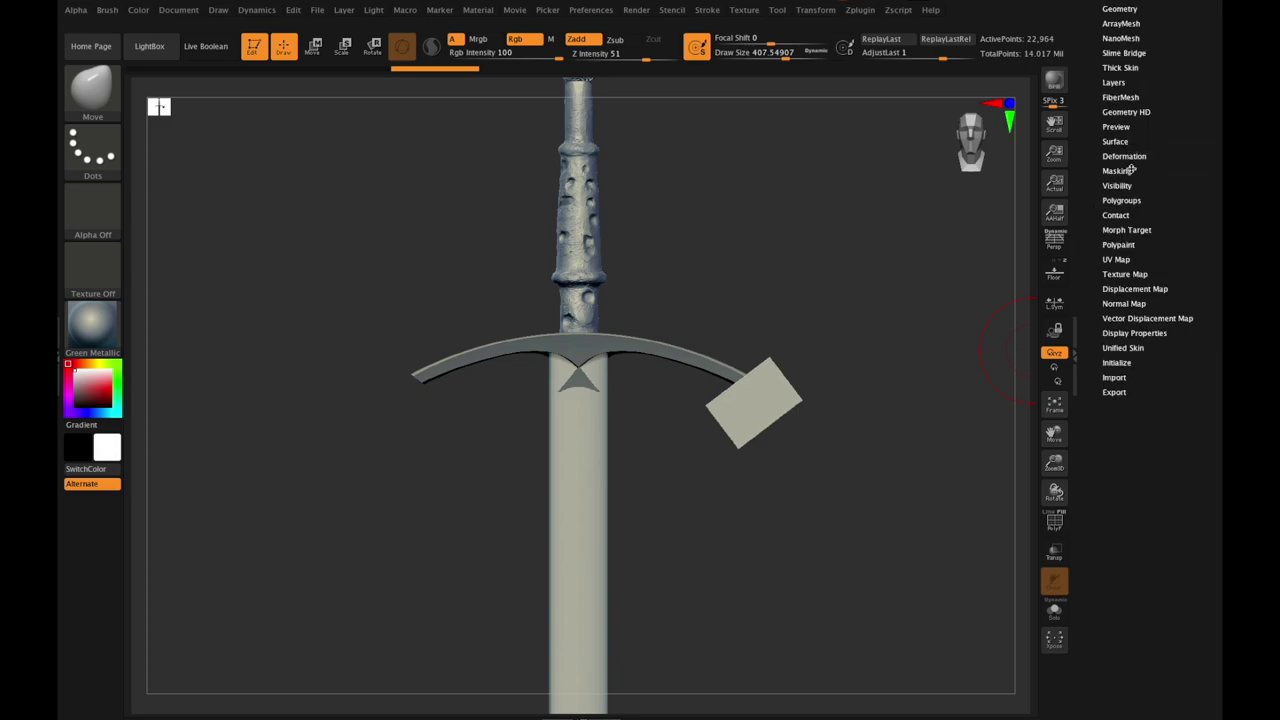
{"action": "left_click", "coordinate": [1121, 200]}
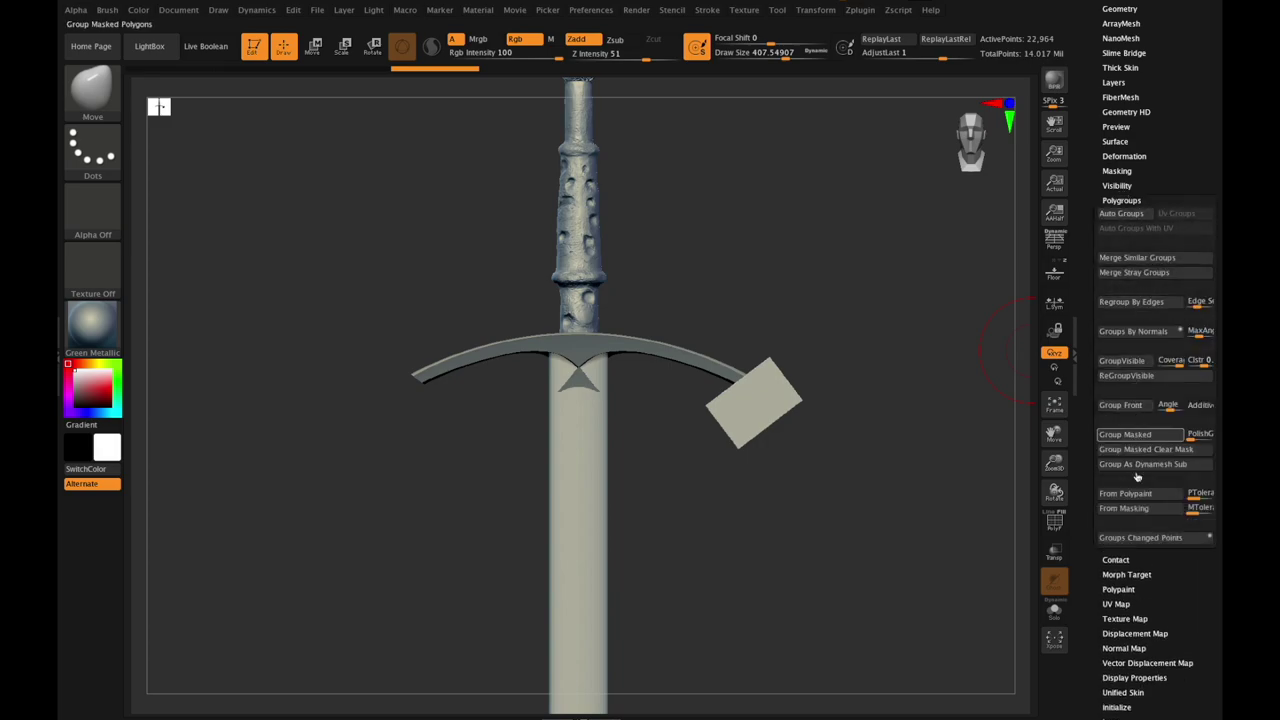
{"action": "left_click_drag", "start_coordinate": [1174, 177], "coordinate": [1174, 308]}
Step: Merge the crossguard with PM3D_Cube3D2 and update DynaMesh to trim its second end
{"action": "left_click", "coordinate": [1125, 128]}
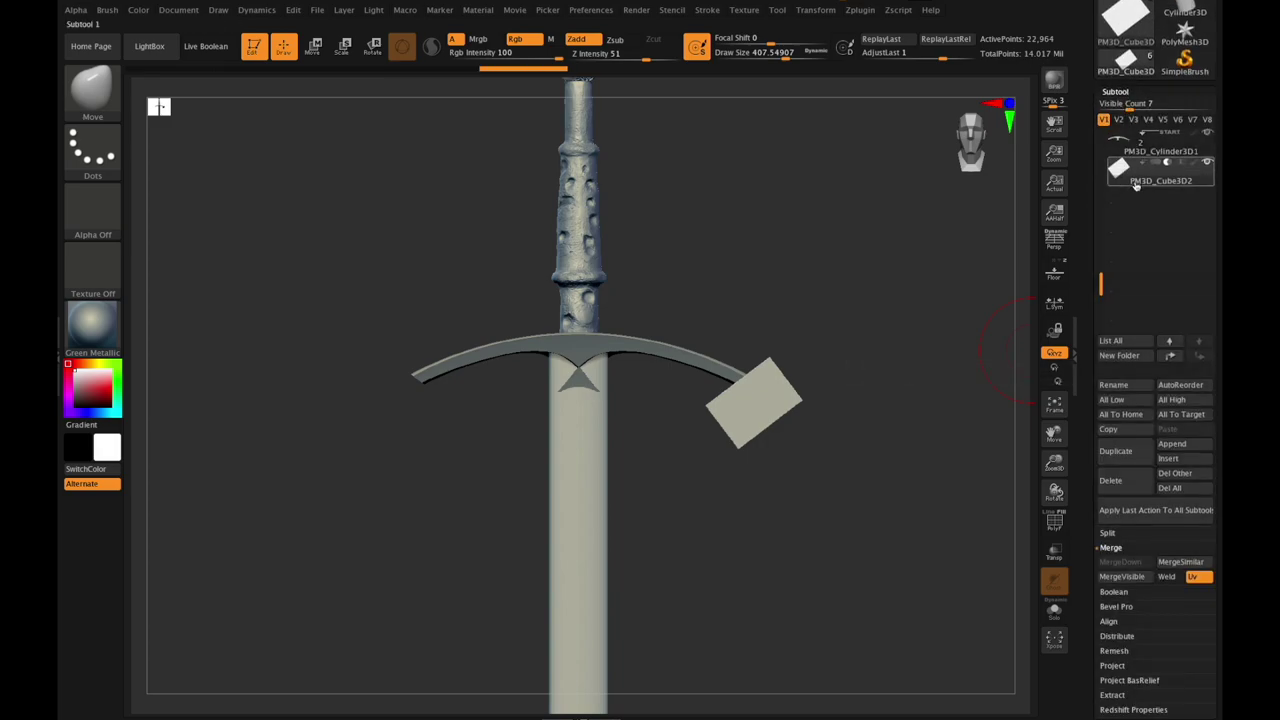
{"action": "left_click", "coordinate": [1143, 149]}
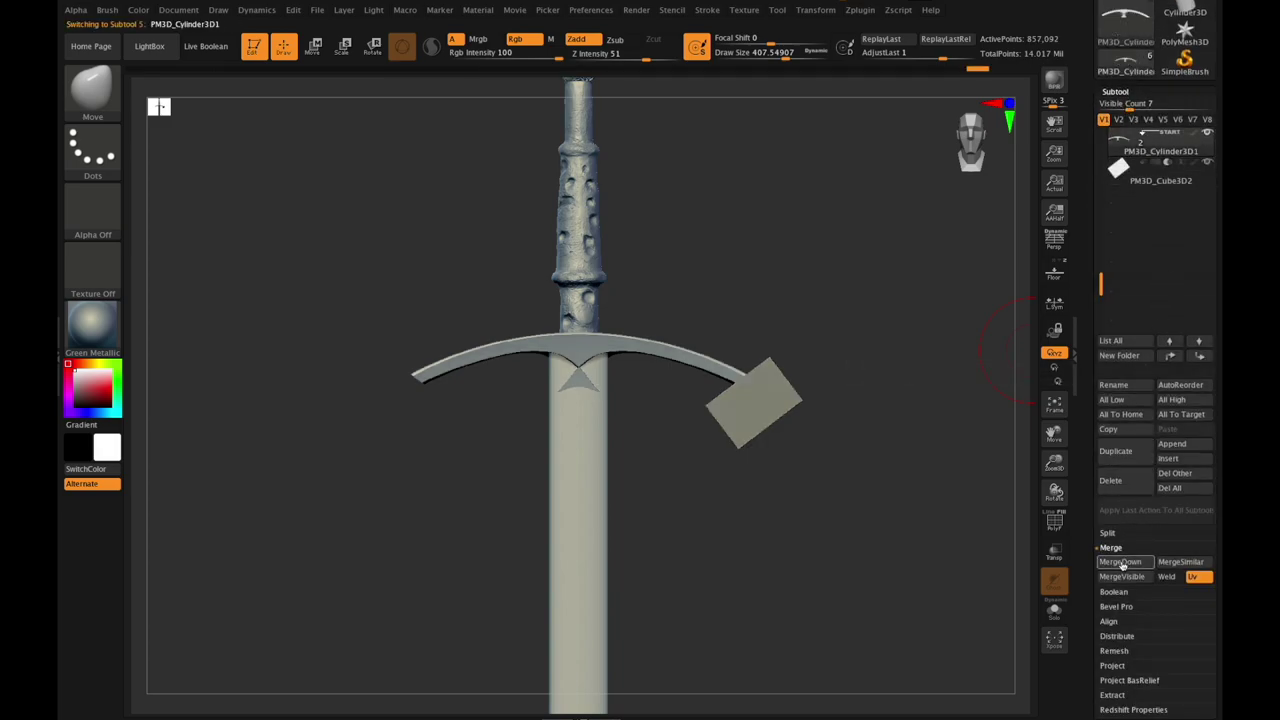
{"action": "left_click", "coordinate": [1120, 562]}
{"action": "key", "text": "ctrl+z"}
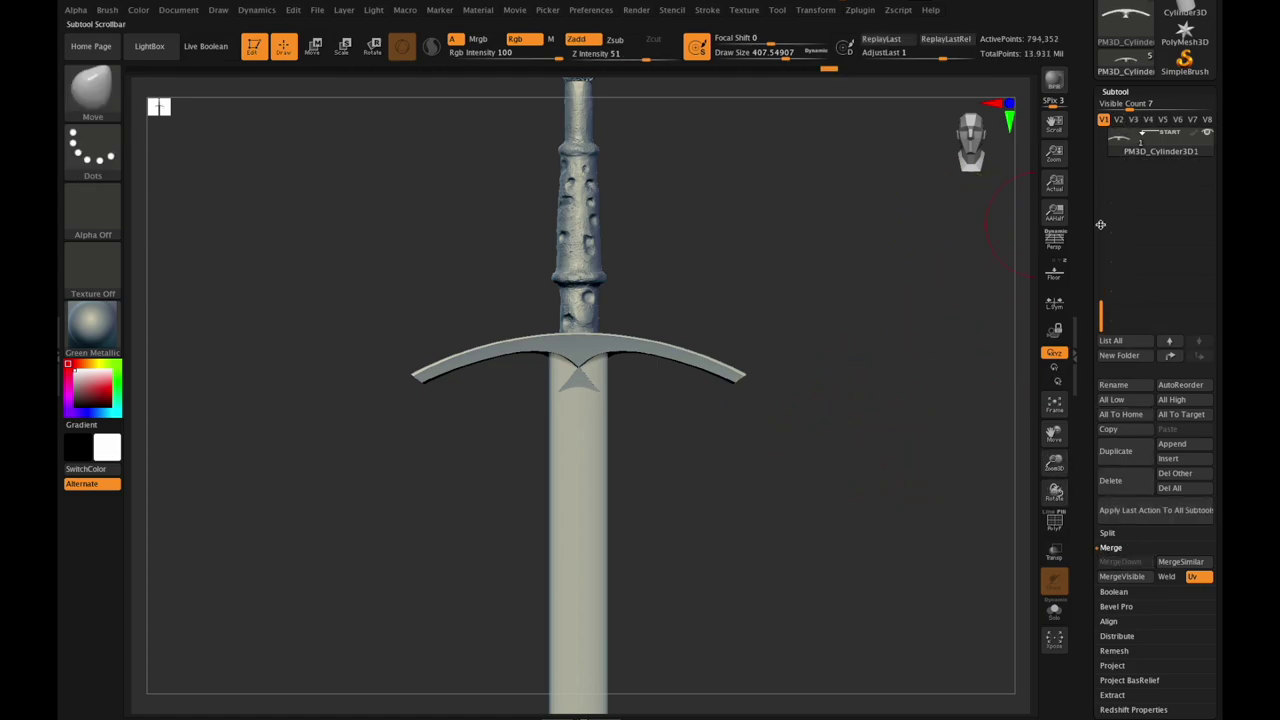
Step: Hide the Blade subtool so that the leftover piece beneath the crossguard can be isolated
{"action": "scroll", "coordinate": [1127, 204], "scroll_direction": "up", "scroll_amount": 1}
{"action": "left_click", "coordinate": [1145, 164]}
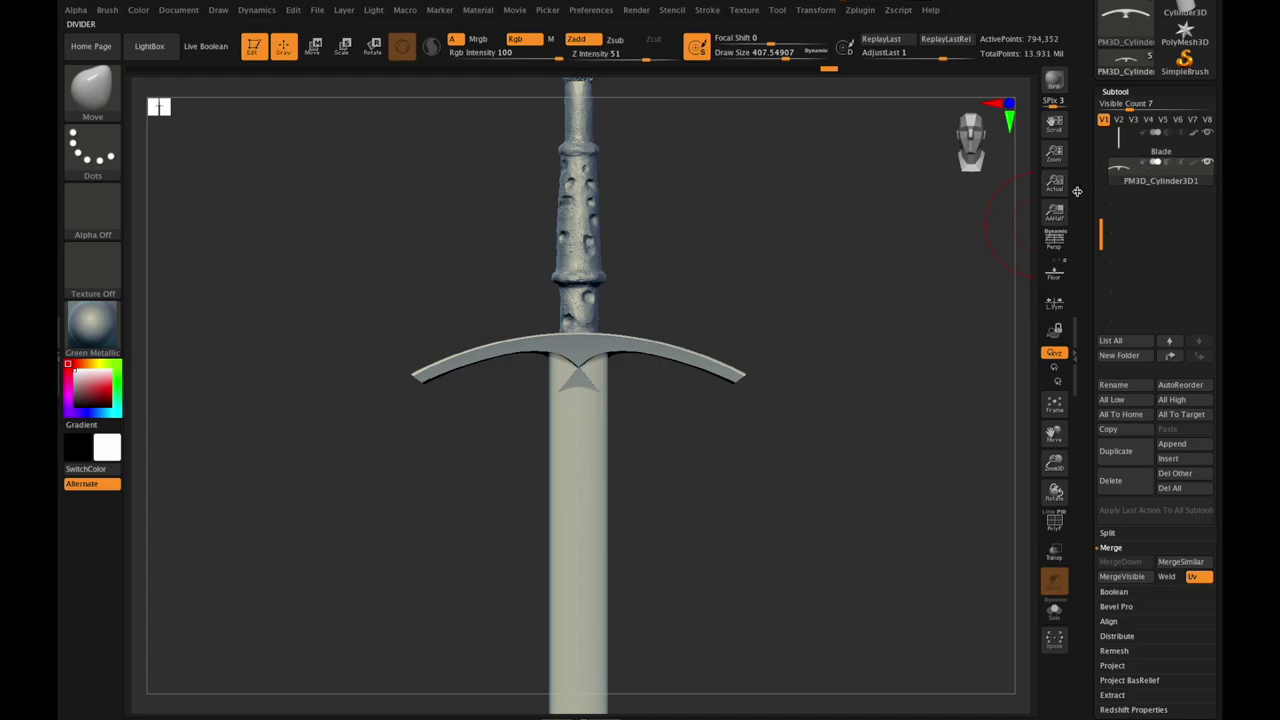
{"action": "left_click", "coordinate": [1203, 133]}
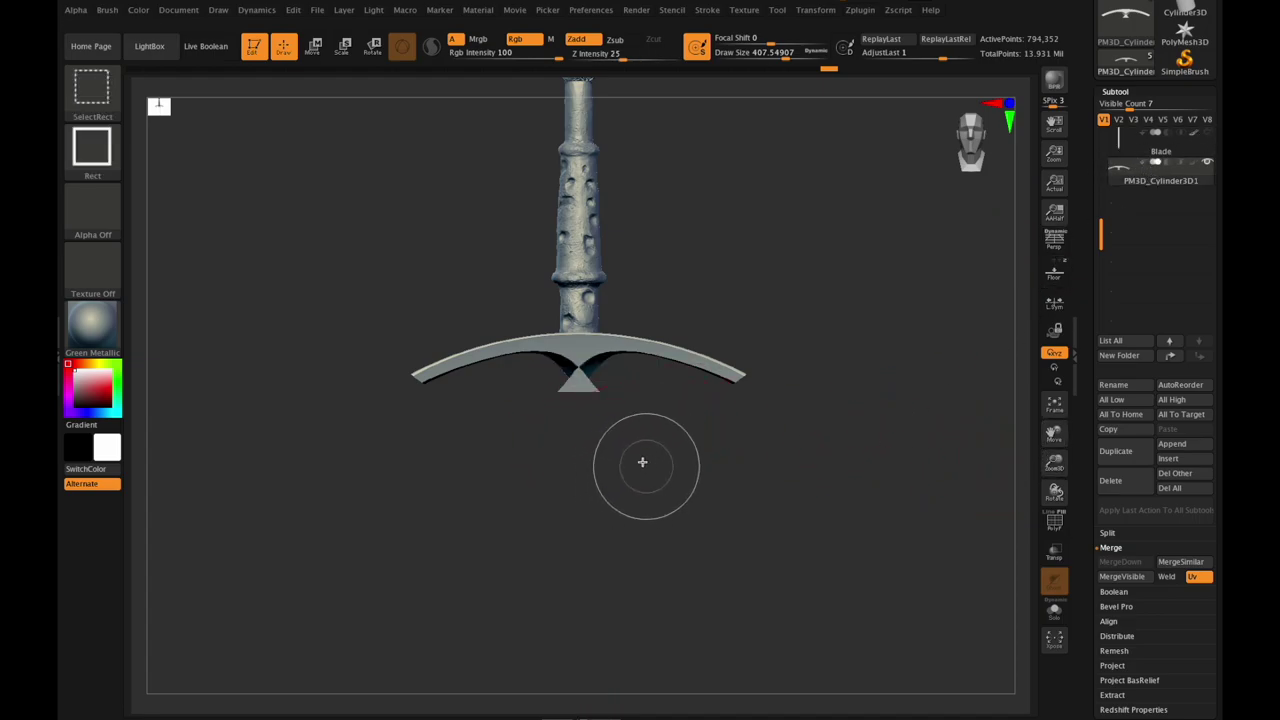
Step: Hide the leftover triangular piece beneath the crossguard's centre and delete the hidden geometry
{"action": "mouse_move", "coordinate": [647, 463]}
{"action": "left_mouse_down", "text": "ctrl+shift"}
{"action": "mouse_move", "coordinate": [514, 377]}
{"action": "mouse_move", "coordinate": [518, 366]}
{"action": "left_mouse_up", "text": "ctrl+shift"}
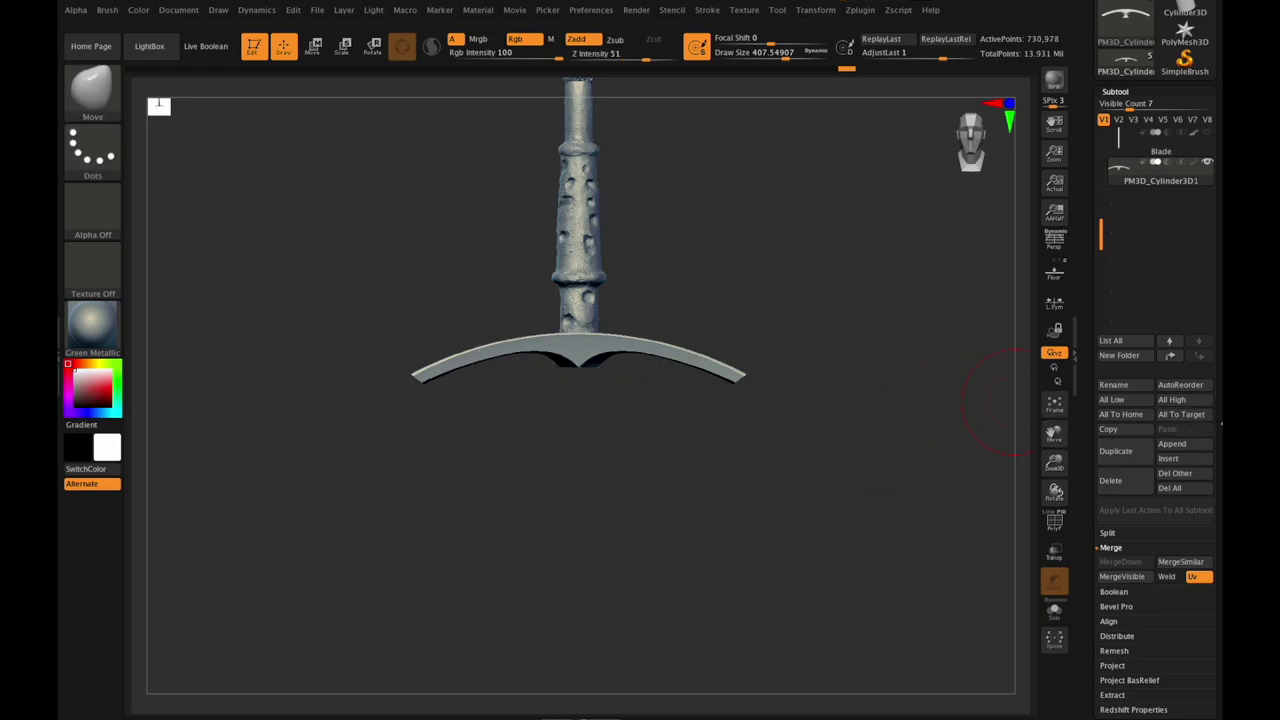
{"action": "scroll", "coordinate": [1147, 524], "scroll_direction": "down", "scroll_amount": 3}
{"action": "left_click", "coordinate": [1120, 670]}
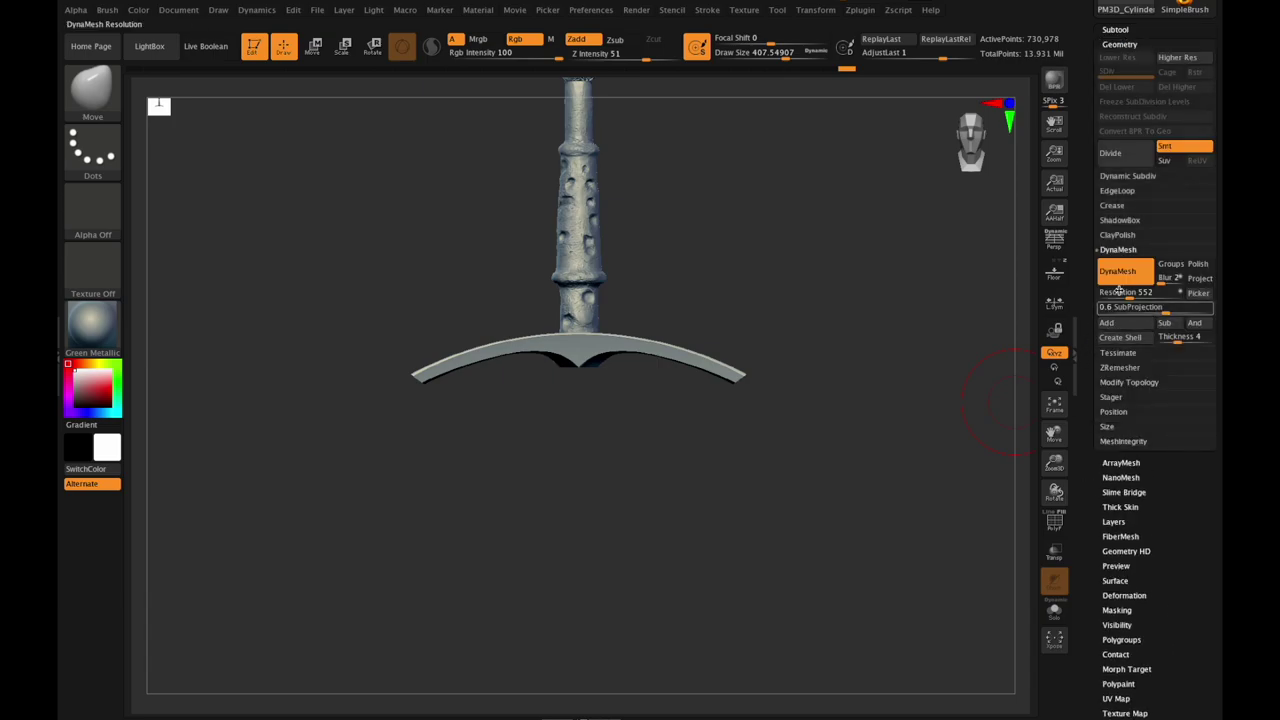
{"action": "left_click", "coordinate": [1130, 383]}
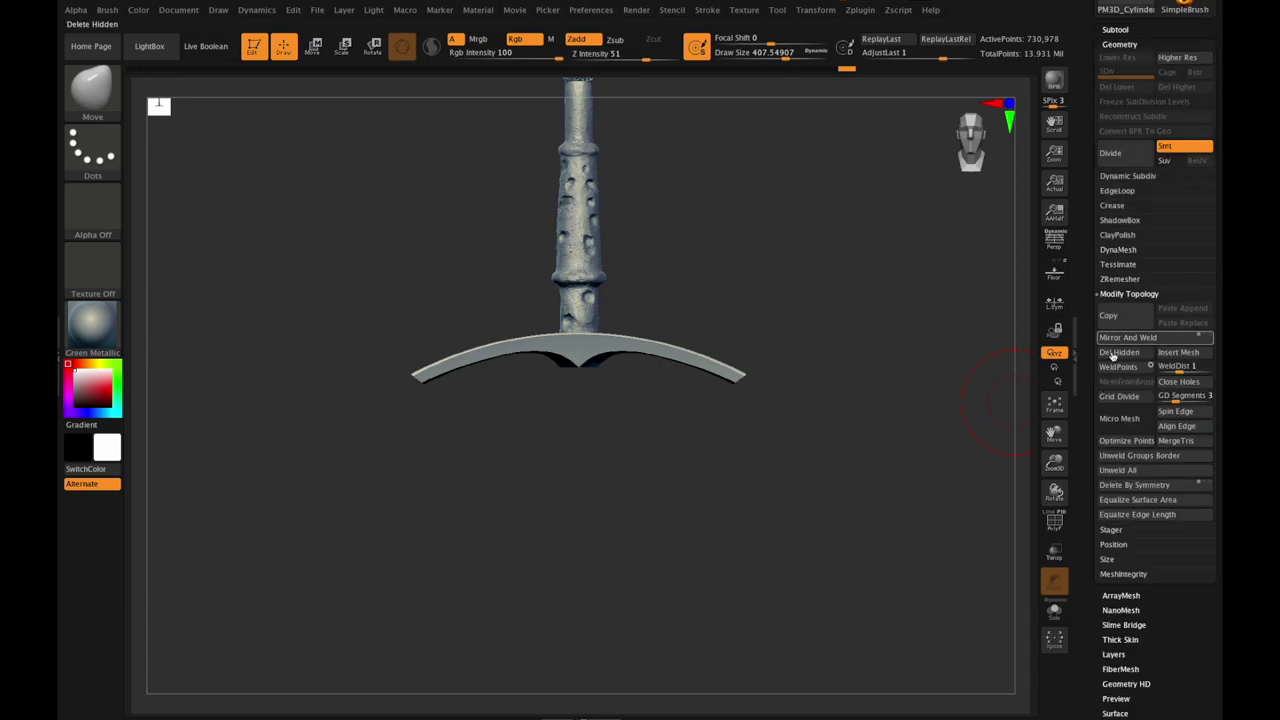
Step: In side view, hide one half of the crossguard's thickness and delete the hidden geometry
{"action": "left_click_drag", "start_coordinate": [1032, 489], "coordinate": [1011, 474]}
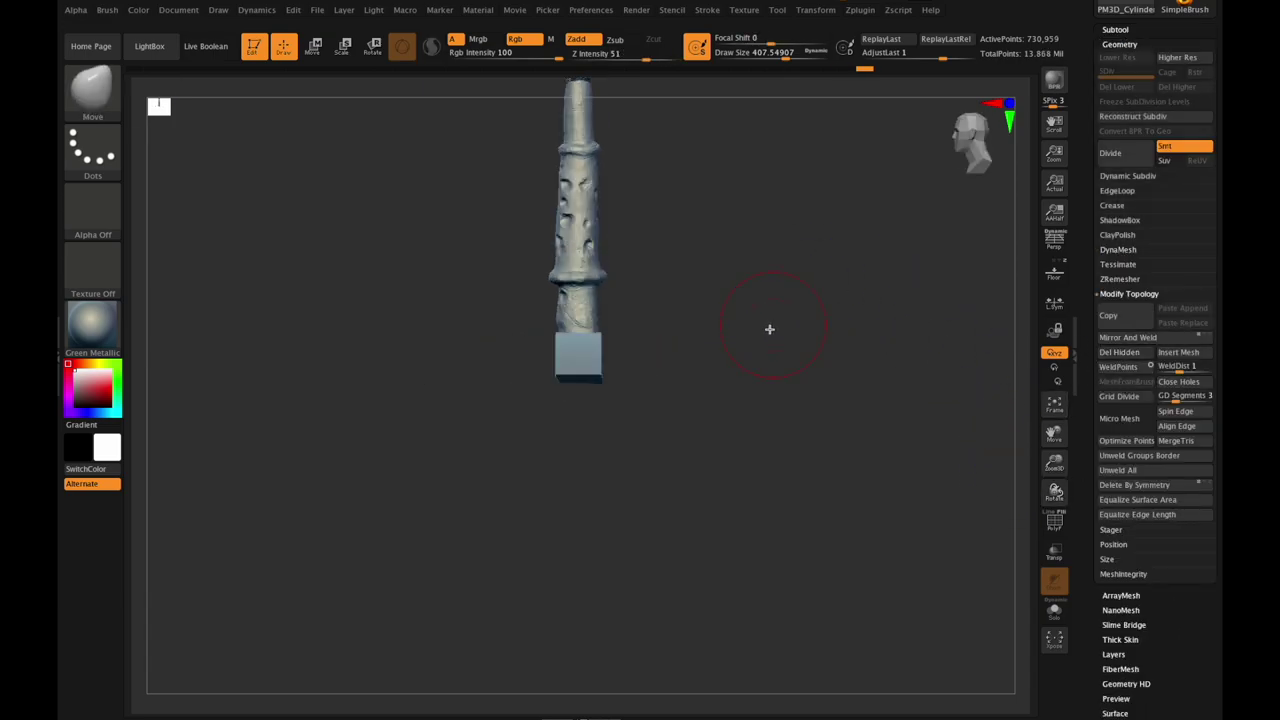
{"action": "left_click_drag", "start_coordinate": [772, 284], "coordinate": [578, 454], "text": "ctrl+alt+shift"}
{"action": "left_click", "coordinate": [1139, 29]}
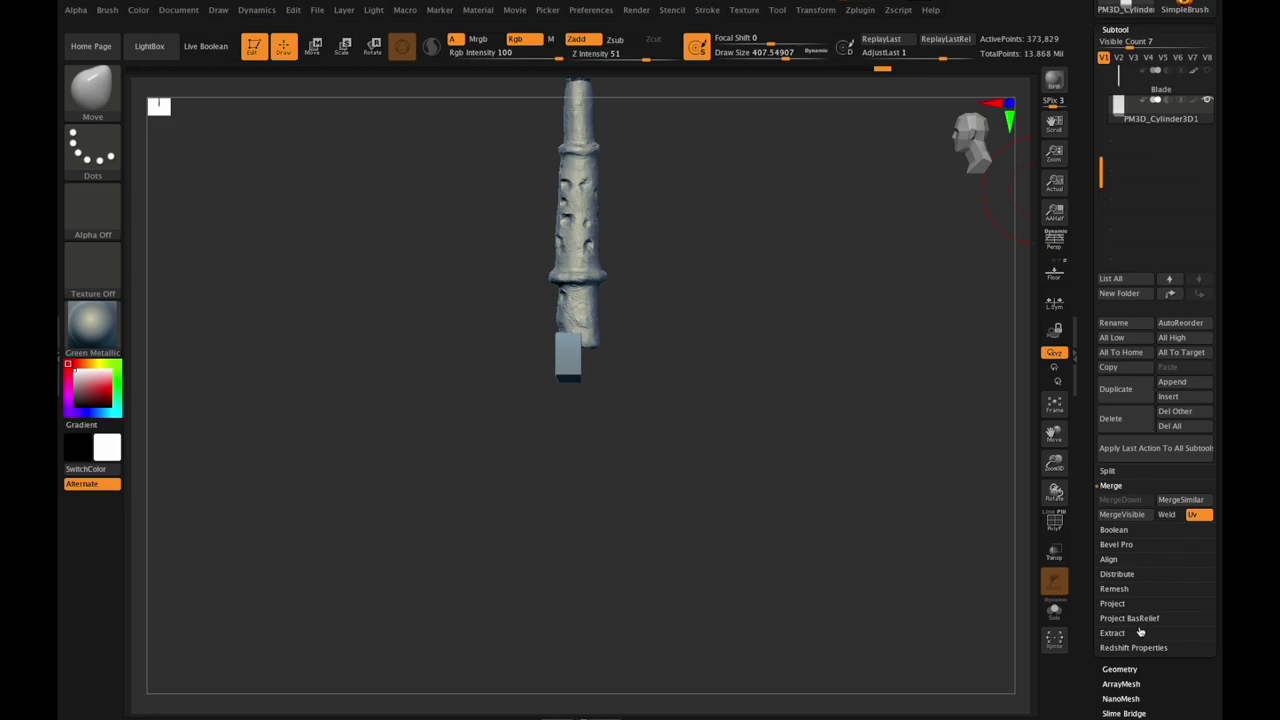
{"action": "left_click", "coordinate": [1133, 667]}
{"action": "left_click", "coordinate": [1116, 351]}
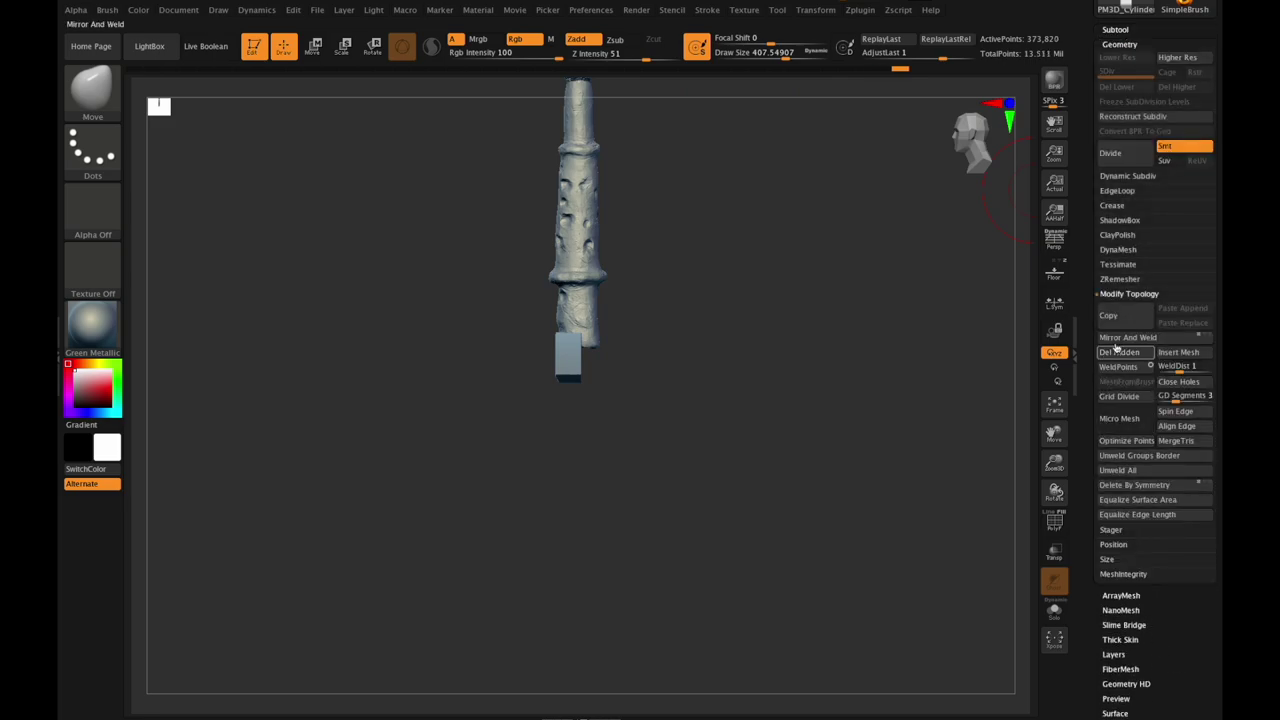
Step: Duplicate the halved crossguard subtool PM3D_Cylinder3D1
{"action": "left_click", "coordinate": [1115, 30]}
{"action": "left_click", "coordinate": [1115, 388]}
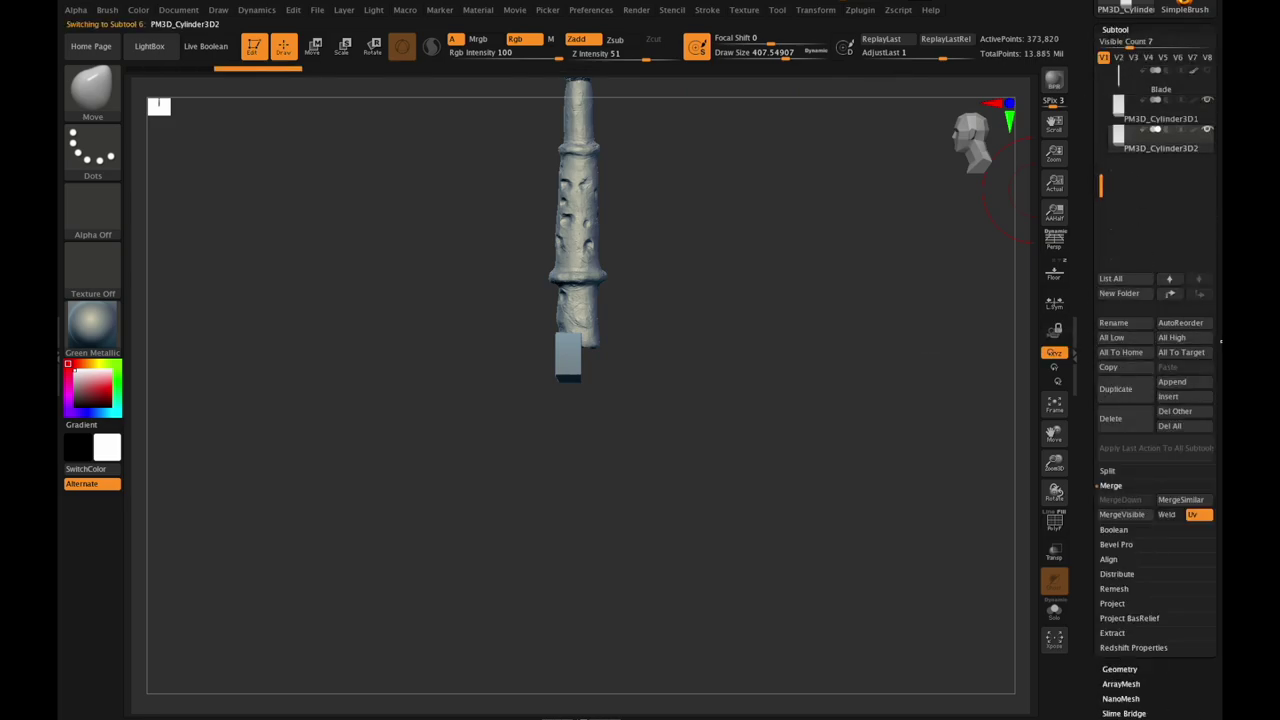
Step: Mirror the duplicated crossguard half across the Z axis and merge it down with the original half
{"action": "scroll", "coordinate": [1178, 354], "scroll_direction": "down", "scroll_amount": 5}
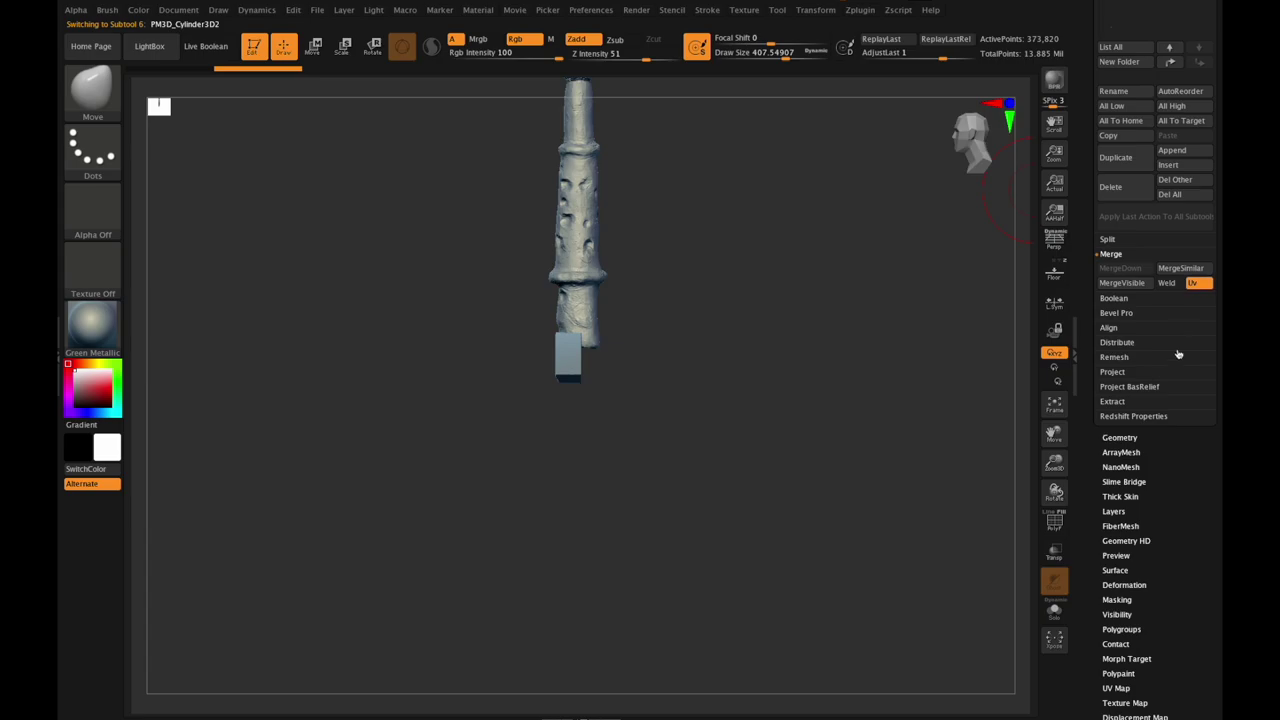
{"action": "left_click", "coordinate": [1124, 585]}
{"action": "left_click", "coordinate": [1125, 154]}
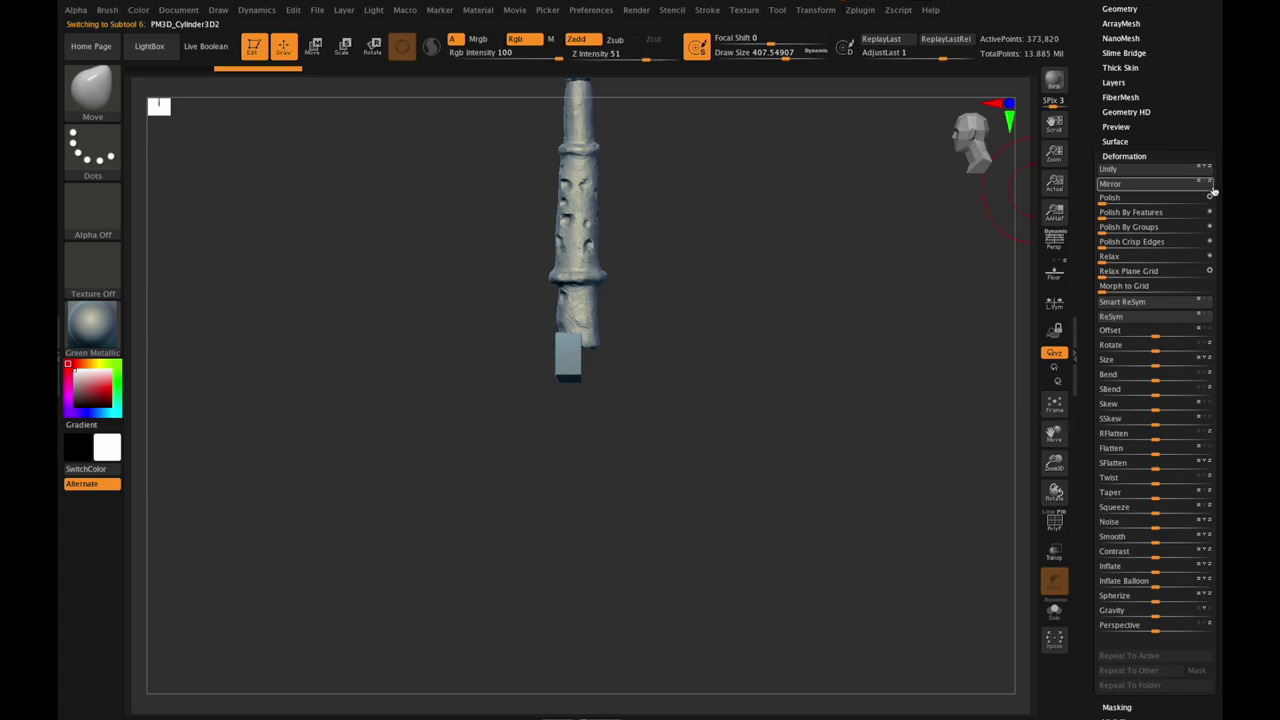
{"action": "left_click", "coordinate": [1175, 189]}
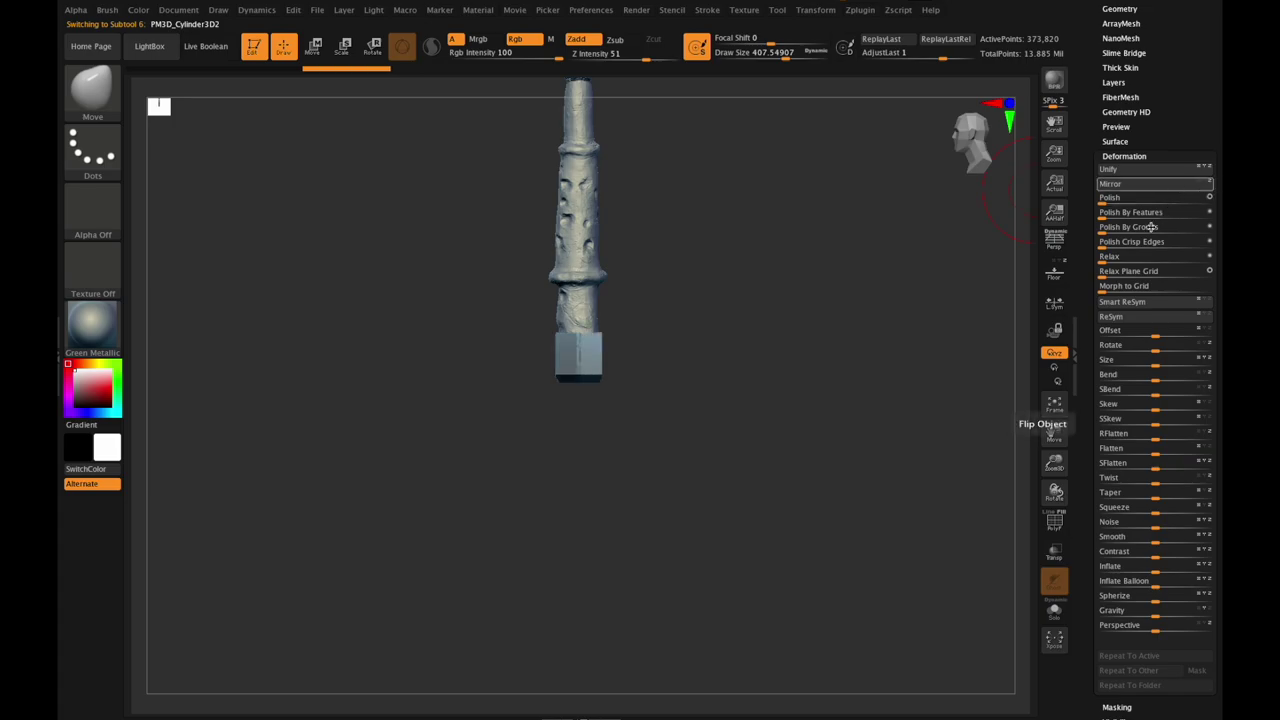
{"action": "scroll", "coordinate": [1160, 128], "scroll_direction": "up", "scroll_amount": 6}
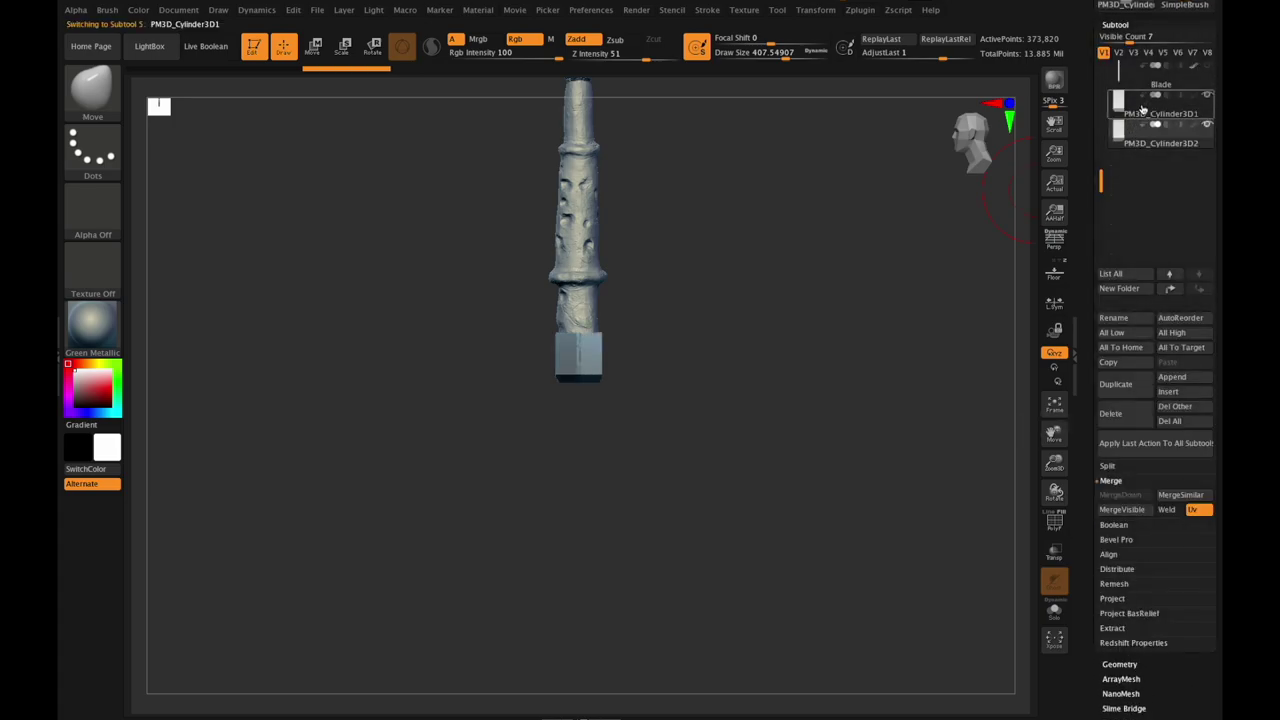
{"action": "left_click", "coordinate": [1121, 494]}
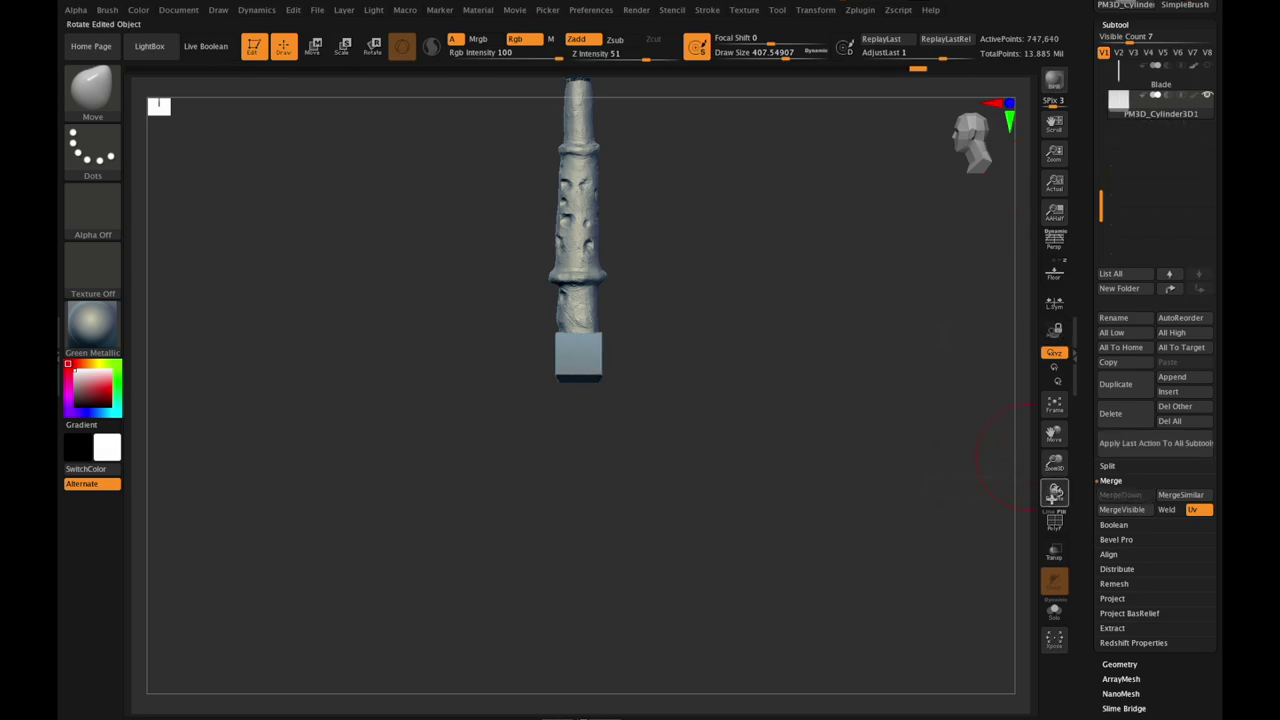
Step: Rebuild the merged crossguard as one DynaMesh at resolution 552
{"action": "left_click_drag", "start_coordinate": [1054, 490], "coordinate": [1168, 451]}
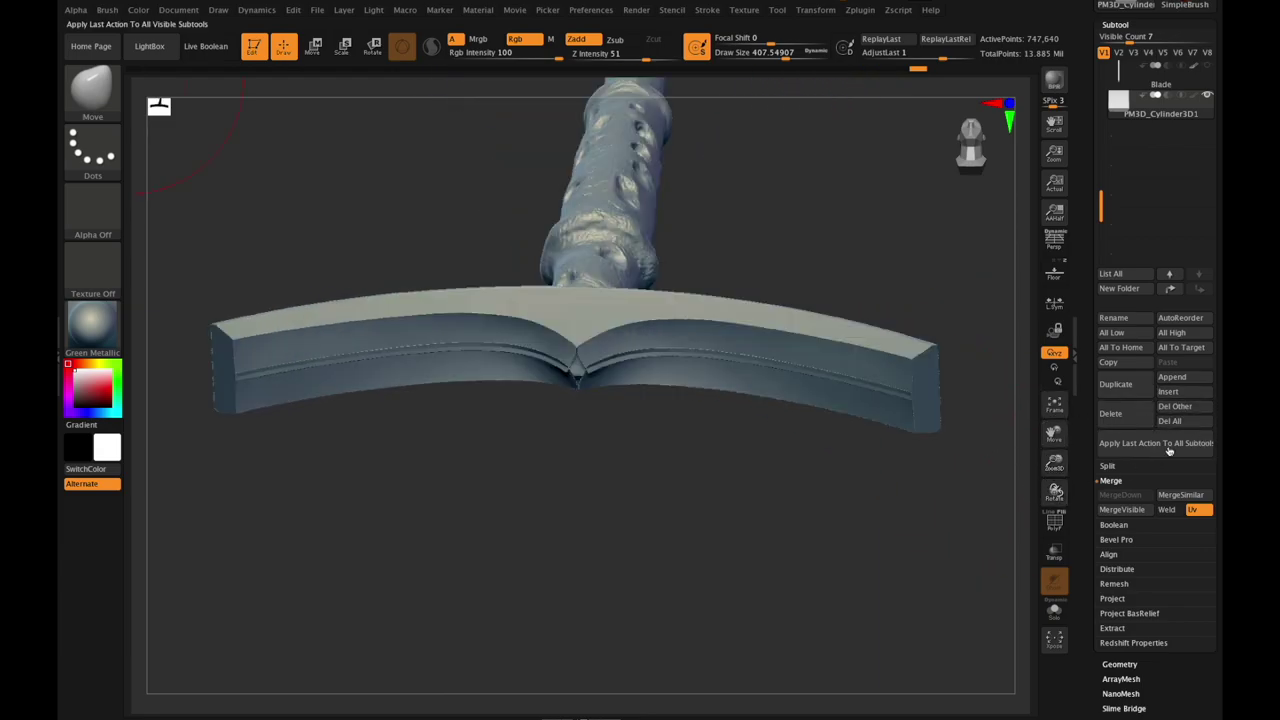
{"action": "scroll", "coordinate": [1160, 462], "scroll_direction": "down", "scroll_amount": 5}
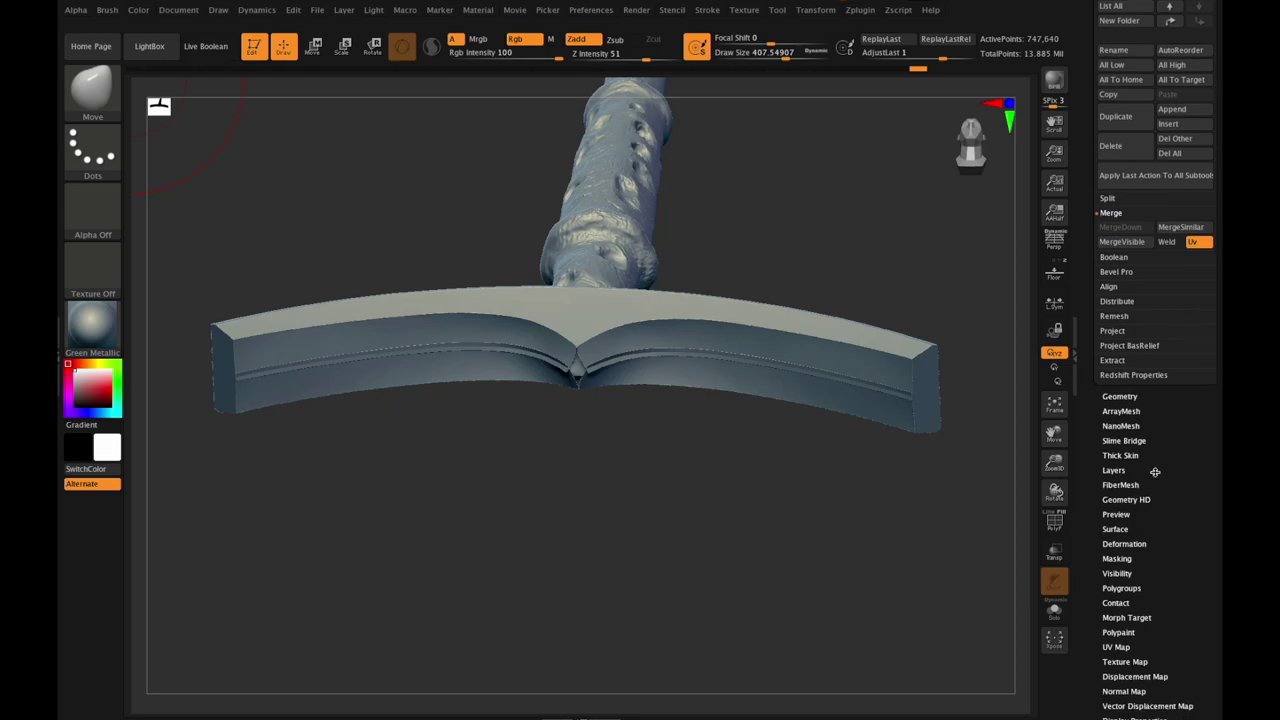
{"action": "left_click", "coordinate": [1121, 396]}
{"action": "left_click", "coordinate": [1114, 214]}
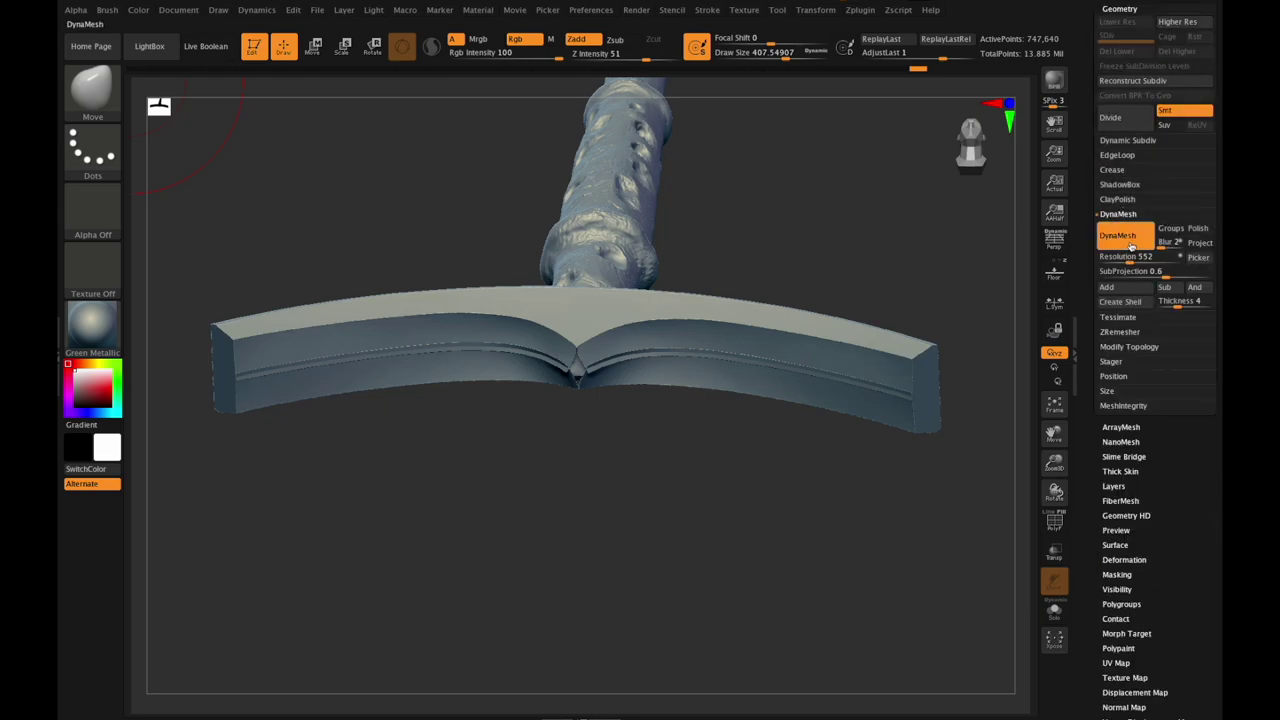
{"action": "left_click", "coordinate": [1126, 236]}
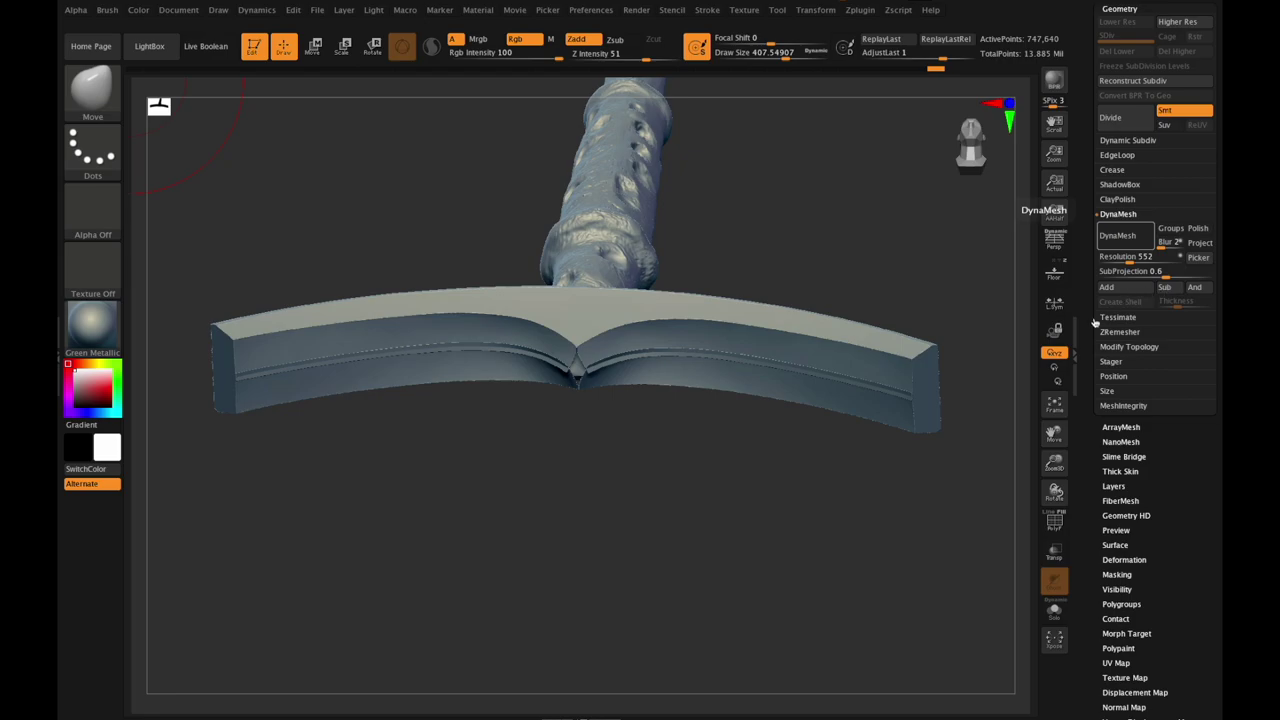
{"action": "left_click", "coordinate": [1126, 236]}
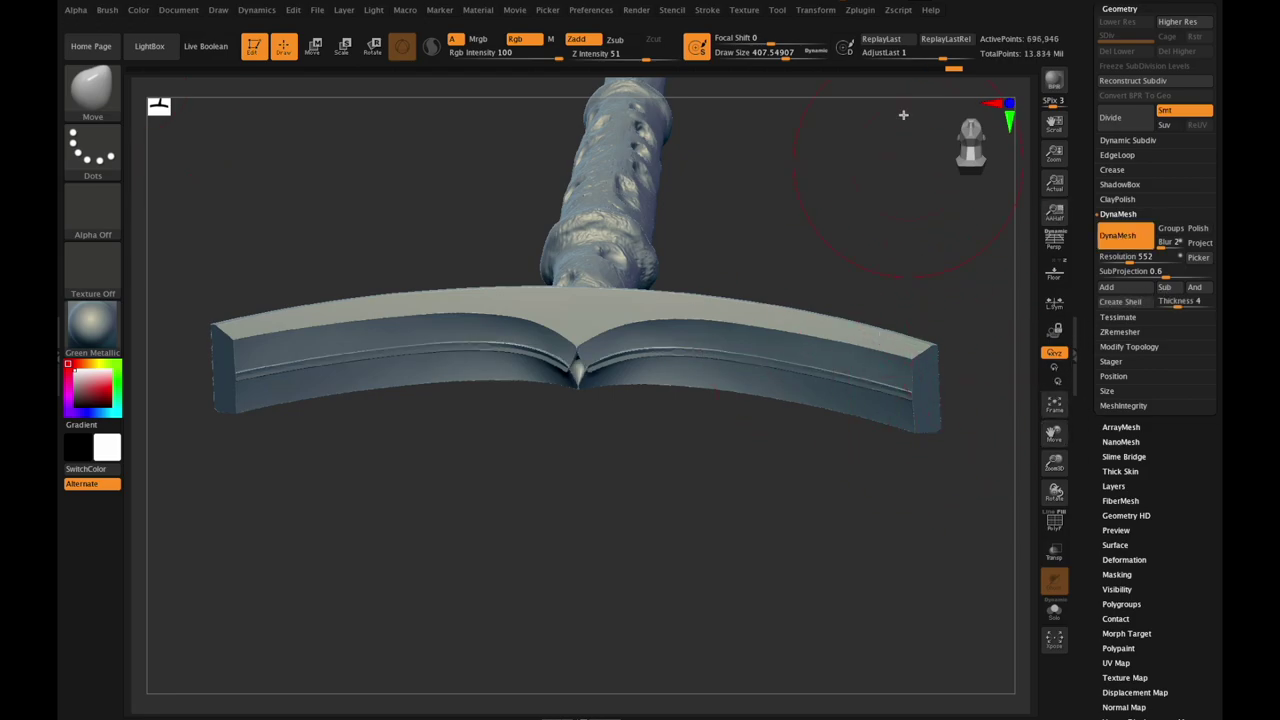
Step: With X symmetry and the Flatten brush at size about 74, flatten the seam ridge toward the crossguard's outer ends and refresh the DynaMesh
{"action": "left_click_drag", "start_coordinate": [786, 56], "coordinate": [761, 60]}
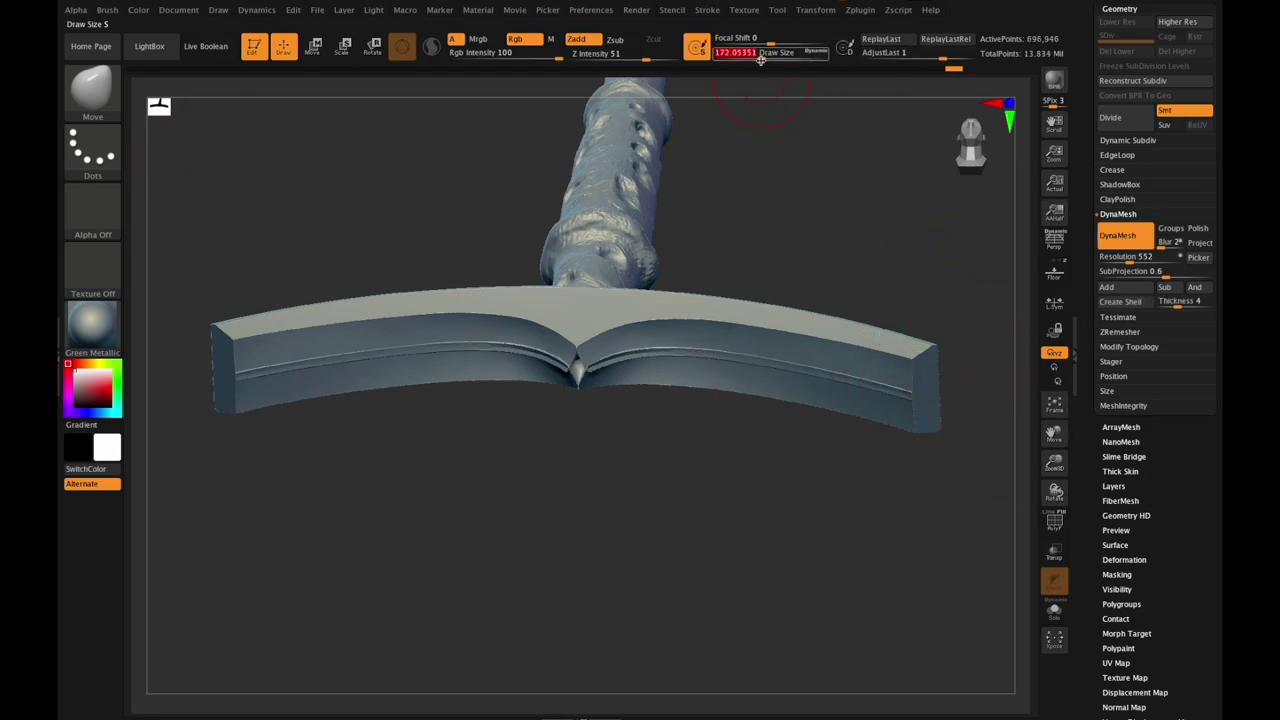
{"action": "left_click", "coordinate": [92, 92]}
{"action": "left_click", "coordinate": [255, 96]}
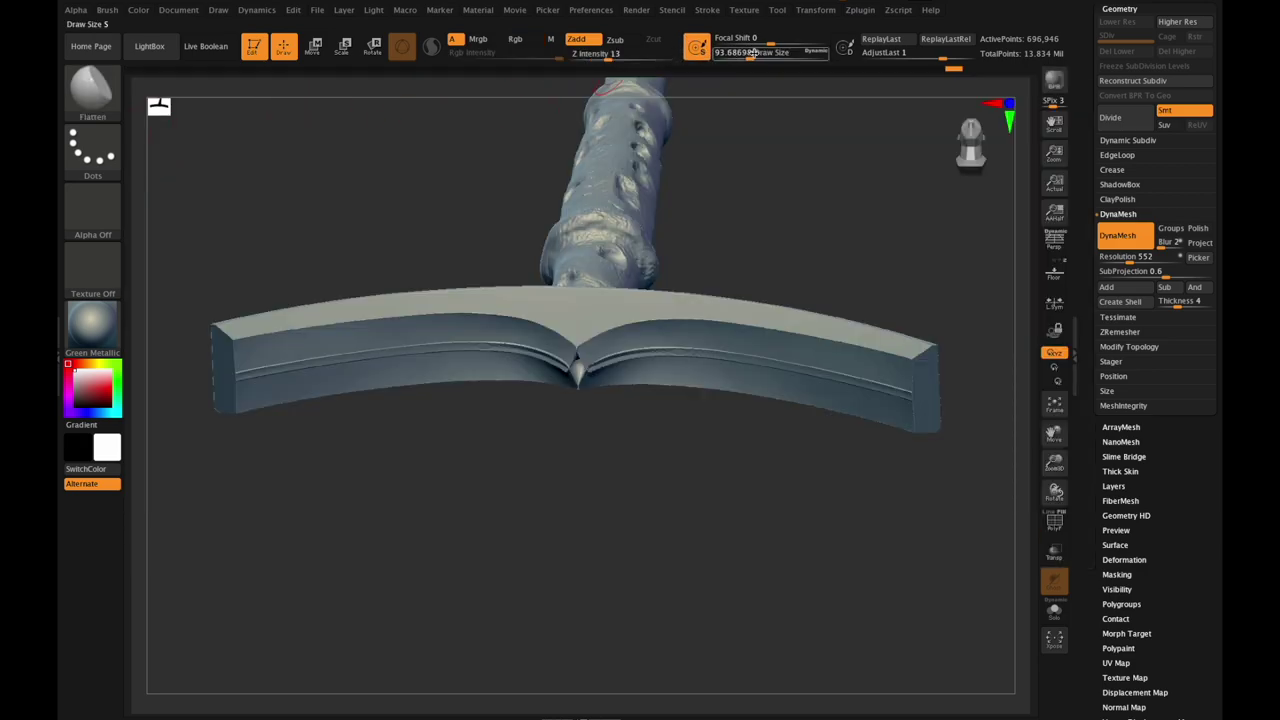
{"action": "left_click_drag", "start_coordinate": [752, 52], "coordinate": [749, 53]}
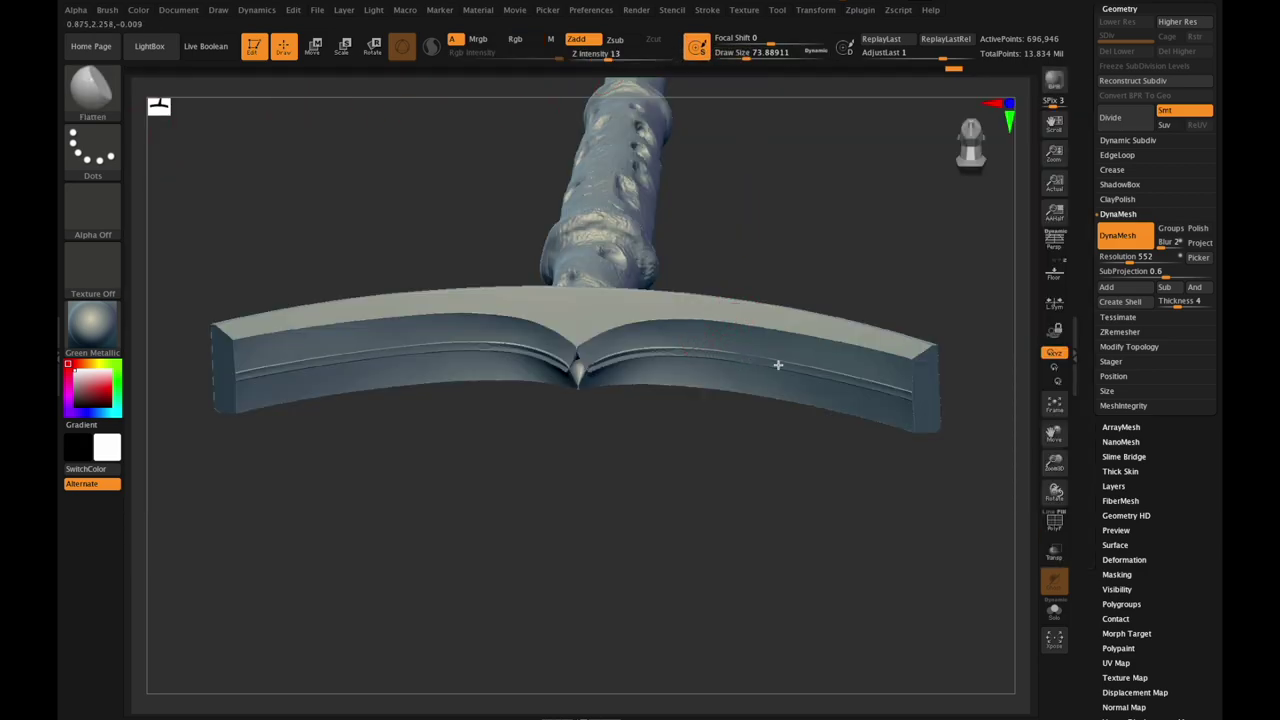
{"action": "left_click", "coordinate": [813, 12]}
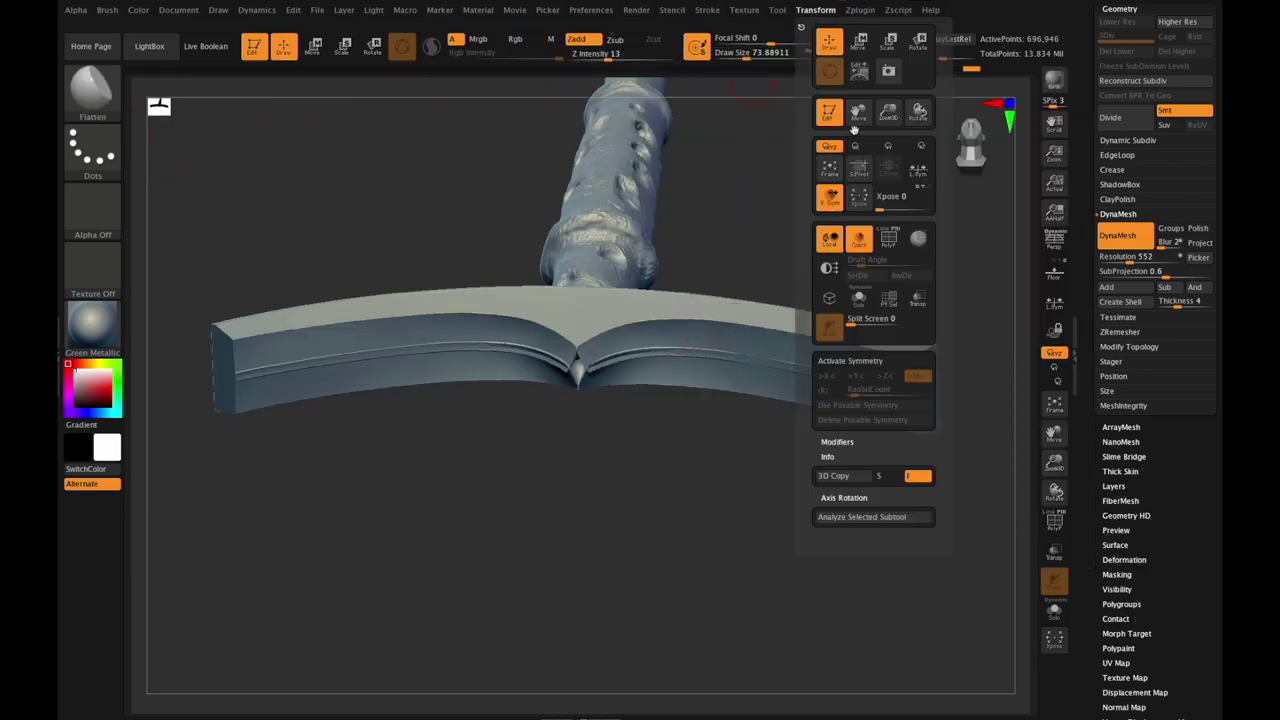
{"action": "left_click", "coordinate": [855, 360]}
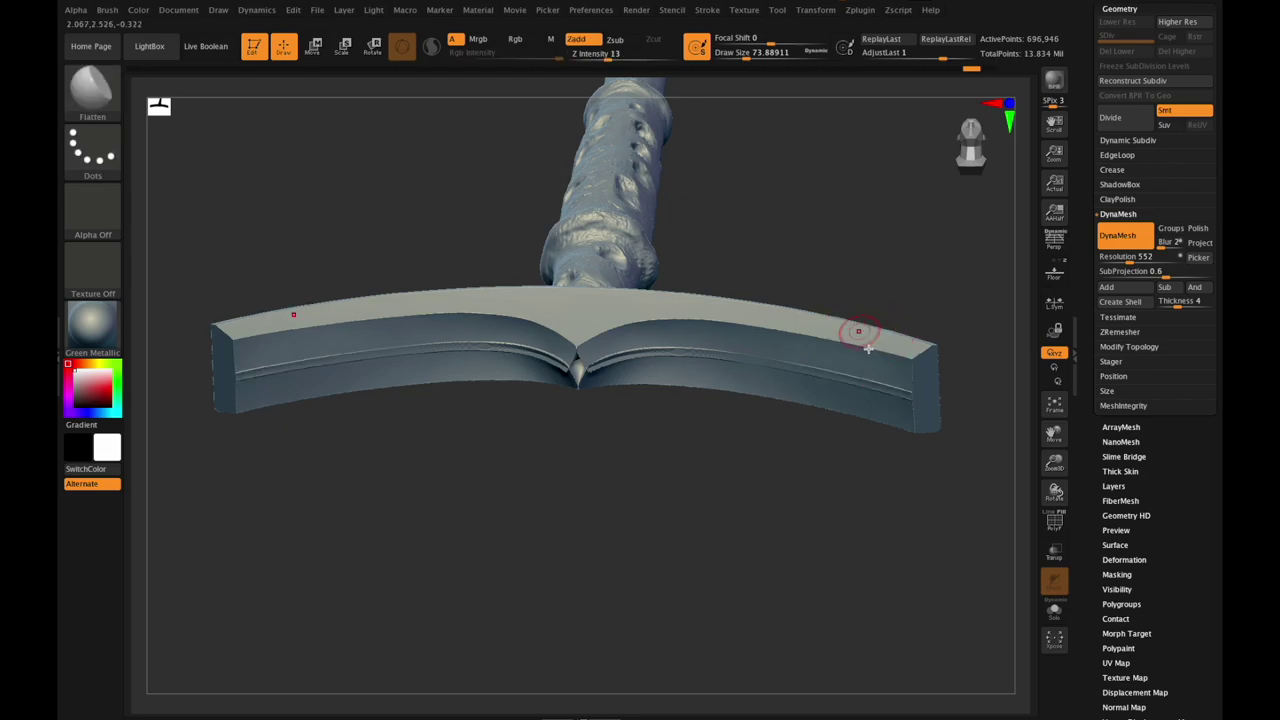
{"action": "left_click_drag", "start_coordinate": [769, 471], "coordinate": [801, 508], "text": "ctrl"}
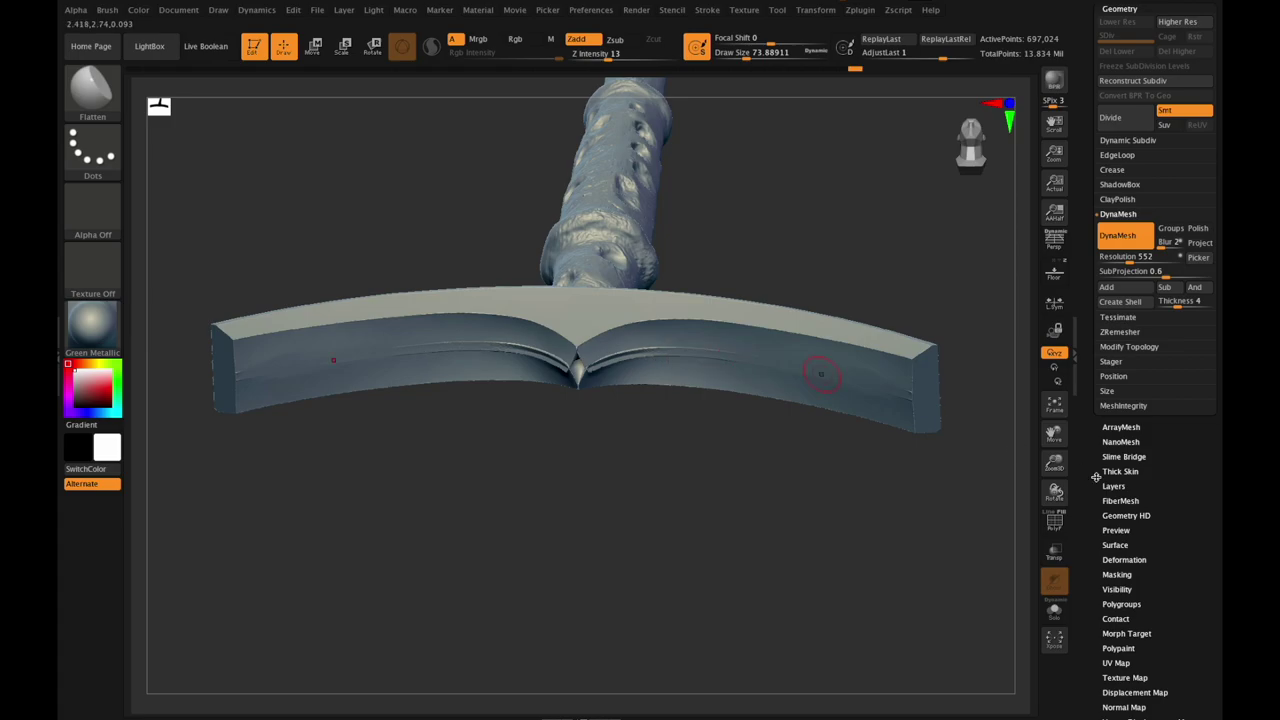
Step: Reduce the brush size to about 49 and flatten and smooth the seam ridge closer to the crossguard's centre
{"action": "mouse_move", "coordinate": [1054, 490]}
{"action": "left_mouse_down"}
{"action": "mouse_move", "coordinate": [1049, 443]}
{"action": "mouse_move", "coordinate": [1160, 453]}
{"action": "left_mouse_up"}
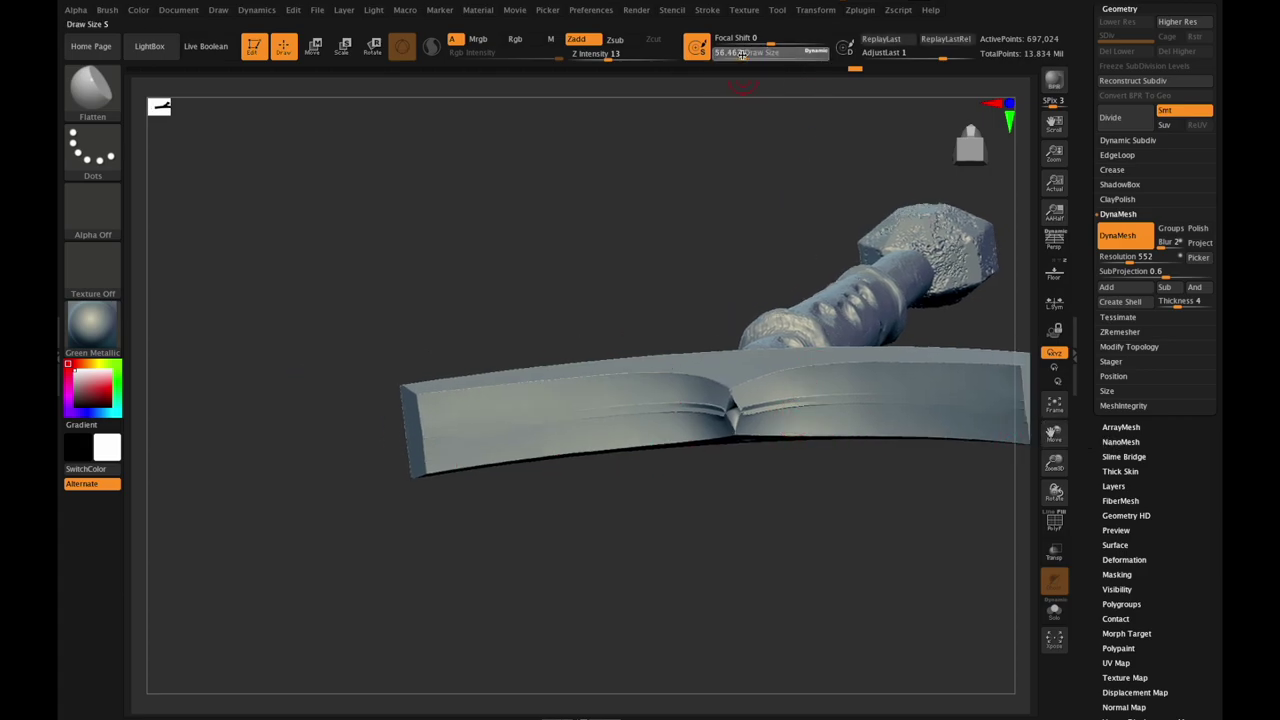
{"action": "left_click_drag", "start_coordinate": [742, 54], "coordinate": [740, 54]}
{"action": "mouse_move", "coordinate": [1056, 466]}
{"action": "left_mouse_down"}
{"action": "mouse_move", "coordinate": [1066, 480]}
{"action": "mouse_move", "coordinate": [1058, 470]}
{"action": "left_mouse_up"}
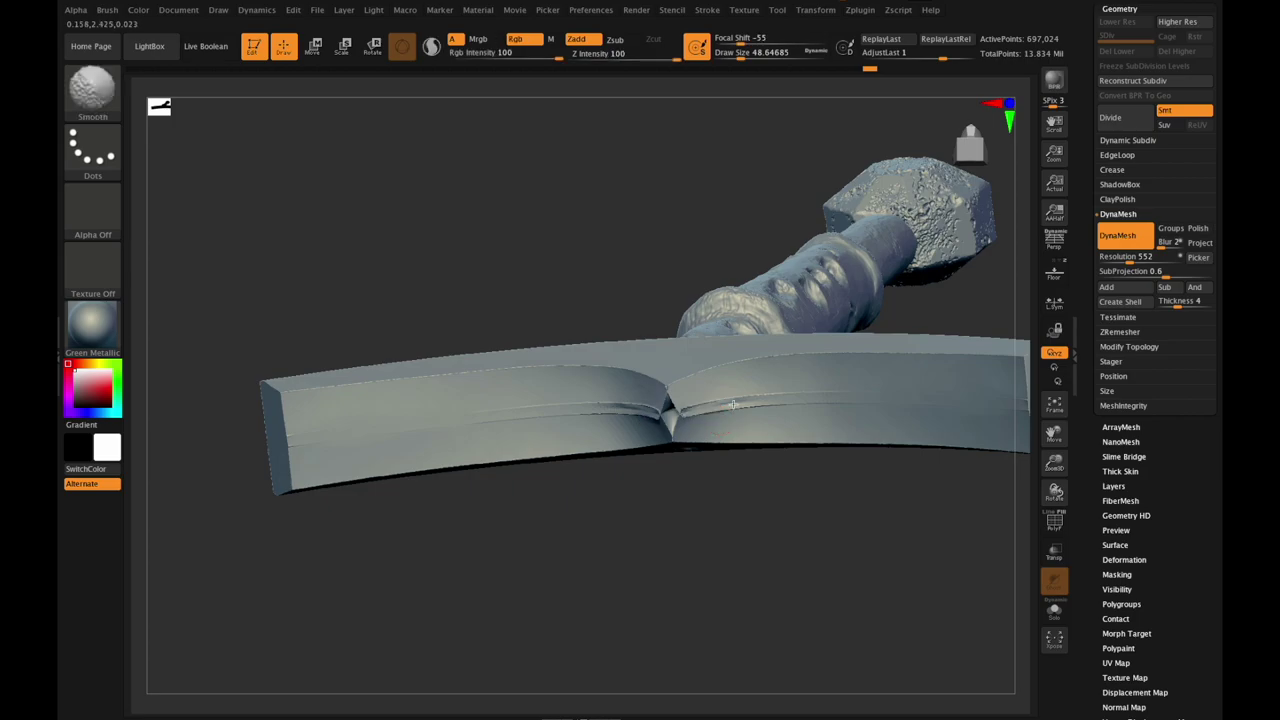
{"action": "mouse_move", "coordinate": [1054, 488]}
{"action": "left_mouse_down"}
{"action": "mouse_move", "coordinate": [1056, 466]}
{"action": "mouse_move", "coordinate": [1057, 491]}
{"action": "mouse_move", "coordinate": [1048, 482]}
{"action": "left_mouse_up"}
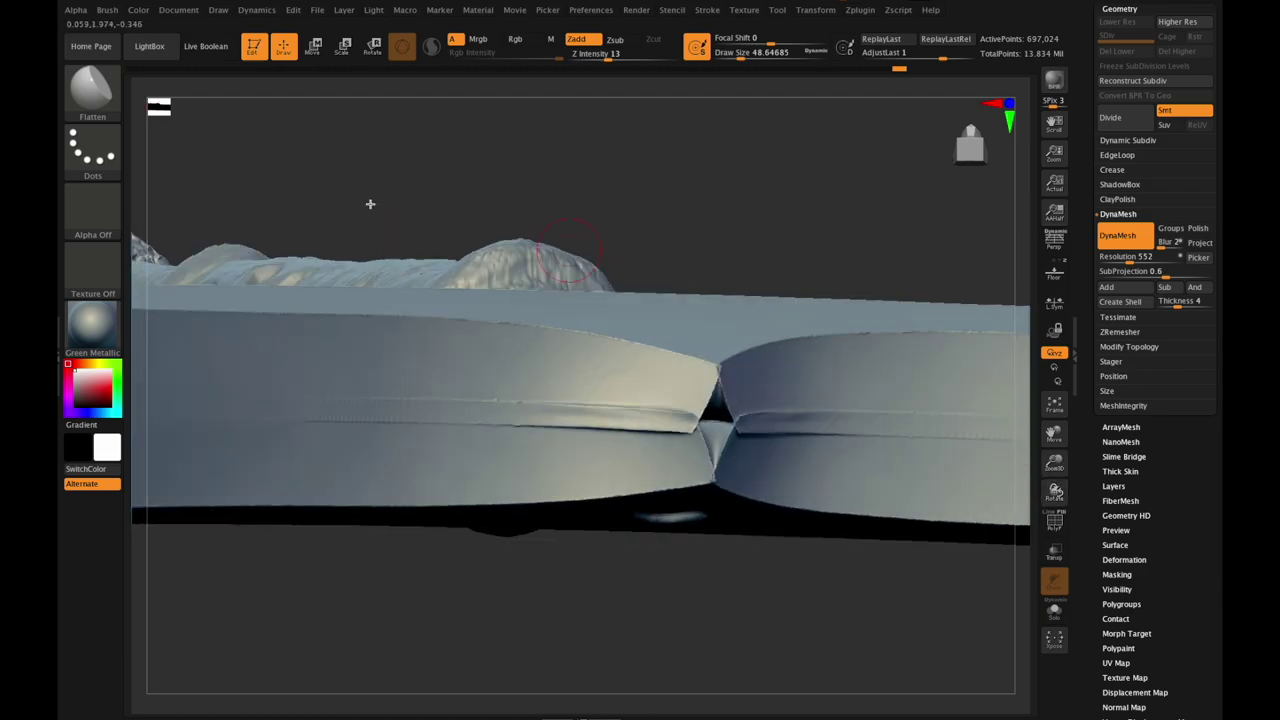
Step: Inflate the gap at the crossguard's centre with the Inflat brush at size about 62 and refresh the DynaMesh
{"action": "left_click", "coordinate": [99, 97]}
{"action": "left_click", "coordinate": [360, 103]}
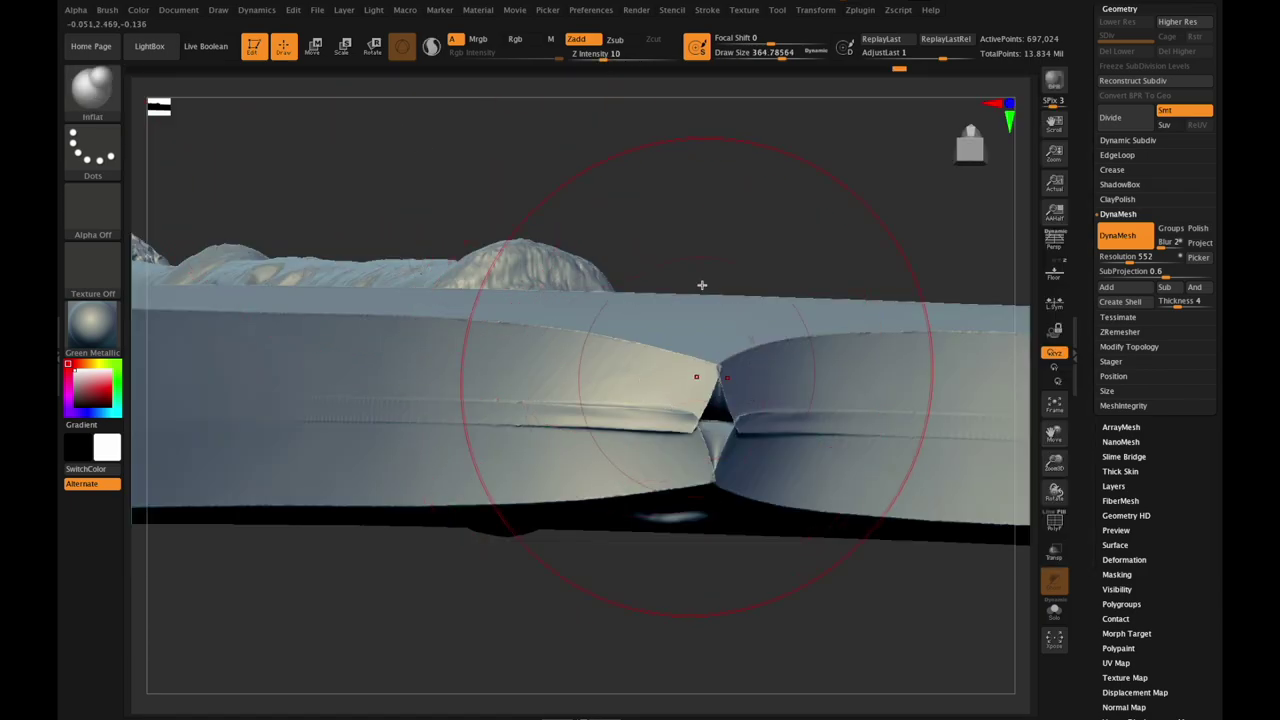
{"action": "left_click", "coordinate": [755, 55]}
{"action": "left_click_drag", "start_coordinate": [755, 55], "coordinate": [743, 56]}
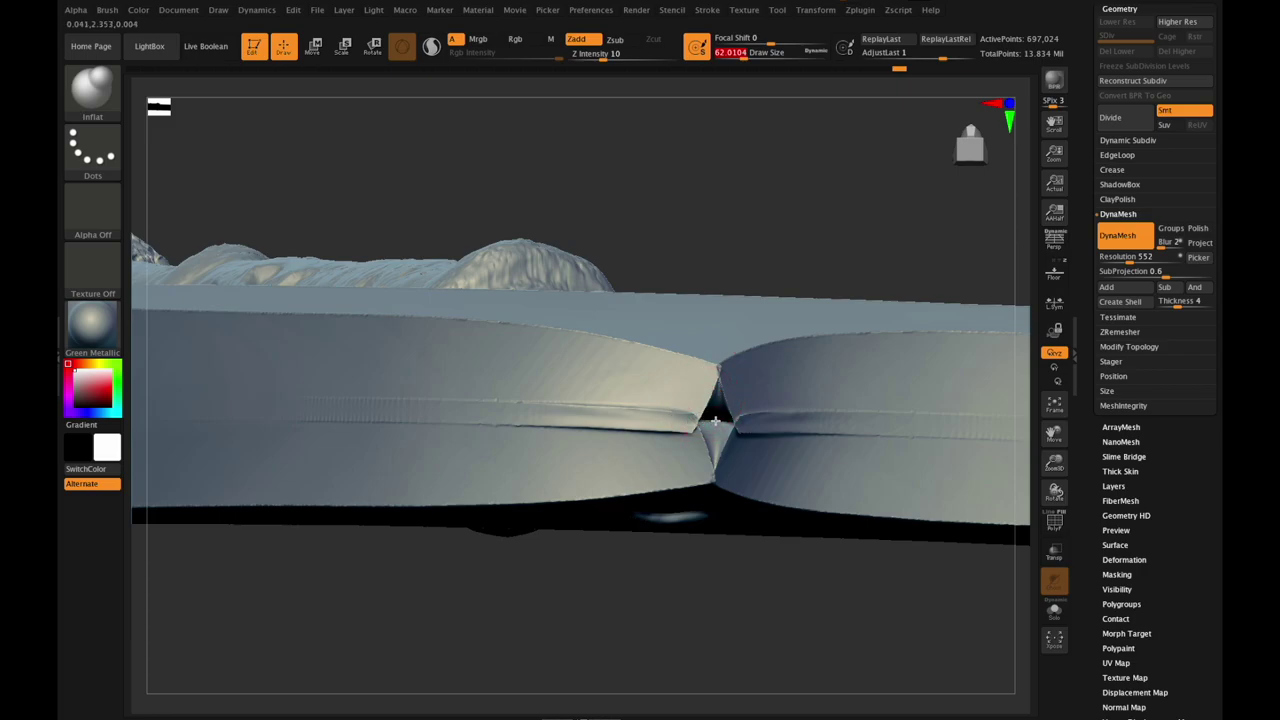
{"action": "left_click_drag", "start_coordinate": [716, 418], "coordinate": [714, 406]}
{"action": "left_click_drag", "start_coordinate": [702, 189], "coordinate": [740, 238], "text": "ctrl"}
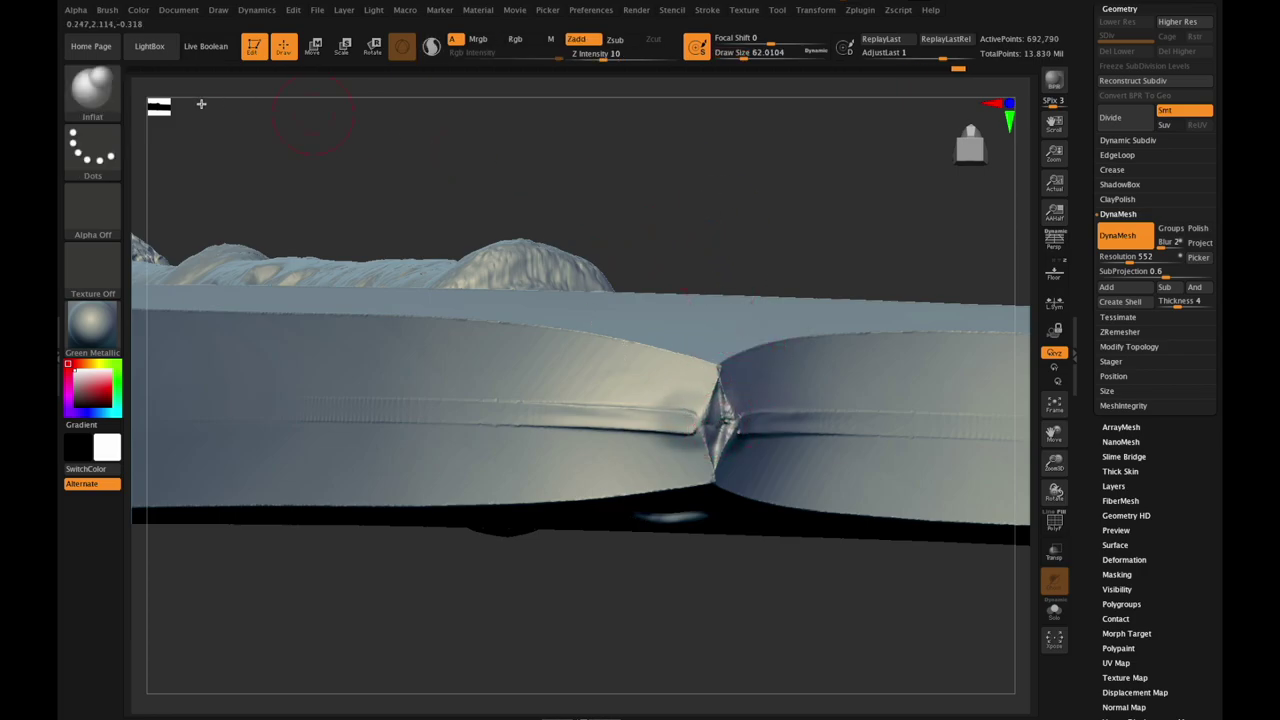
Step: Flatten and smooth the seam ridges on both sides of the crossguard's central notch with the Flatten brush
{"action": "left_click", "coordinate": [102, 94]}
{"action": "left_click", "coordinate": [342, 112]}
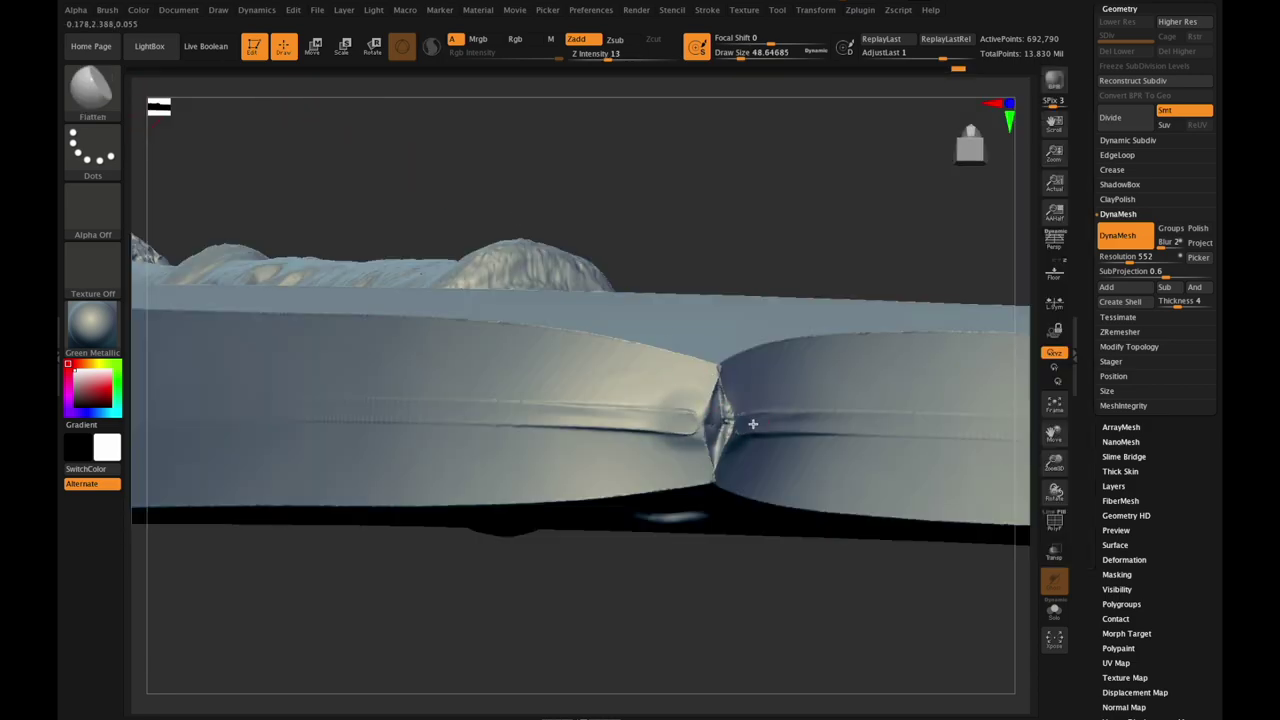
{"action": "right_click_drag", "start_coordinate": [769, 428], "coordinate": [714, 430]}
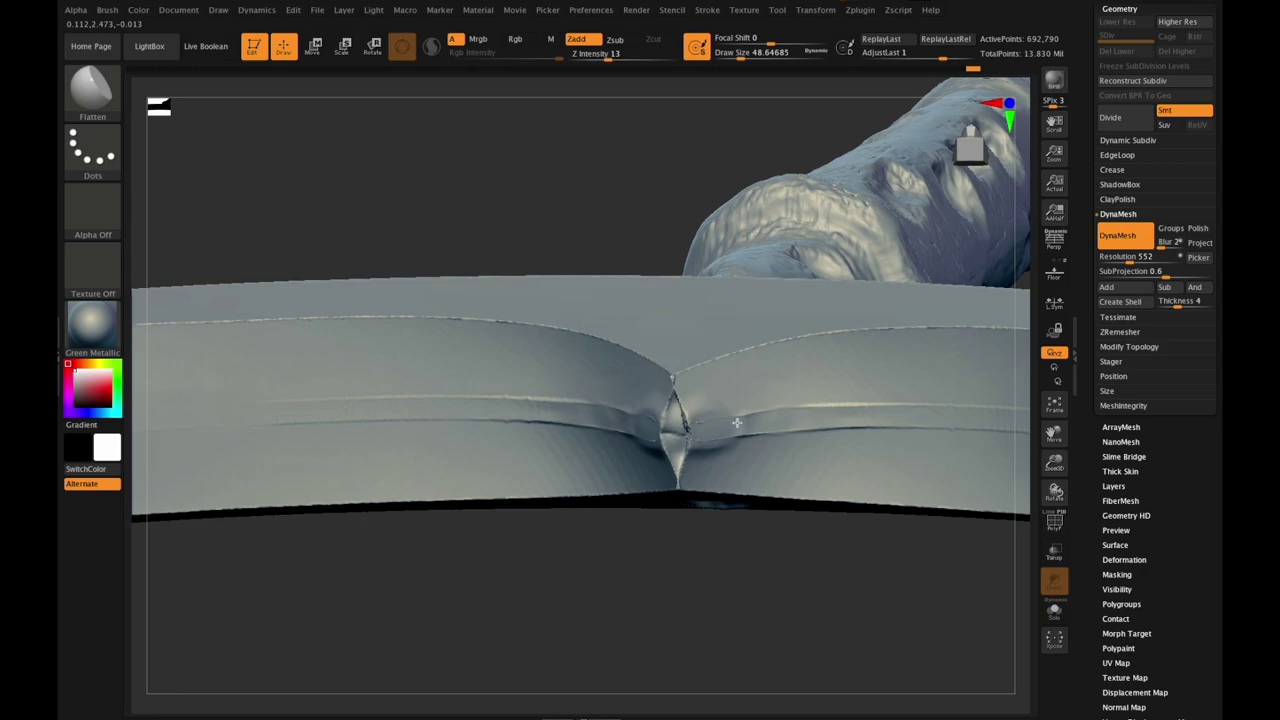
{"action": "right_click_drag", "start_coordinate": [822, 418], "coordinate": [706, 436]}
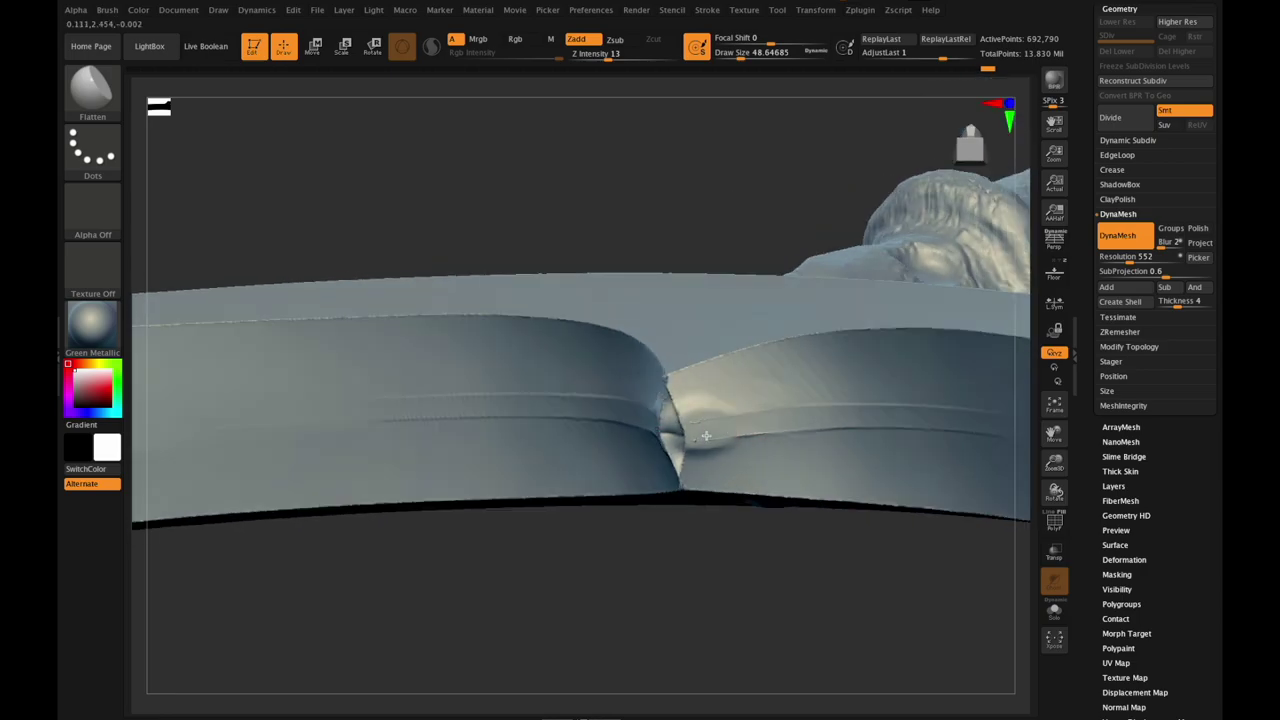
{"action": "left_click_drag", "start_coordinate": [640, 410], "coordinate": [530, 402], "text": "shift"}
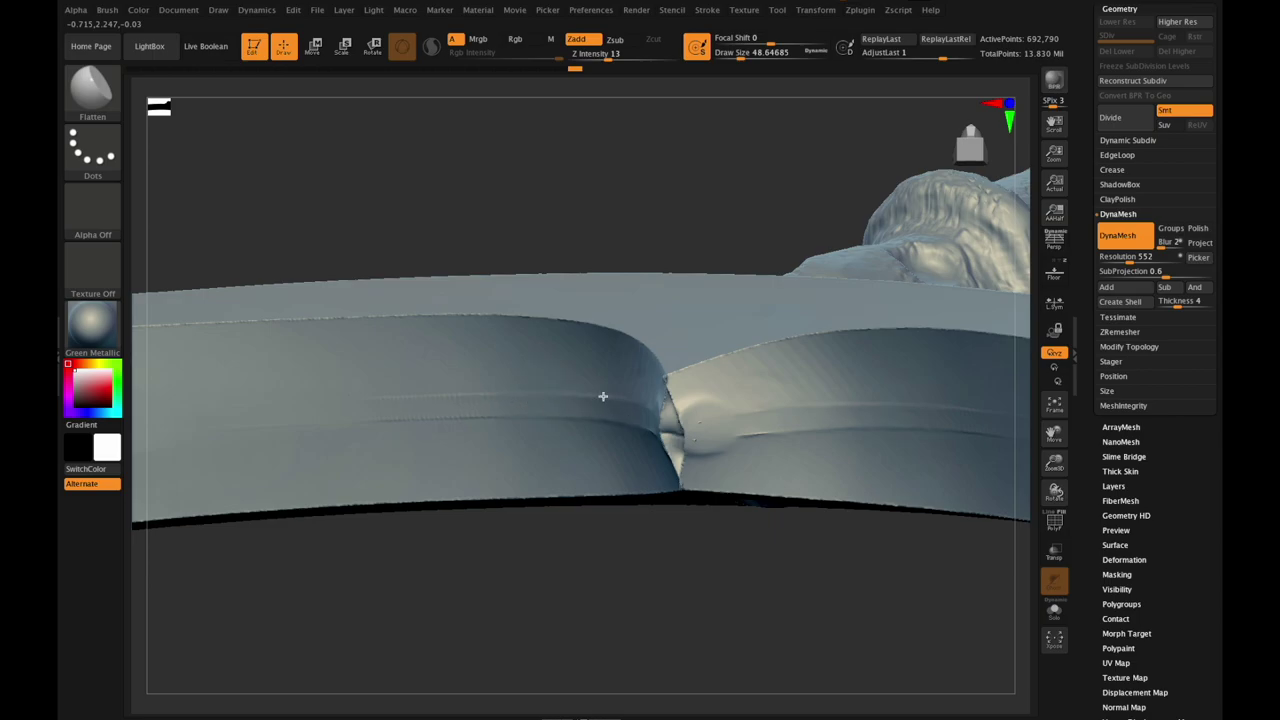
{"action": "key", "text": "shift"}
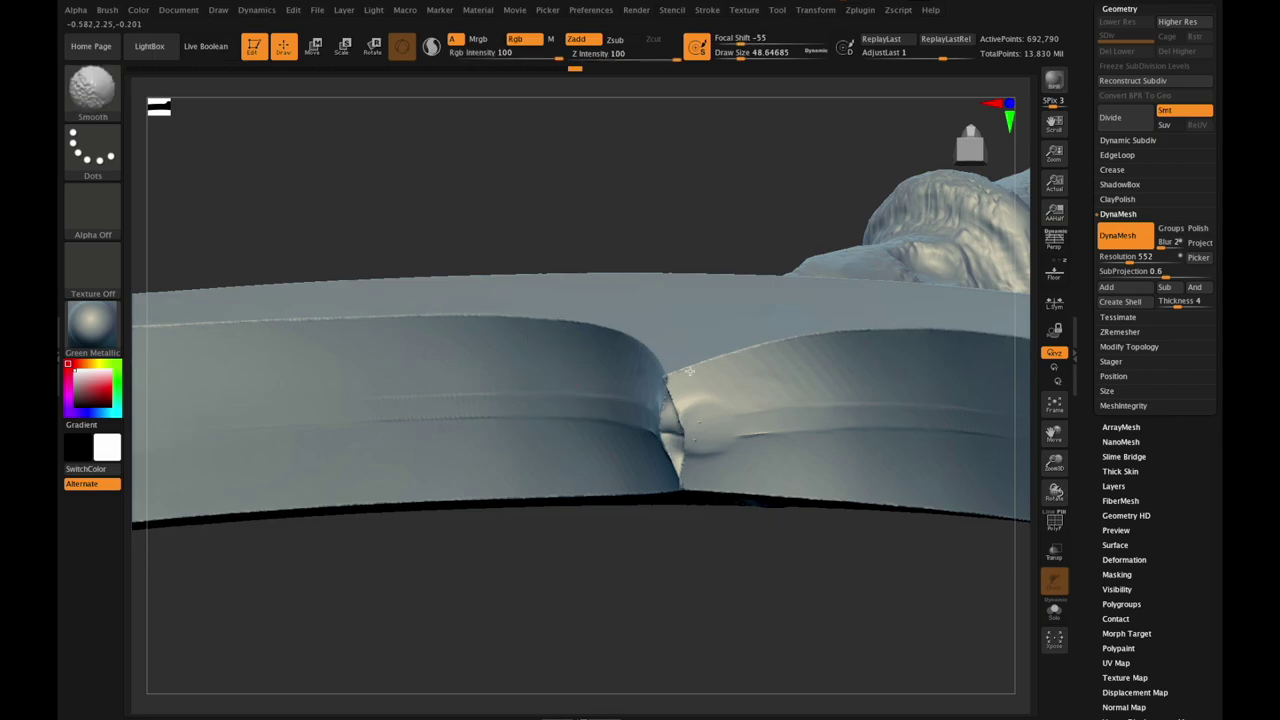
Step: Smooth the surface around the pocket at the crossguard's centre and refresh the DynaMesh
{"action": "left_click_drag", "start_coordinate": [669, 418], "coordinate": [690, 440], "text": "shift"}
{"action": "left_click_drag", "start_coordinate": [601, 141], "coordinate": [636, 178], "text": "ctrl"}
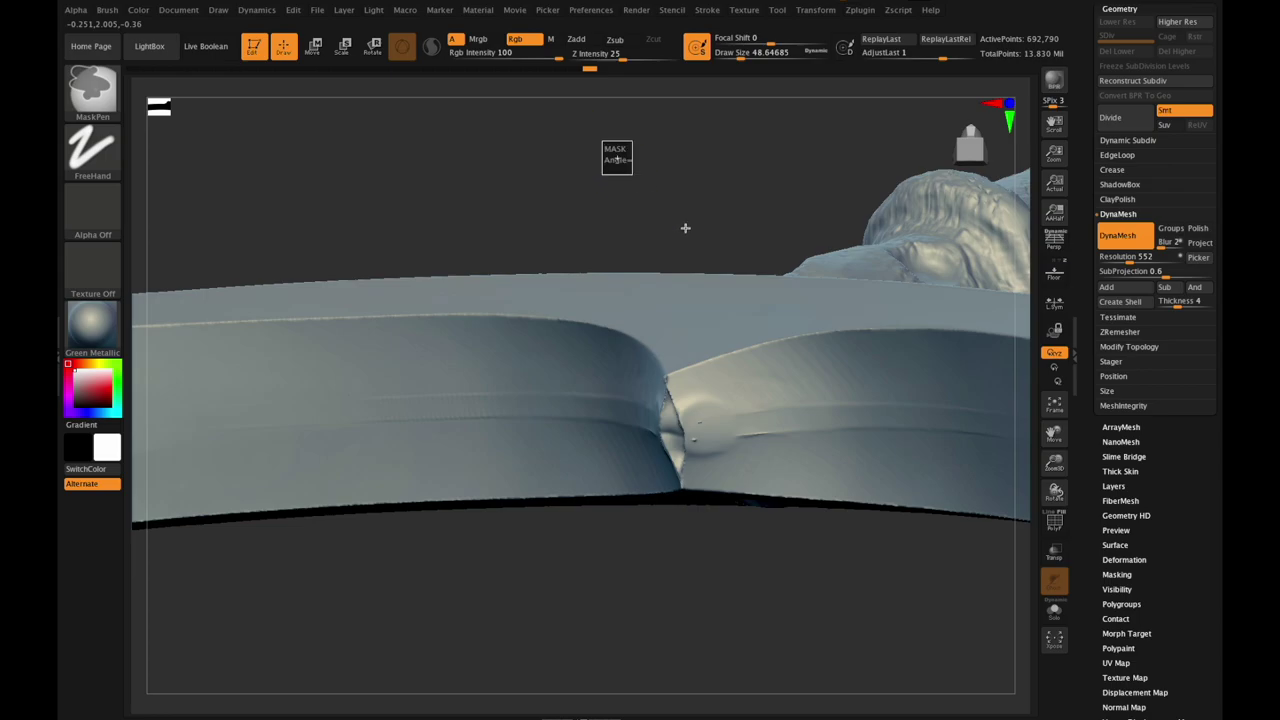
{"action": "left_click_drag", "start_coordinate": [700, 427], "coordinate": [700, 428], "text": "shift"}
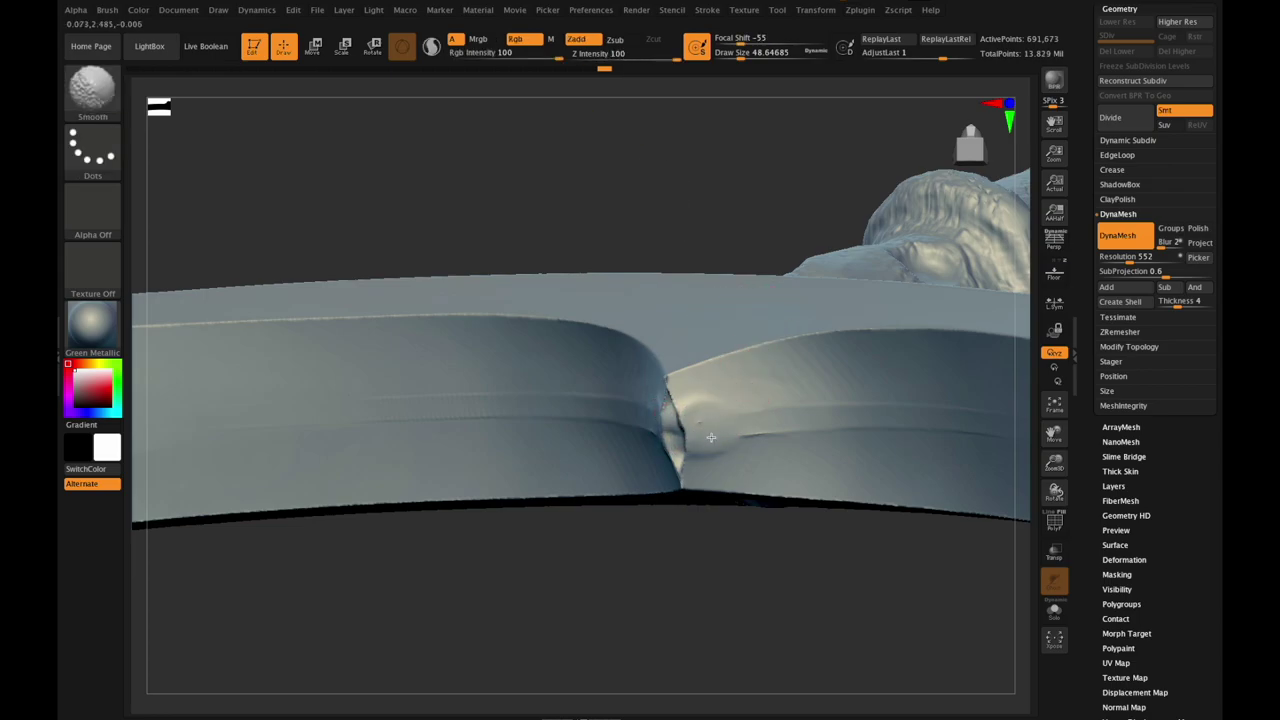
Step: Flatten the remaining central pocket into a single clean vertical edge, refreshing the DynaMesh between passes, and check the whole crossguard
{"action": "mouse_move", "coordinate": [1066, 494]}
{"action": "left_mouse_down"}
{"action": "mouse_move", "coordinate": [1077, 480]}
{"action": "mouse_move", "coordinate": [1060, 475]}
{"action": "left_mouse_up"}
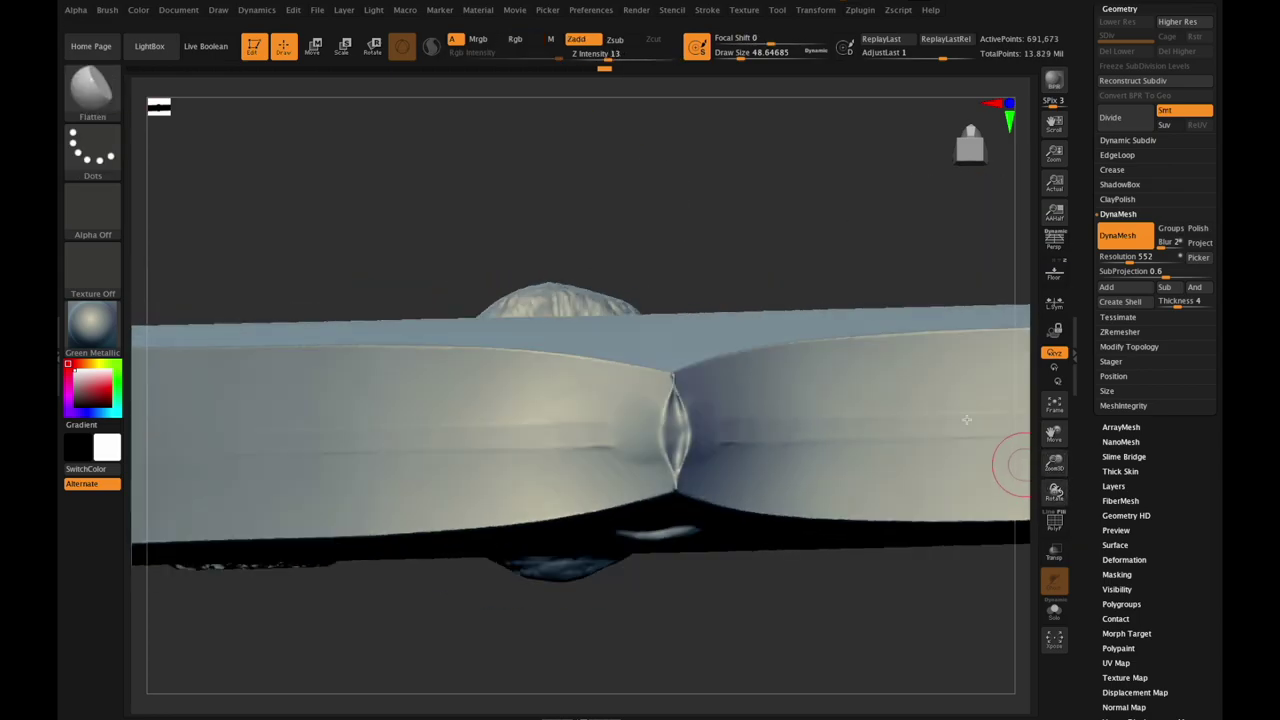
{"action": "left_click_drag", "start_coordinate": [664, 416], "coordinate": [670, 428], "text": "shift"}
{"action": "key", "text": "ctrl+z"}
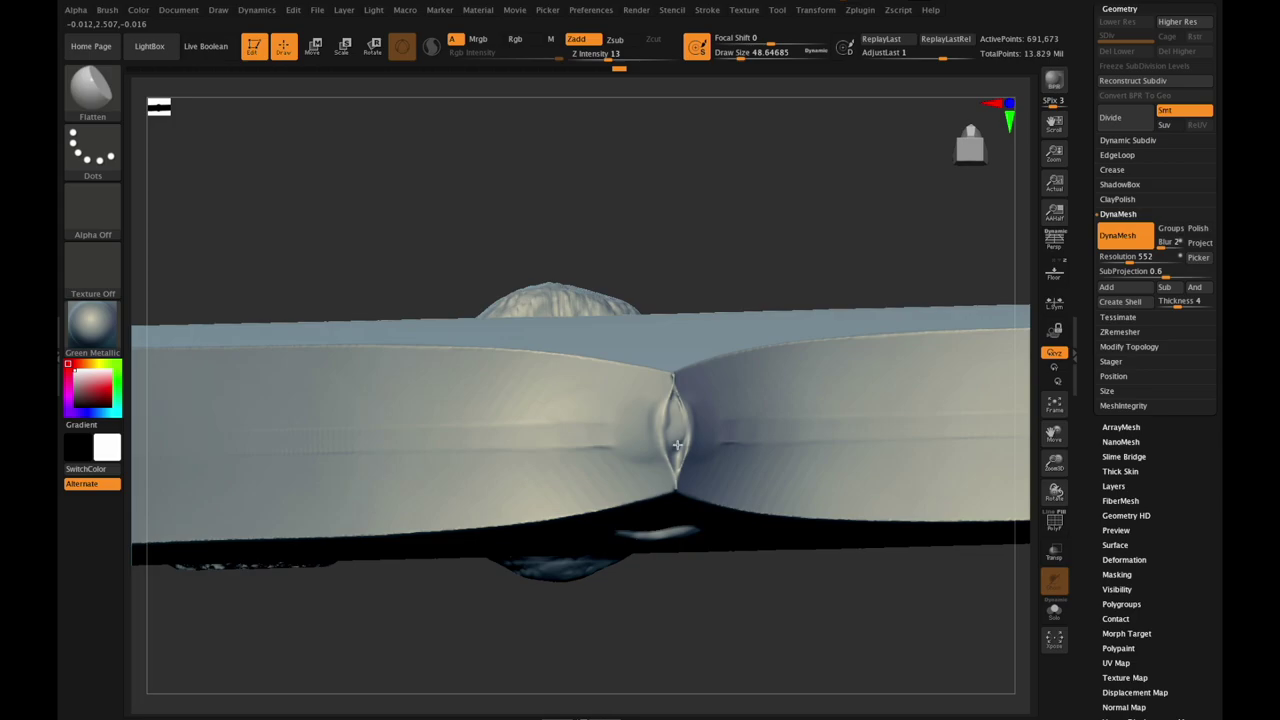
{"action": "left_click_drag", "start_coordinate": [636, 210], "coordinate": [640, 221], "text": "ctrl"}
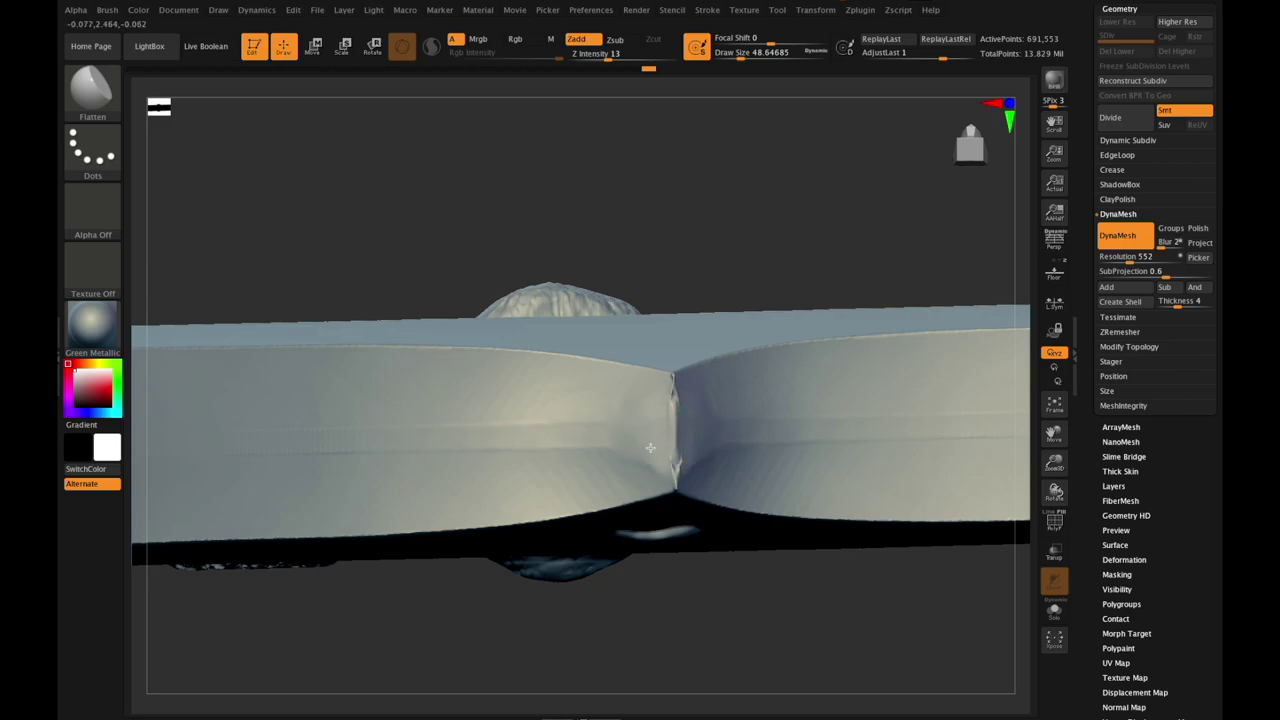
{"action": "left_click_drag", "start_coordinate": [642, 412], "coordinate": [646, 417]}
{"action": "left_click_drag", "start_coordinate": [634, 204], "coordinate": [647, 220], "text": "ctrl"}
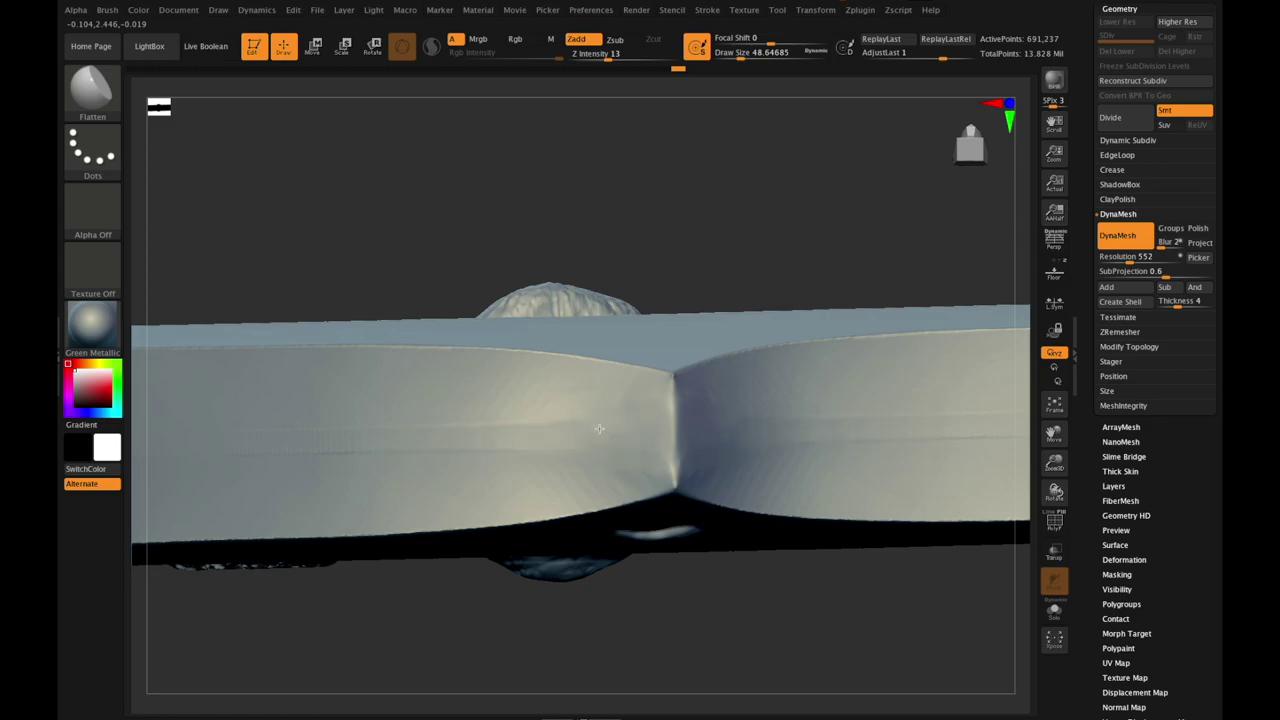
{"action": "left_click_drag", "start_coordinate": [1055, 462], "coordinate": [1062, 500]}
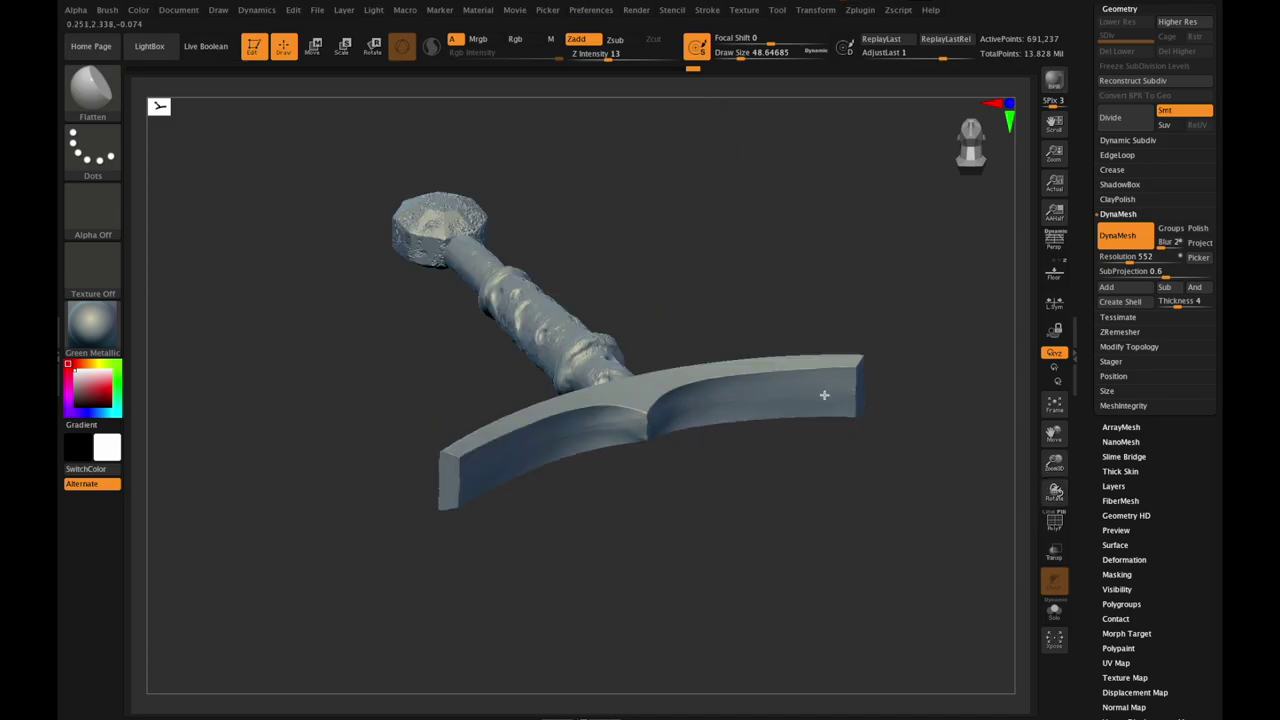
{"action": "key", "text": "shift"}
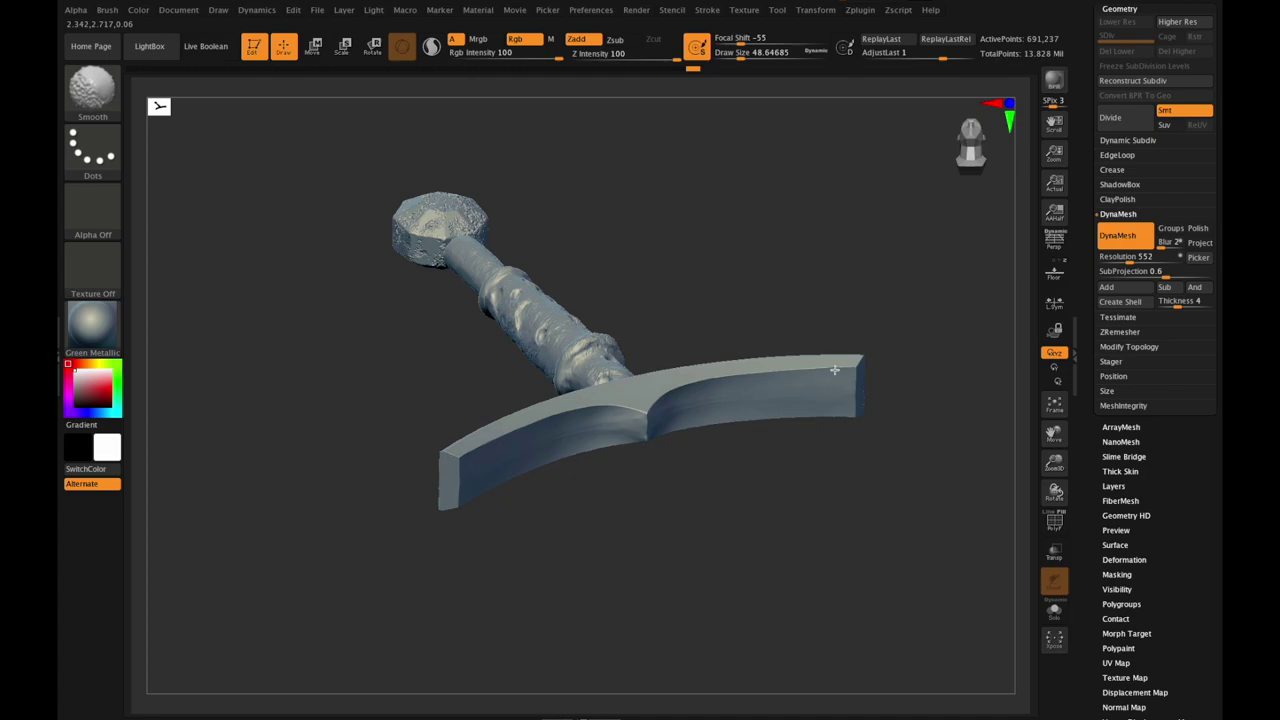
Step: Show the Blade subtool, turn on the floor grid's reference image, and compare the crossguard's shape with the photo
{"action": "mouse_move", "coordinate": [1054, 490]}
{"action": "left_mouse_down"}
{"action": "mouse_move", "coordinate": [1054, 522]}
{"action": "mouse_move", "coordinate": [1056, 490]}
{"action": "mouse_move", "coordinate": [1084, 490]}
{"action": "mouse_move", "coordinate": [1080, 466]}
{"action": "left_mouse_up"}
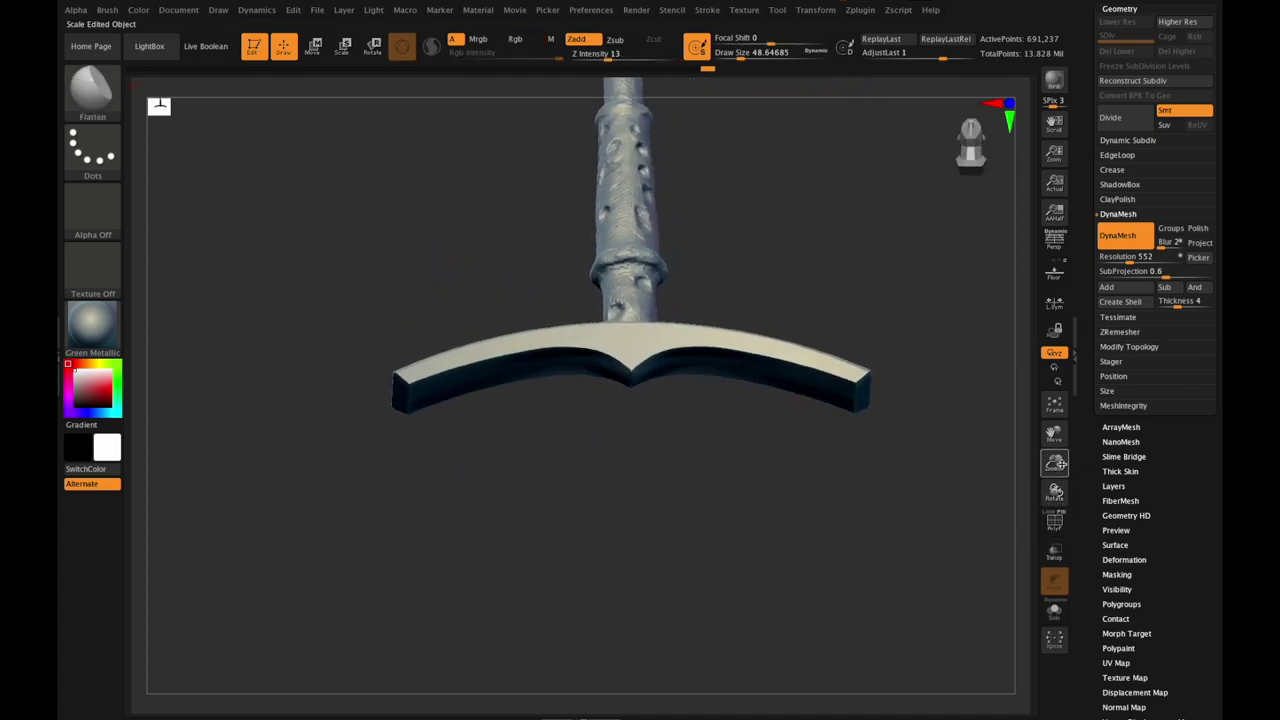
{"action": "scroll", "coordinate": [1128, 257], "scroll_direction": "up", "scroll_amount": 3}
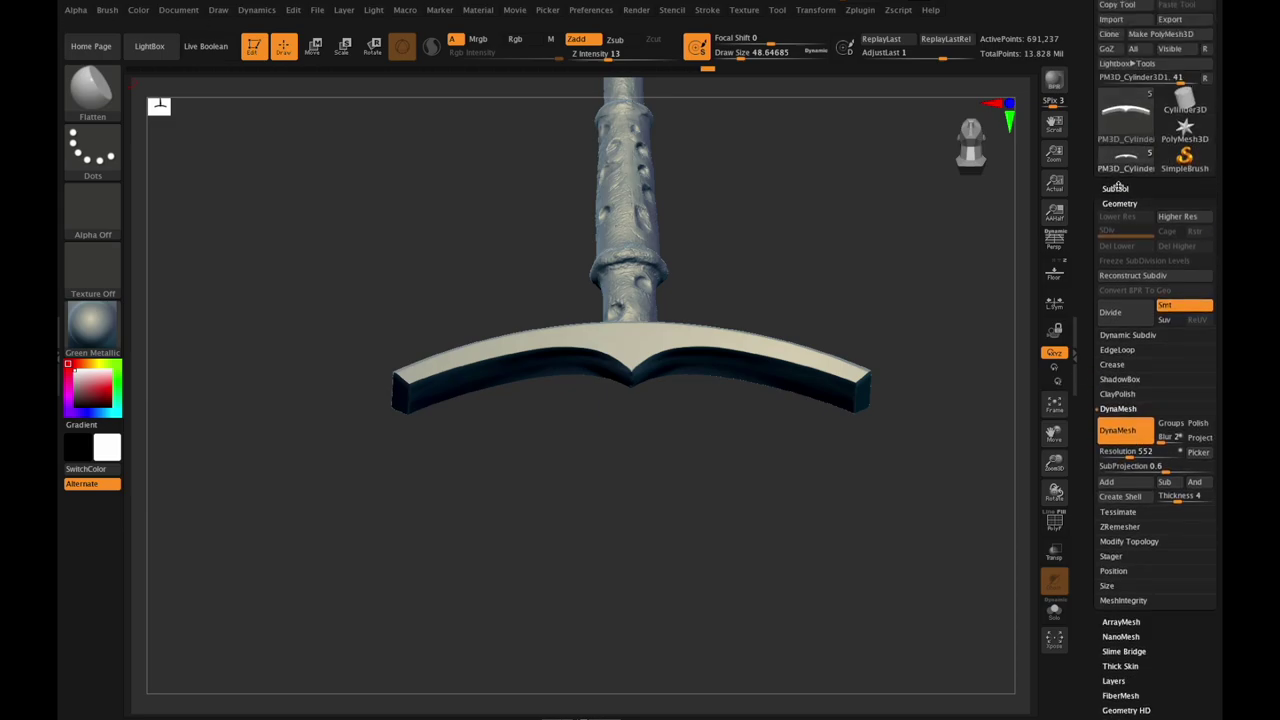
{"action": "left_click", "coordinate": [1118, 187]}
{"action": "left_click", "coordinate": [1208, 136]}
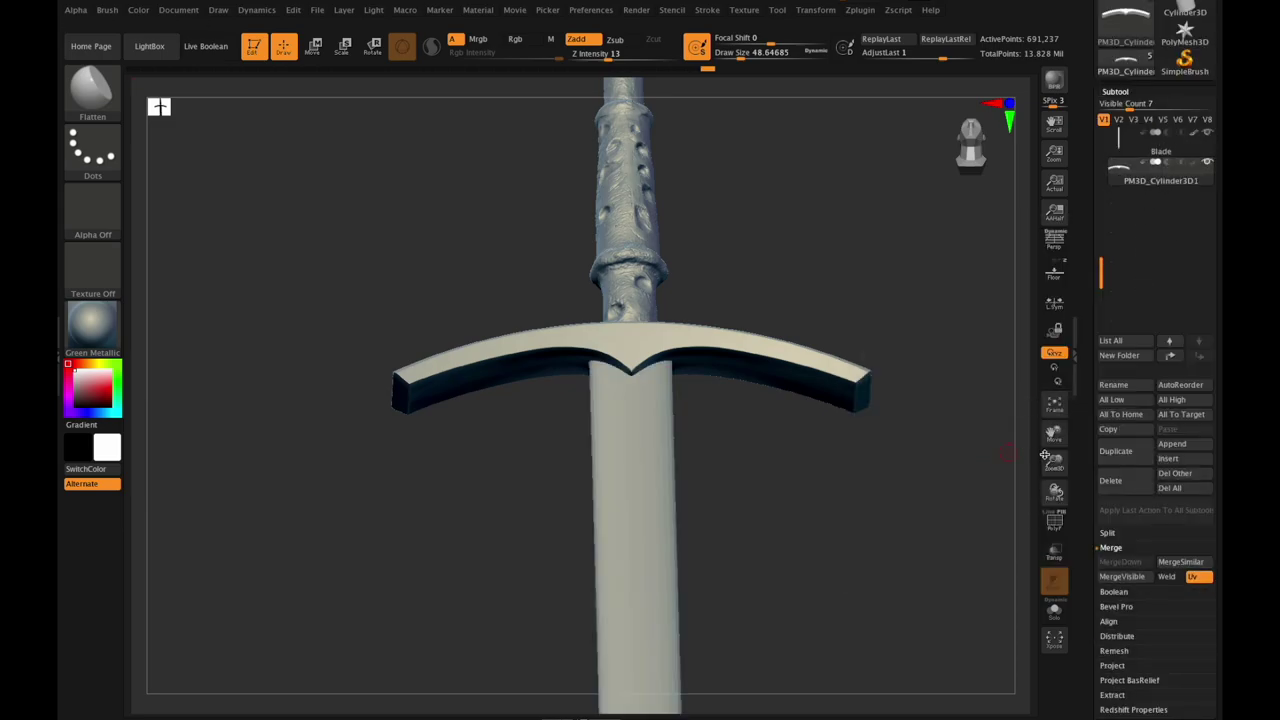
{"action": "left_click_drag", "start_coordinate": [1044, 455], "coordinate": [997, 420]}
{"action": "left_click", "coordinate": [1054, 273]}
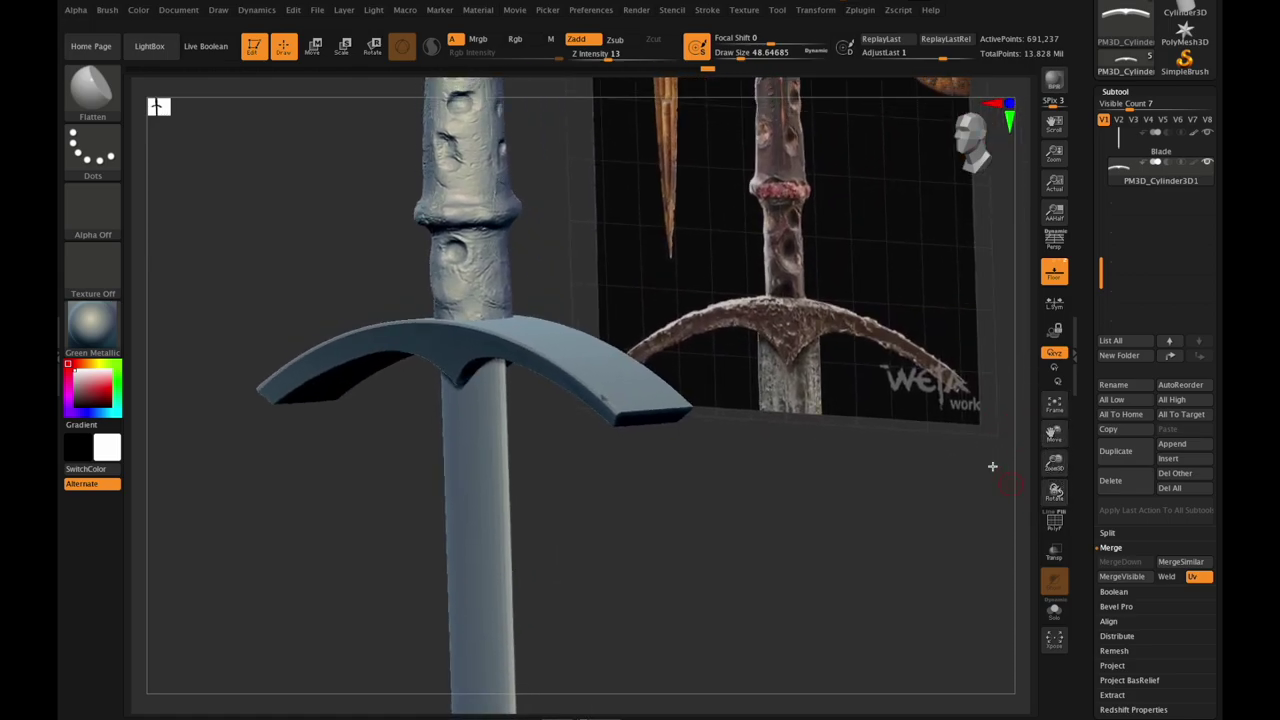
{"action": "left_click_drag", "start_coordinate": [1054, 489], "coordinate": [1043, 486]}
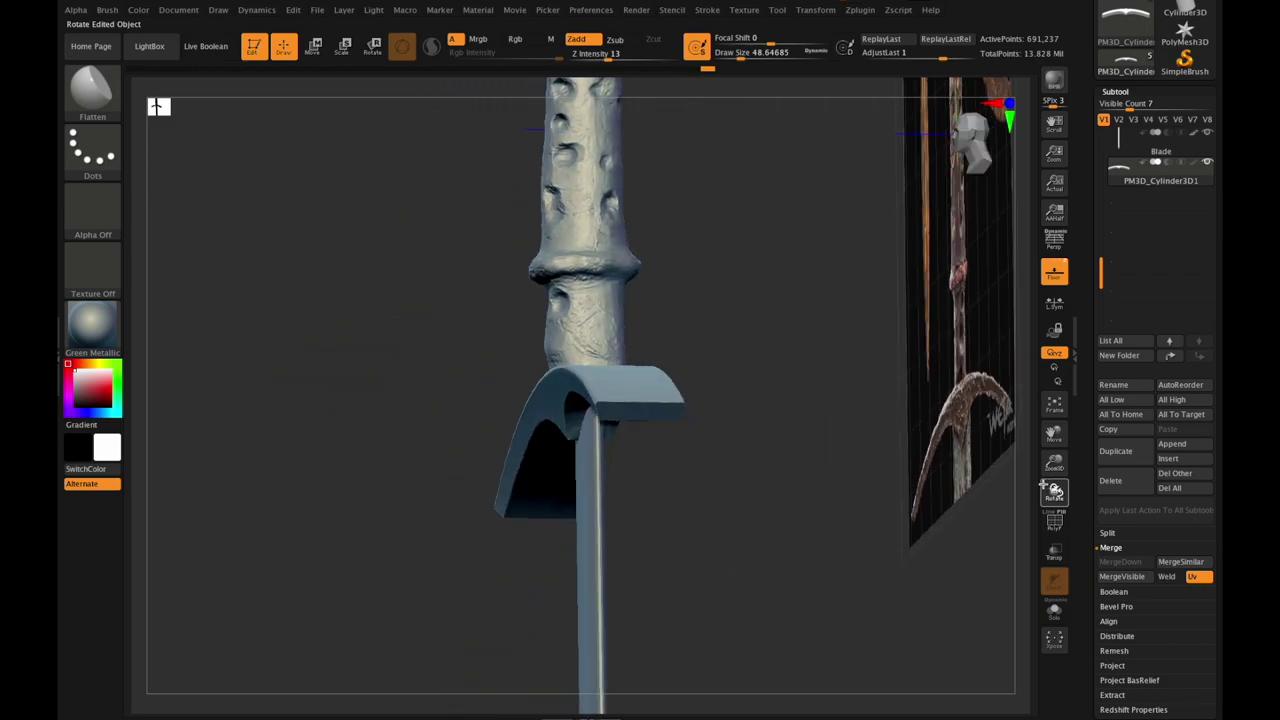
{"action": "left_click_drag", "start_coordinate": [1043, 486], "coordinate": [1058, 489]}
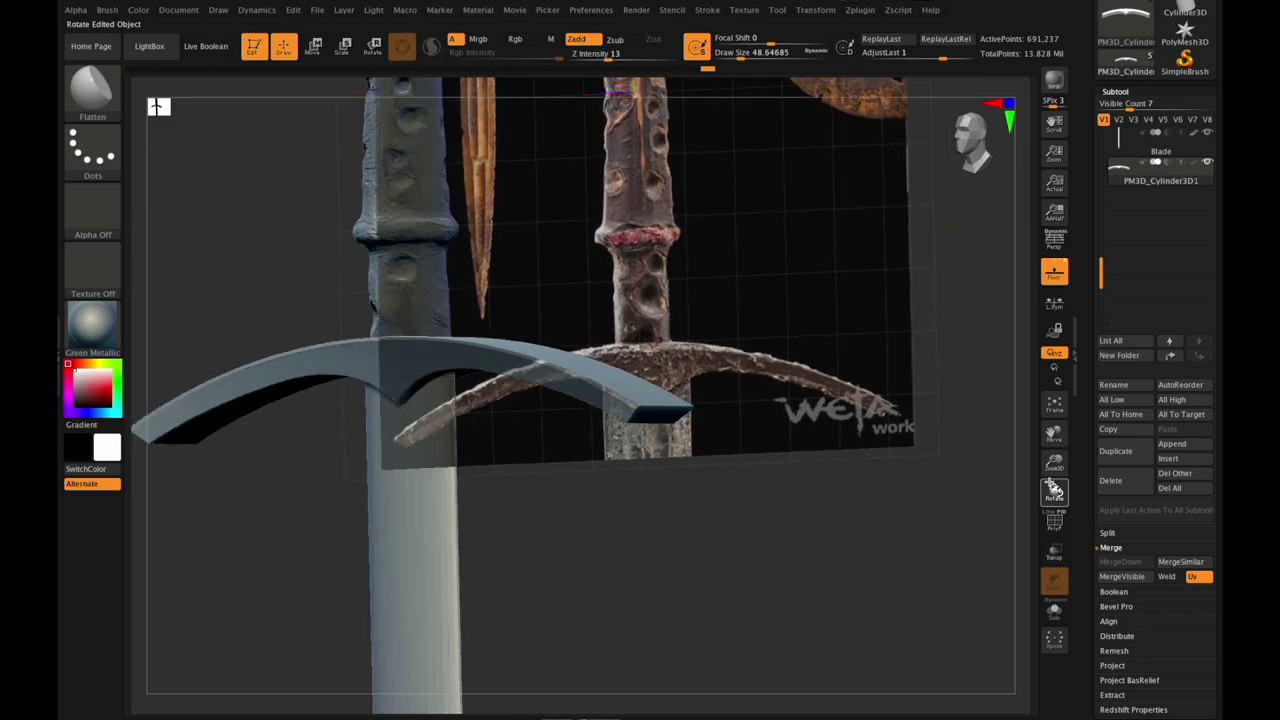
{"action": "left_click_drag", "start_coordinate": [1055, 433], "coordinate": [1053, 492]}
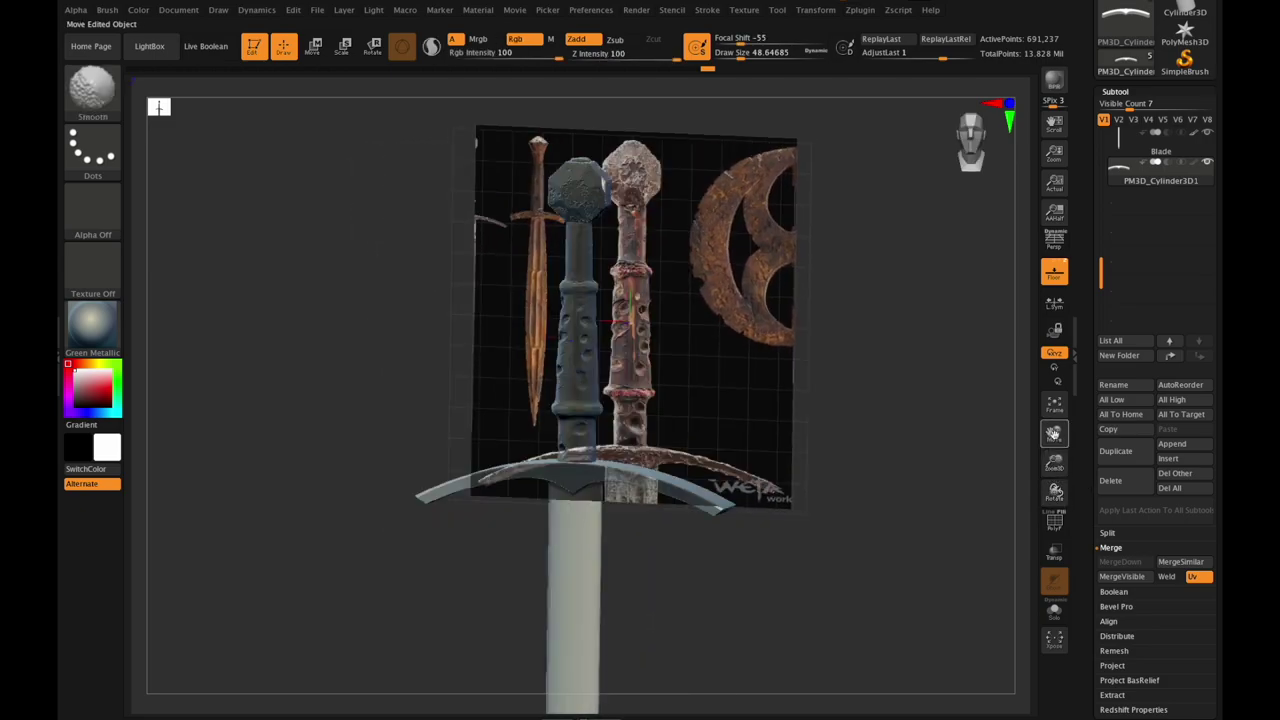
{"action": "left_click", "coordinate": [218, 10]}
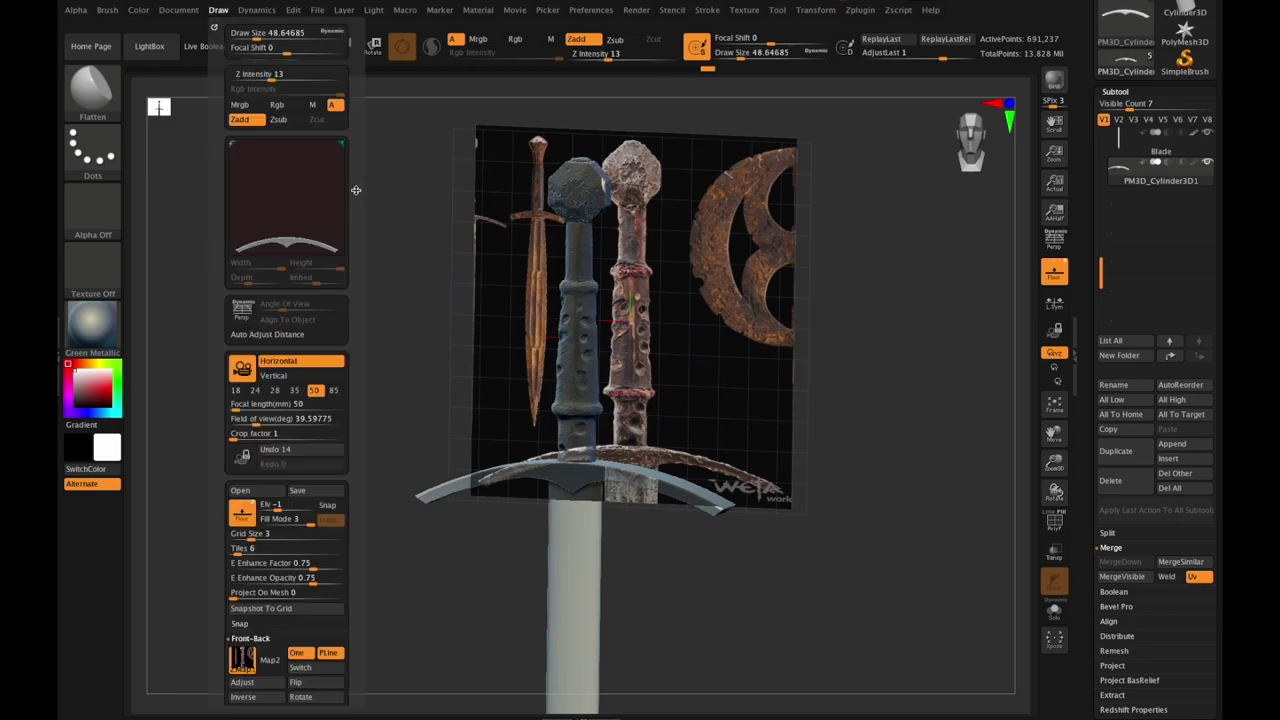
{"action": "scroll", "coordinate": [280, 300], "scroll_direction": "down", "scroll_amount": 5}
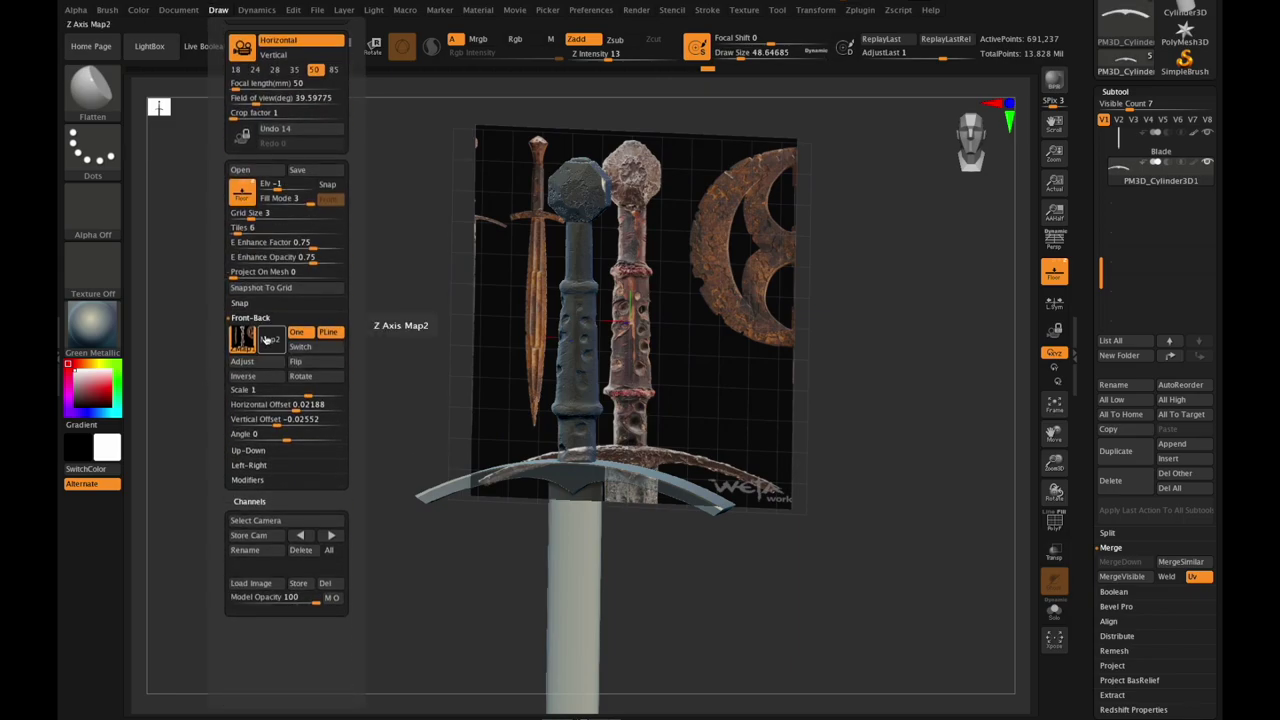
{"action": "left_click", "coordinate": [265, 340]}
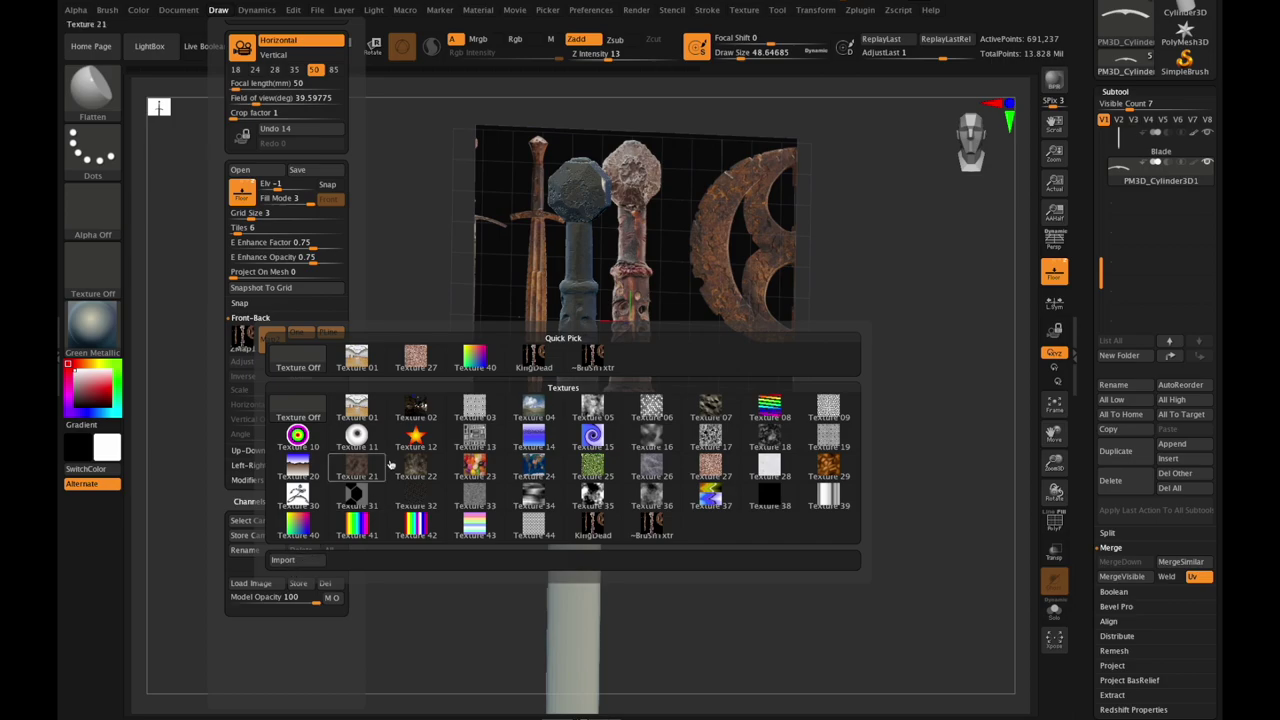
{"action": "mouse_move", "coordinate": [536, 367]}
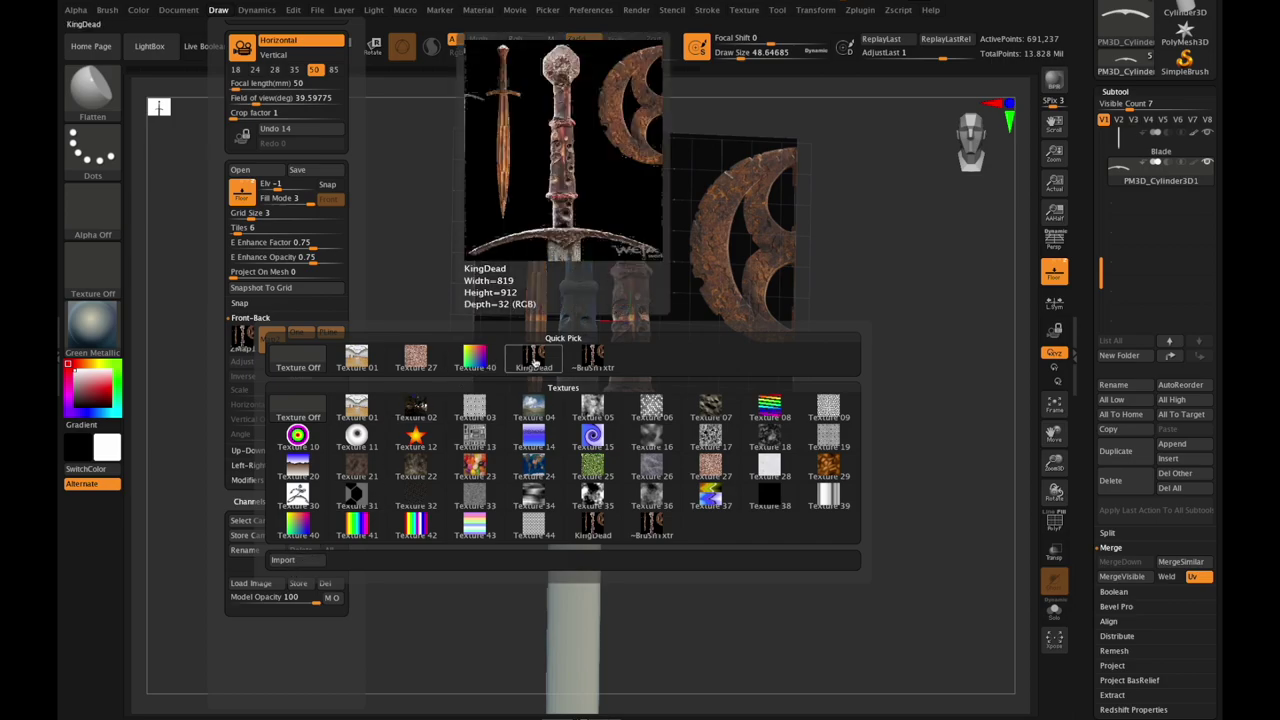
{"action": "left_click", "coordinate": [300, 561]}
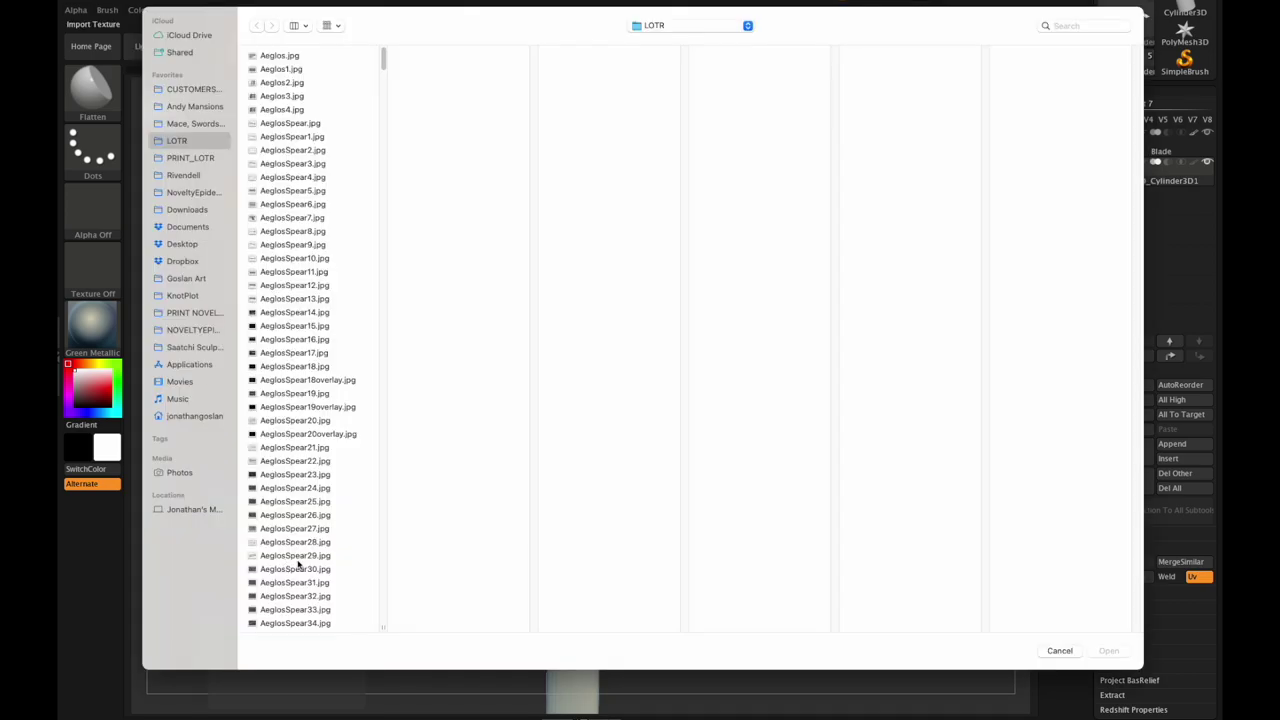
{"action": "left_click", "coordinate": [1057, 657]}
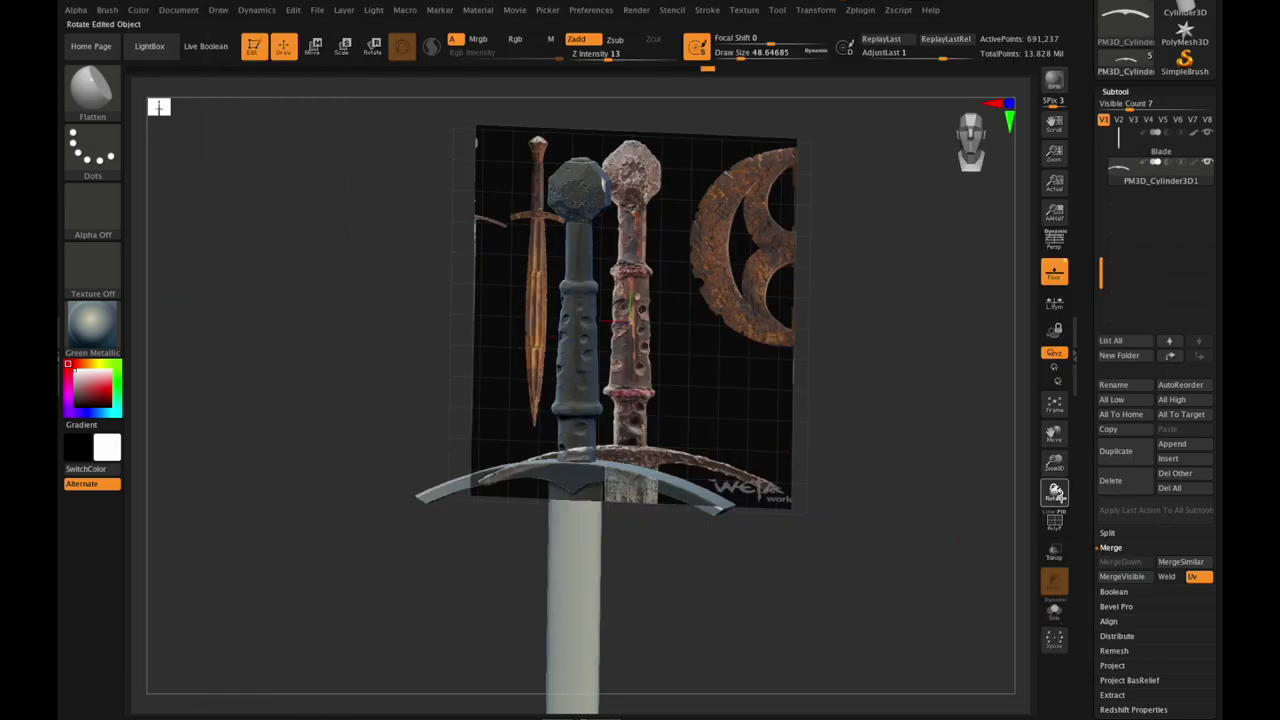
Step: Check the hilt and crossguard against the reference photo in a straight front view
{"action": "left_click_drag", "start_coordinate": [1057, 492], "coordinate": [1075, 482], "text": "shift"}
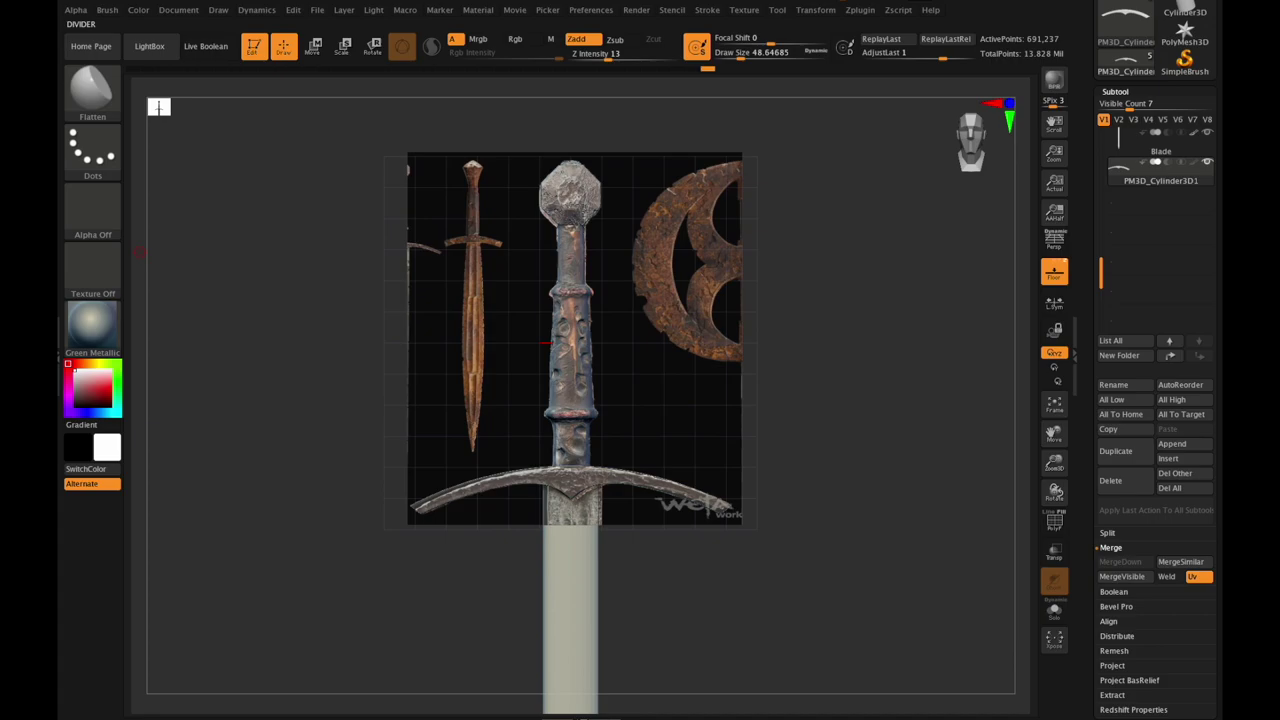
{"action": "left_click_drag", "start_coordinate": [1056, 493], "coordinate": [1066, 487]}
{"action": "left_click_drag", "start_coordinate": [1060, 442], "coordinate": [1102, 511]}
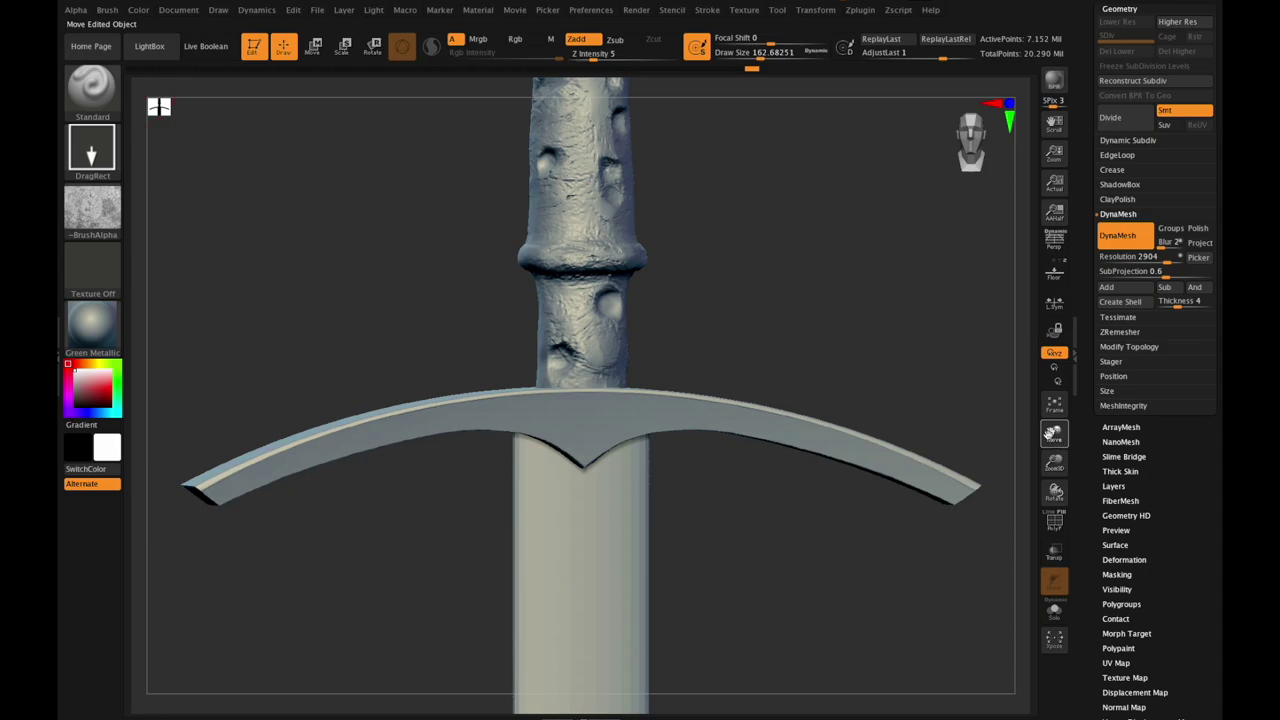
Step: Stamp the rough cracked alpha onto the crossguard's upper surface and underside using the Standard brush, DragRect stroke and Z Intensity 5
{"action": "left_click_drag", "start_coordinate": [1054, 437], "coordinate": [1056, 472]}
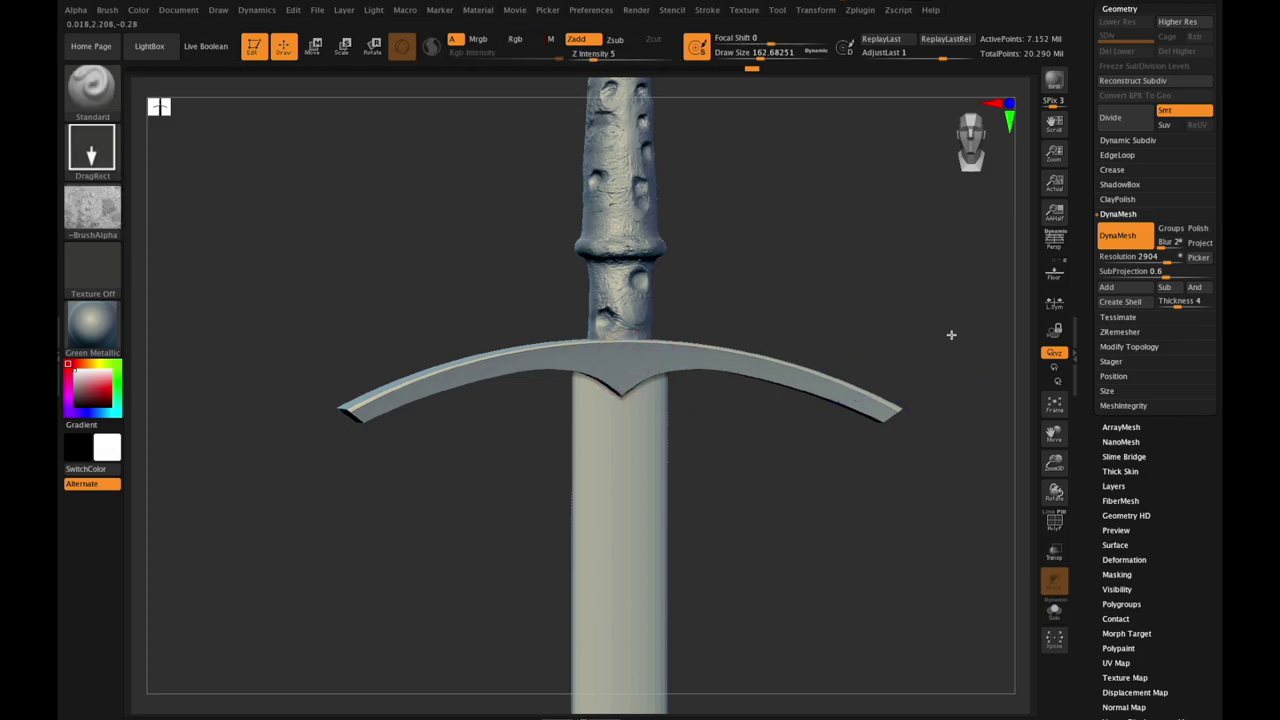
{"action": "left_click_drag", "start_coordinate": [1193, 193], "coordinate": [1275, 165]}
{"action": "left_click_drag", "start_coordinate": [1043, 460], "coordinate": [1045, 570]}
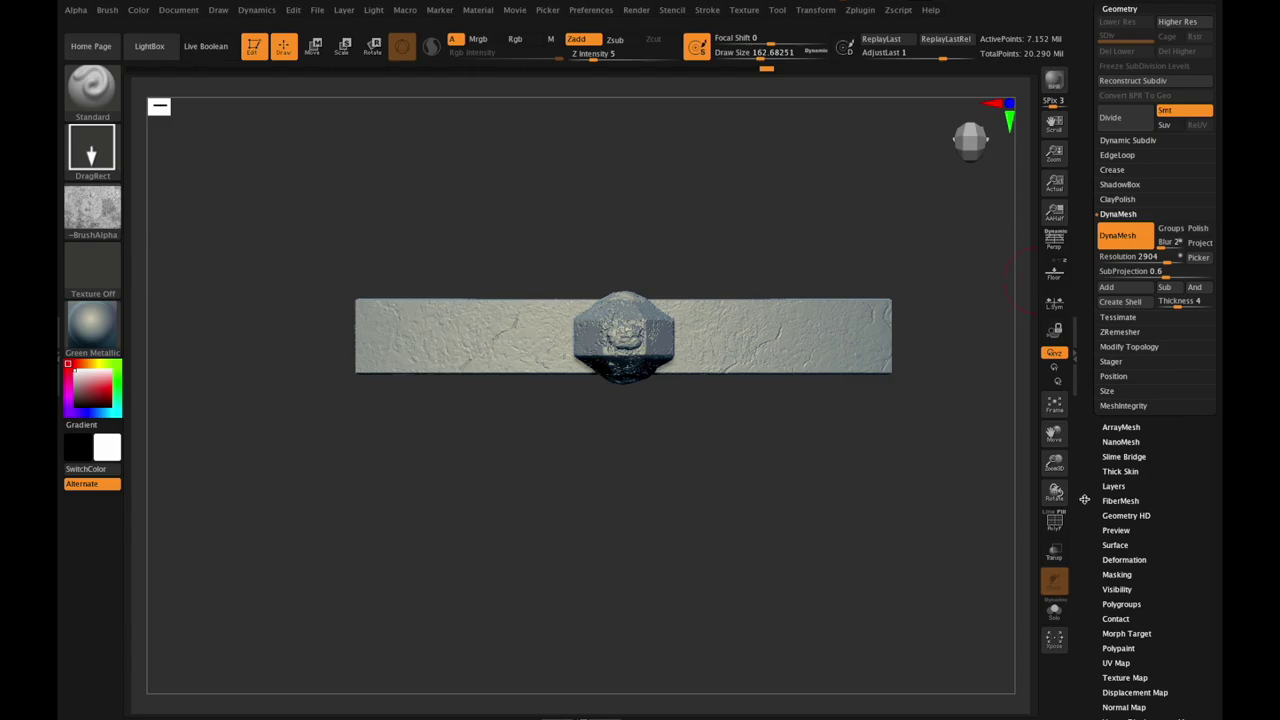
{"action": "left_click_drag", "start_coordinate": [1055, 492], "coordinate": [1054, 330]}
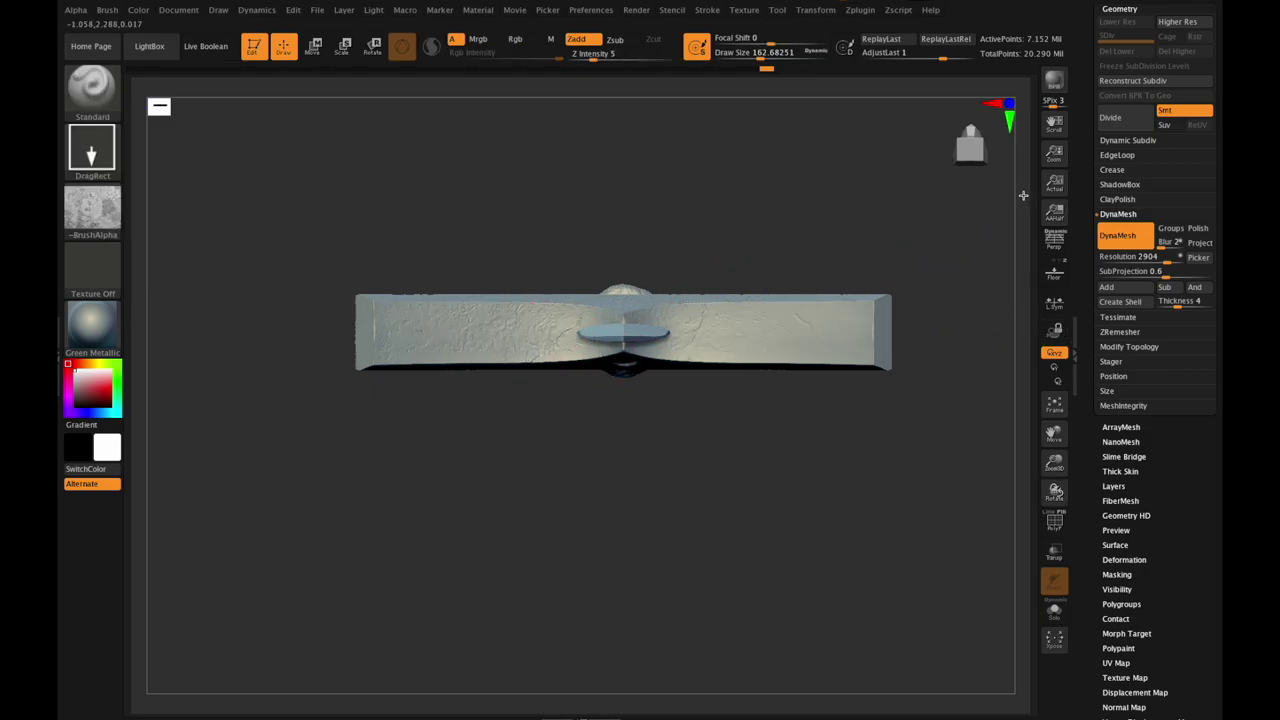
{"action": "left_click_drag", "start_coordinate": [1052, 490], "coordinate": [1014, 503]}
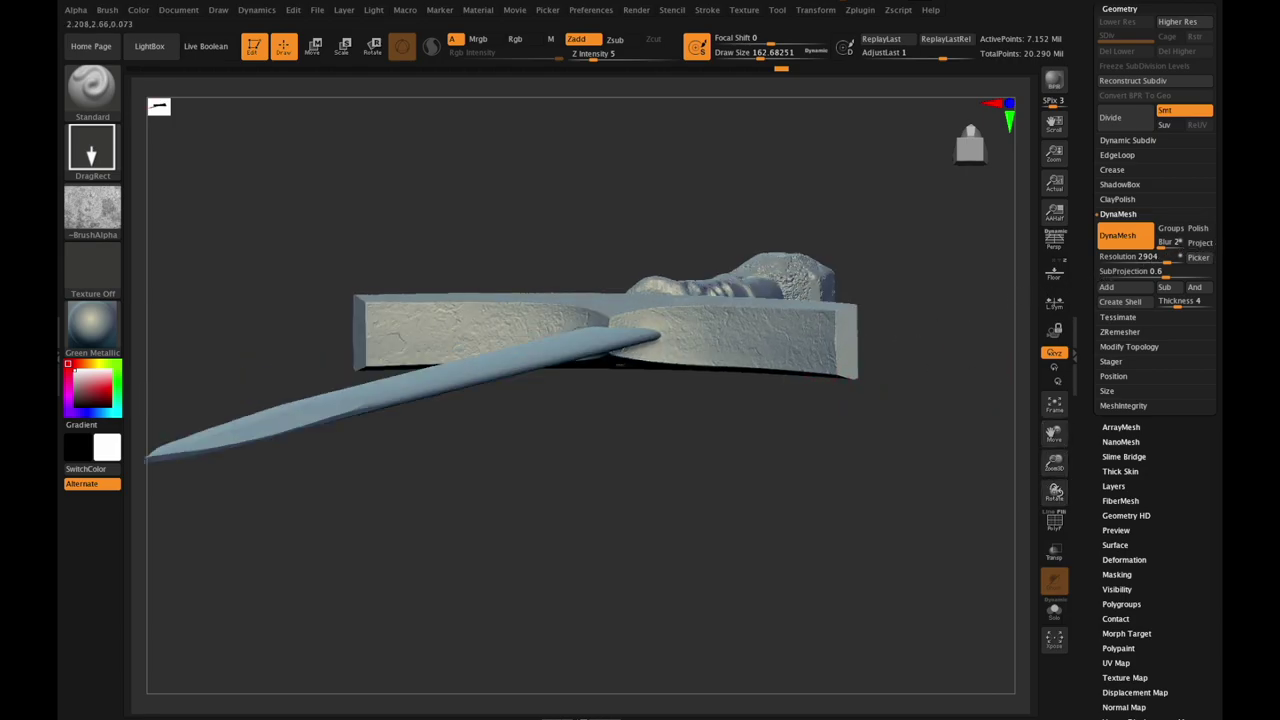
Step: Smooth the small dent at the centre of the crossguard's broad face and refresh the DynaMesh
{"action": "left_click_drag", "start_coordinate": [1055, 475], "coordinate": [1080, 395]}
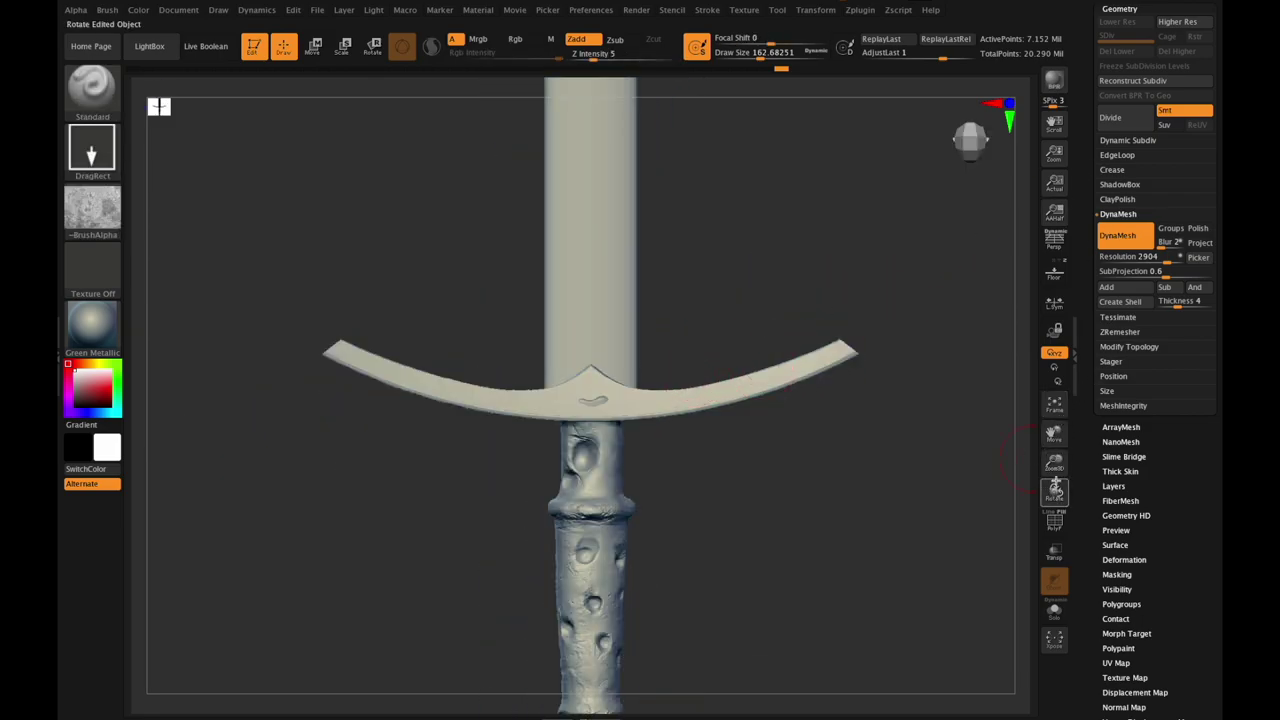
{"action": "left_click_drag", "start_coordinate": [1055, 487], "coordinate": [1068, 411]}
{"action": "left_click_drag", "start_coordinate": [1055, 489], "coordinate": [994, 480]}
{"action": "left_click_drag", "start_coordinate": [1054, 434], "coordinate": [824, 464]}
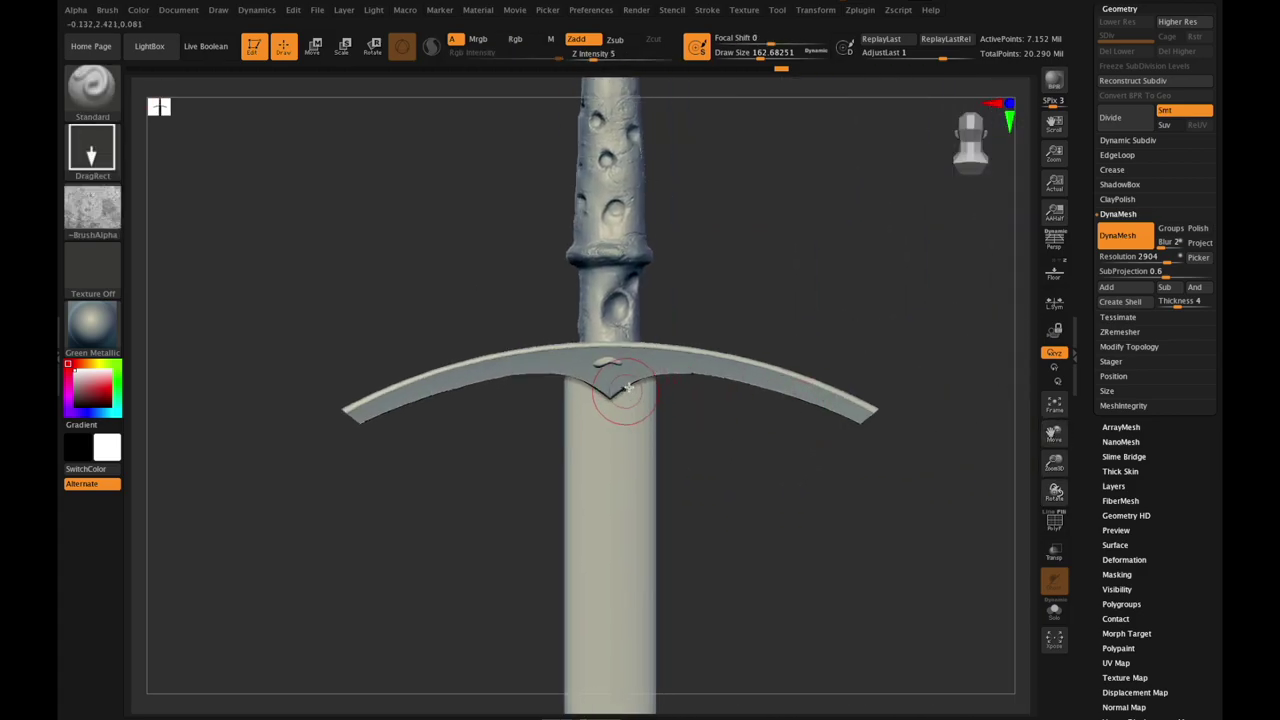
{"action": "key", "text": "shift"}
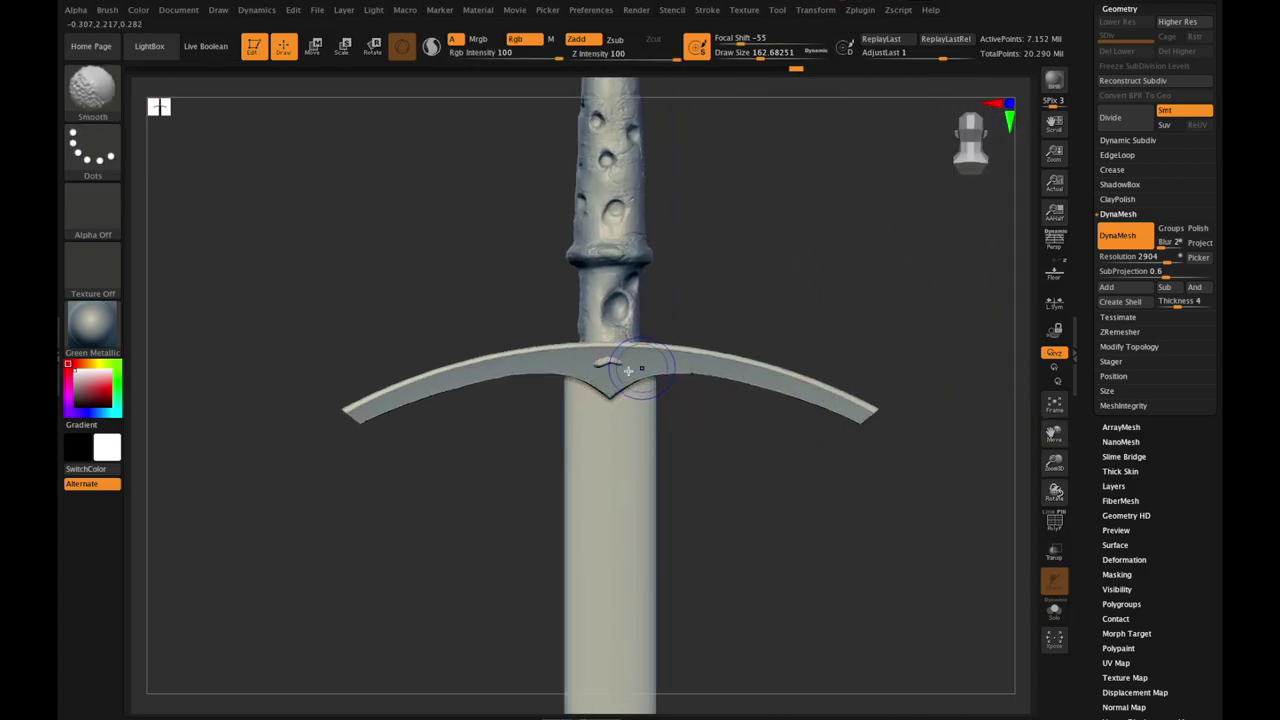
{"action": "key", "text": "ctrl"}
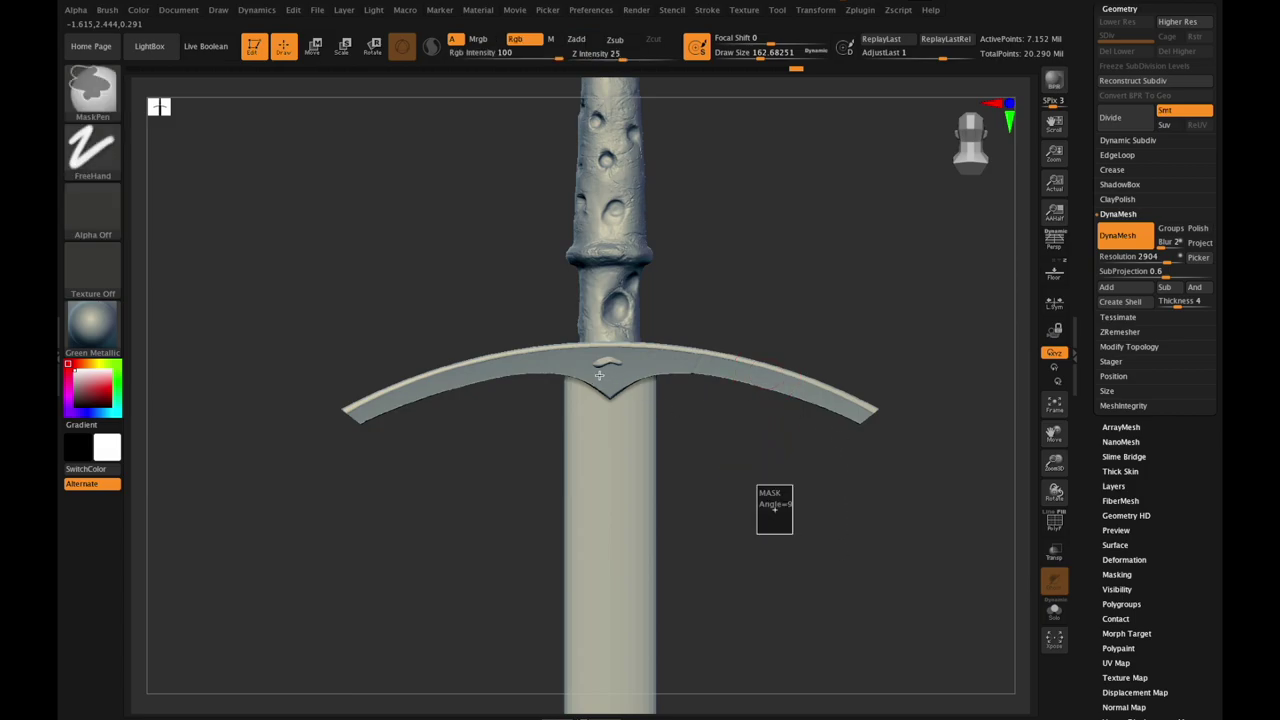
Step: Stamp the same rough alpha across the crossguard's two broad faces and refresh the DynaMesh at resolution 2904
{"action": "mouse_move", "coordinate": [1054, 462]}
{"action": "left_mouse_down"}
{"action": "mouse_move", "coordinate": [1078, 522]}
{"action": "mouse_move", "coordinate": [1047, 438]}
{"action": "mouse_move", "coordinate": [1048, 475]}
{"action": "mouse_move", "coordinate": [909, 391]}
{"action": "mouse_move", "coordinate": [643, 372]}
{"action": "left_mouse_up"}
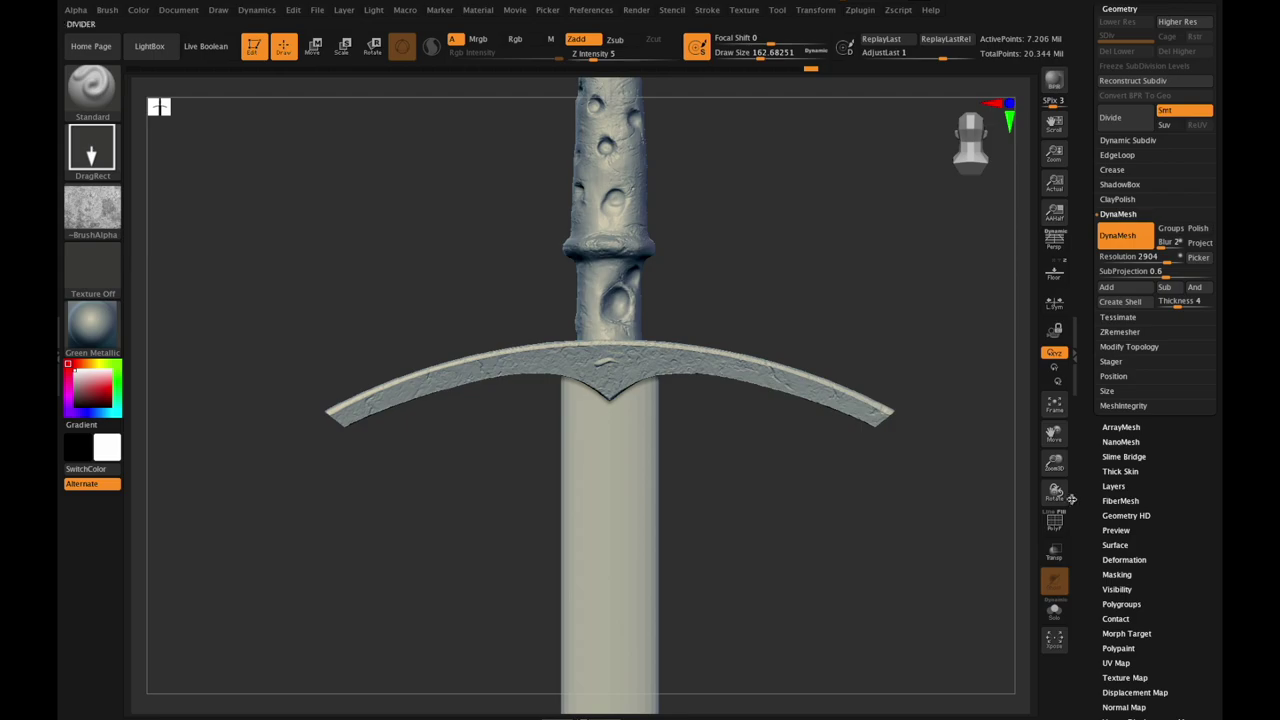
{"action": "left_click_drag", "start_coordinate": [1054, 495], "coordinate": [1028, 462]}
{"action": "left_click_drag", "start_coordinate": [926, 459], "coordinate": [1010, 504], "text": "ctrl"}
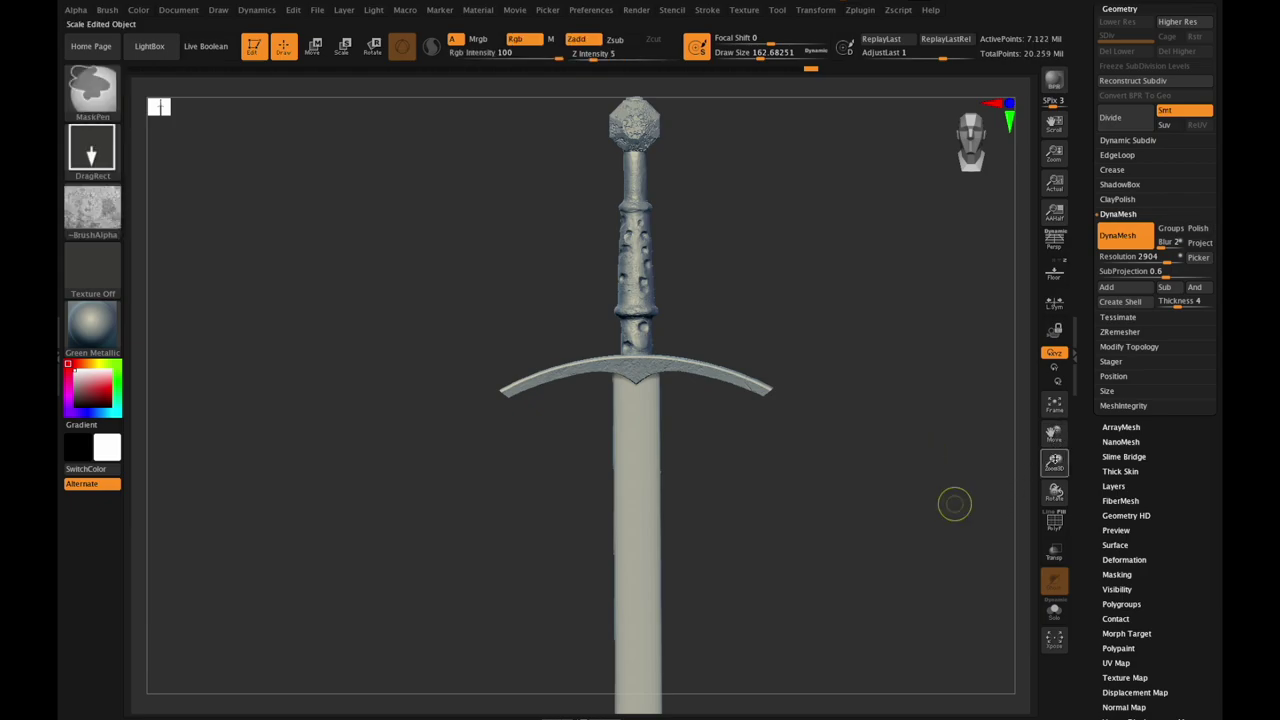
Step: Wear down the crossguard's upper front edge from the centre along one arm using the Flatten brush at size about 25
{"action": "mouse_move", "coordinate": [1054, 462]}
{"action": "left_mouse_down"}
{"action": "mouse_move", "coordinate": [1068, 498]}
{"action": "mouse_move", "coordinate": [1056, 470]}
{"action": "mouse_move", "coordinate": [998, 438]}
{"action": "left_mouse_up"}
{"action": "mouse_move", "coordinate": [1055, 492]}
{"action": "left_mouse_down"}
{"action": "mouse_move", "coordinate": [1060, 474]}
{"action": "mouse_move", "coordinate": [1057, 489]}
{"action": "left_mouse_up"}
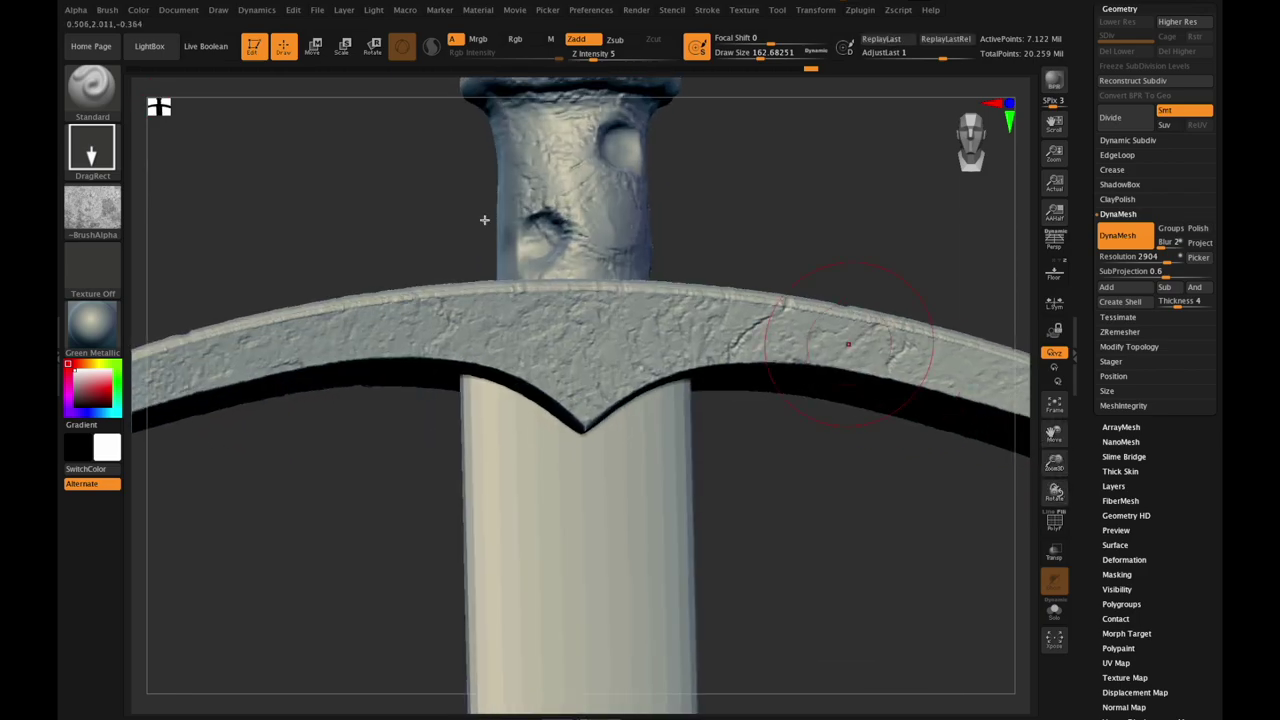
{"action": "key", "text": "b"}
{"action": "key", "text": "f"}
{"action": "key", "text": "l"}
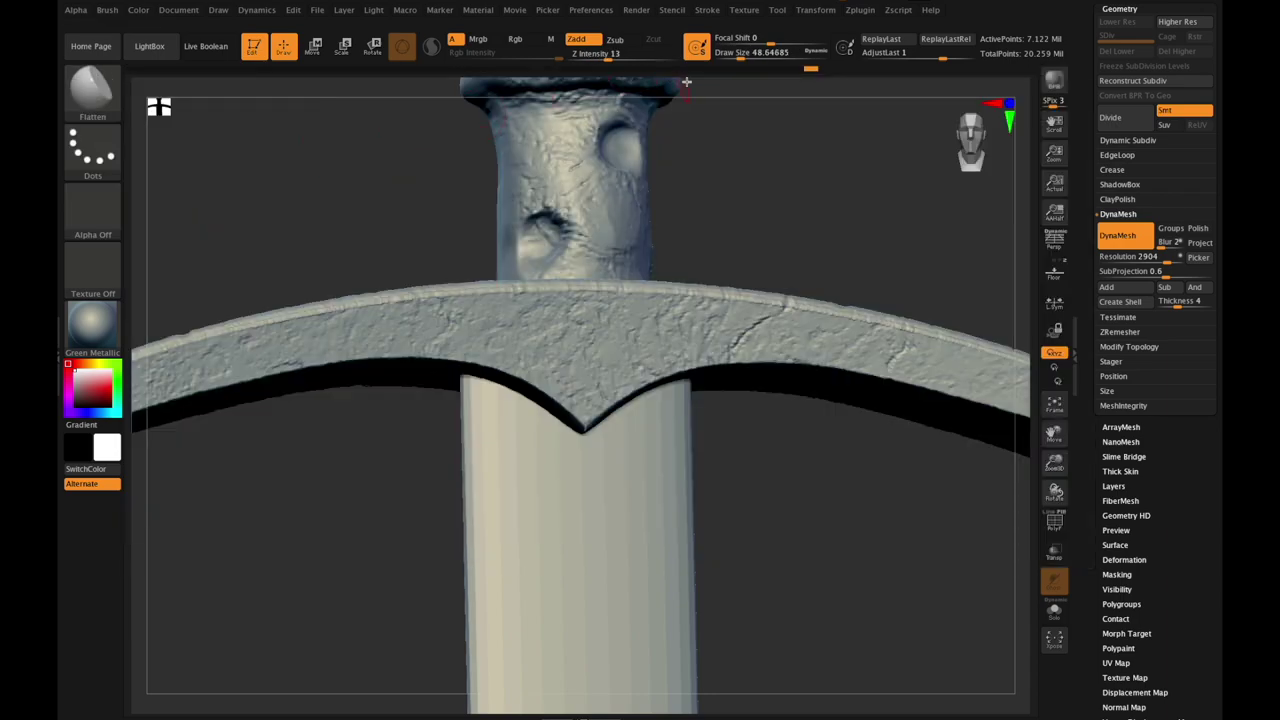
{"action": "key", "text": "bracketleft"}
{"action": "key", "text": "bracketleft"}
{"action": "key", "text": "bracketleft"}
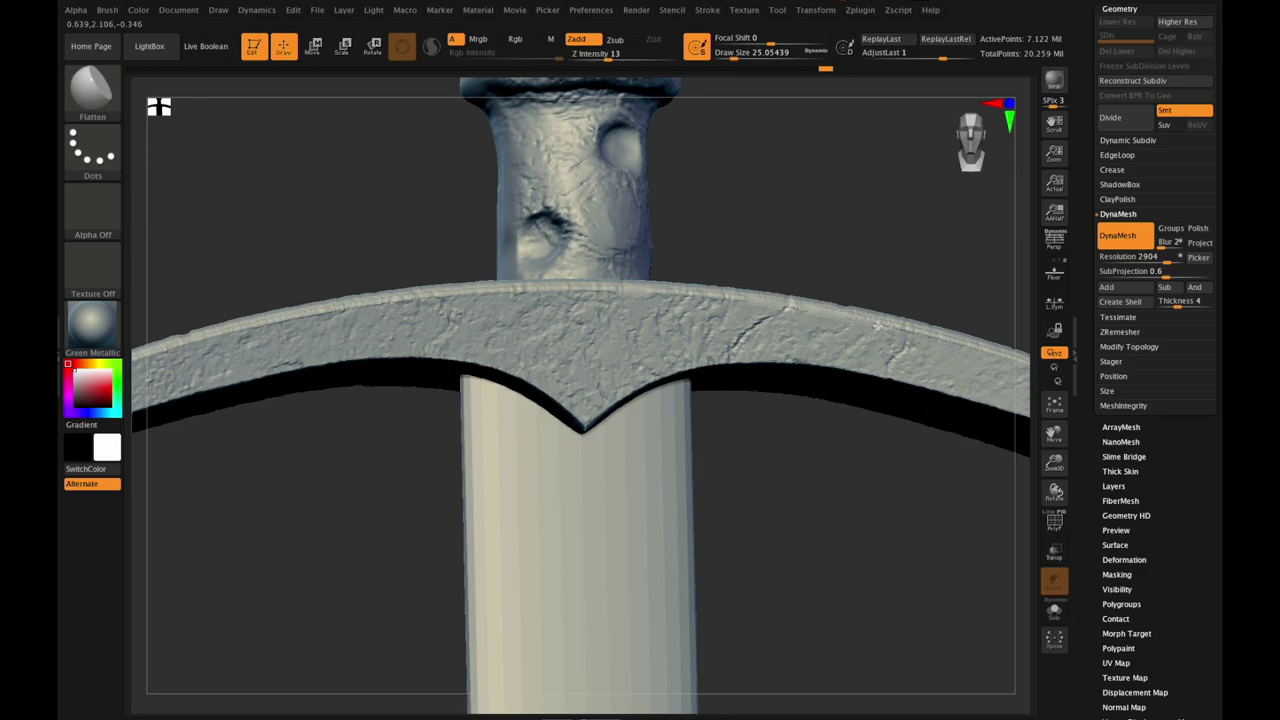
{"action": "left_click_drag", "start_coordinate": [1053, 433], "coordinate": [873, 423]}
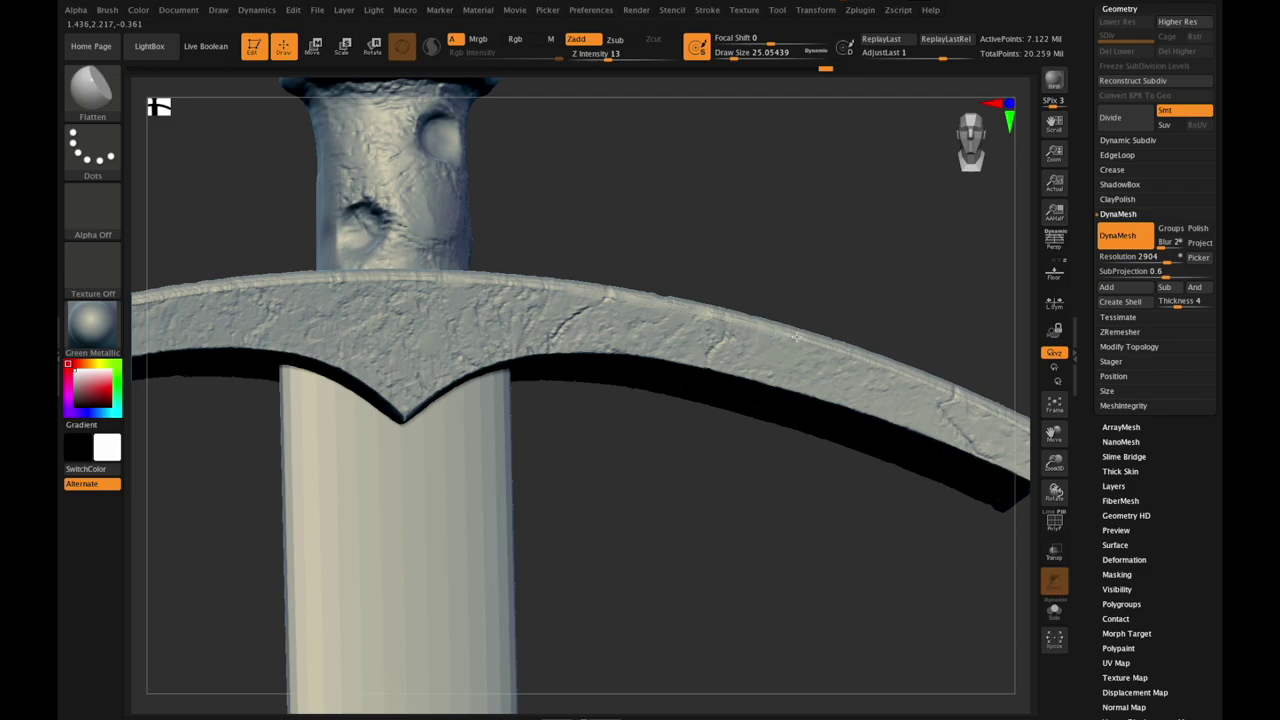
{"action": "left_click_drag", "start_coordinate": [1054, 491], "coordinate": [1068, 490]}
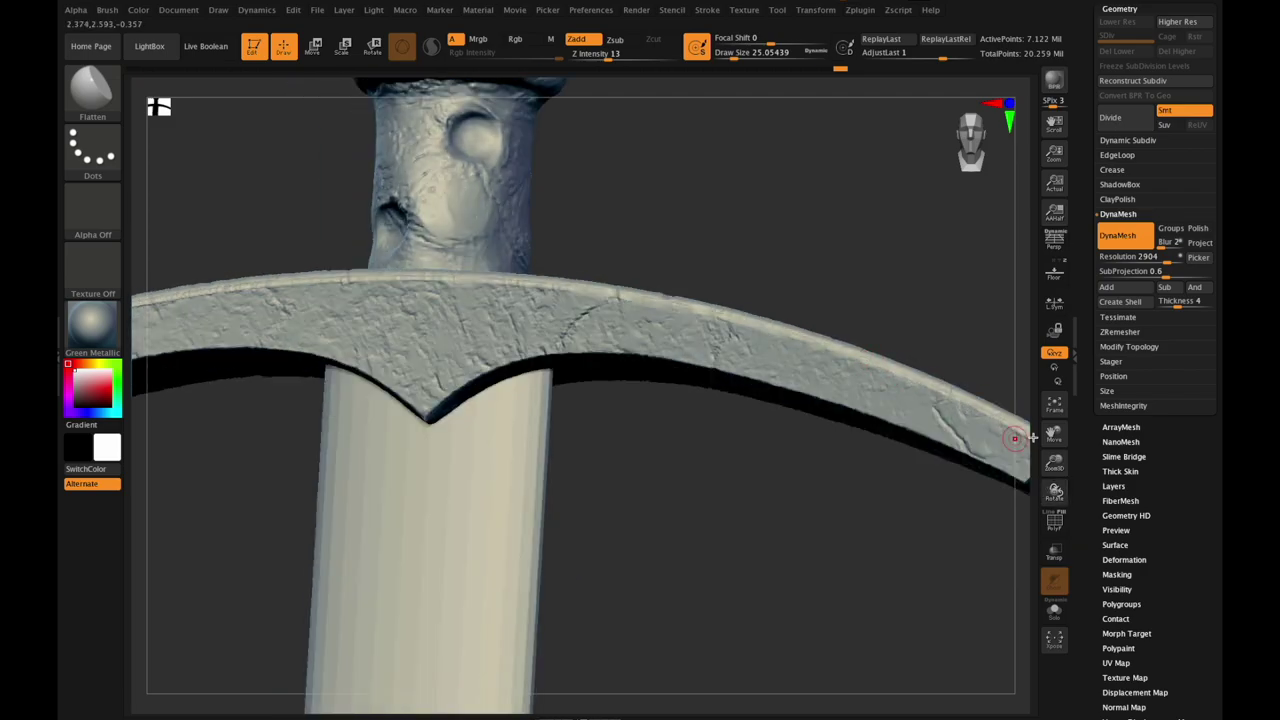
{"action": "left_click_drag", "start_coordinate": [1014, 438], "coordinate": [872, 378], "text": "alt"}
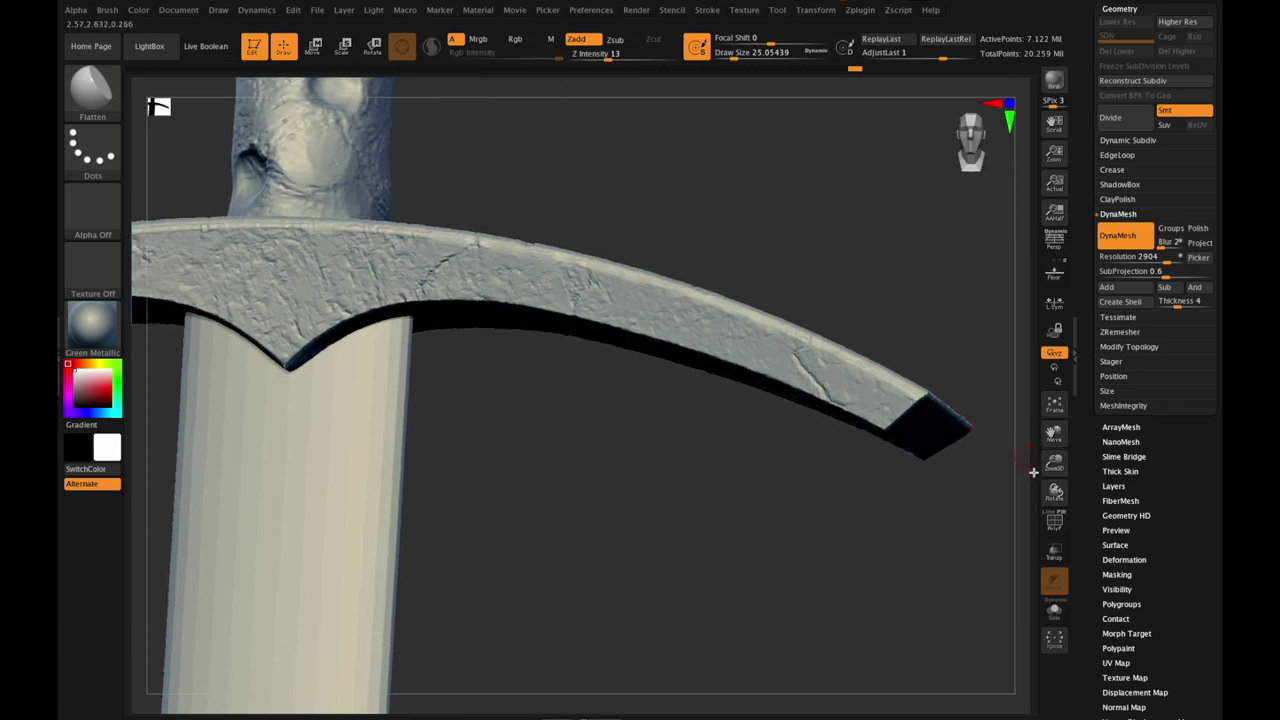
Step: Wear down the upper edge of the crossguard arm's end face with the Flatten brush at size about 25
{"action": "left_click_drag", "start_coordinate": [1031, 436], "coordinate": [925, 393]}
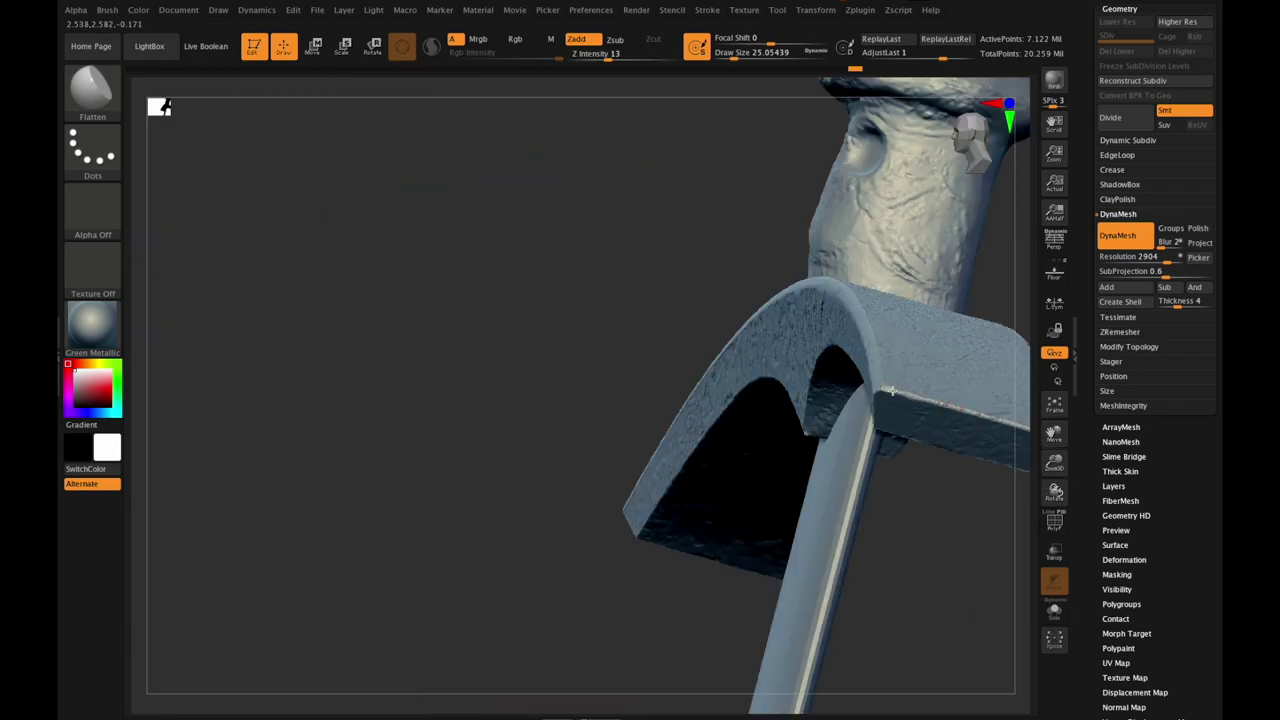
{"action": "mouse_move", "coordinate": [965, 436]}
{"action": "left_mouse_down", "text": "alt"}
{"action": "mouse_move", "coordinate": [732, 348]}
{"action": "mouse_move", "coordinate": [720, 305]}
{"action": "left_mouse_up", "text": "alt"}
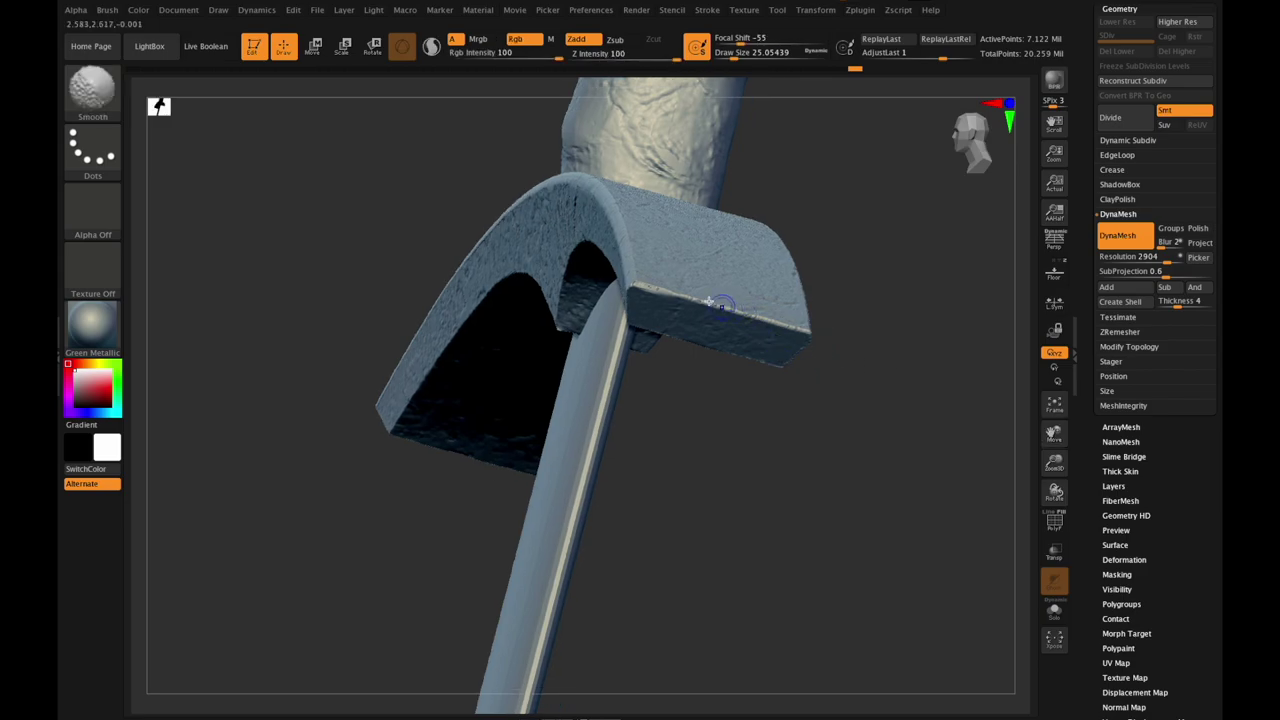
{"action": "left_click_drag", "start_coordinate": [1052, 463], "coordinate": [1052, 500]}
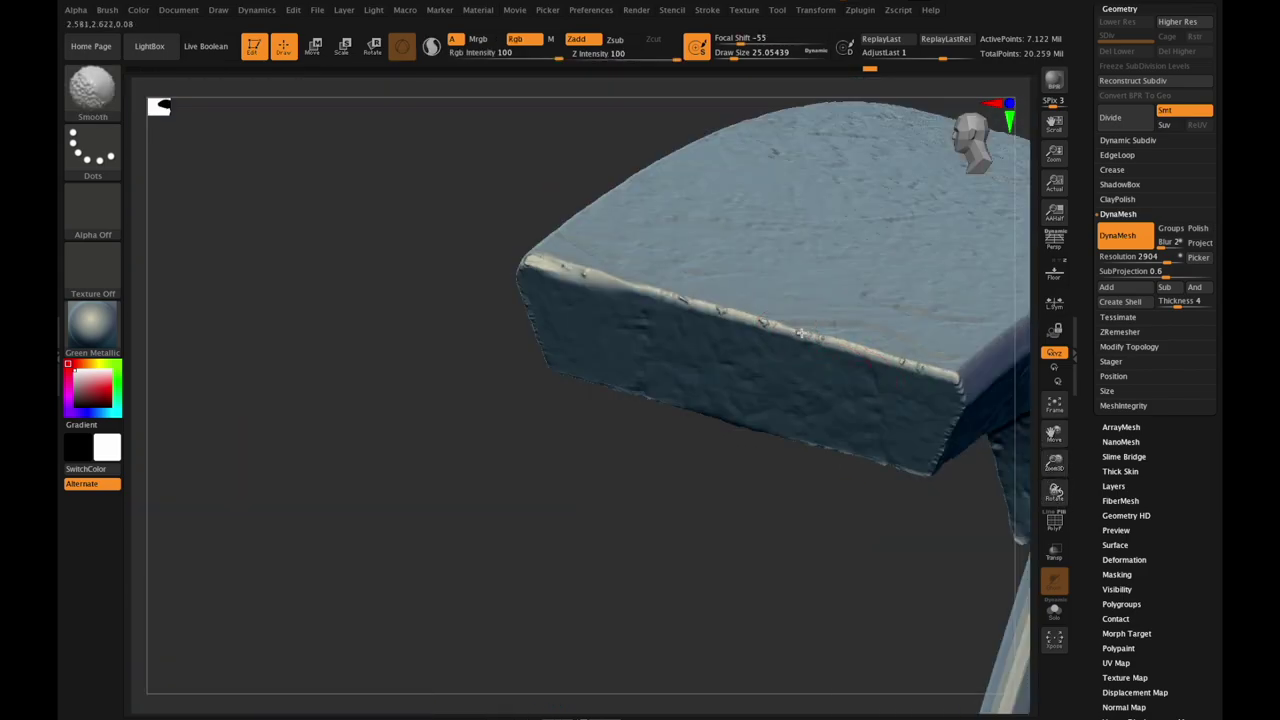
{"action": "mouse_move", "coordinate": [704, 314]}
{"action": "left_mouse_down"}
{"action": "mouse_move", "coordinate": [713, 308]}
{"action": "mouse_move", "coordinate": [682, 300]}
{"action": "mouse_move", "coordinate": [698, 312]}
{"action": "left_mouse_up"}
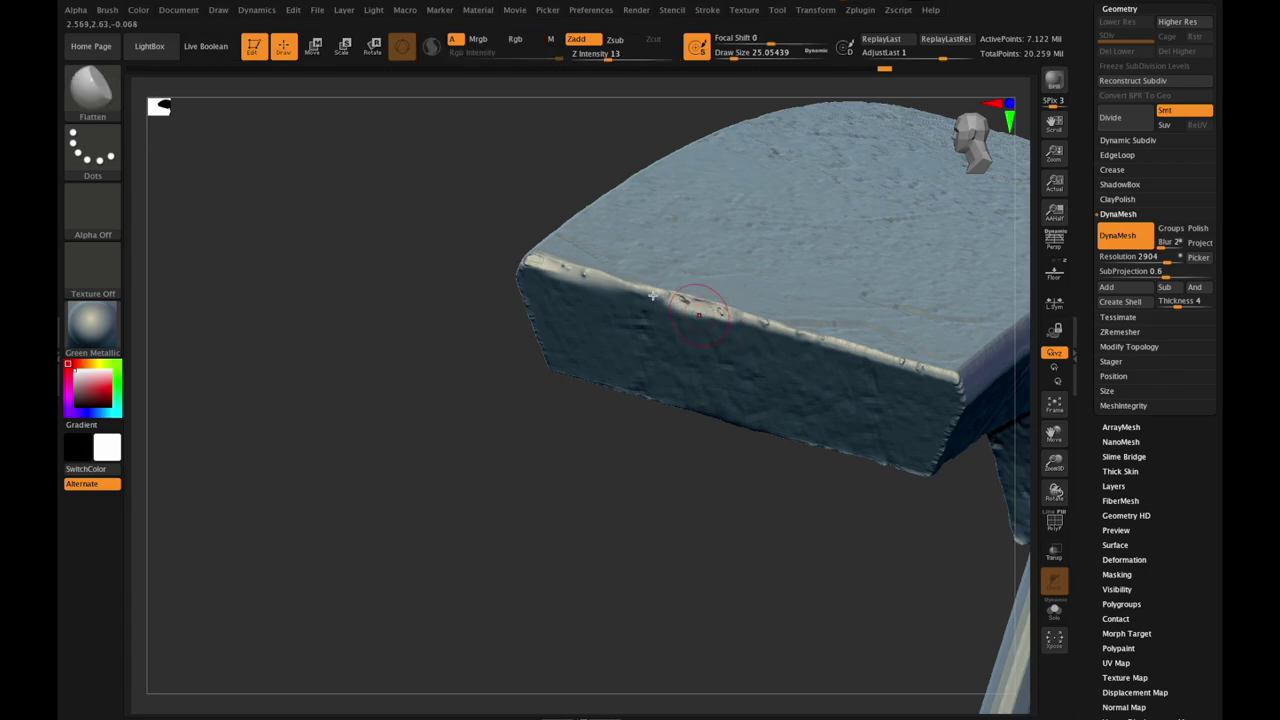
{"action": "left_click_drag", "start_coordinate": [573, 266], "coordinate": [527, 286]}
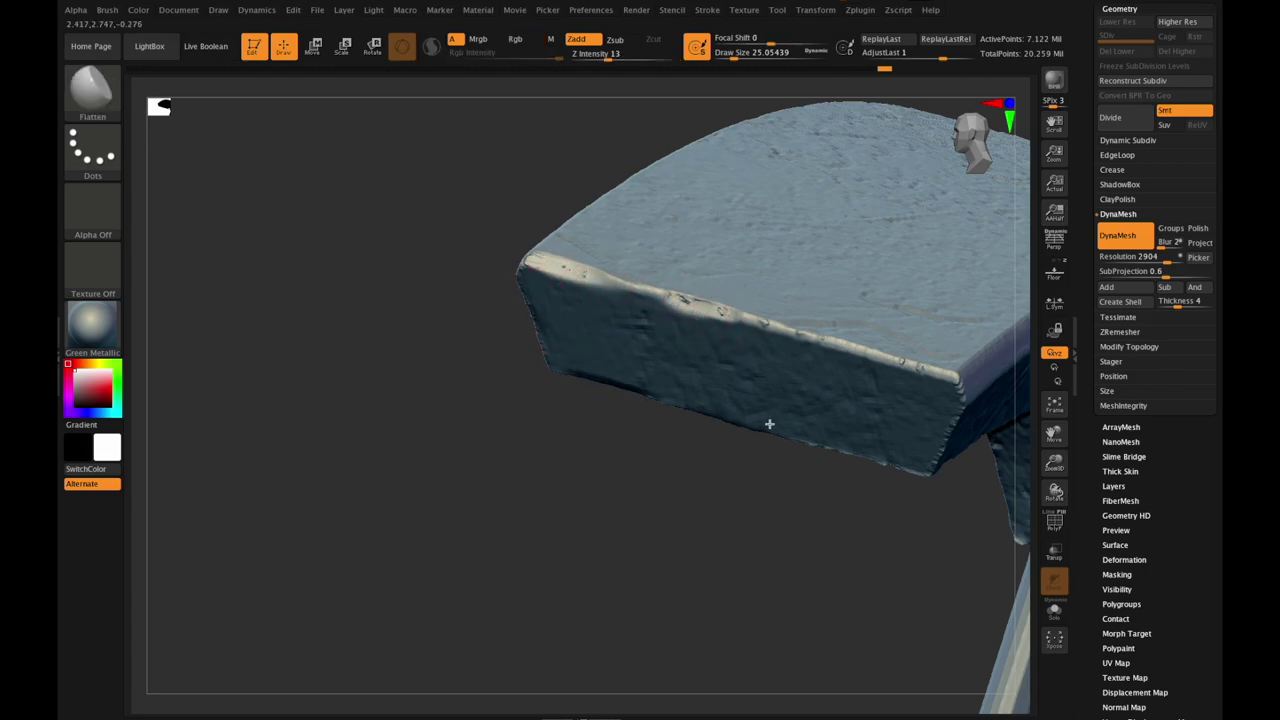
{"action": "key", "text": "ctrl"}
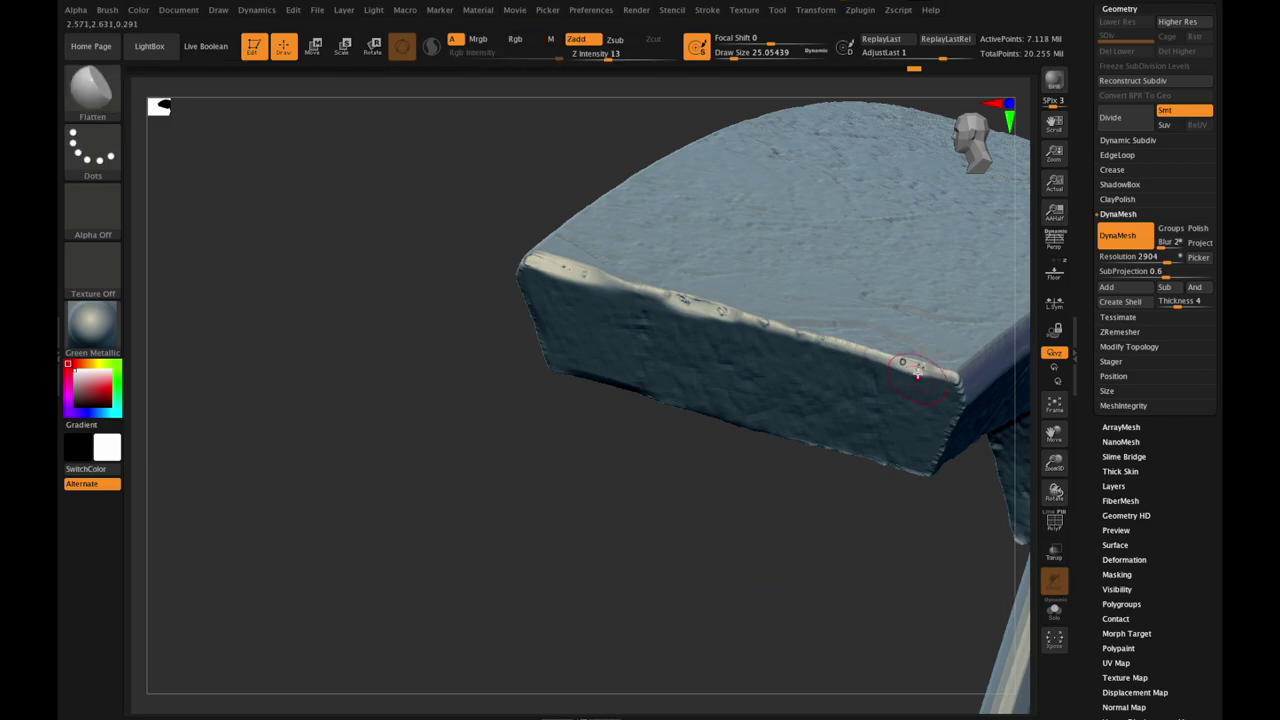
Step: Smooth out the small pits along the worn upper edge of the arm's end face
{"action": "left_click_drag", "start_coordinate": [914, 361], "coordinate": [905, 372], "text": "shift"}
{"action": "key", "text": "shift"}
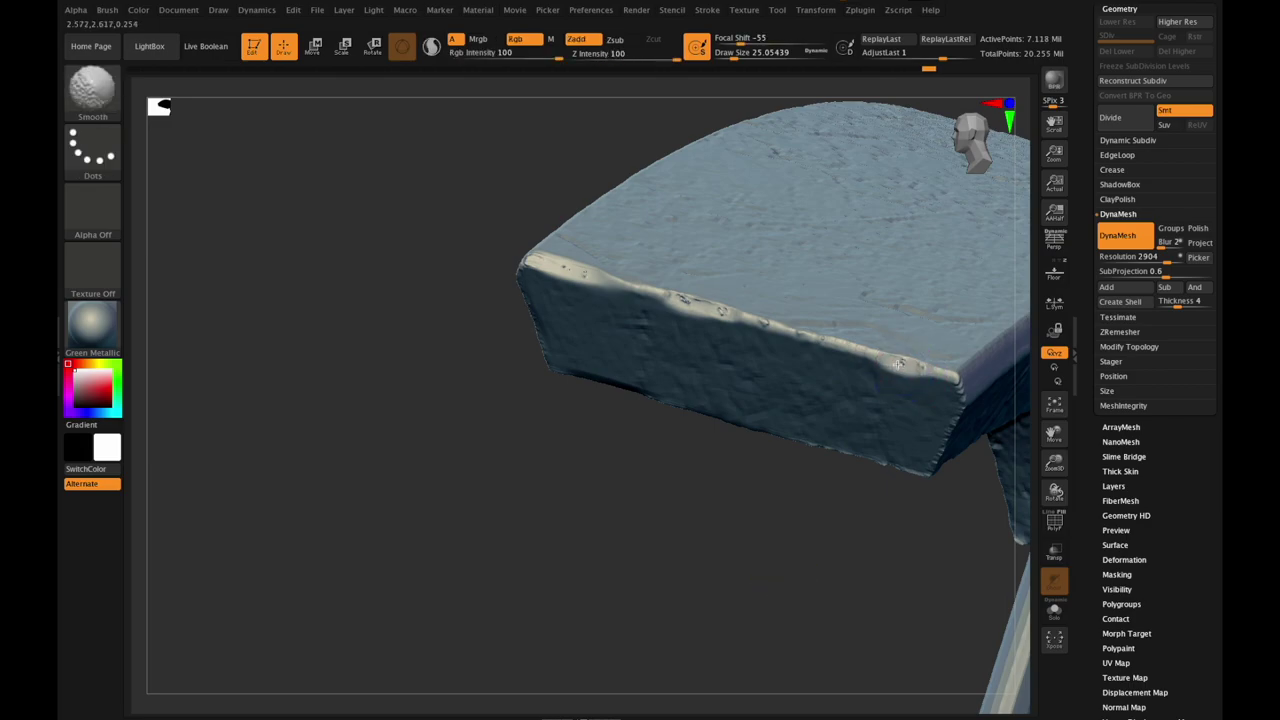
{"action": "left_click_drag", "start_coordinate": [860, 356], "coordinate": [775, 325], "text": "shift"}
{"action": "key", "text": "ctrl"}
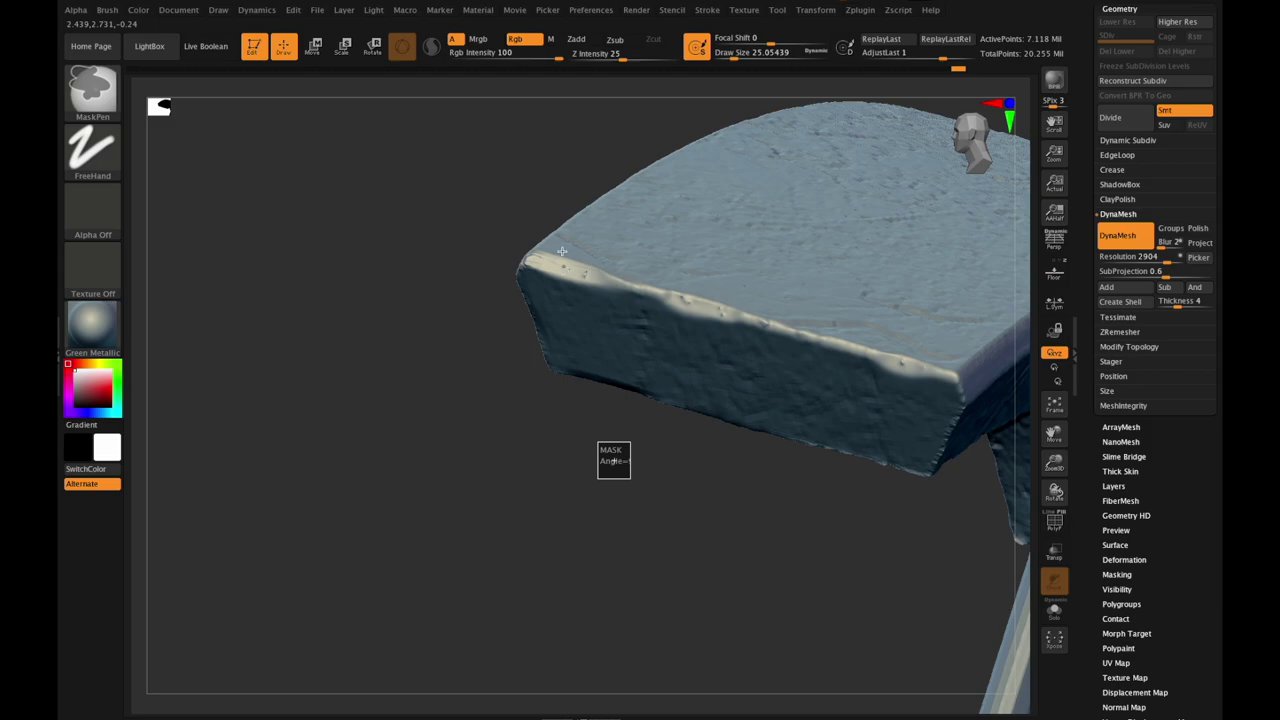
{"action": "key", "text": "shift"}
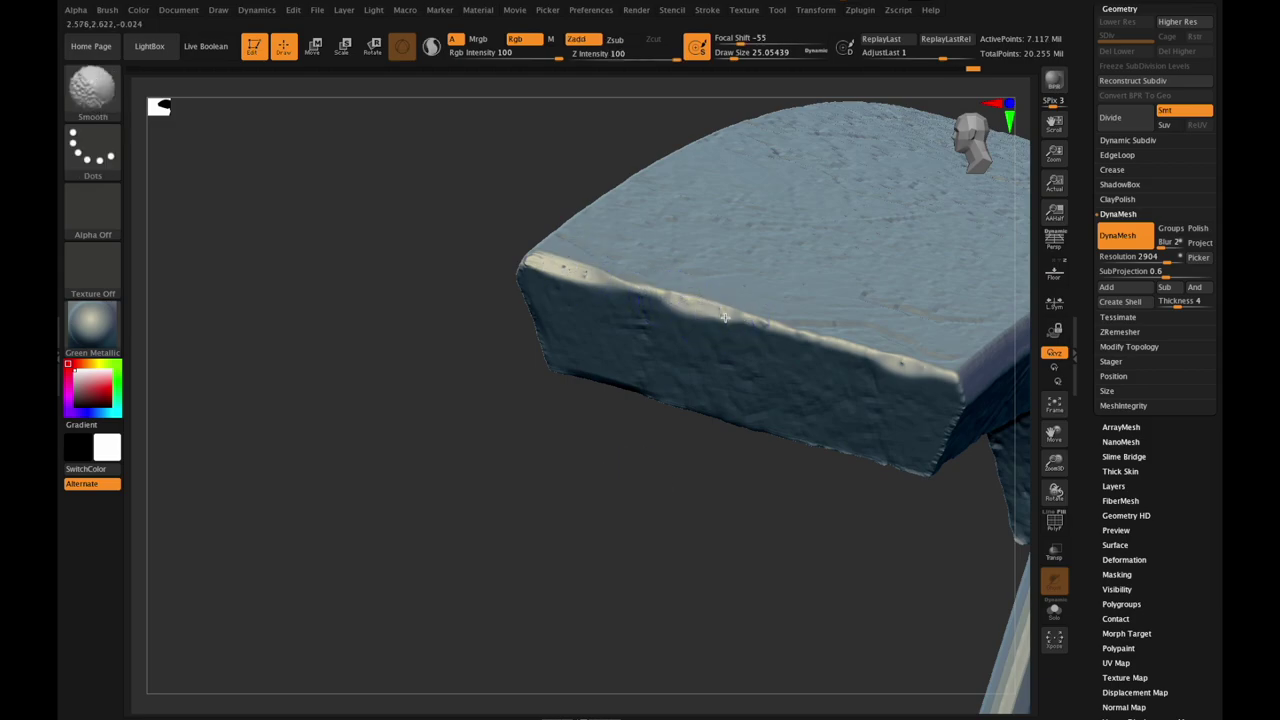
{"action": "left_click_drag", "start_coordinate": [627, 298], "coordinate": [560, 285], "text": "shift"}
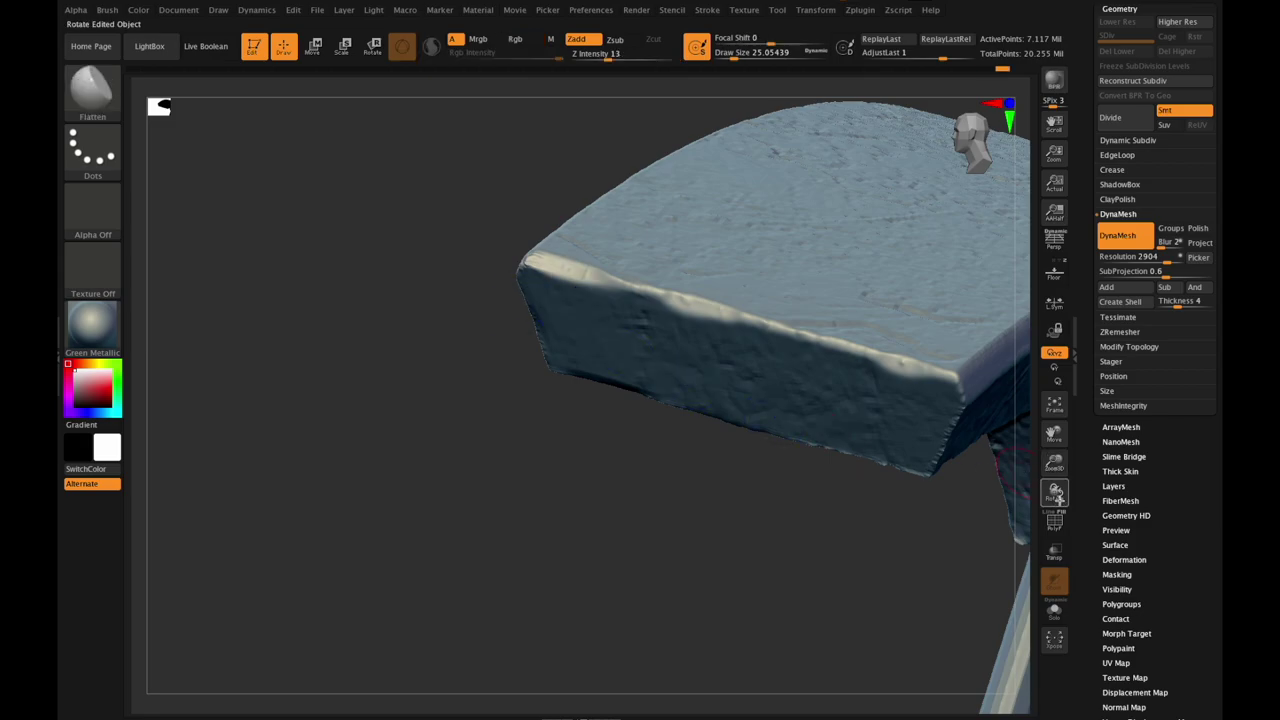
Step: Reduce the Flatten brush's draw size to about 15.55 and wear down the lower edge of the arm's end face
{"action": "left_click_drag", "start_coordinate": [1057, 499], "coordinate": [1060, 446]}
{"action": "left_click_drag", "start_coordinate": [944, 436], "coordinate": [904, 432]}
{"action": "left_click_drag", "start_coordinate": [733, 57], "coordinate": [729, 57]}
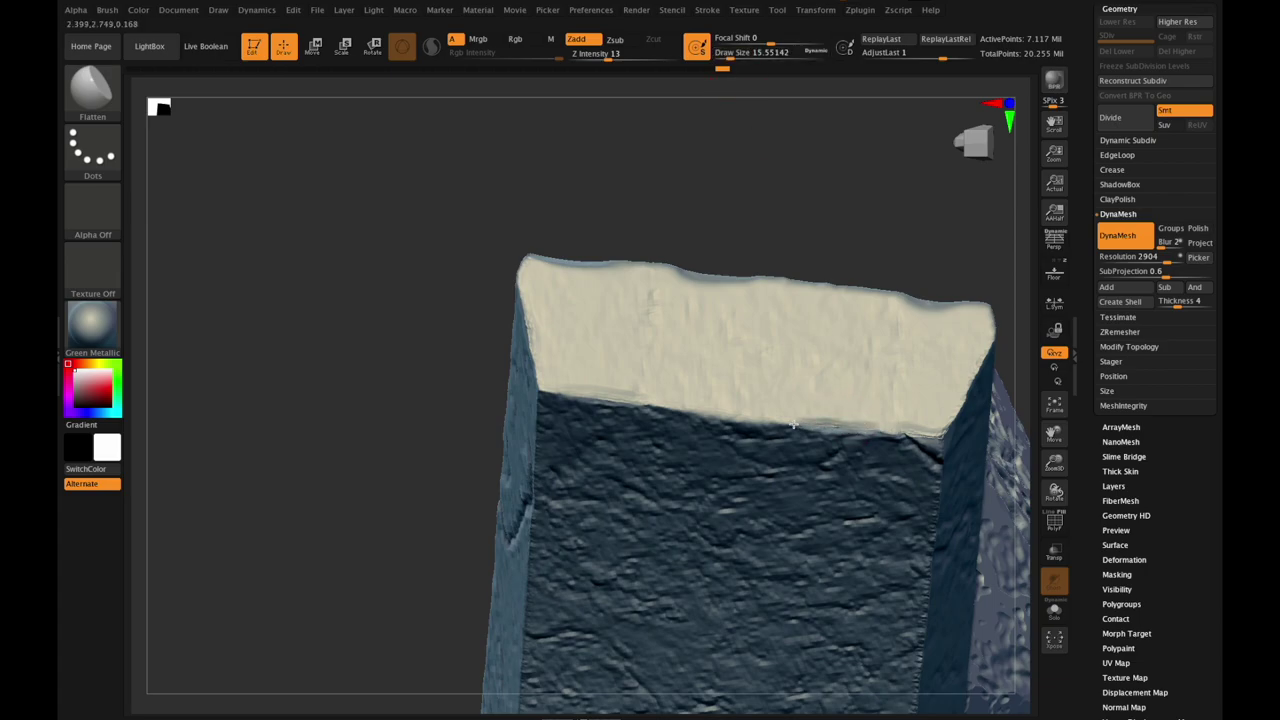
{"action": "key", "text": "shift"}
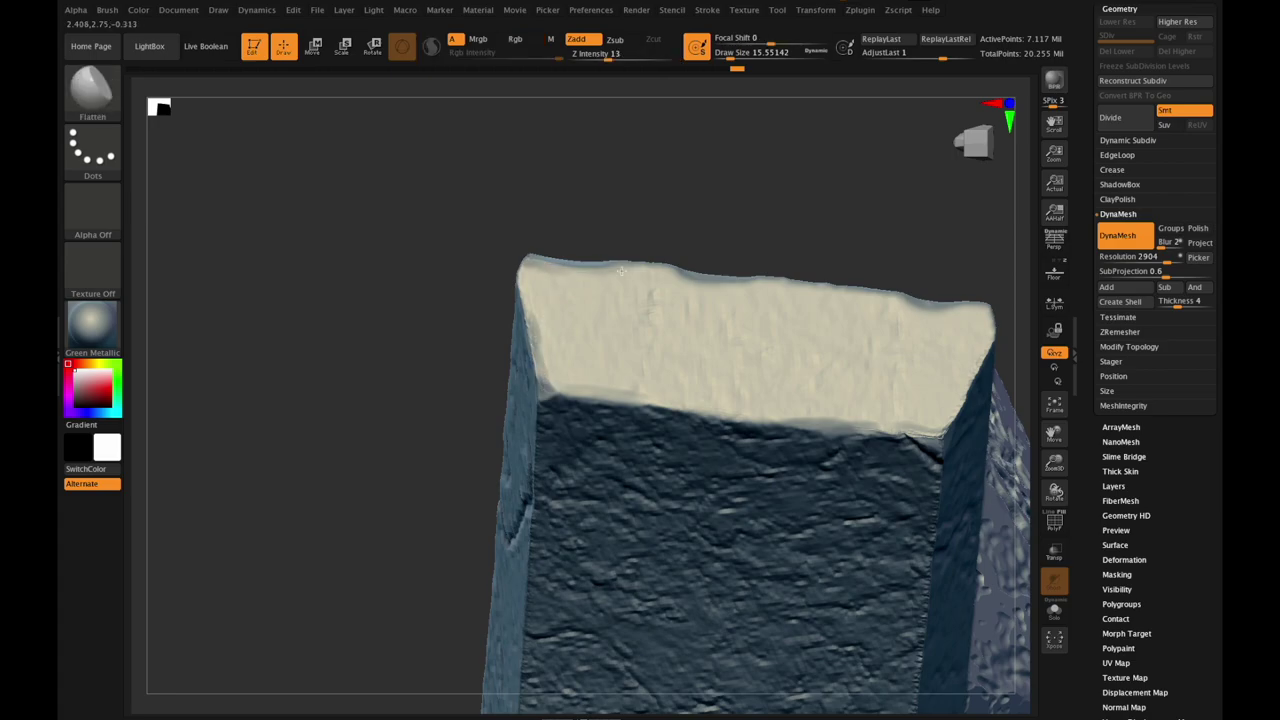
Step: Flatten the jagged side edge of the arm's end face down to its lower corner
{"action": "mouse_move", "coordinate": [1044, 496]}
{"action": "left_mouse_down"}
{"action": "mouse_move", "coordinate": [1041, 514]}
{"action": "mouse_move", "coordinate": [1026, 514]}
{"action": "left_mouse_up"}
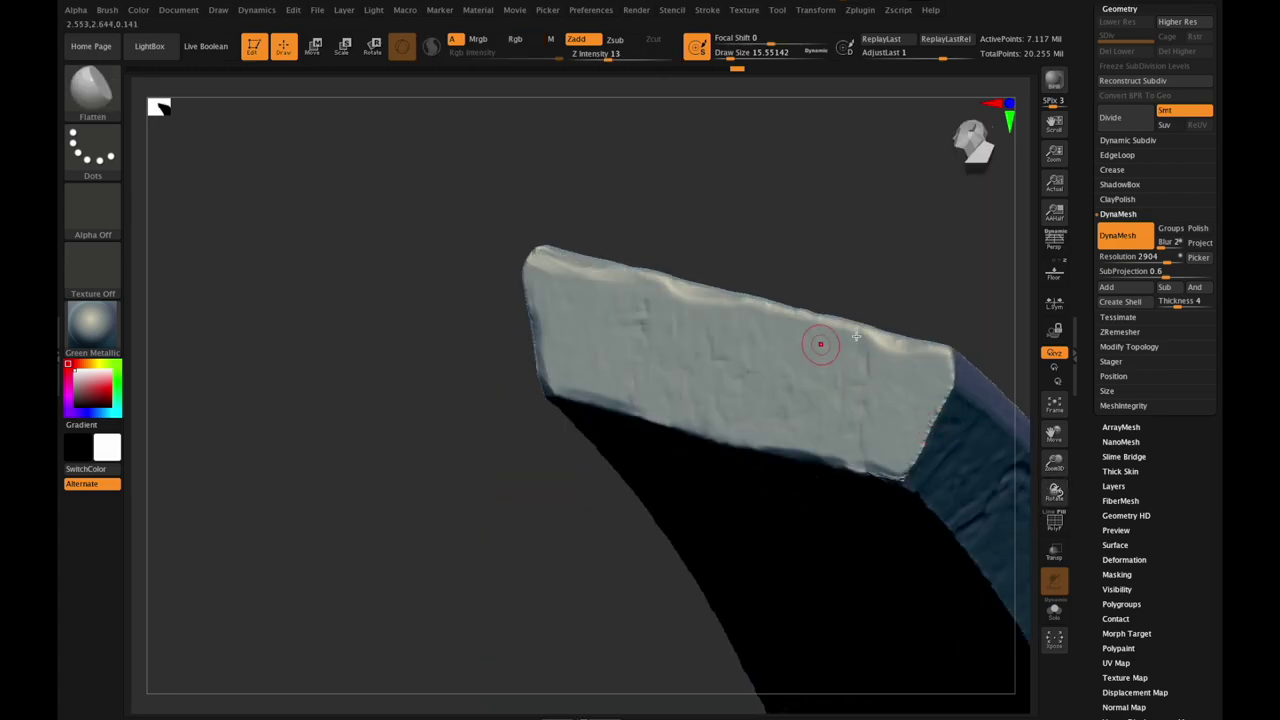
{"action": "mouse_move", "coordinate": [820, 344]}
{"action": "left_mouse_down"}
{"action": "mouse_move", "coordinate": [957, 366]}
{"action": "mouse_move", "coordinate": [914, 461]}
{"action": "left_mouse_up"}
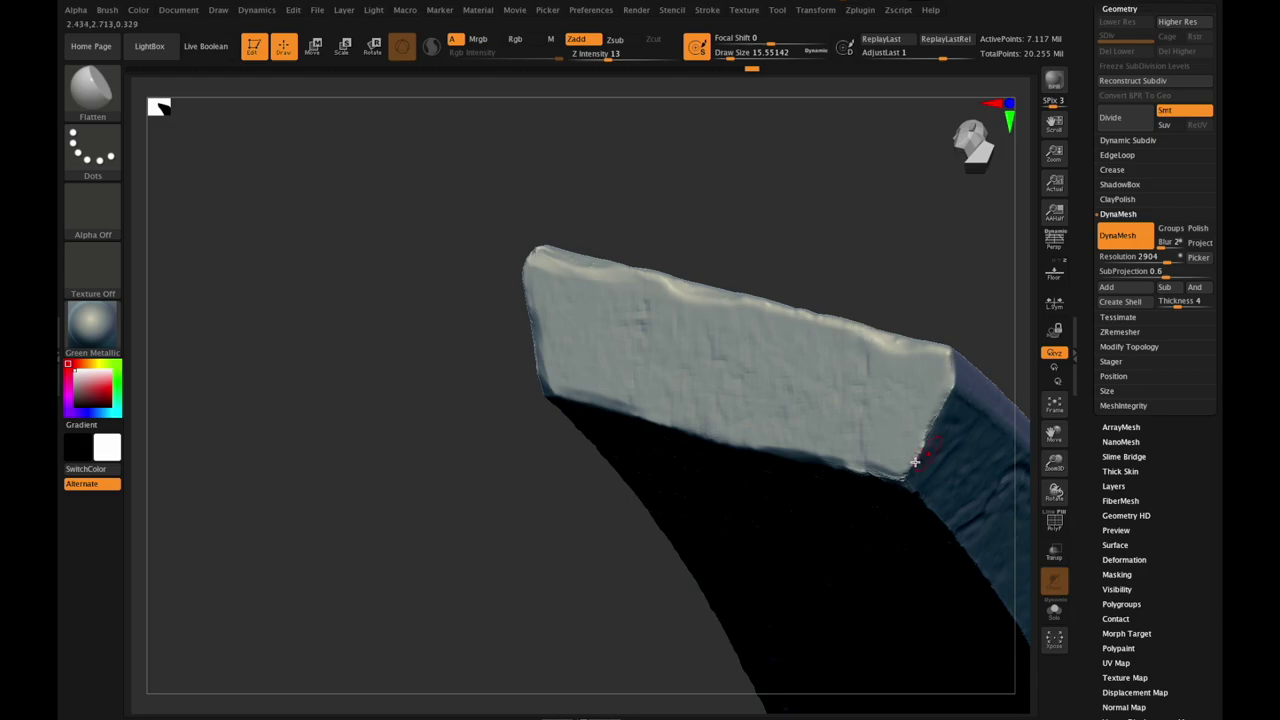
{"action": "key", "text": "shift"}
{"action": "mouse_move", "coordinate": [934, 418]}
{"action": "left_mouse_down"}
{"action": "mouse_move", "coordinate": [953, 387]}
{"action": "mouse_move", "coordinate": [949, 397]}
{"action": "left_mouse_up"}
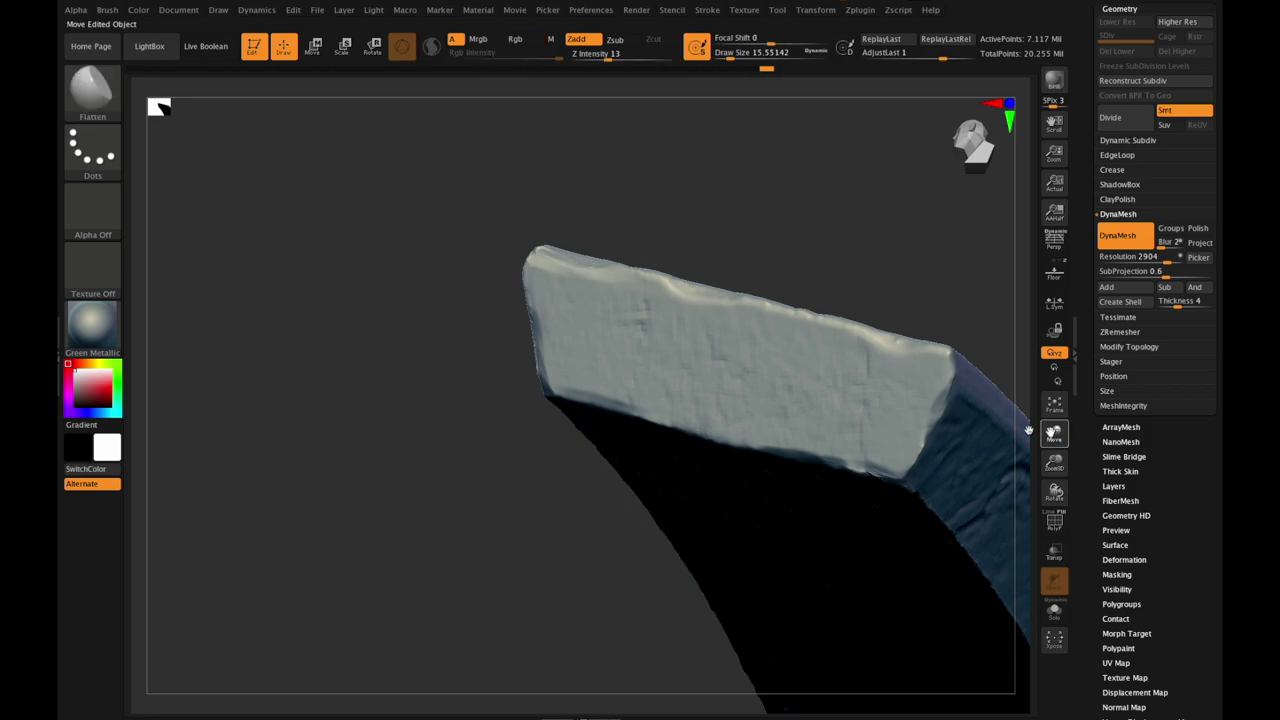
Step: Wear down the upper edge of the crossguard's back face along the arm with the Flatten brush
{"action": "left_click_drag", "start_coordinate": [1050, 432], "coordinate": [942, 365]}
{"action": "left_click_drag", "start_coordinate": [1053, 465], "coordinate": [1002, 458]}
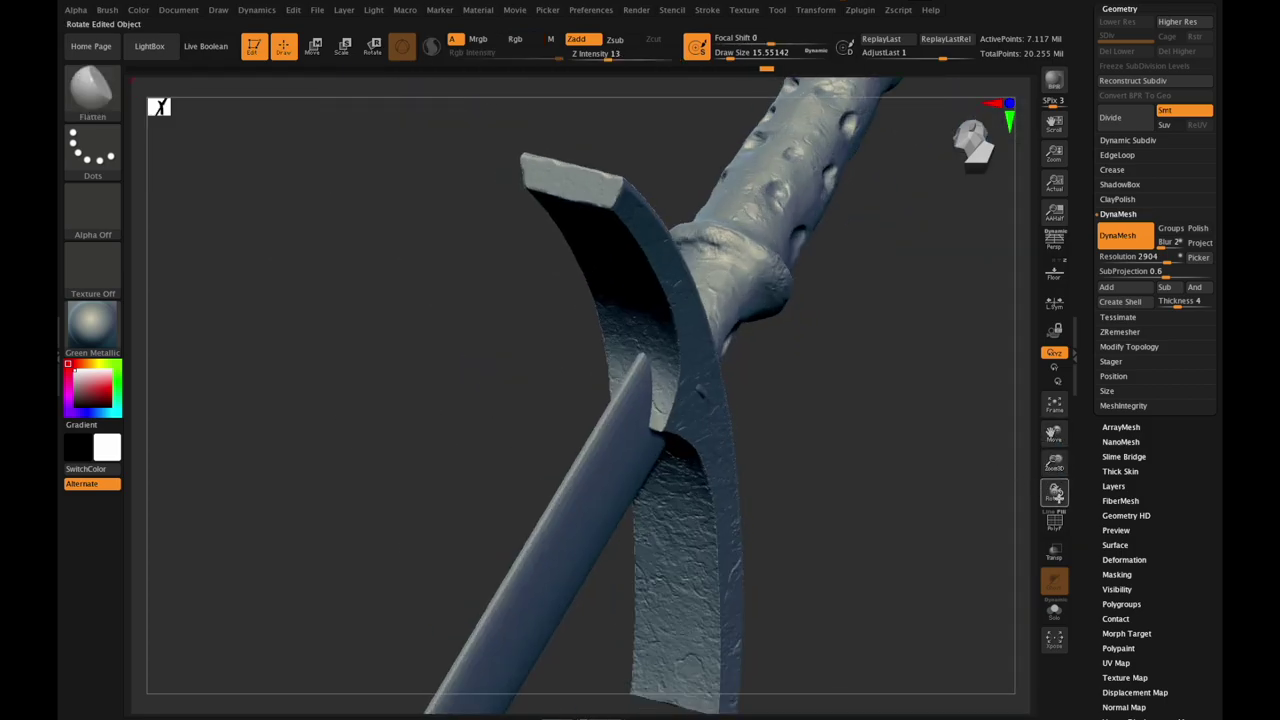
{"action": "left_click_drag", "start_coordinate": [1055, 493], "coordinate": [935, 440]}
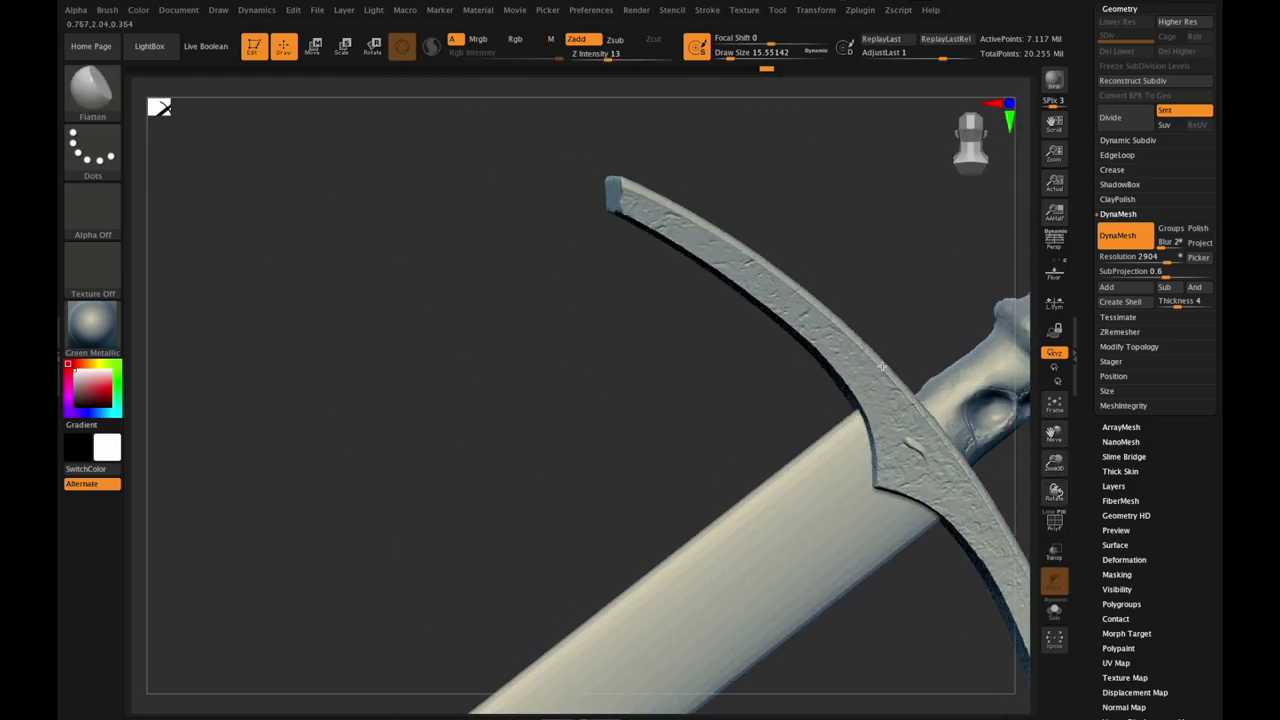
{"action": "left_click_drag", "start_coordinate": [1055, 492], "coordinate": [1061, 518]}
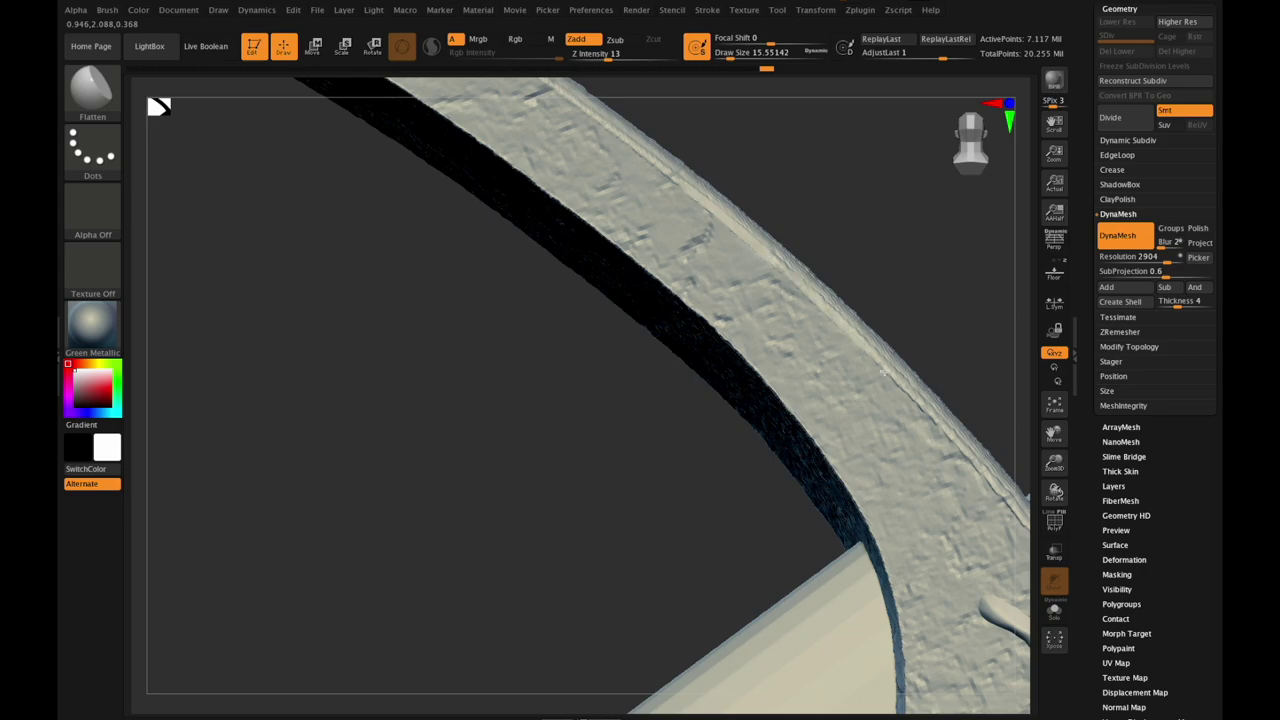
{"action": "left_click_drag", "start_coordinate": [1055, 487], "coordinate": [1048, 499]}
{"action": "left_click_drag", "start_coordinate": [956, 440], "coordinate": [950, 448]}
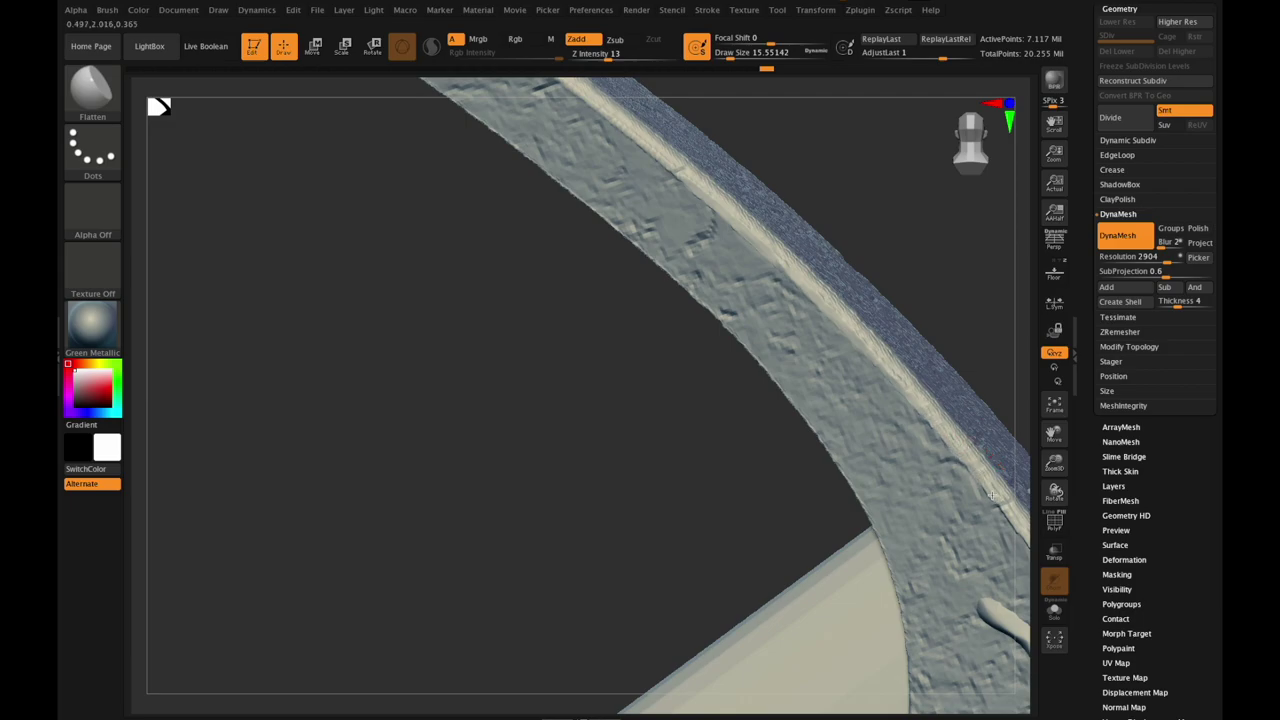
{"action": "left_click_drag", "start_coordinate": [992, 495], "coordinate": [1005, 512]}
{"action": "mouse_move", "coordinate": [1055, 435]}
{"action": "left_mouse_down"}
{"action": "mouse_move", "coordinate": [1040, 436]}
{"action": "mouse_move", "coordinate": [1037, 483]}
{"action": "mouse_move", "coordinate": [1054, 525]}
{"action": "left_mouse_up"}
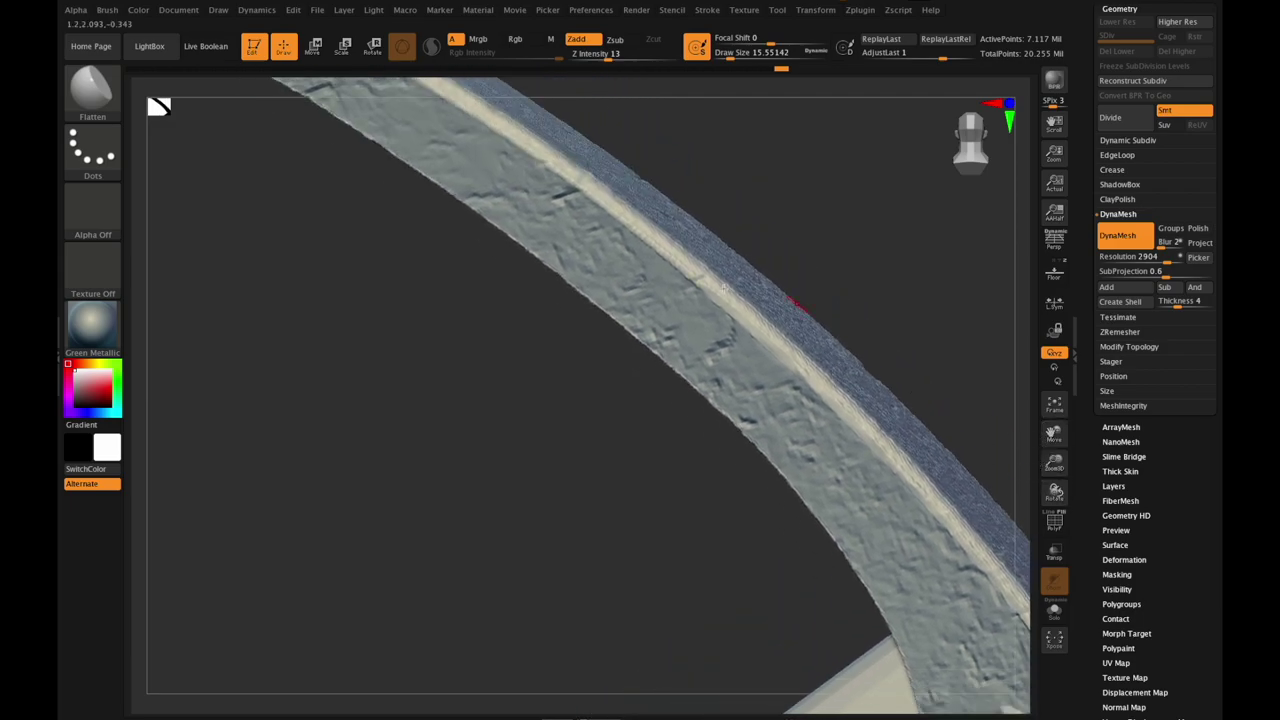
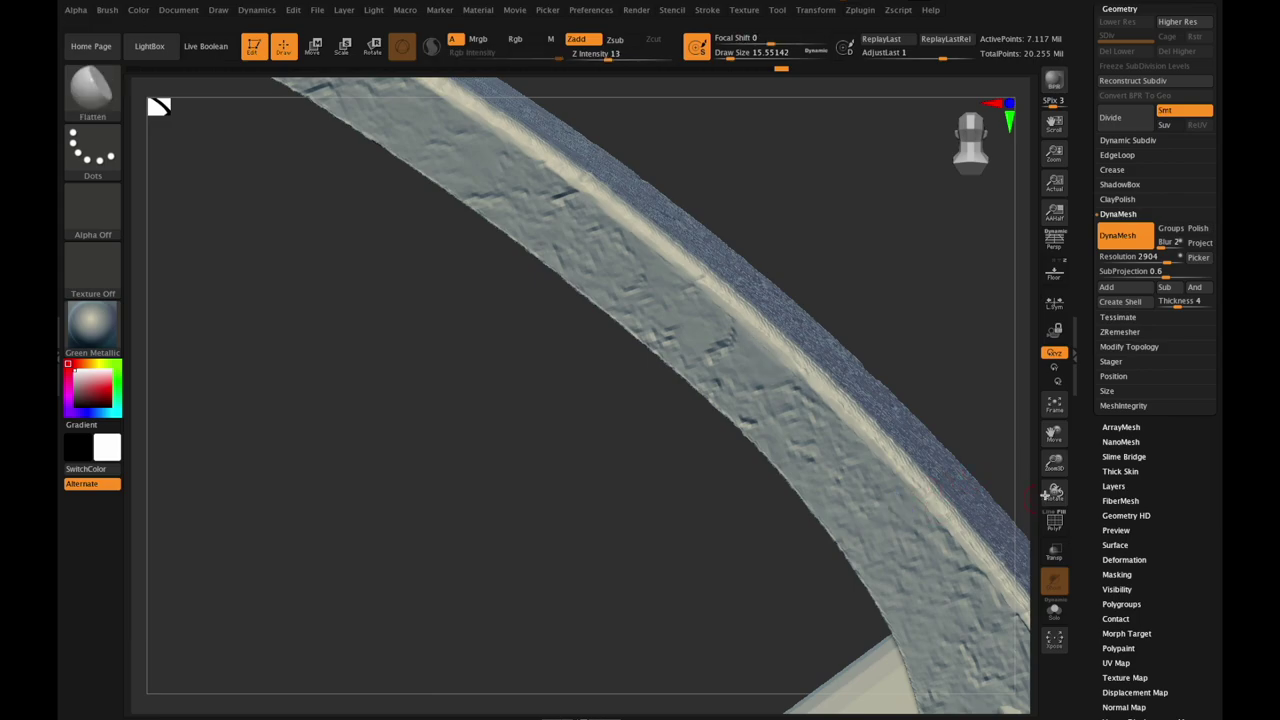
Step: Flatten the crossguard's upper front edge from the centre along the opposite arm
{"action": "mouse_move", "coordinate": [1053, 492]}
{"action": "left_mouse_down"}
{"action": "mouse_move", "coordinate": [1071, 471]}
{"action": "mouse_move", "coordinate": [1052, 458]}
{"action": "mouse_move", "coordinate": [1043, 487]}
{"action": "mouse_move", "coordinate": [1006, 423]}
{"action": "mouse_move", "coordinate": [1055, 490]}
{"action": "mouse_move", "coordinate": [1046, 462]}
{"action": "left_mouse_up"}
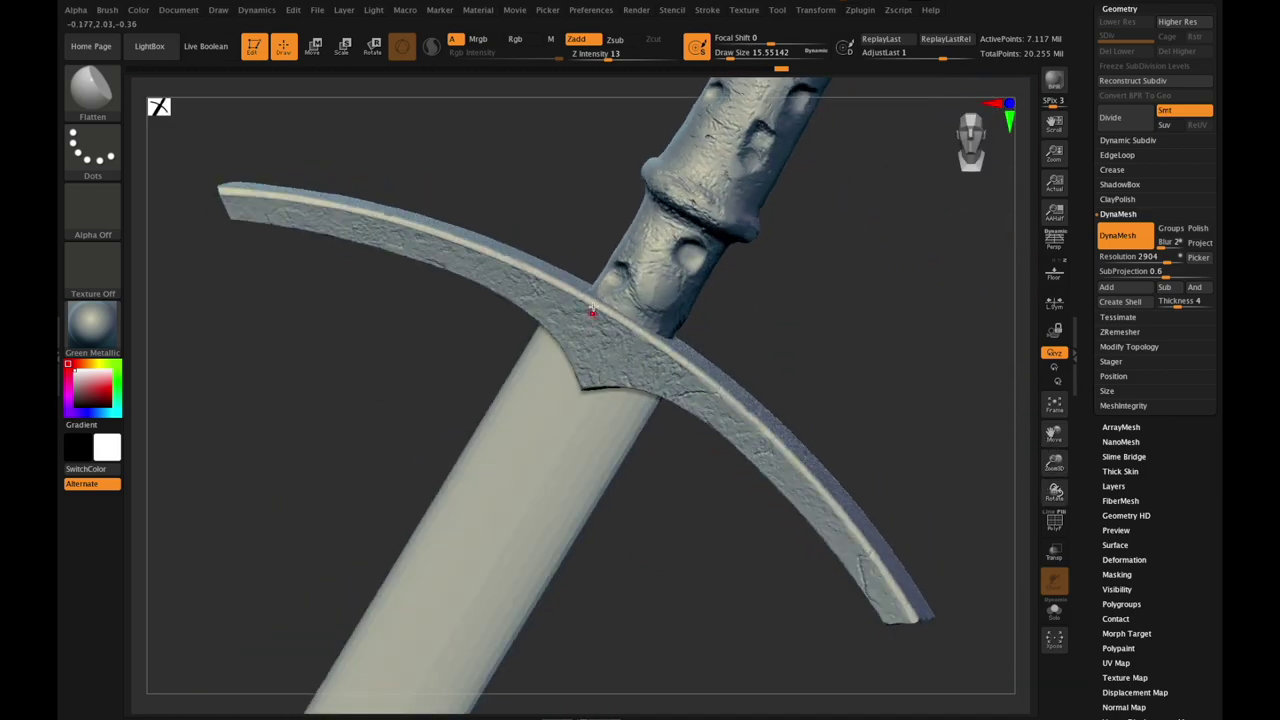
{"action": "left_click_drag", "start_coordinate": [594, 308], "coordinate": [618, 324]}
{"action": "left_click_drag", "start_coordinate": [1055, 463], "coordinate": [1070, 514]}
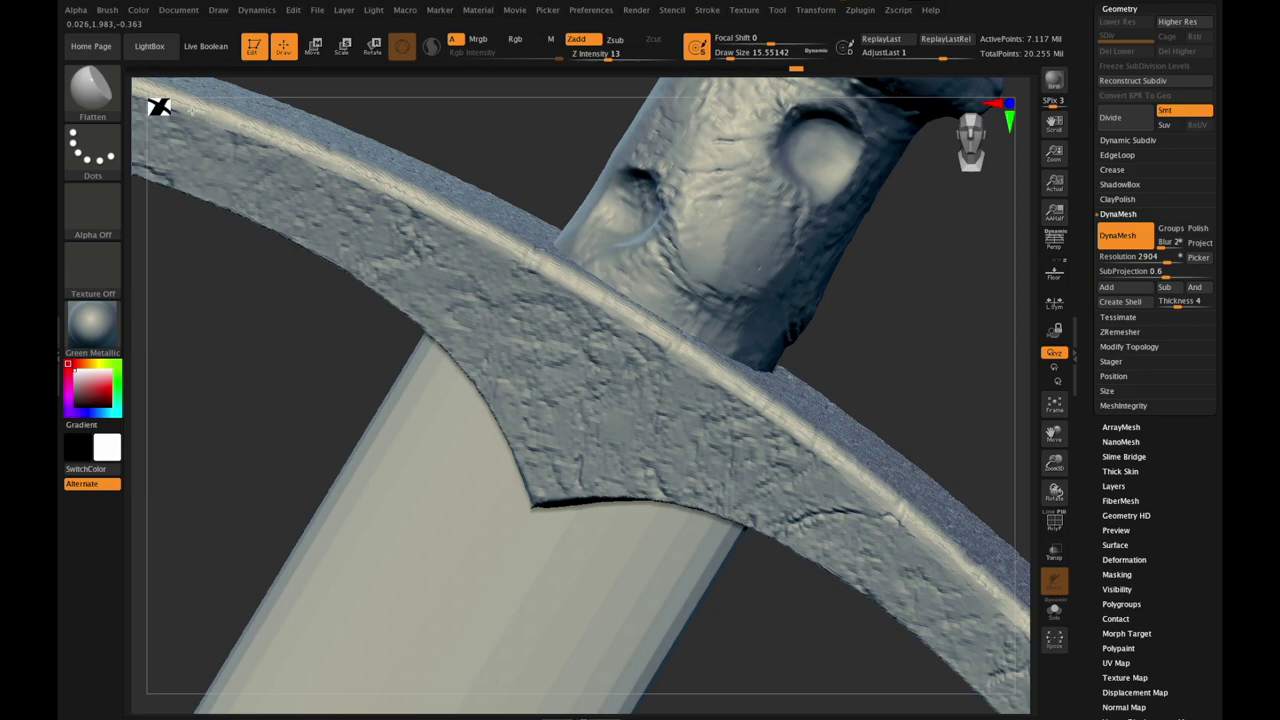
{"action": "left_click_drag", "start_coordinate": [1060, 441], "coordinate": [1217, 548]}
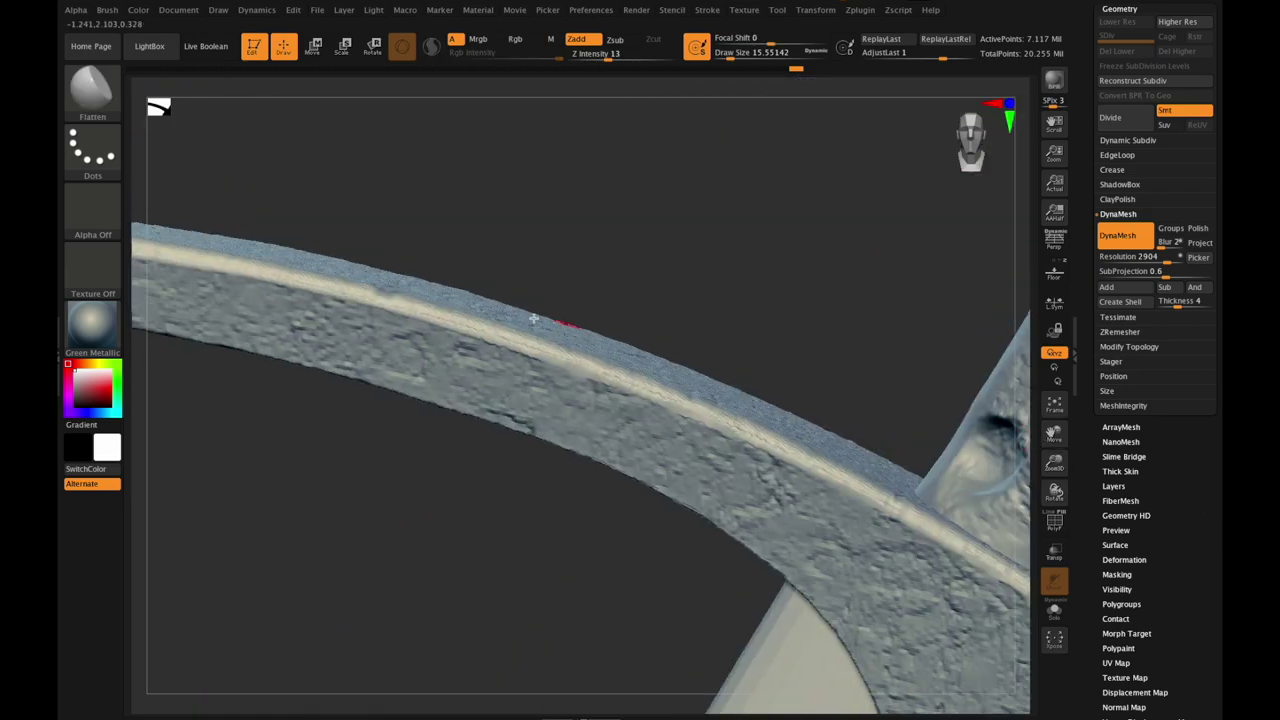
{"action": "key", "text": "shift"}
Step: Flatten and smooth the edges at the opposite arm's tip, around its end face and along the broad face's lower edge
{"action": "left_click_drag", "start_coordinate": [1054, 492], "coordinate": [594, 397]}
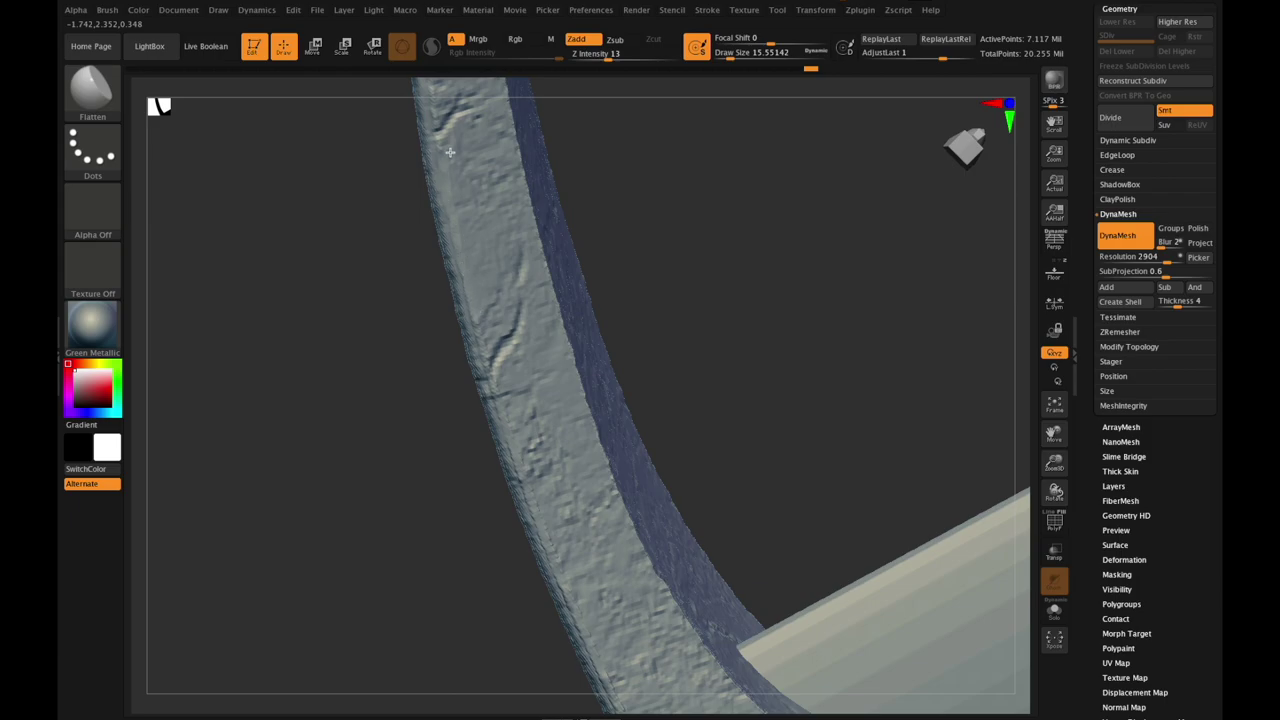
{"action": "left_click_drag", "start_coordinate": [1054, 434], "coordinate": [1055, 526]}
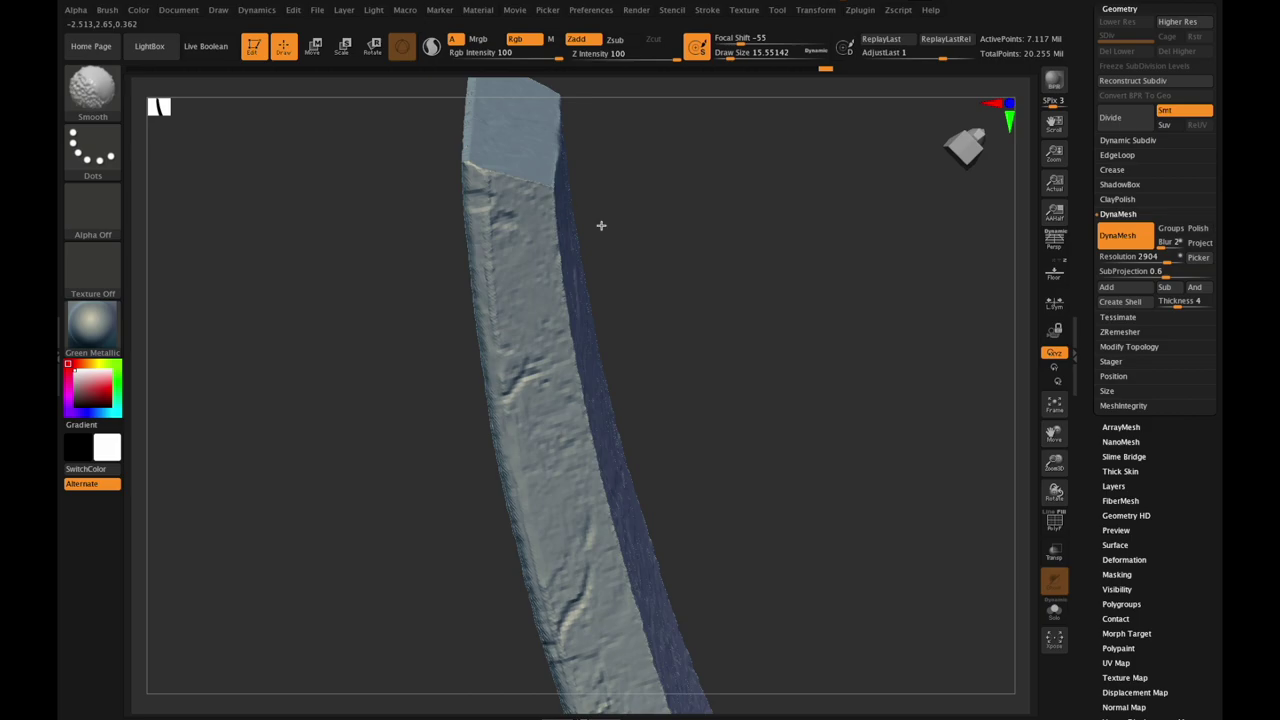
{"action": "left_click_drag", "start_coordinate": [1054, 433], "coordinate": [1062, 515]}
{"action": "left_click_drag", "start_coordinate": [1054, 463], "coordinate": [1061, 496]}
{"action": "left_click_drag", "start_coordinate": [1055, 492], "coordinate": [1040, 496]}
{"action": "mouse_move", "coordinate": [682, 285]}
{"action": "left_mouse_down", "text": "shift"}
{"action": "mouse_move", "coordinate": [616, 317]}
{"action": "mouse_move", "coordinate": [471, 266]}
{"action": "left_mouse_up", "text": "shift"}
{"action": "mouse_move", "coordinate": [478, 208]}
{"action": "left_mouse_down"}
{"action": "mouse_move", "coordinate": [506, 215]}
{"action": "mouse_move", "coordinate": [480, 217]}
{"action": "mouse_move", "coordinate": [541, 255]}
{"action": "left_mouse_up"}
{"action": "left_click_drag", "start_coordinate": [658, 299], "coordinate": [692, 275], "text": "shift"}
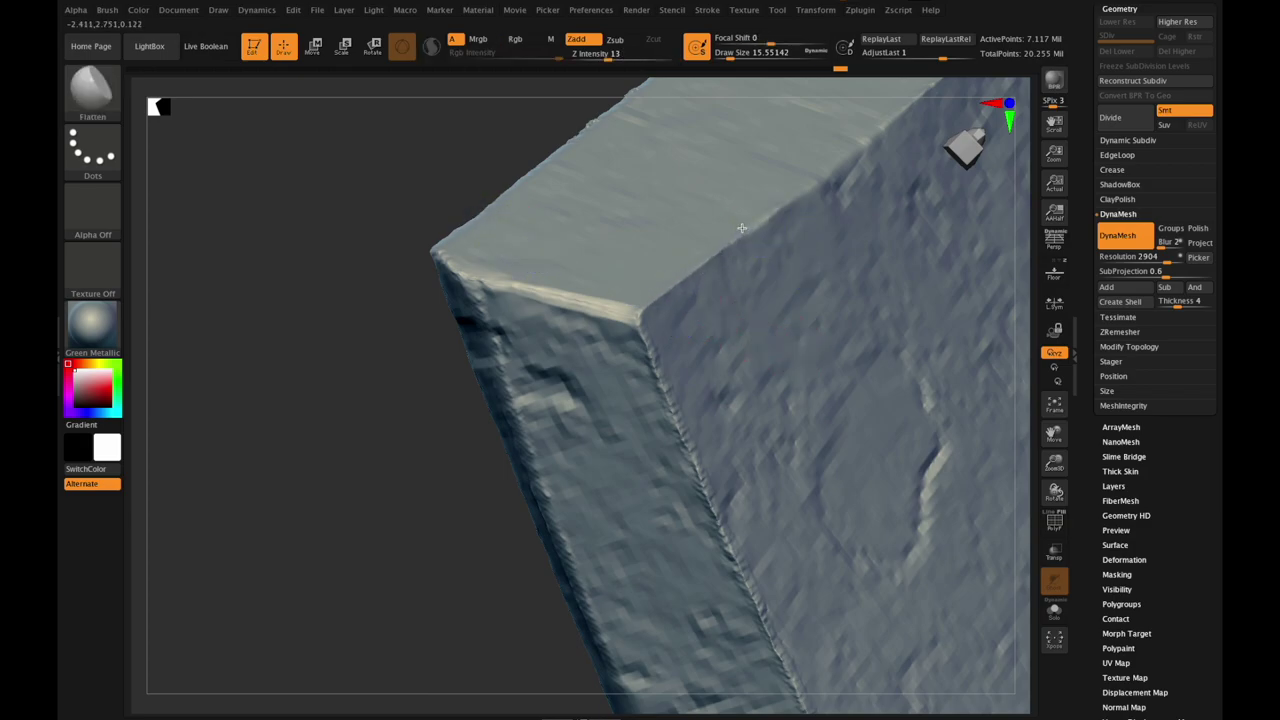
{"action": "left_click_drag", "start_coordinate": [645, 355], "coordinate": [690, 465]}
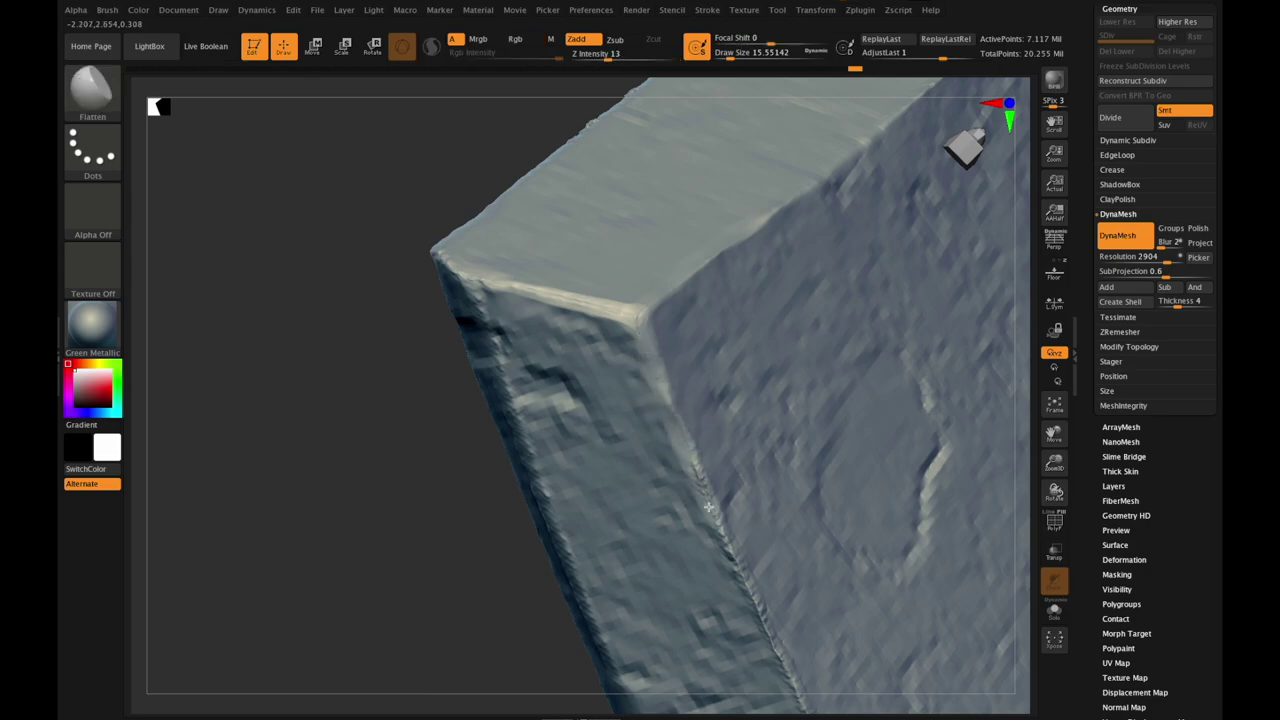
{"action": "key", "text": "shift"}
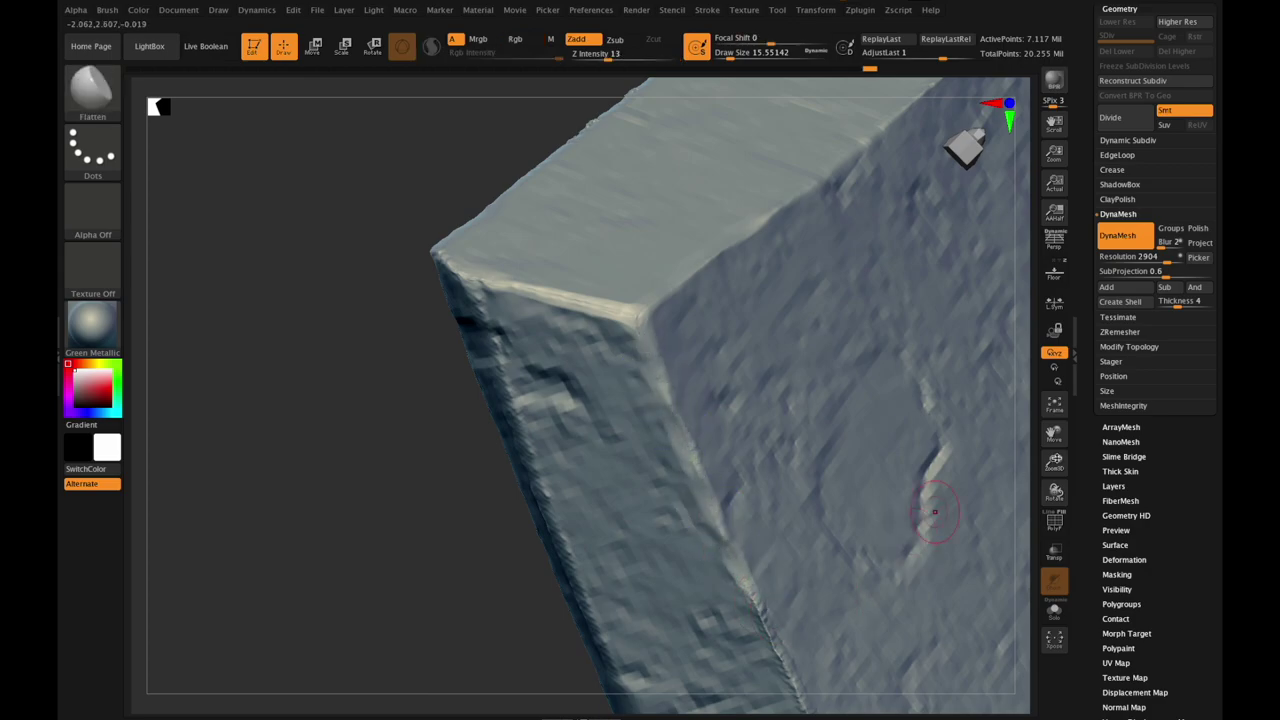
Step: Wear down the remaining side edge between the opposite arm's end face and its adjoining broad face
{"action": "mouse_move", "coordinate": [1054, 434]}
{"action": "left_mouse_down"}
{"action": "mouse_move", "coordinate": [1006, 451]}
{"action": "mouse_move", "coordinate": [1027, 472]}
{"action": "mouse_move", "coordinate": [1036, 460]}
{"action": "mouse_move", "coordinate": [1032, 530]}
{"action": "left_mouse_up"}
{"action": "key", "text": "shift"}
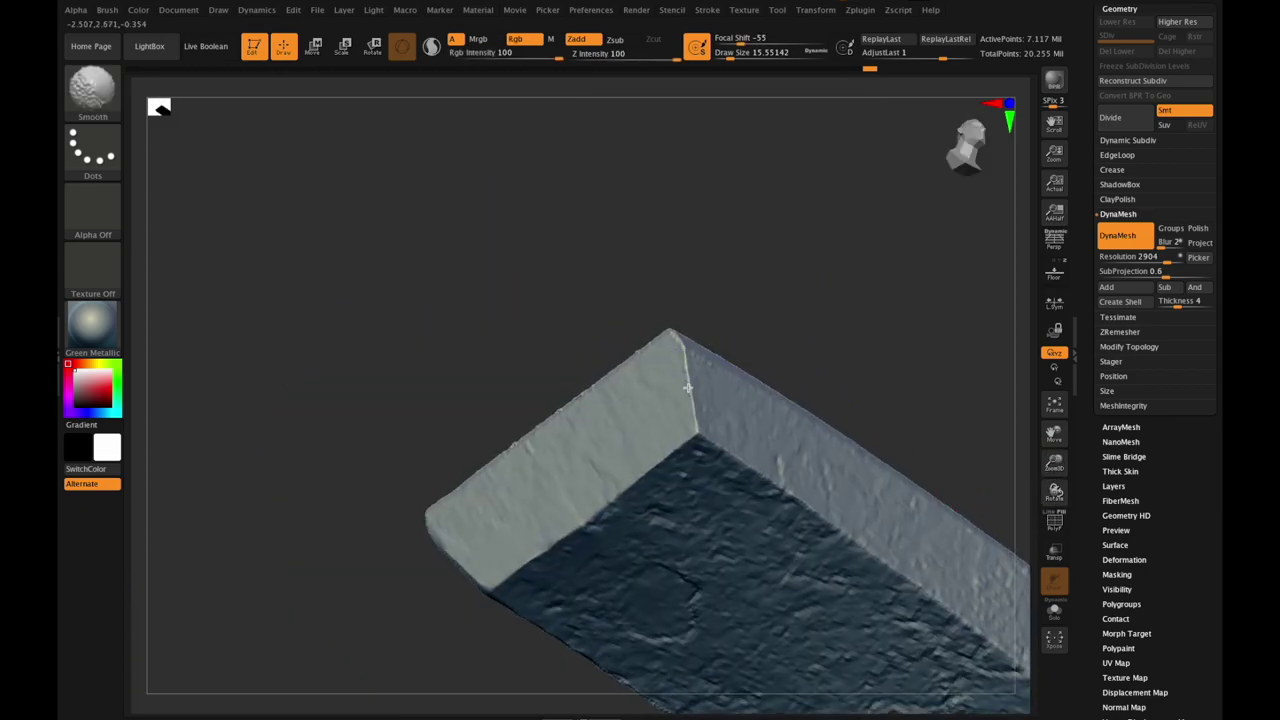
{"action": "left_click_drag", "start_coordinate": [698, 437], "coordinate": [678, 353]}
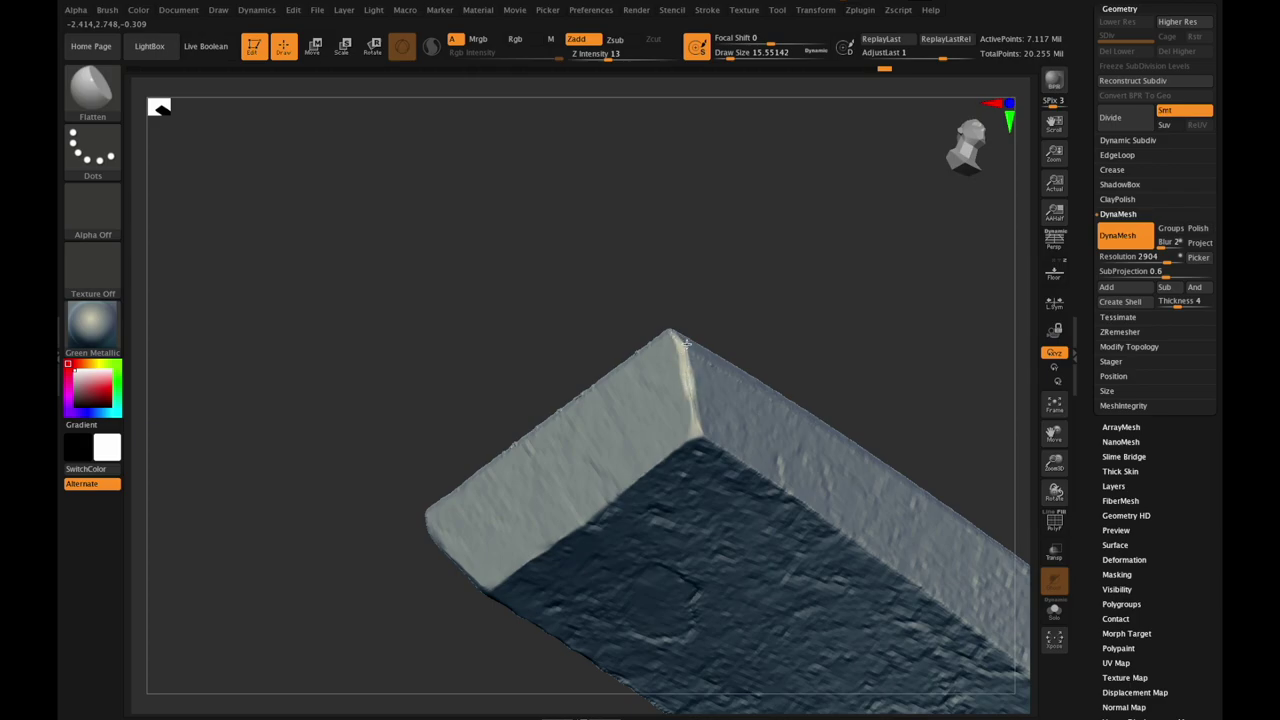
{"action": "mouse_move", "coordinate": [1054, 491]}
{"action": "left_mouse_down"}
{"action": "mouse_move", "coordinate": [1066, 522]}
{"action": "mouse_move", "coordinate": [1042, 522]}
{"action": "left_mouse_up"}
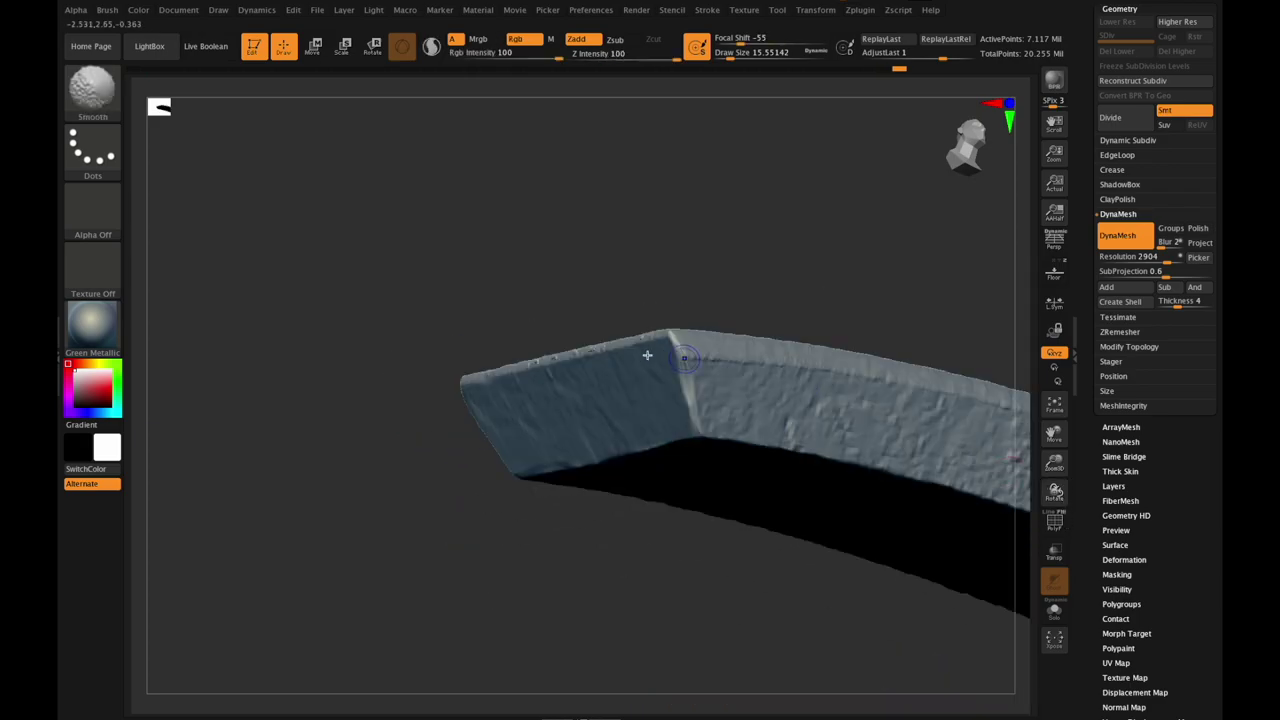
Step: Smooth the pits along the upper edge of the opposite arm's end face
{"action": "left_click_drag", "start_coordinate": [1060, 472], "coordinate": [1066, 500]}
{"action": "left_click_drag", "start_coordinate": [1054, 490], "coordinate": [1056, 503]}
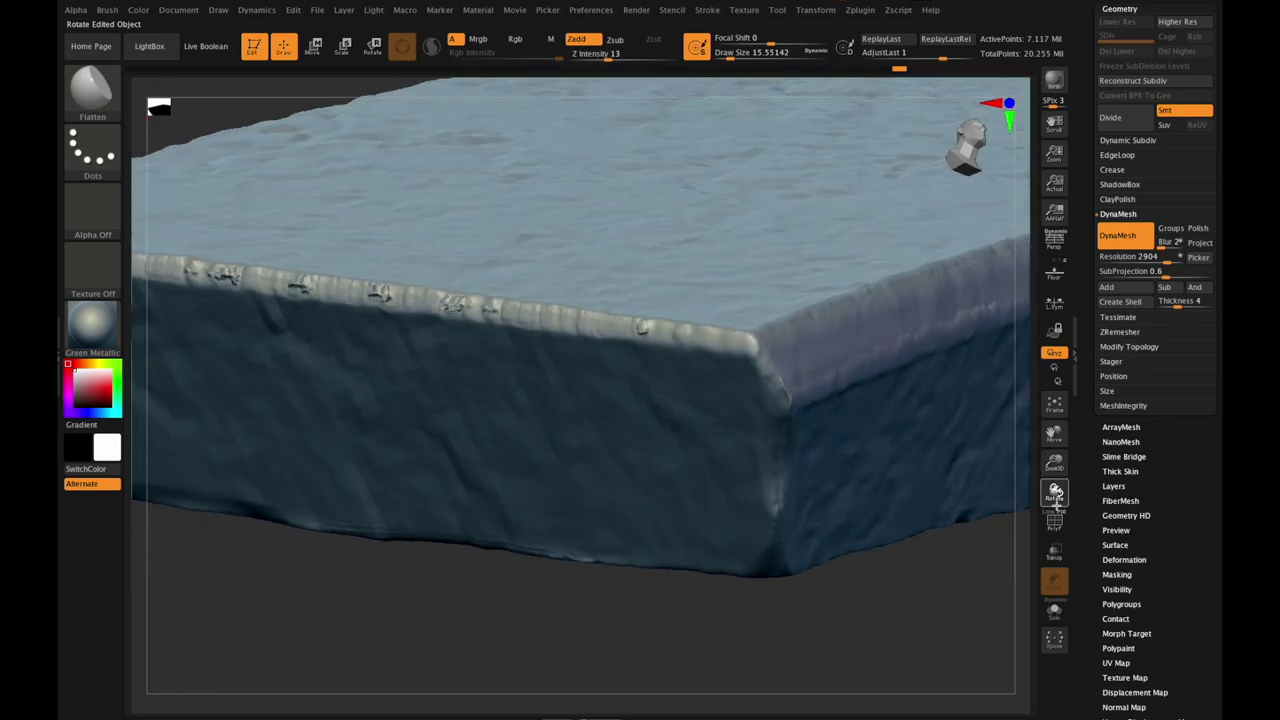
{"action": "left_click_drag", "start_coordinate": [452, 302], "coordinate": [446, 311], "text": "shift"}
{"action": "left_click_drag", "start_coordinate": [378, 290], "coordinate": [382, 298], "text": "shift"}
{"action": "left_click_drag", "start_coordinate": [300, 282], "coordinate": [236, 278], "text": "shift"}
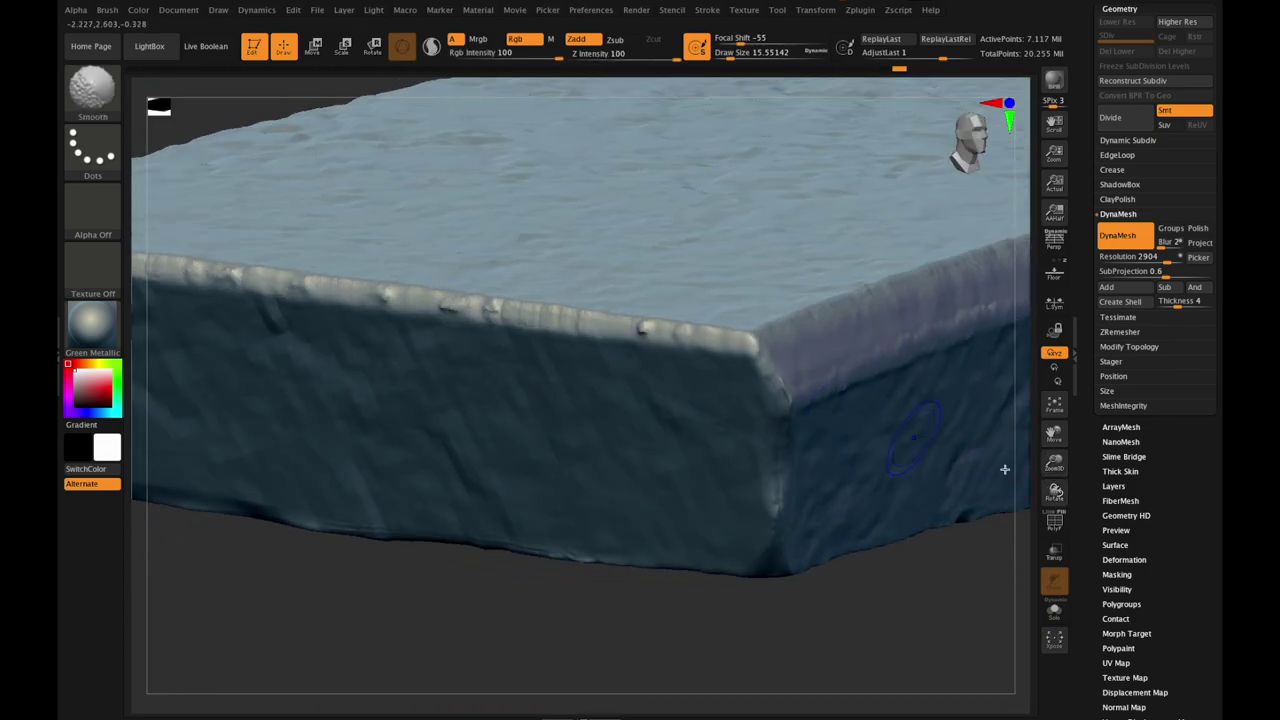
{"action": "left_click_drag", "start_coordinate": [1055, 464], "coordinate": [1041, 439]}
{"action": "left_click_drag", "start_coordinate": [1055, 434], "coordinate": [1142, 454]}
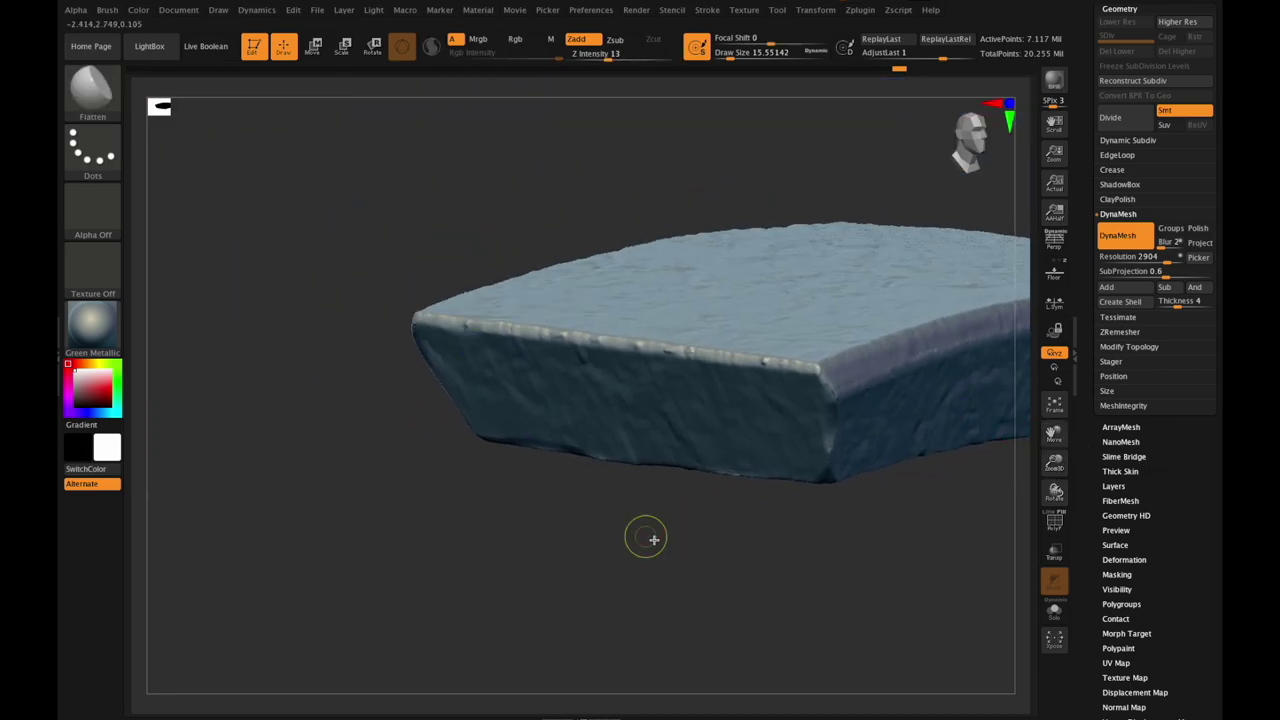
Step: Update the crossguard's DynaMesh, then flatten the upper edge of the arm's end face out to the front corner
{"action": "key", "text": "ctrl"}
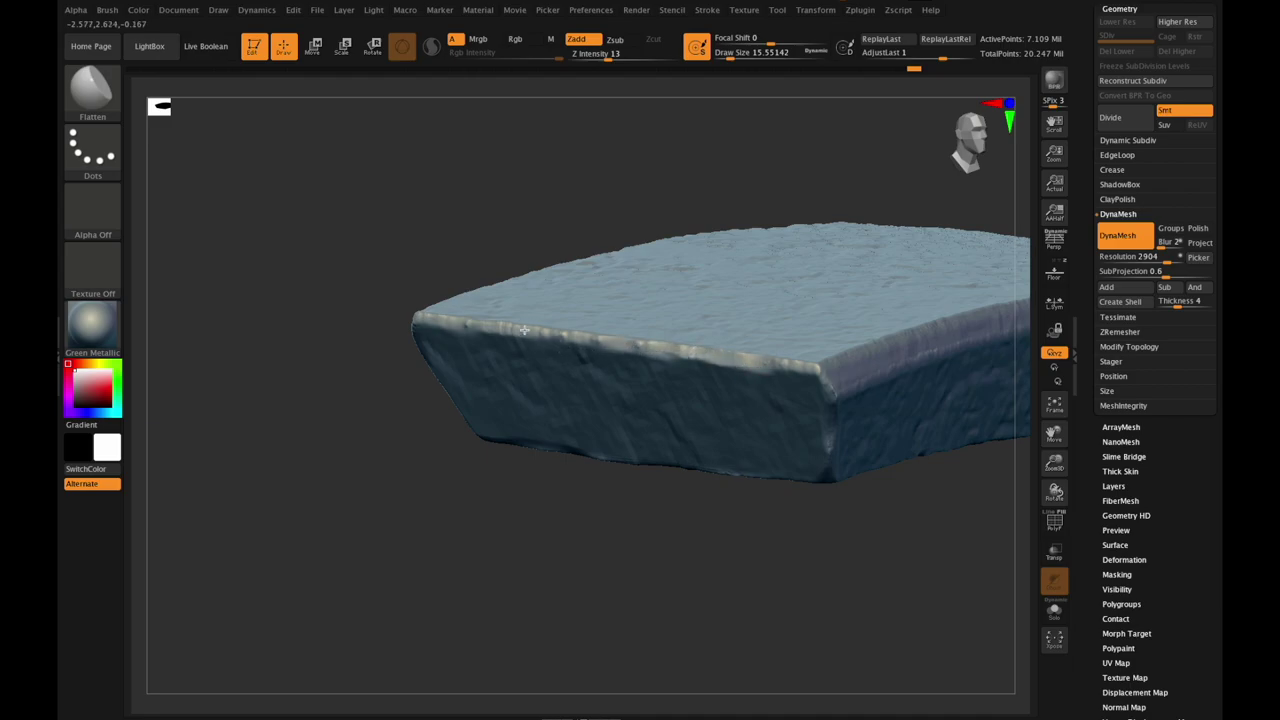
{"action": "mouse_move", "coordinate": [418, 324]}
{"action": "left_mouse_down"}
{"action": "mouse_move", "coordinate": [814, 372]}
{"action": "mouse_move", "coordinate": [905, 368]}
{"action": "left_mouse_up"}
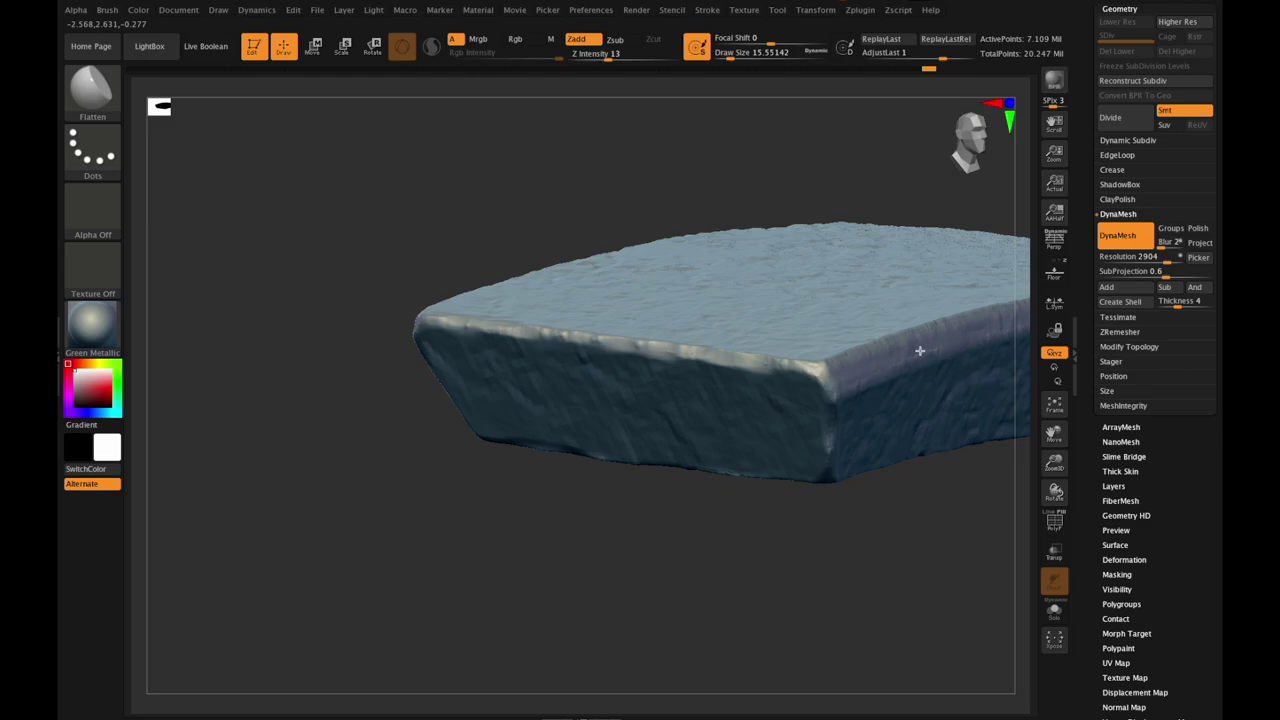
Step: Smooth a small spot along the crossguard's upper front edge near the centre, just below the grip
{"action": "left_click_drag", "start_coordinate": [1054, 434], "coordinate": [926, 440]}
{"action": "left_click_drag", "start_coordinate": [1054, 462], "coordinate": [997, 440]}
{"action": "left_click_drag", "start_coordinate": [1054, 492], "coordinate": [1032, 488]}
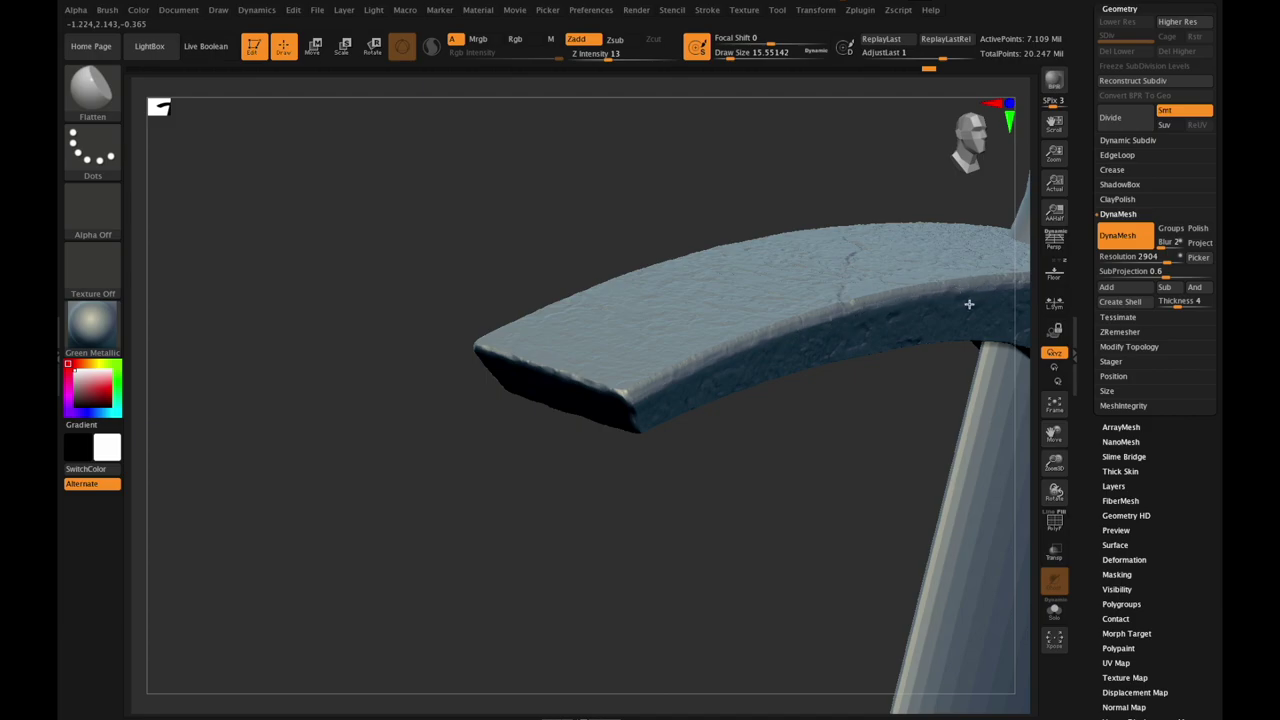
{"action": "left_click_drag", "start_coordinate": [1054, 432], "coordinate": [696, 303]}
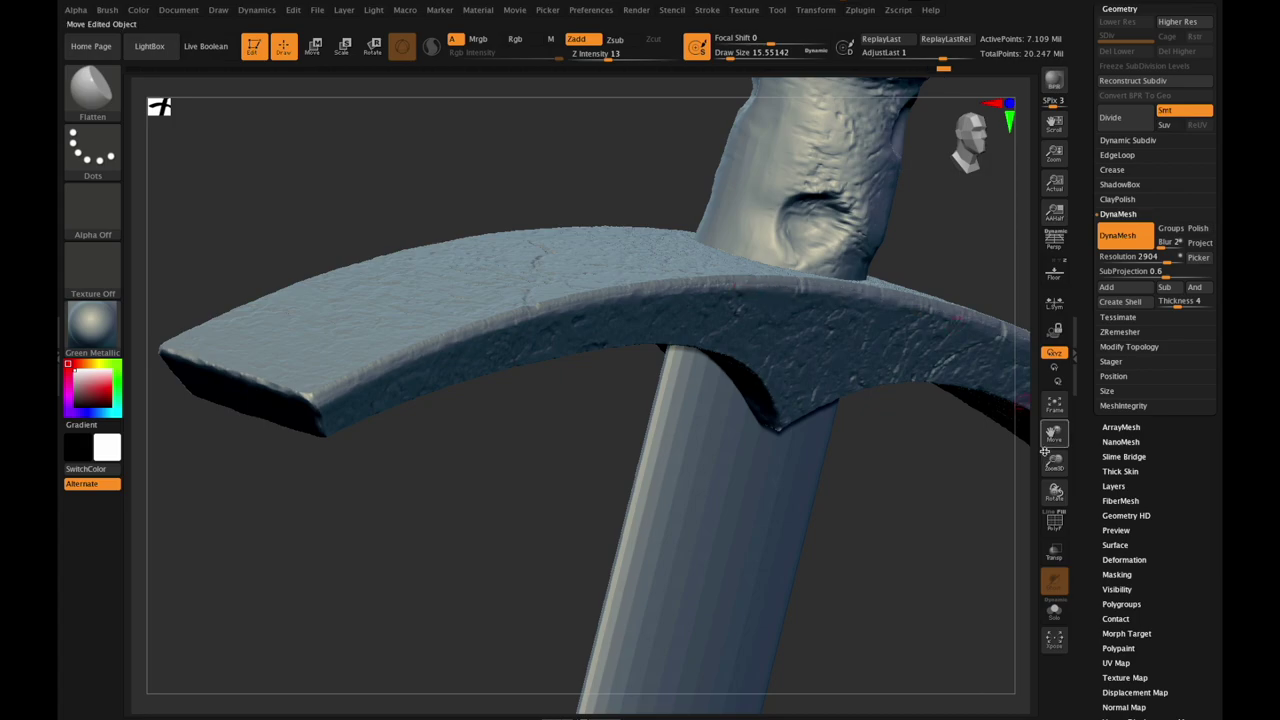
{"action": "left_click_drag", "start_coordinate": [1052, 440], "coordinate": [962, 483]}
{"action": "left_click_drag", "start_coordinate": [1054, 490], "coordinate": [884, 359]}
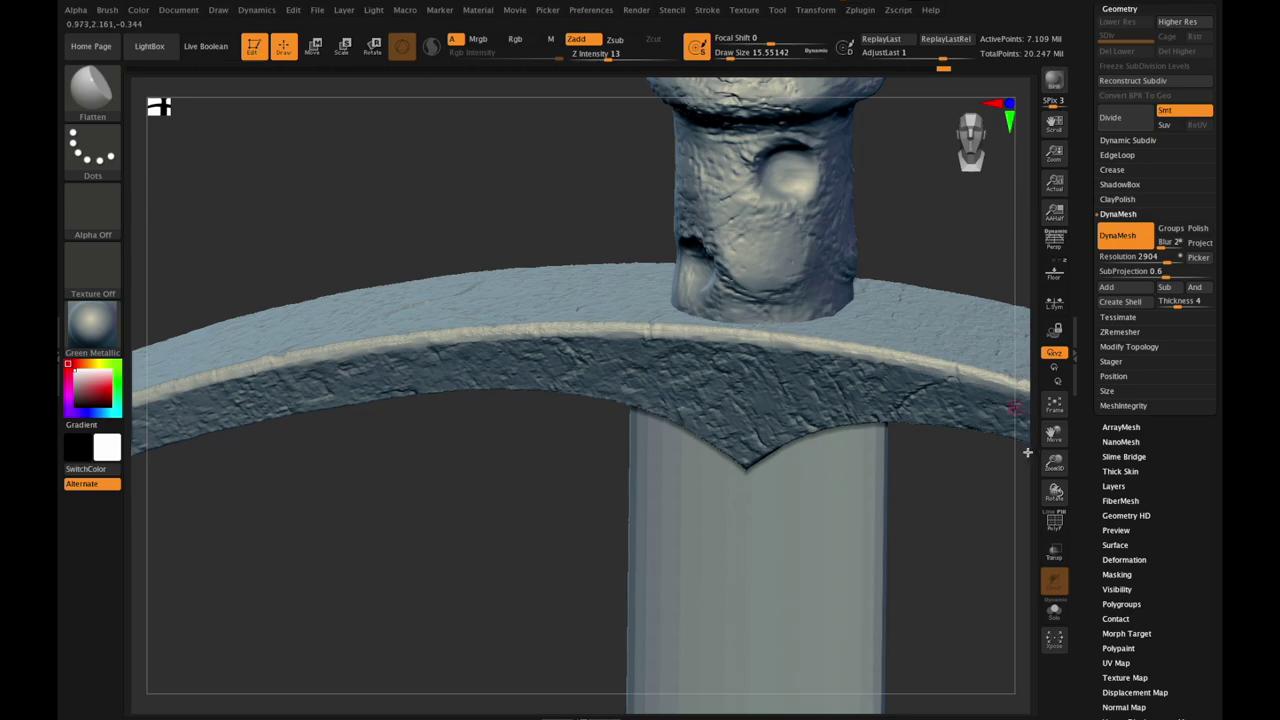
{"action": "mouse_move", "coordinate": [1056, 433]}
{"action": "left_mouse_down"}
{"action": "mouse_move", "coordinate": [926, 394]}
{"action": "mouse_move", "coordinate": [868, 397]}
{"action": "left_mouse_up"}
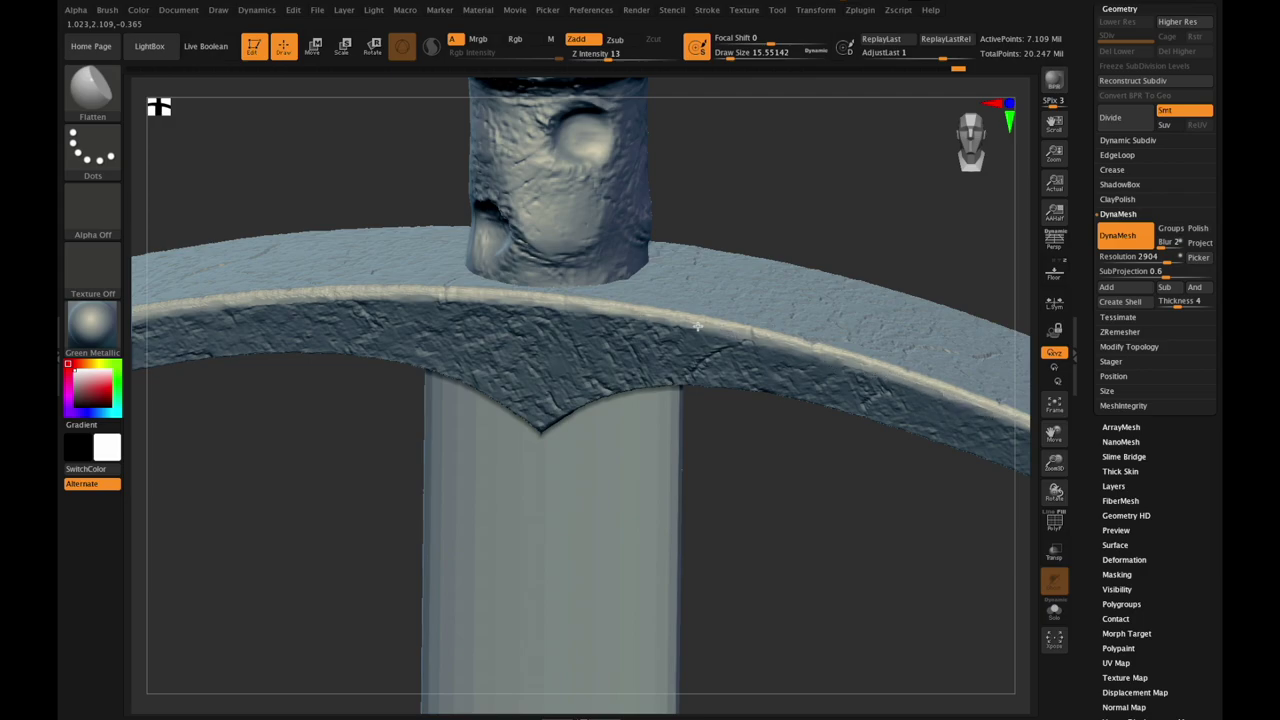
{"action": "left_click_drag", "start_coordinate": [1076, 488], "coordinate": [1010, 479]}
{"action": "left_click_drag", "start_coordinate": [1056, 432], "coordinate": [814, 360]}
{"action": "key", "text": "shift"}
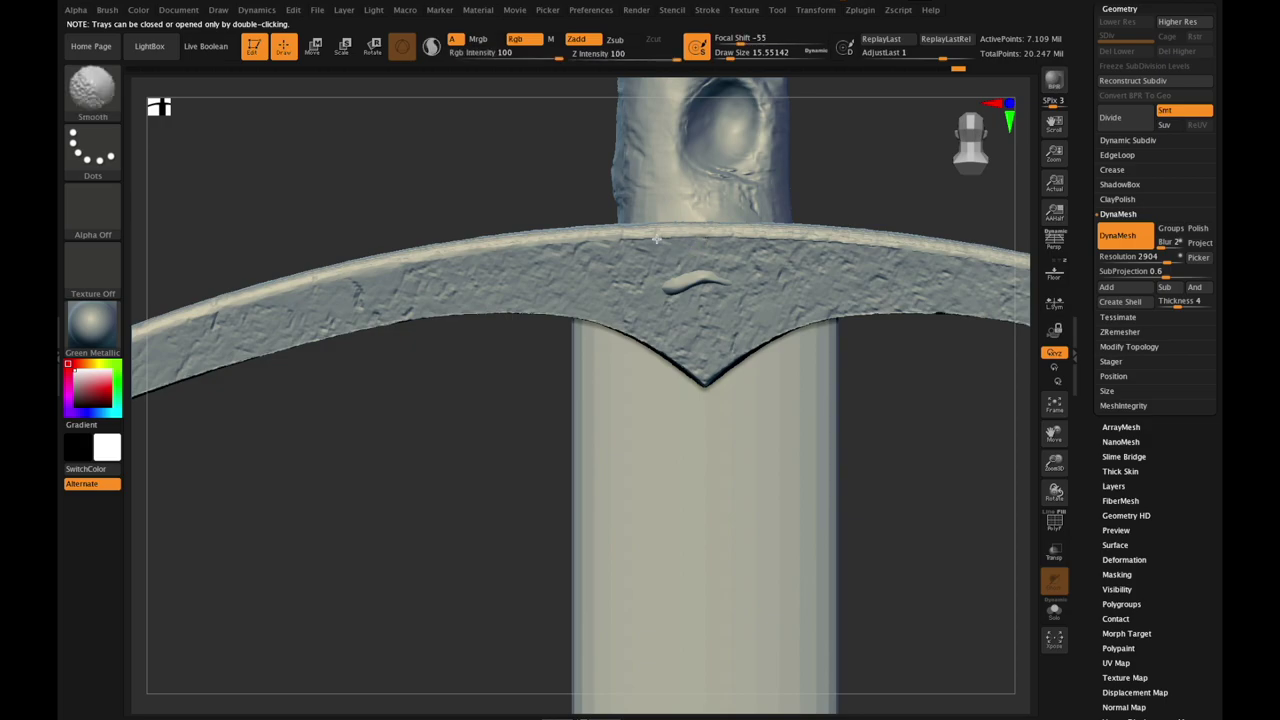
{"action": "left_click_drag", "start_coordinate": [629, 240], "coordinate": [639, 241], "text": "shift"}
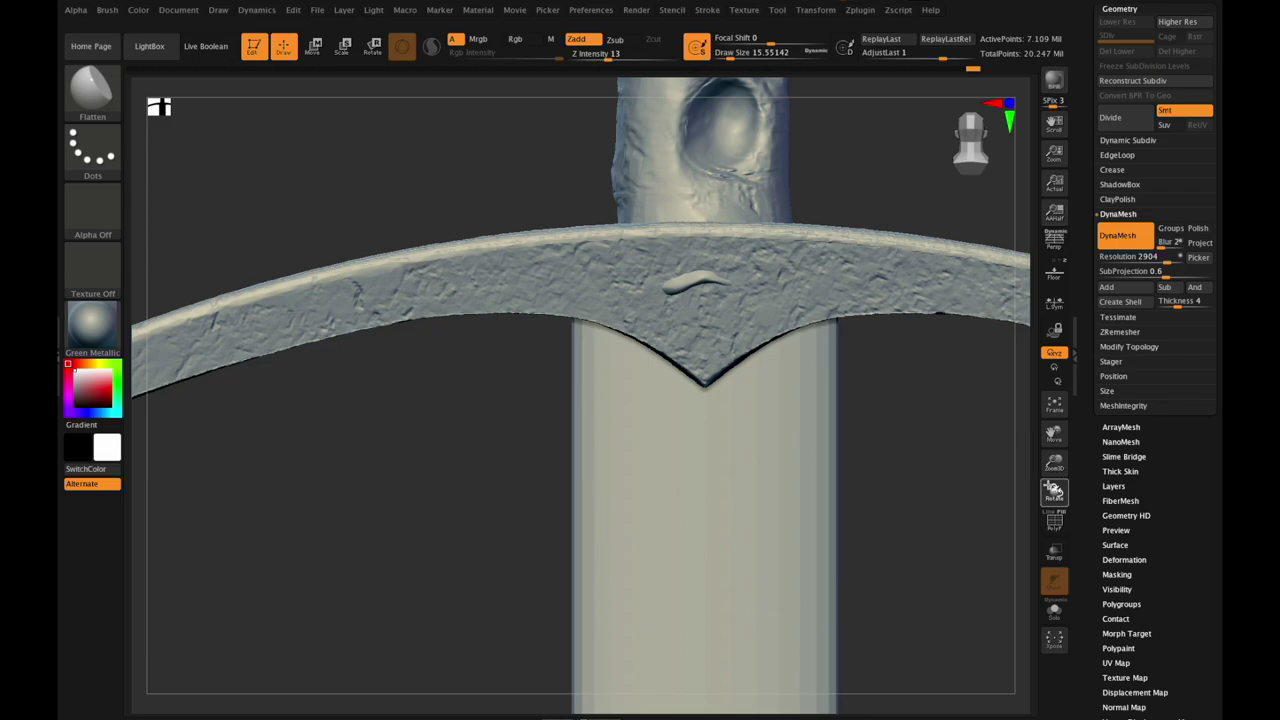
Step: Select the Blade3 grip subtool and flatten its bulge poking through the crossguard's centre, using a draw size of about 53.8
{"action": "mouse_move", "coordinate": [1053, 491]}
{"action": "left_mouse_down"}
{"action": "mouse_move", "coordinate": [946, 346]}
{"action": "mouse_move", "coordinate": [894, 304]}
{"action": "left_mouse_up"}
{"action": "key", "text": "shift"}
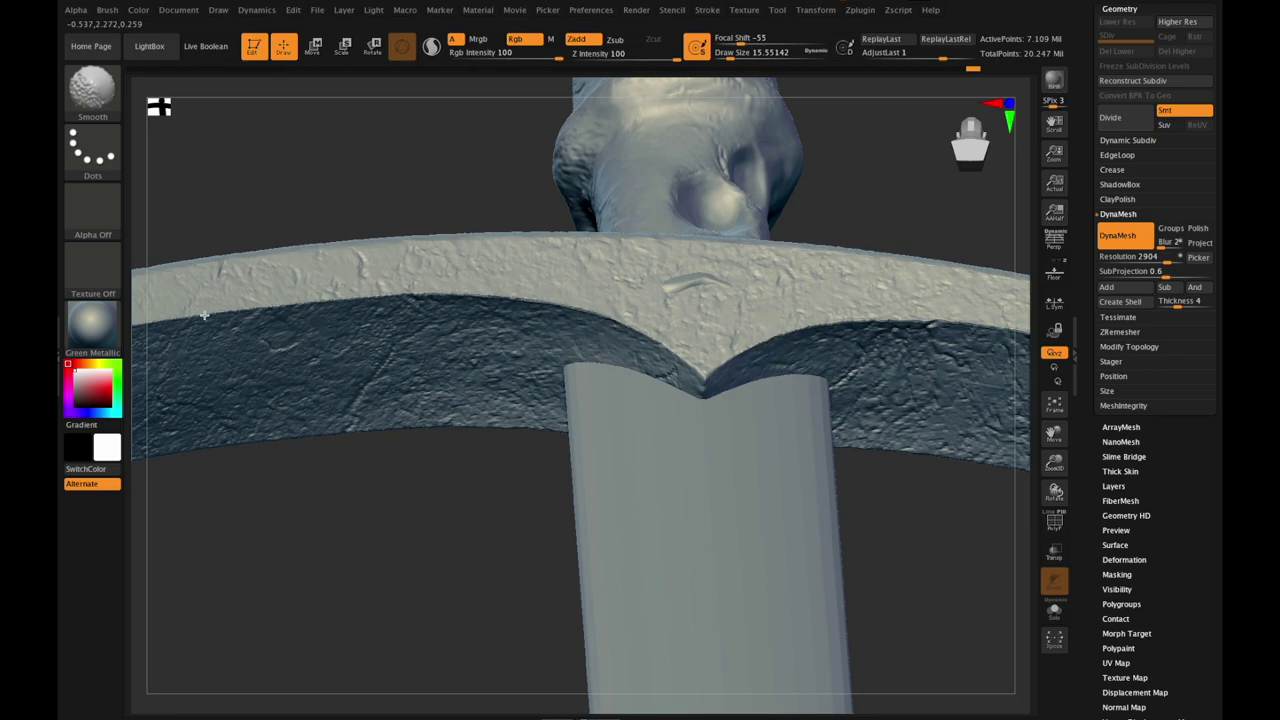
{"action": "mouse_move", "coordinate": [1054, 463]}
{"action": "left_mouse_down"}
{"action": "mouse_move", "coordinate": [988, 441]}
{"action": "mouse_move", "coordinate": [1038, 508]}
{"action": "left_mouse_up"}
{"action": "left_click_drag", "start_coordinate": [1053, 434], "coordinate": [975, 472]}
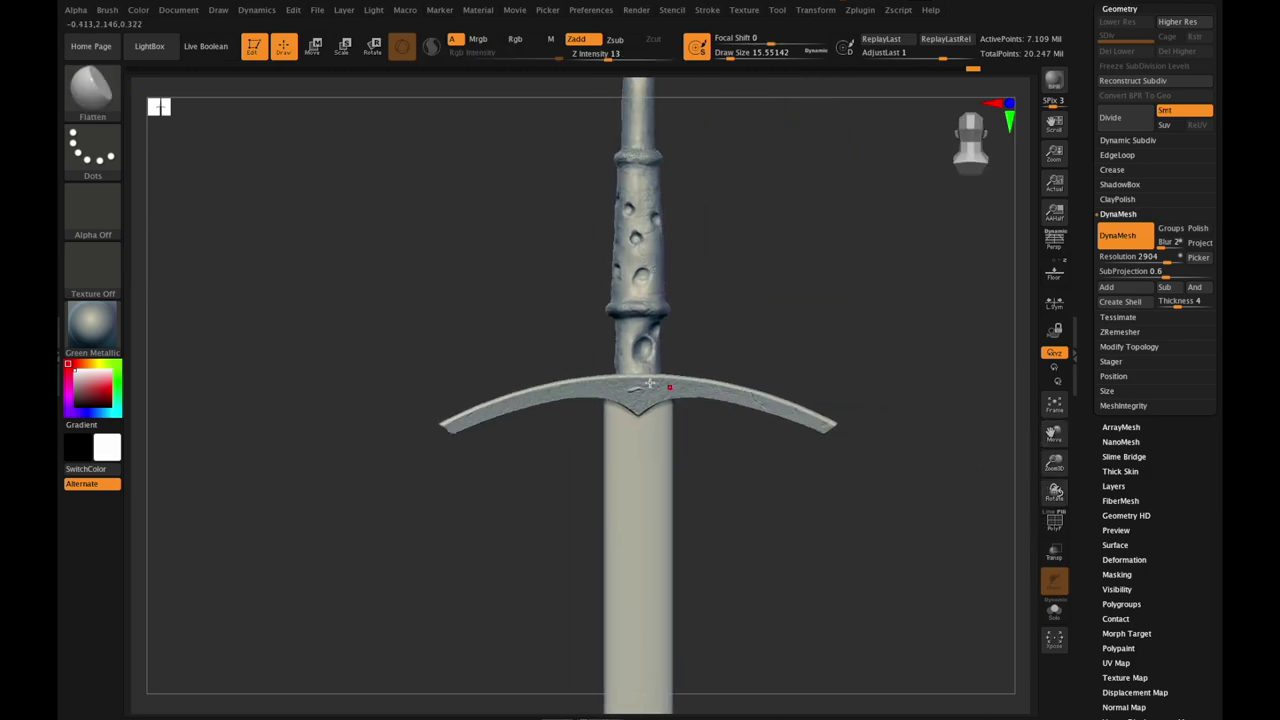
{"action": "left_click_drag", "start_coordinate": [1054, 463], "coordinate": [911, 428]}
{"action": "left_click", "coordinate": [606, 350], "text": "alt"}
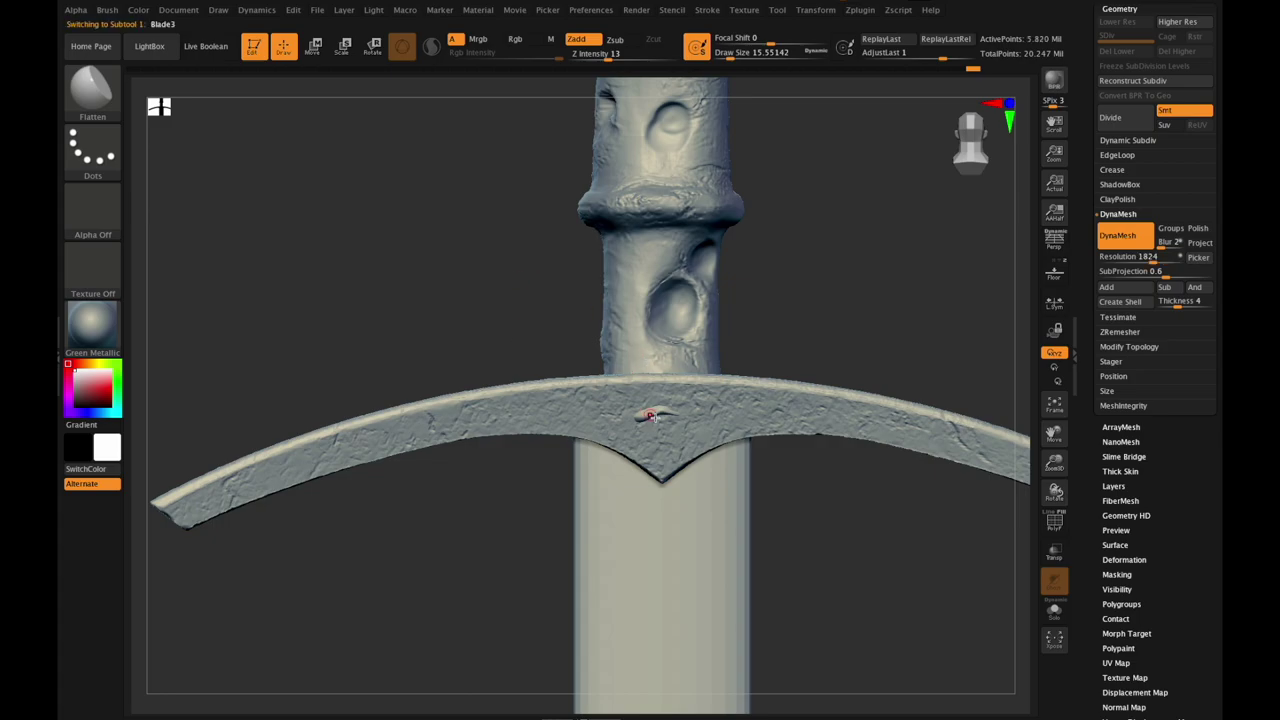
{"action": "left_click_drag", "start_coordinate": [652, 417], "coordinate": [656, 411]}
{"action": "left_click", "coordinate": [1118, 9]}
{"action": "left_click_drag", "start_coordinate": [1188, 80], "coordinate": [1178, 87]}
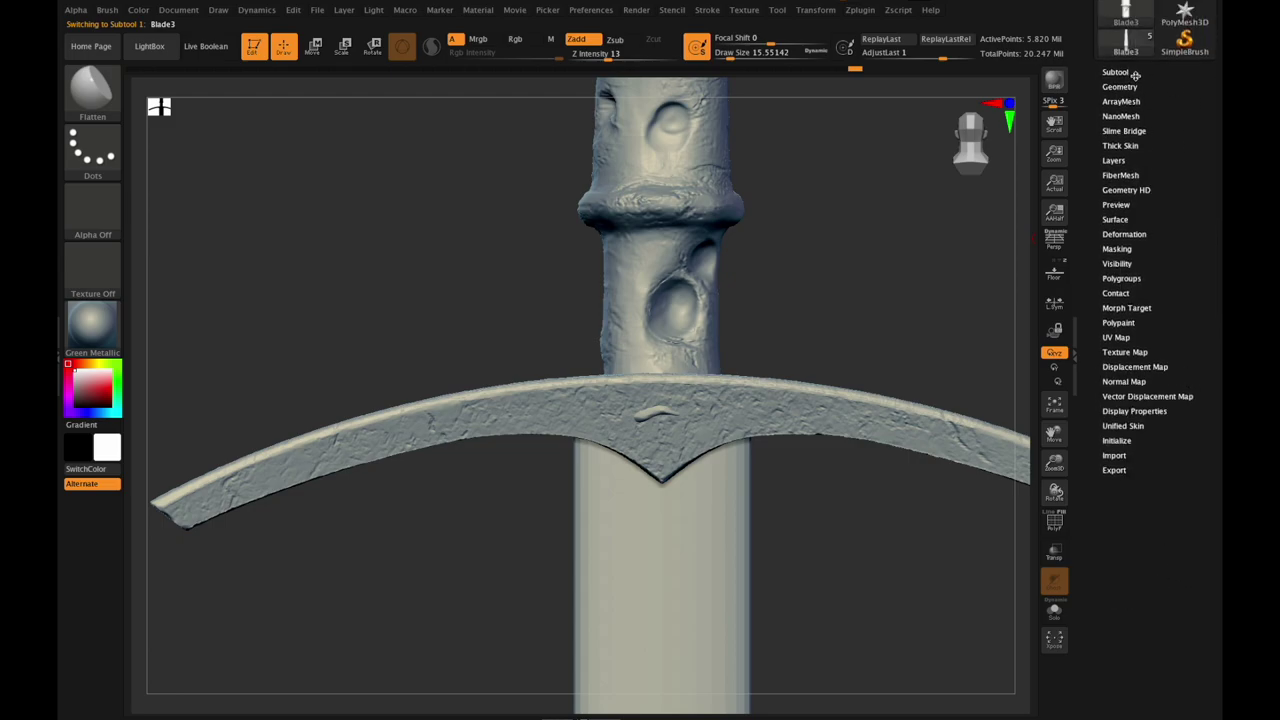
{"action": "left_click", "coordinate": [1117, 74]}
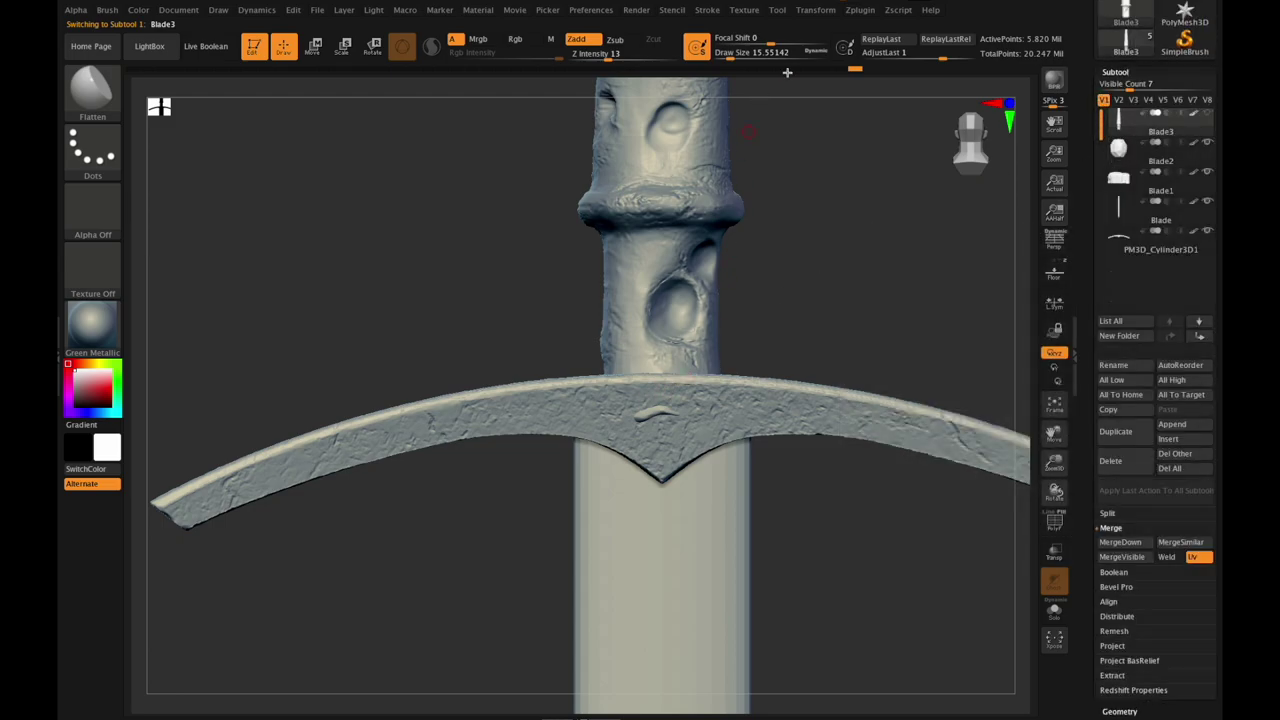
{"action": "left_click_drag", "start_coordinate": [729, 56], "coordinate": [742, 56]}
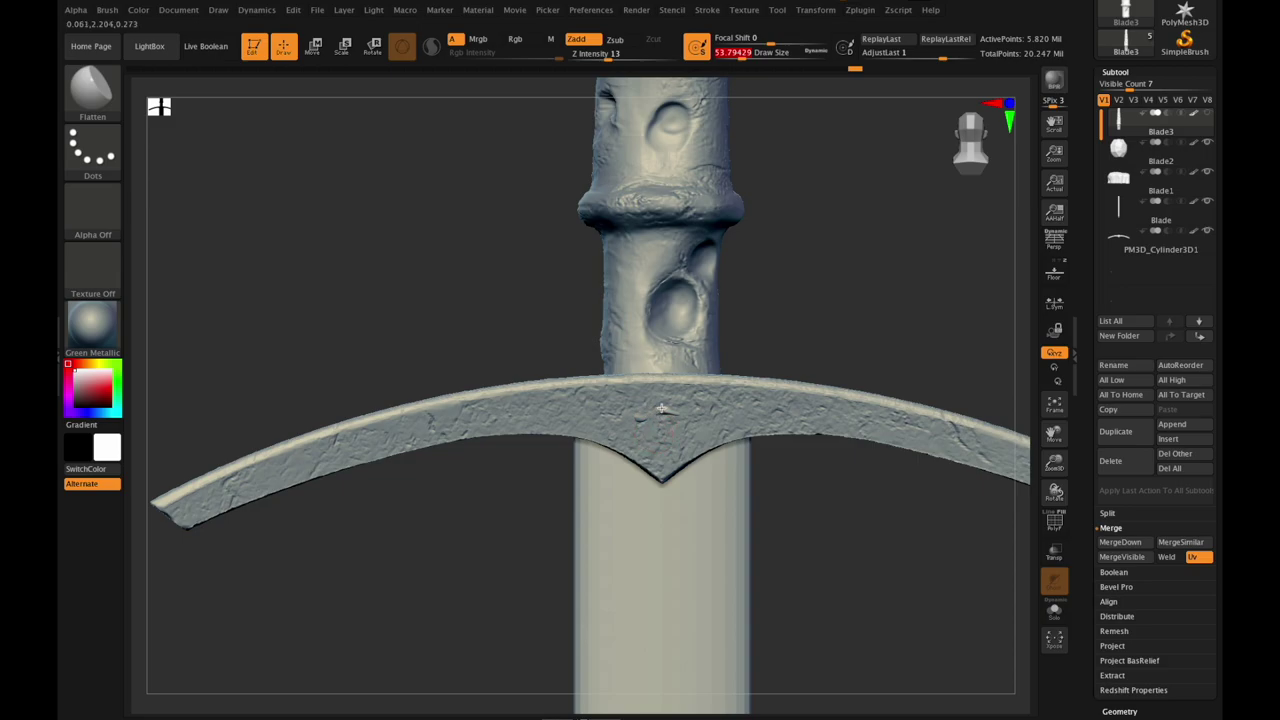
Step: Switch the sculpting brush from Flatten to Standard
{"action": "mouse_move", "coordinate": [1054, 462]}
{"action": "left_mouse_down"}
{"action": "mouse_move", "coordinate": [1026, 465]}
{"action": "mouse_move", "coordinate": [1055, 499]}
{"action": "mouse_move", "coordinate": [1040, 504]}
{"action": "mouse_move", "coordinate": [1043, 455]}
{"action": "left_mouse_up"}
{"action": "left_click", "coordinate": [93, 98]}
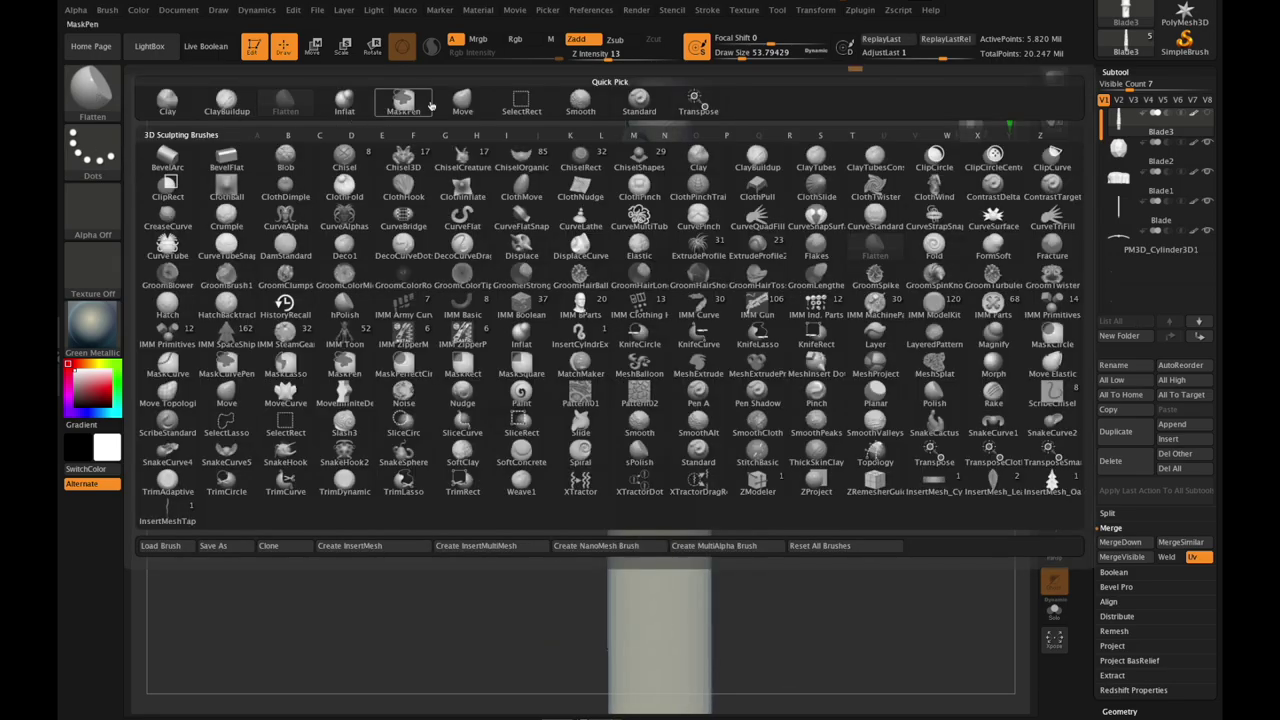
{"action": "left_click", "coordinate": [639, 100]}
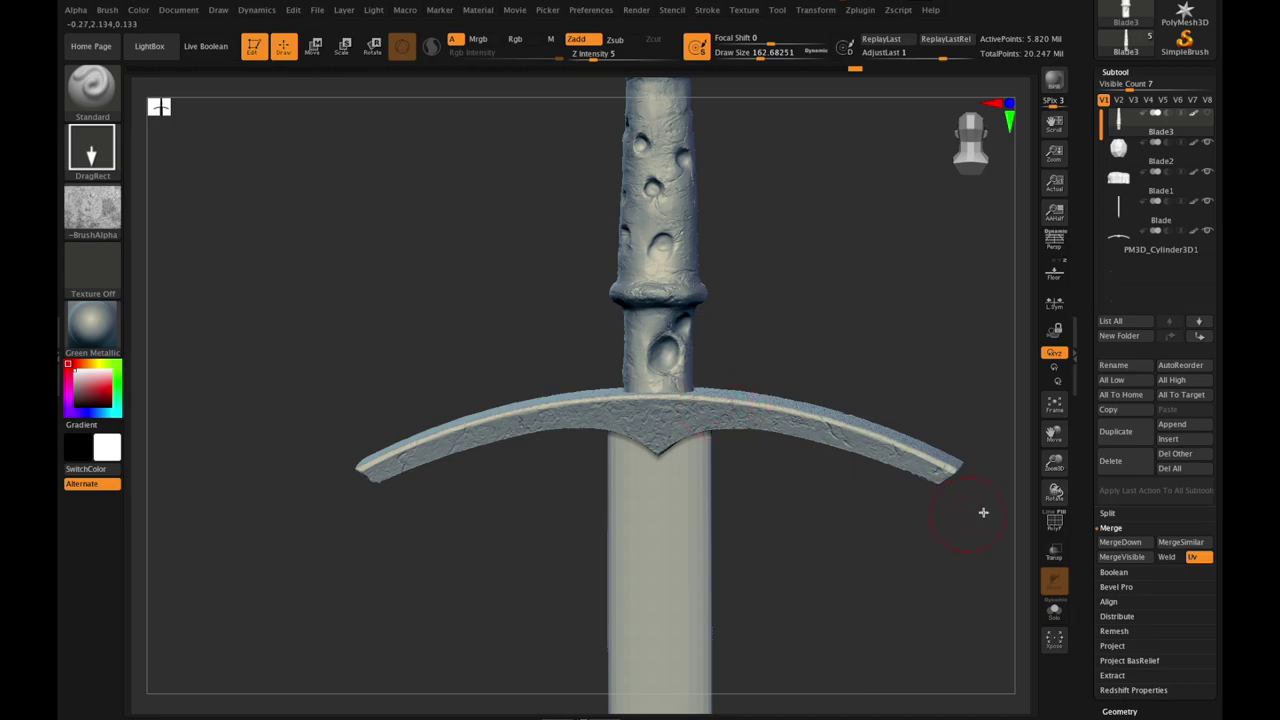
Step: Make the crossguard subtool PM3D_Cylinder3D1 active and turn the Blade3 grip's visibility on
{"action": "left_click_drag", "start_coordinate": [1054, 490], "coordinate": [996, 491]}
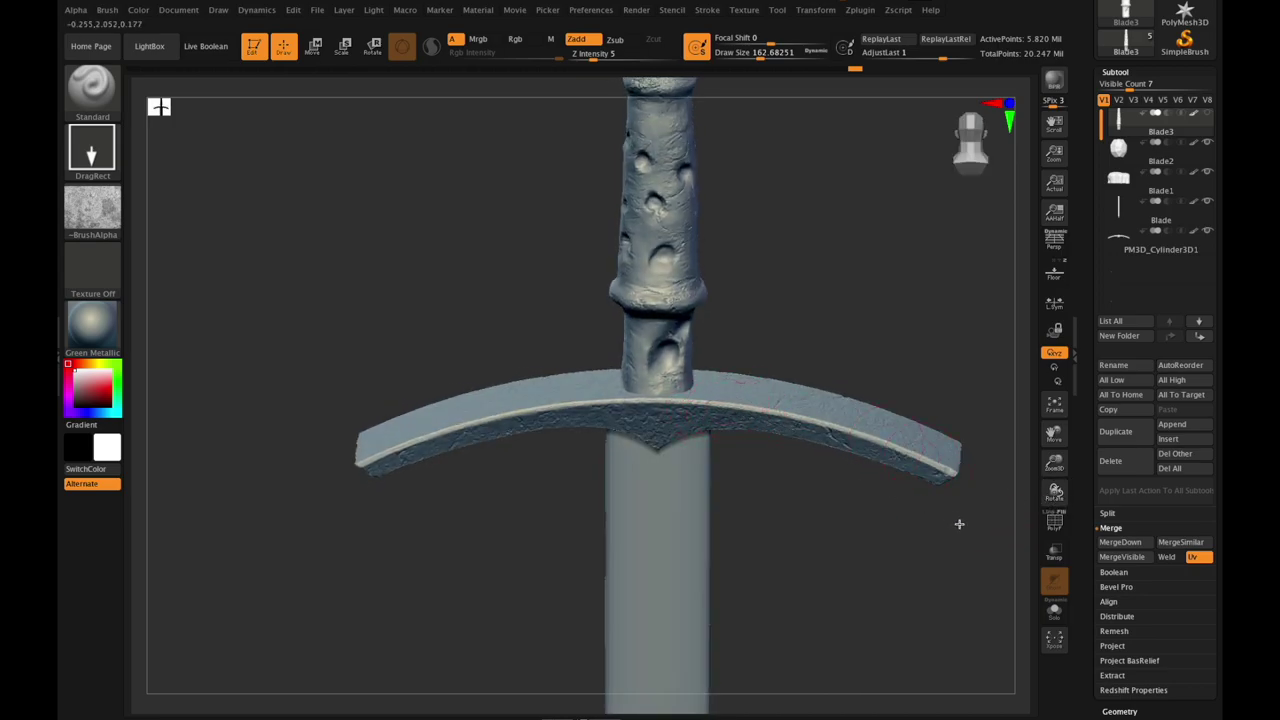
{"action": "left_click_drag", "start_coordinate": [1054, 490], "coordinate": [1044, 505]}
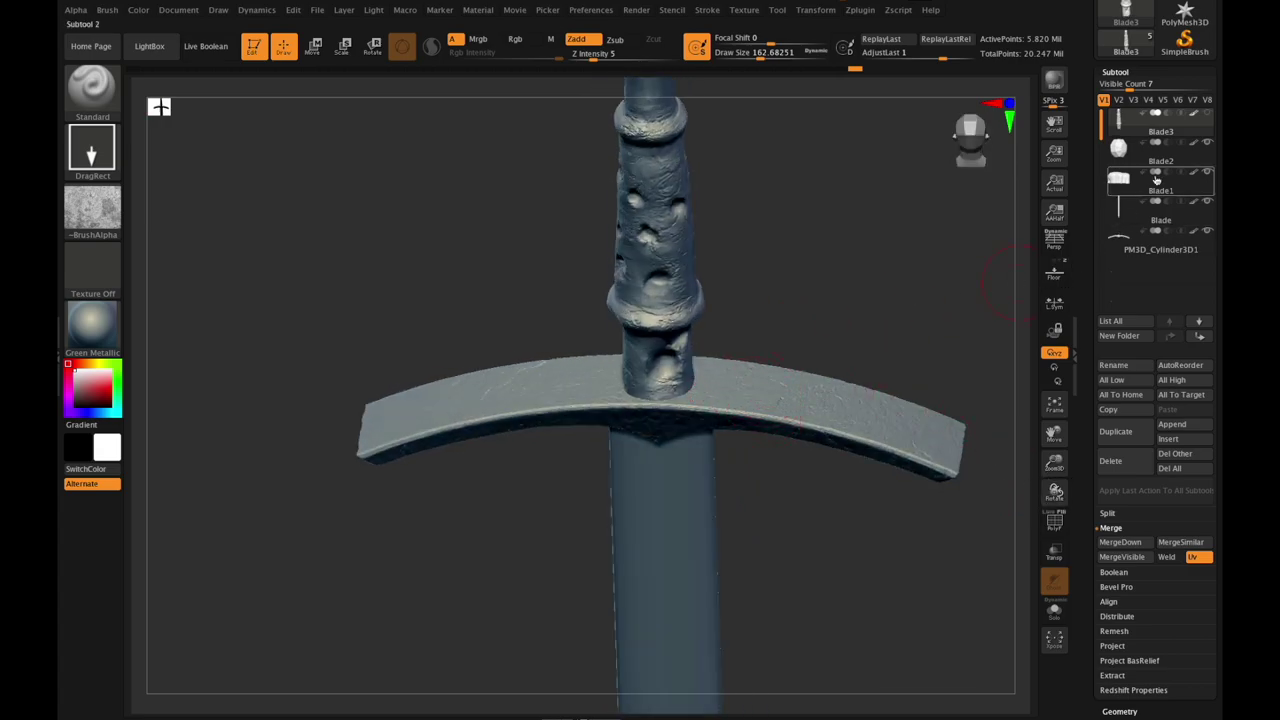
{"action": "left_click", "coordinate": [1146, 252]}
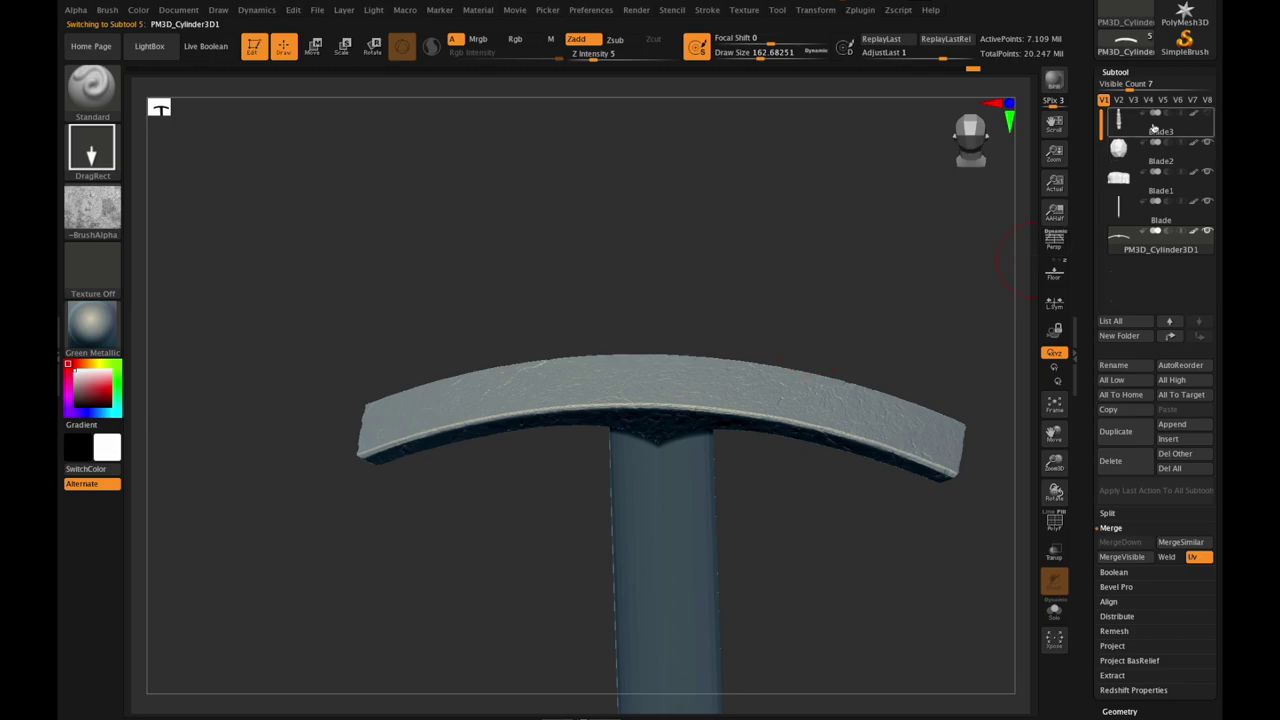
{"action": "left_click", "coordinate": [1206, 114]}
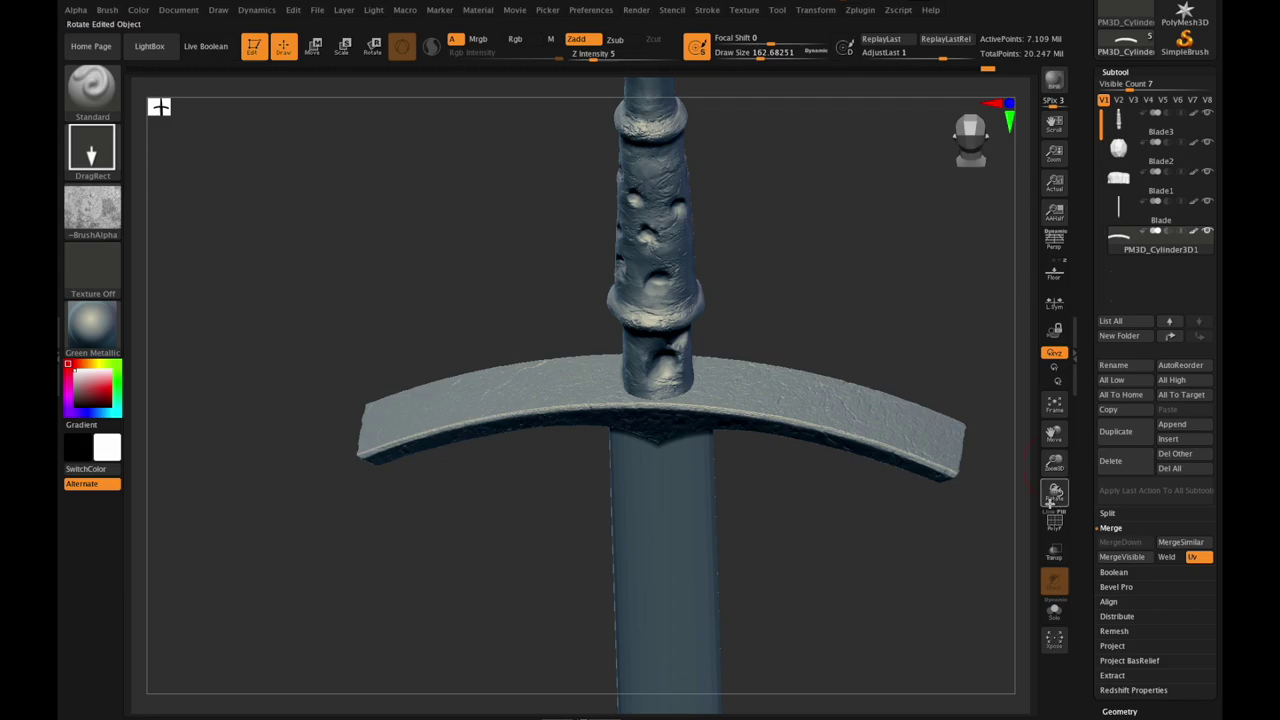
Step: Render the pommel, grip and crossguard from an angled view with the Best renderer
{"action": "mouse_move", "coordinate": [1053, 498]}
{"action": "left_mouse_down"}
{"action": "mouse_move", "coordinate": [1057, 447]}
{"action": "mouse_move", "coordinate": [1058, 485]}
{"action": "mouse_move", "coordinate": [1071, 470]}
{"action": "mouse_move", "coordinate": [1106, 502]}
{"action": "mouse_move", "coordinate": [1150, 500]}
{"action": "mouse_move", "coordinate": [1056, 500]}
{"action": "left_mouse_up"}
{"action": "left_click", "coordinate": [1056, 416]}
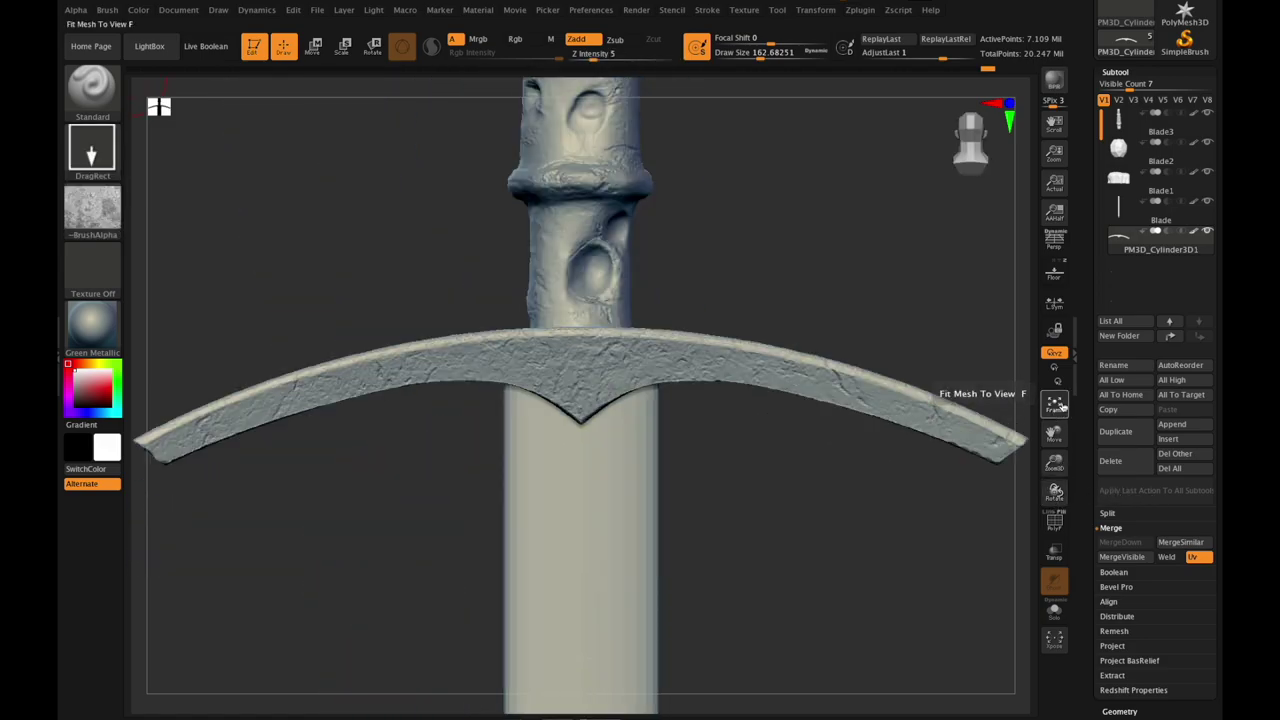
{"action": "left_click", "coordinate": [1055, 406]}
{"action": "left_click_drag", "start_coordinate": [1052, 436], "coordinate": [1055, 480]}
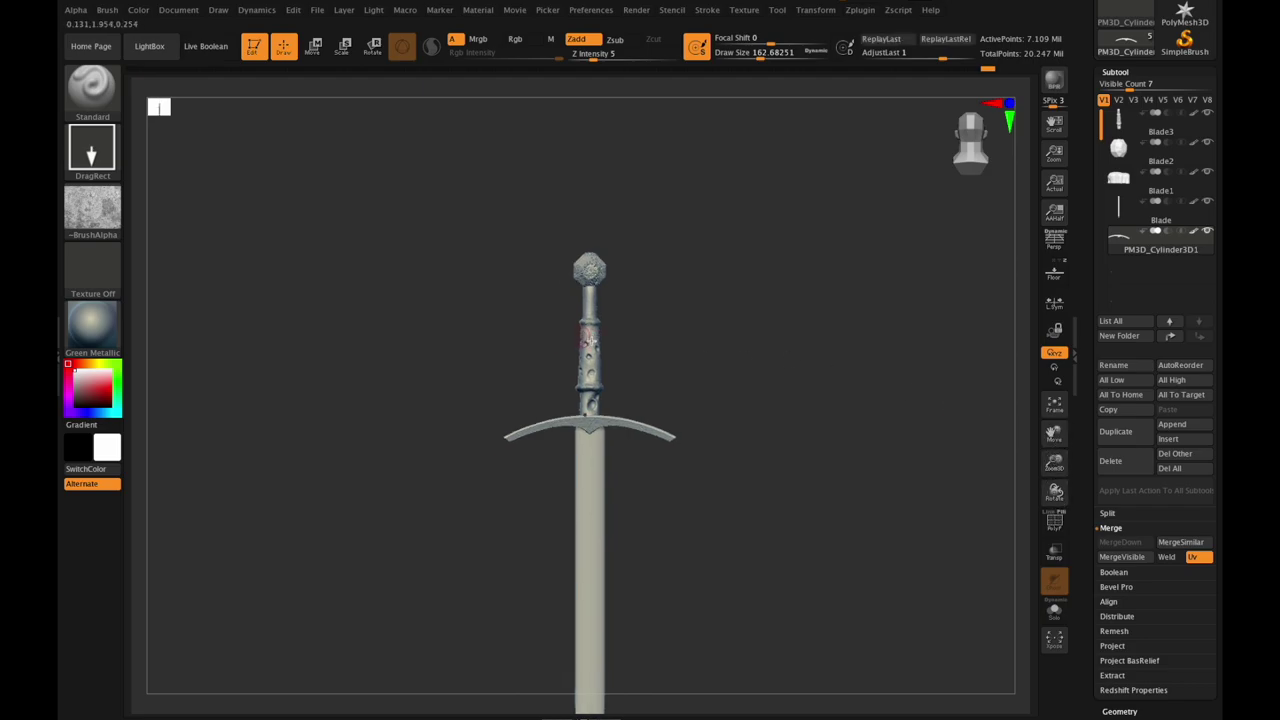
{"action": "mouse_move", "coordinate": [1055, 462]}
{"action": "left_mouse_down"}
{"action": "mouse_move", "coordinate": [1084, 492]}
{"action": "mouse_move", "coordinate": [1056, 506]}
{"action": "mouse_move", "coordinate": [1076, 472]}
{"action": "mouse_move", "coordinate": [1036, 462]}
{"action": "mouse_move", "coordinate": [1050, 511]}
{"action": "mouse_move", "coordinate": [1052, 460]}
{"action": "mouse_move", "coordinate": [1025, 408]}
{"action": "mouse_move", "coordinate": [1047, 485]}
{"action": "left_mouse_up"}
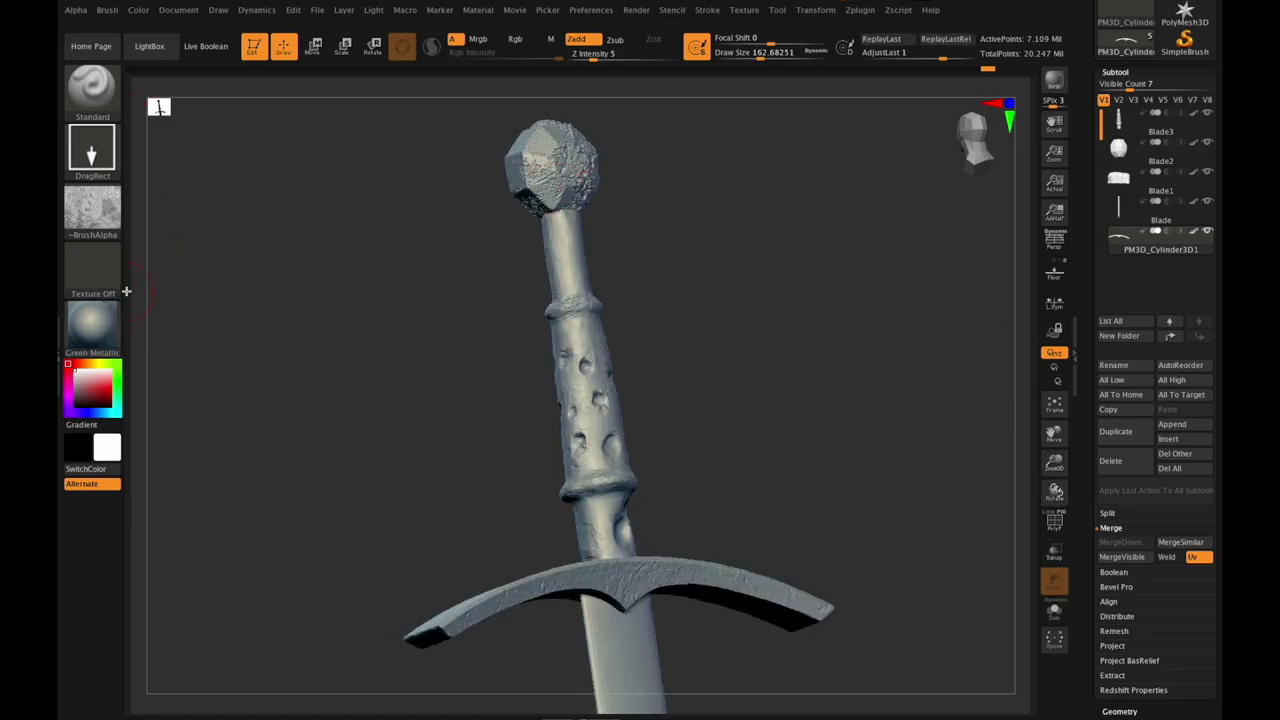
{"action": "left_click", "coordinate": [636, 13]}
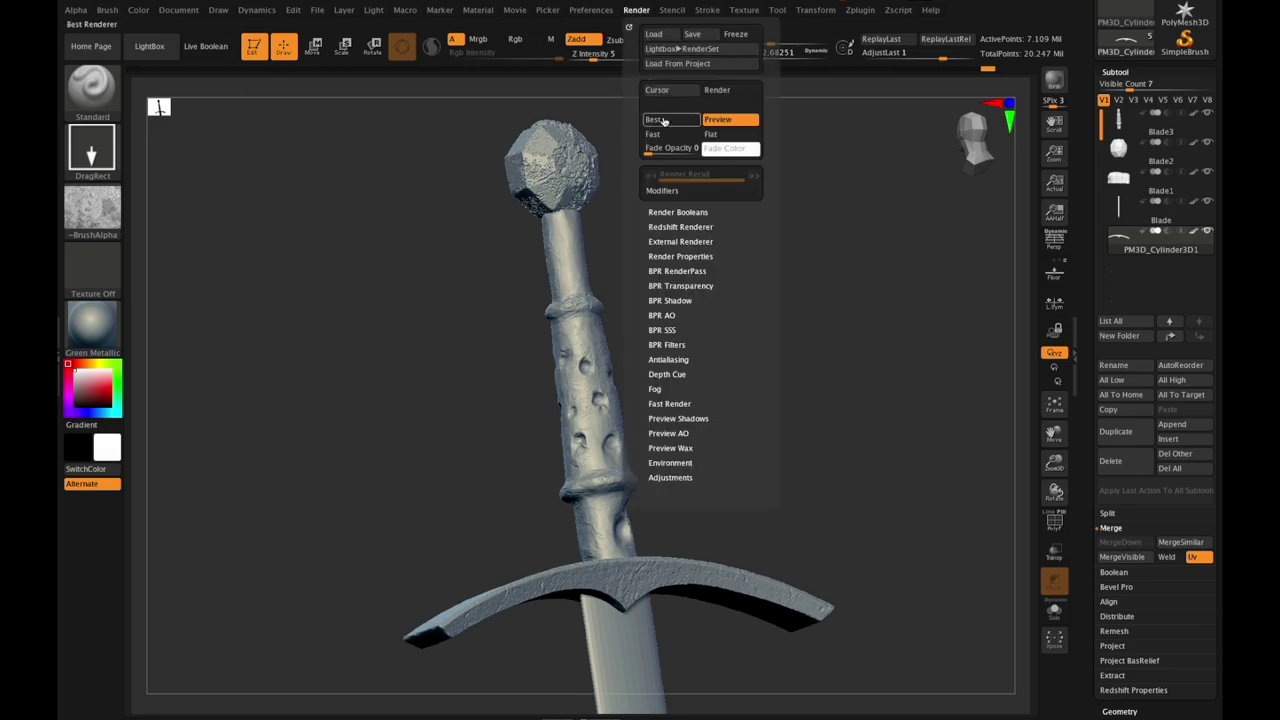
{"action": "left_click", "coordinate": [665, 122]}
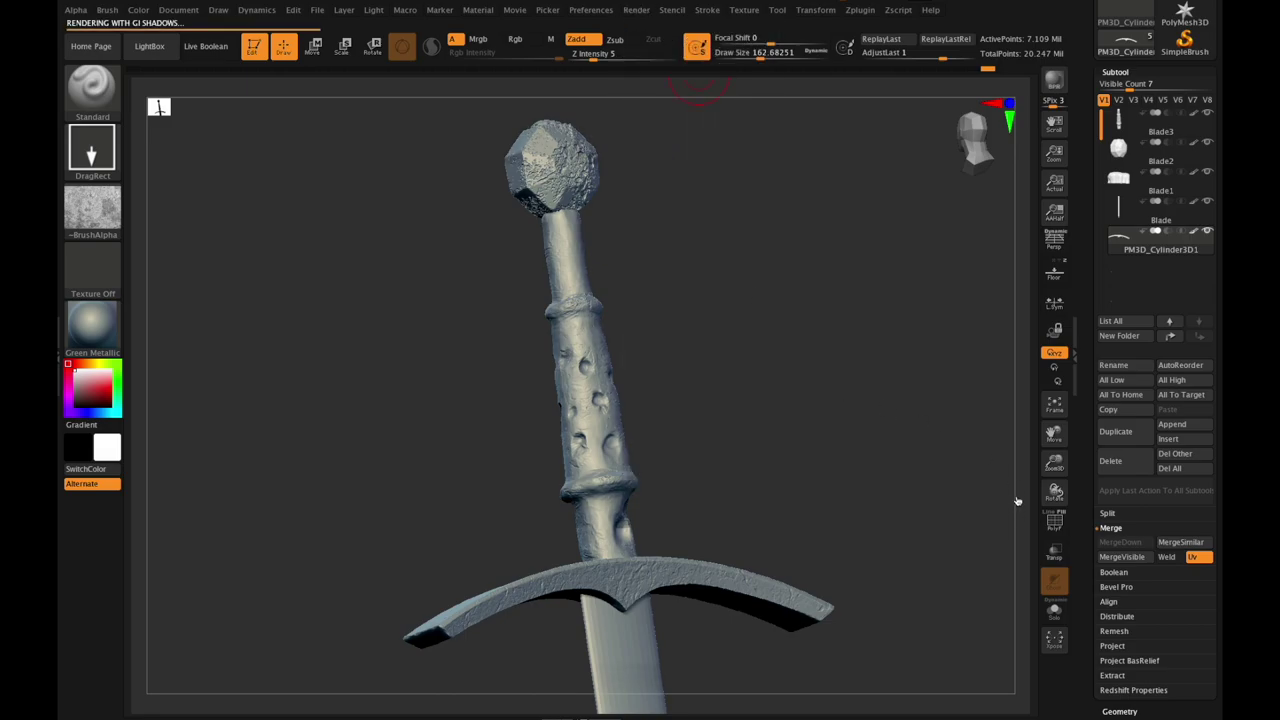